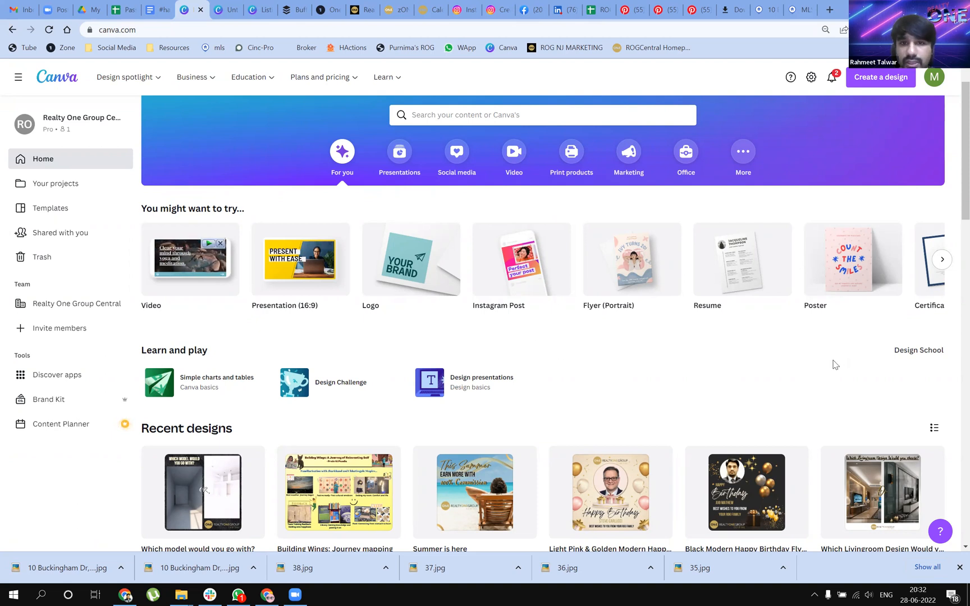
{"action": "right_click", "coordinate": [335, 78]}
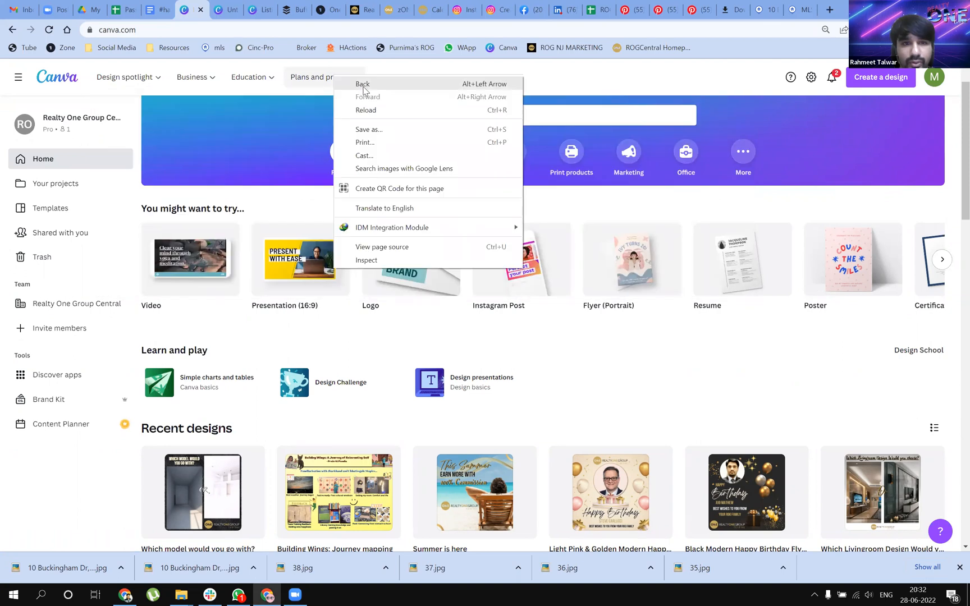
{"action": "right_click", "coordinate": [293, 77]}
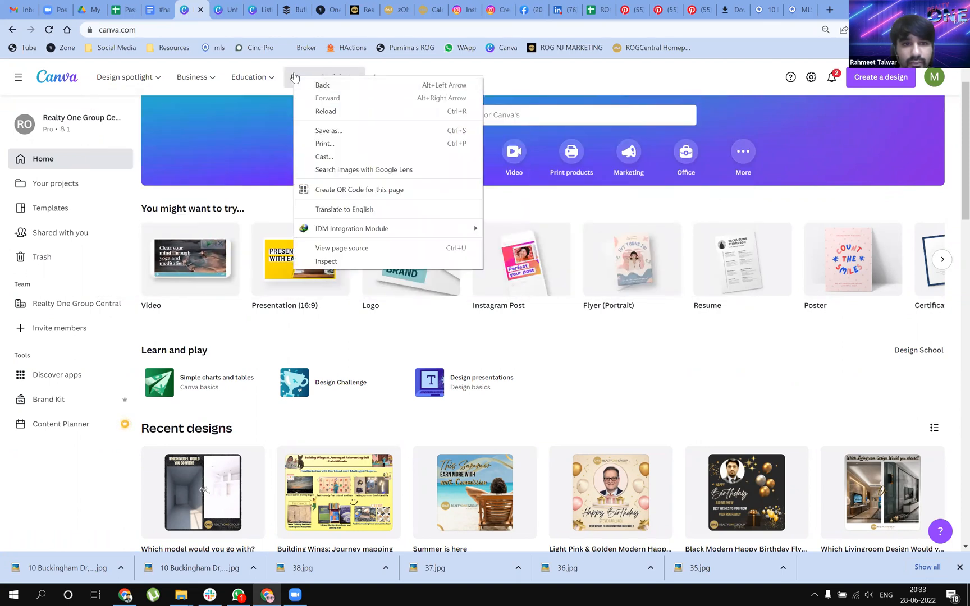
{"action": "left_click", "coordinate": [294, 77]}
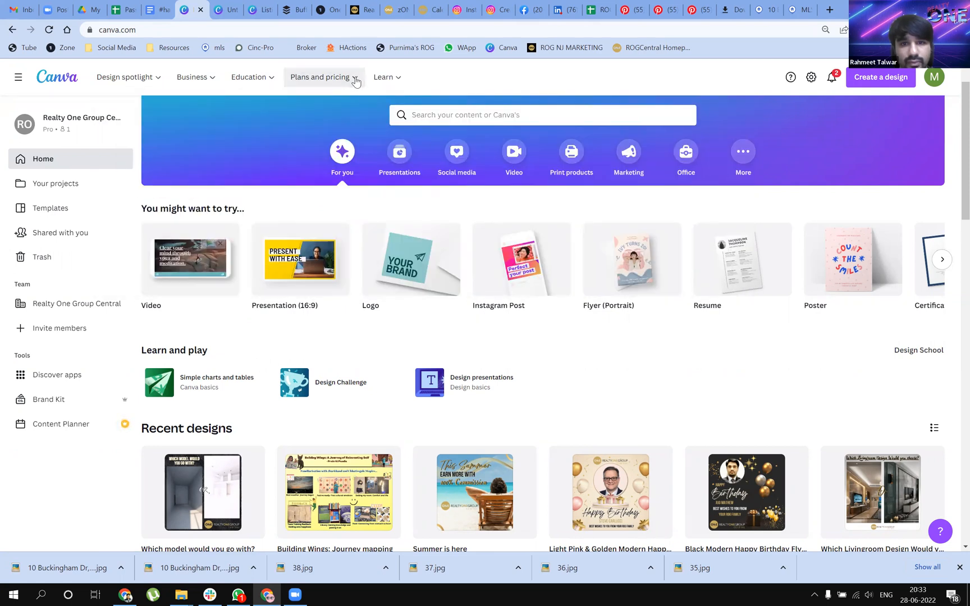
Open the Canva Pro plan page from the plans and pricing overview and go to its prices
{"action": "mouse_move", "coordinate": [337, 83]}
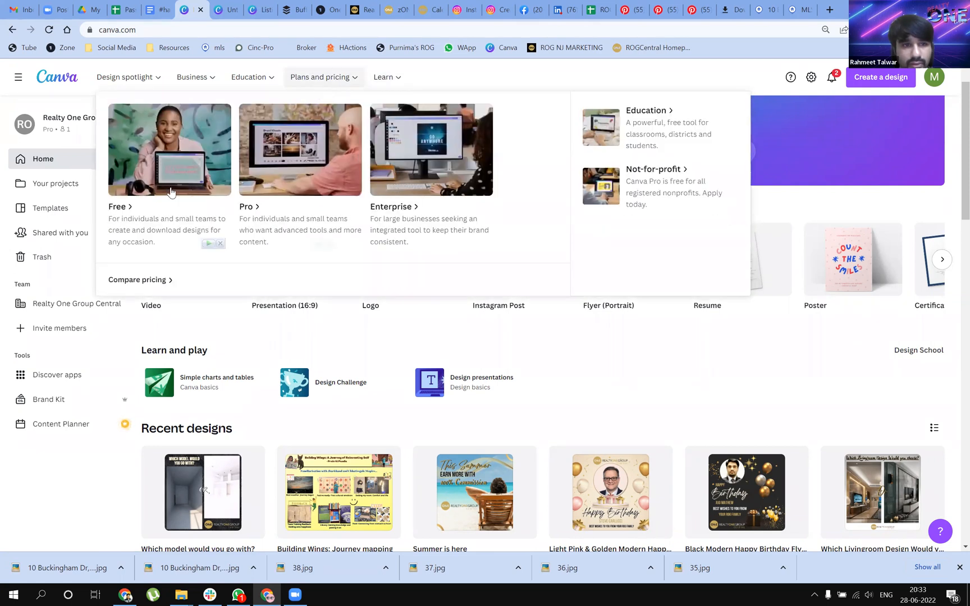
{"action": "left_click", "coordinate": [245, 208]}
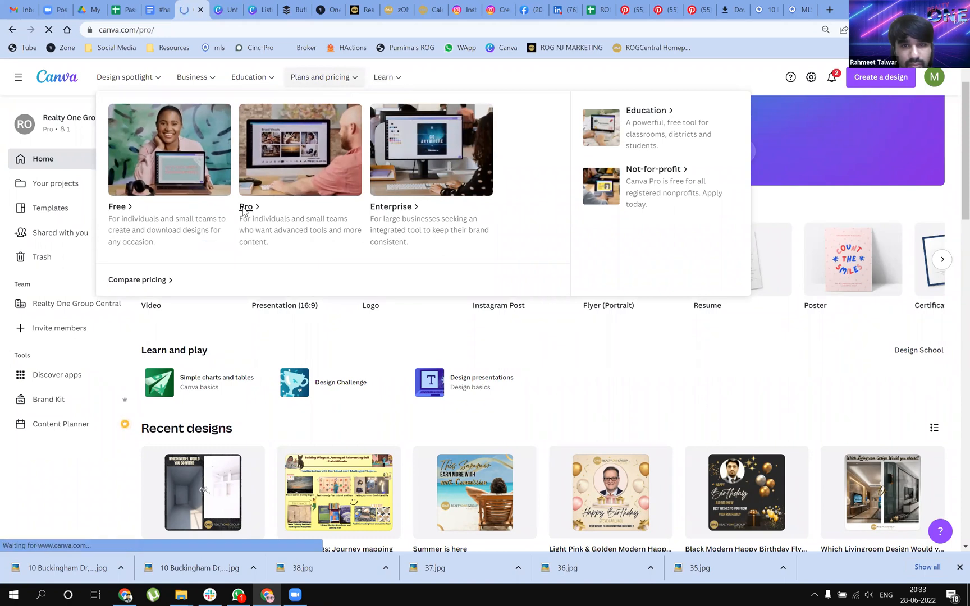
{"action": "scroll", "coordinate": [424, 323], "scroll_direction": "down", "scroll_amount": 4}
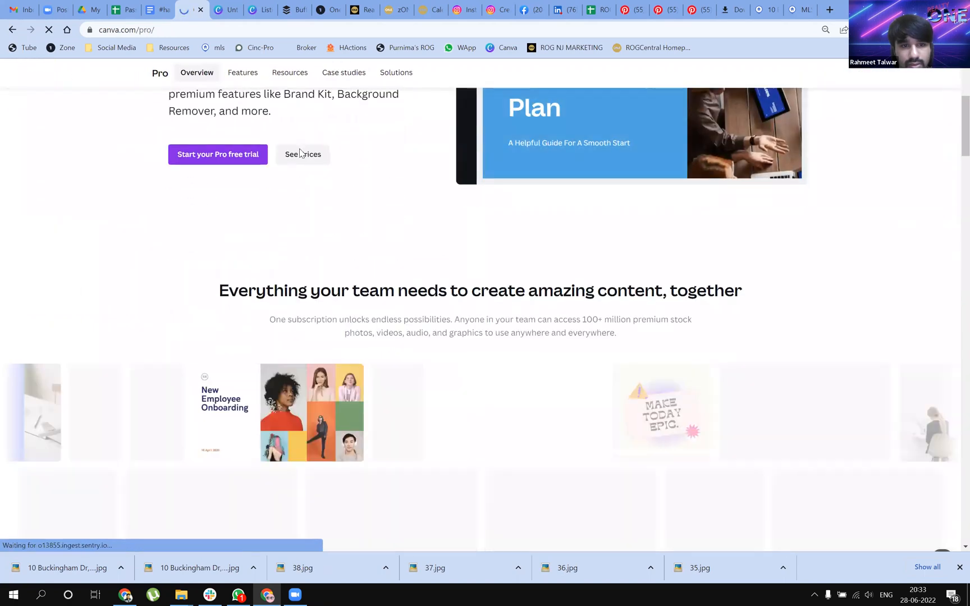
{"action": "left_click", "coordinate": [301, 154]}
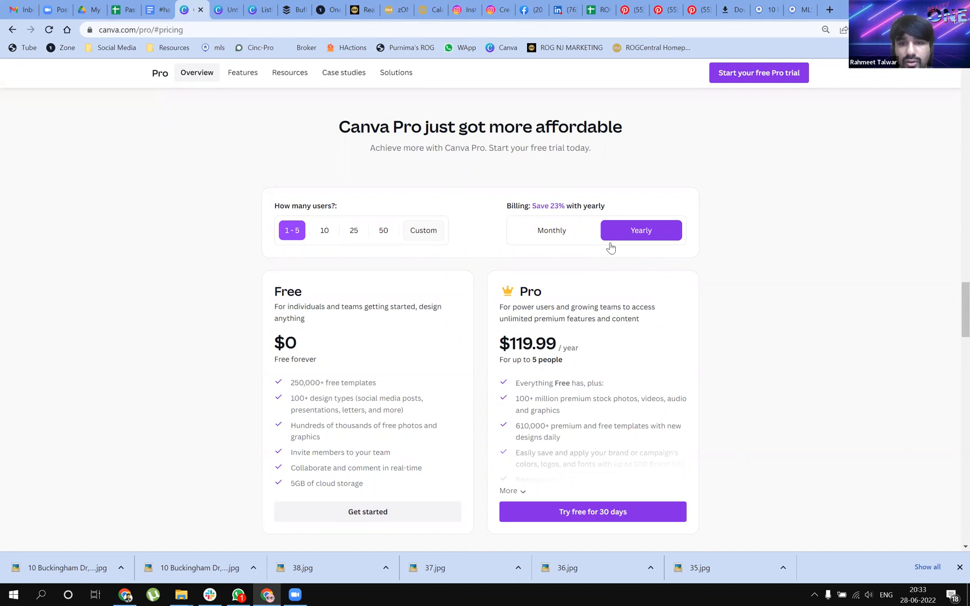
Compare the Pro plan's monthly and yearly billing for 1-5 users, ending on yearly, and review the plan page
{"action": "left_click", "coordinate": [540, 238]}
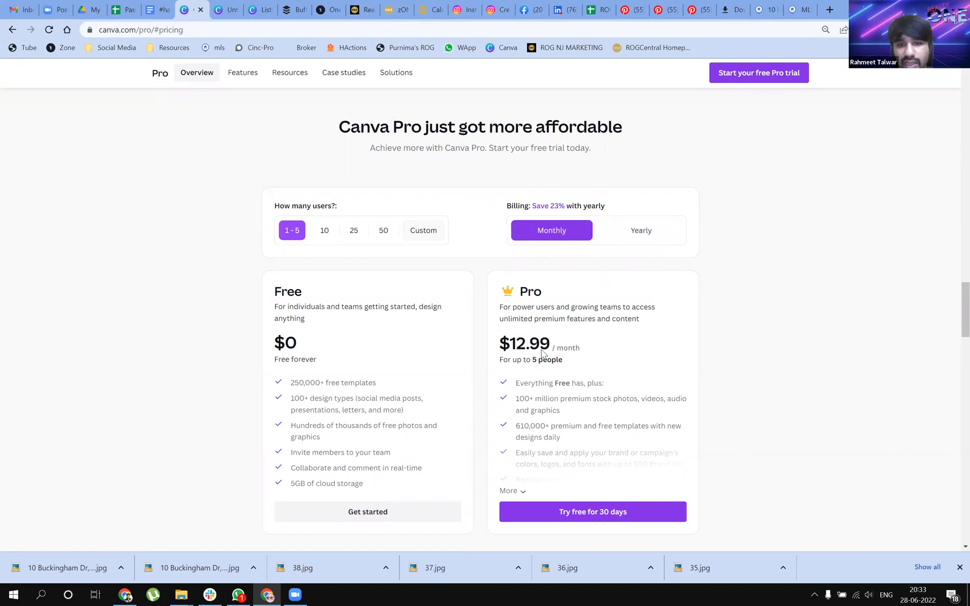
{"action": "left_click", "coordinate": [635, 241]}
{"action": "scroll", "coordinate": [780, 526], "scroll_direction": "down", "scroll_amount": 2}
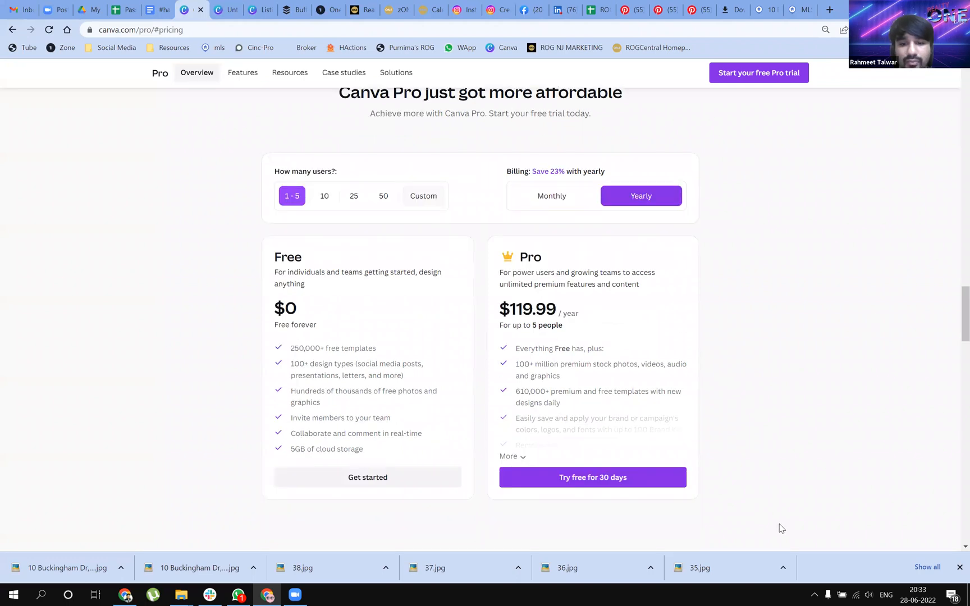
{"action": "scroll", "coordinate": [775, 519], "scroll_direction": "up", "scroll_amount": 3}
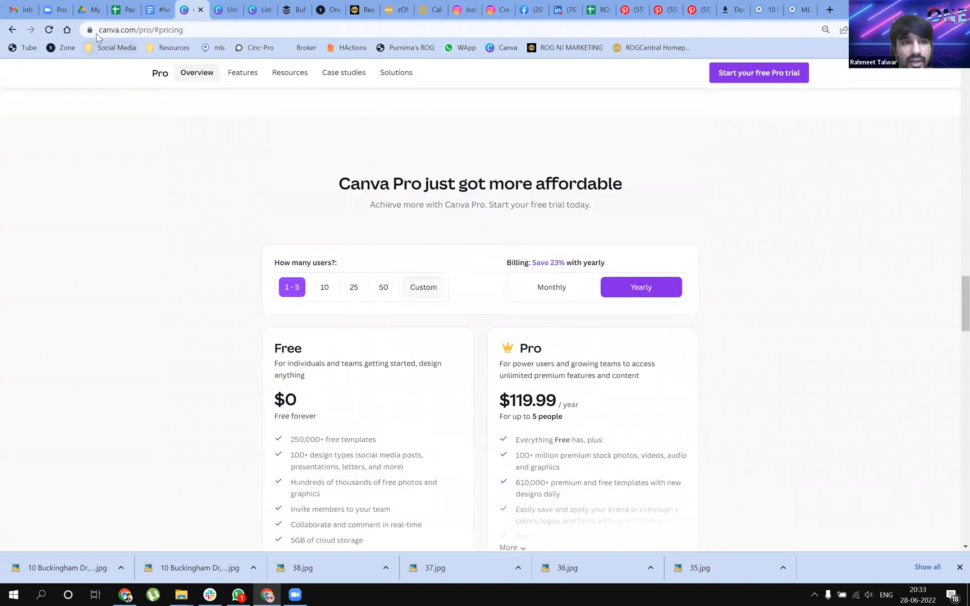
{"action": "scroll", "coordinate": [667, 164], "scroll_direction": "up", "scroll_amount": 12}
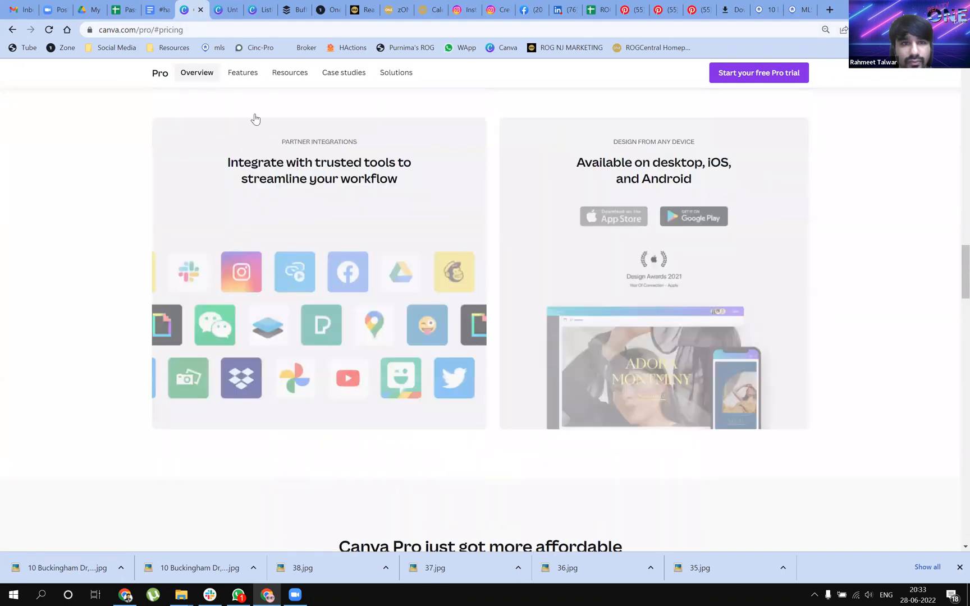
{"action": "scroll", "coordinate": [411, 205], "scroll_direction": "up", "scroll_amount": 14}
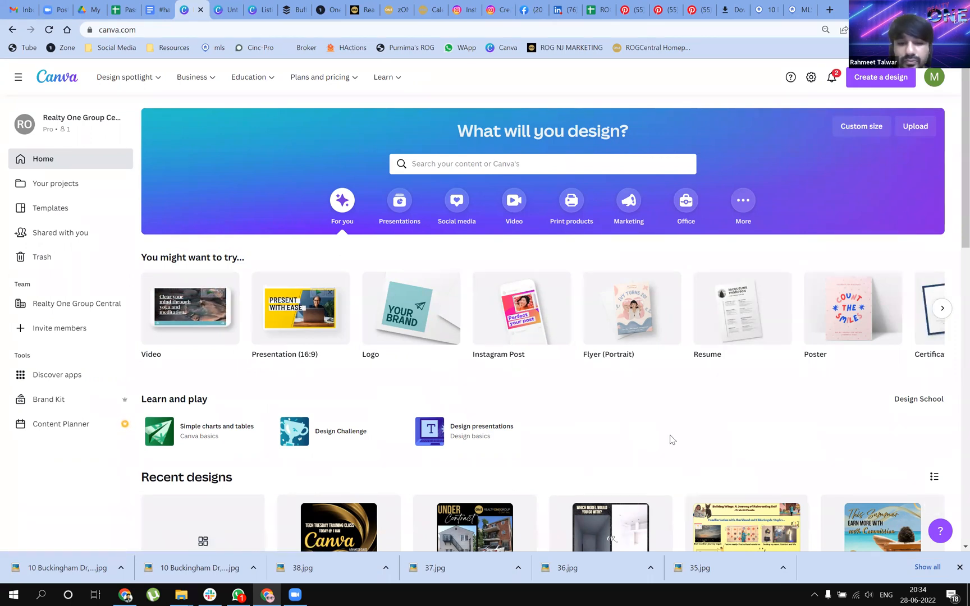
Show the Presentations category on the home page and look through its formats and templates
{"action": "scroll", "coordinate": [701, 421], "scroll_direction": "down", "scroll_amount": 1}
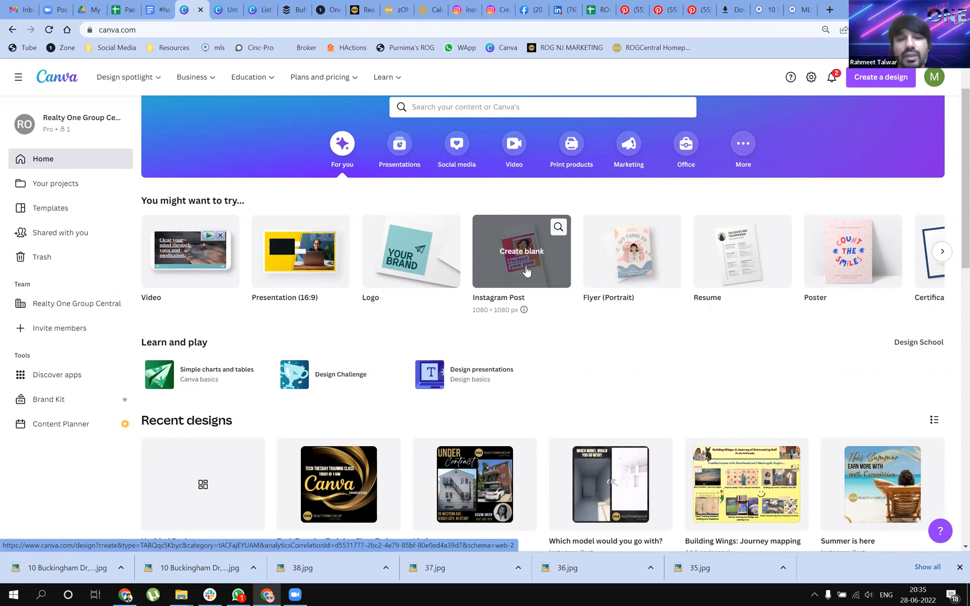
{"action": "left_click", "coordinate": [401, 159]}
{"action": "scroll", "coordinate": [275, 424], "scroll_direction": "down", "scroll_amount": 2}
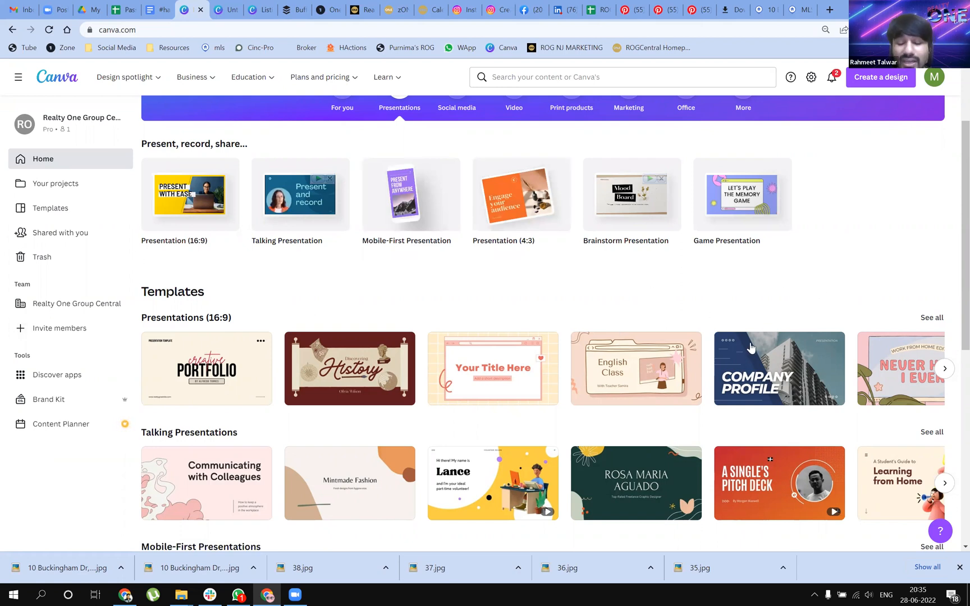
{"action": "scroll", "coordinate": [770, 460], "scroll_direction": "down", "scroll_amount": 2}
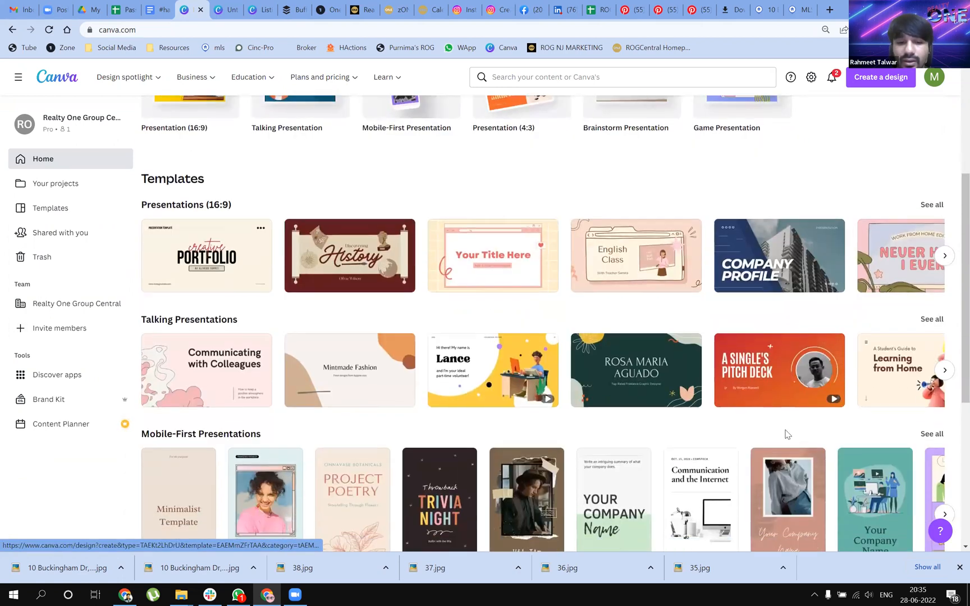
{"action": "scroll", "coordinate": [443, 161], "scroll_direction": "up", "scroll_amount": 2}
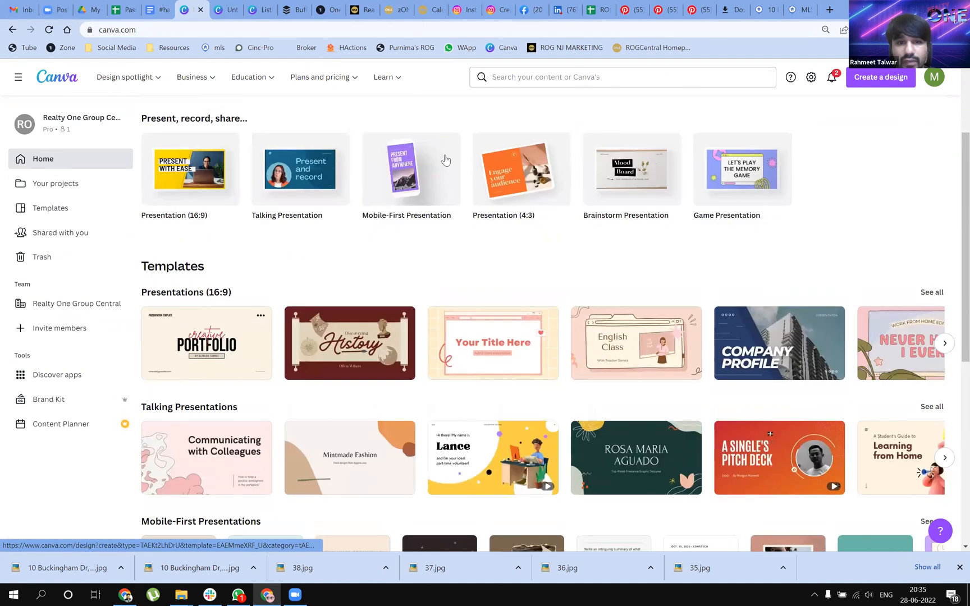
View the design types in the Social media category and in the Video category
{"action": "scroll", "coordinate": [443, 162], "scroll_direction": "up", "scroll_amount": 2}
{"action": "left_click", "coordinate": [455, 145]}
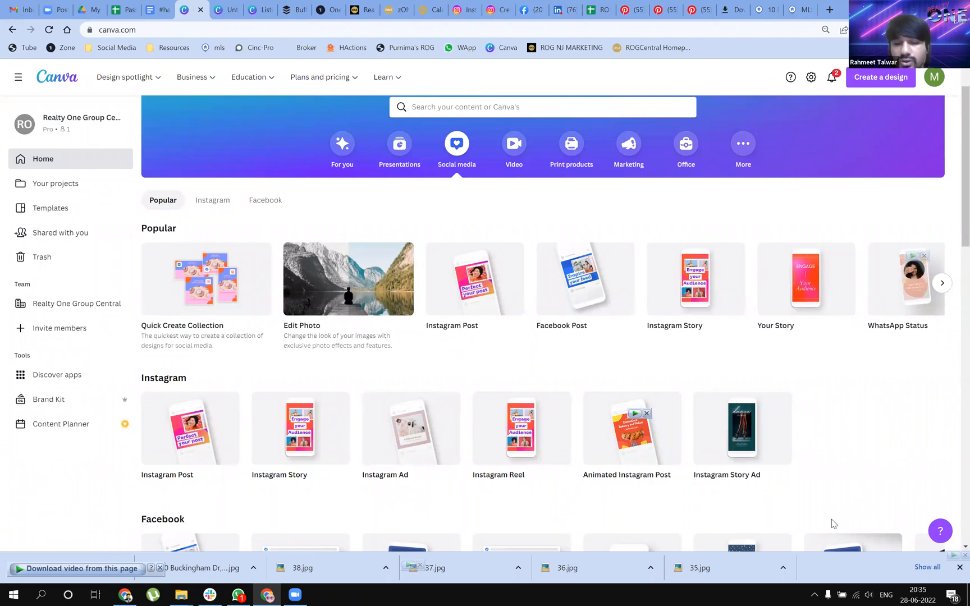
{"action": "left_click", "coordinate": [514, 147]}
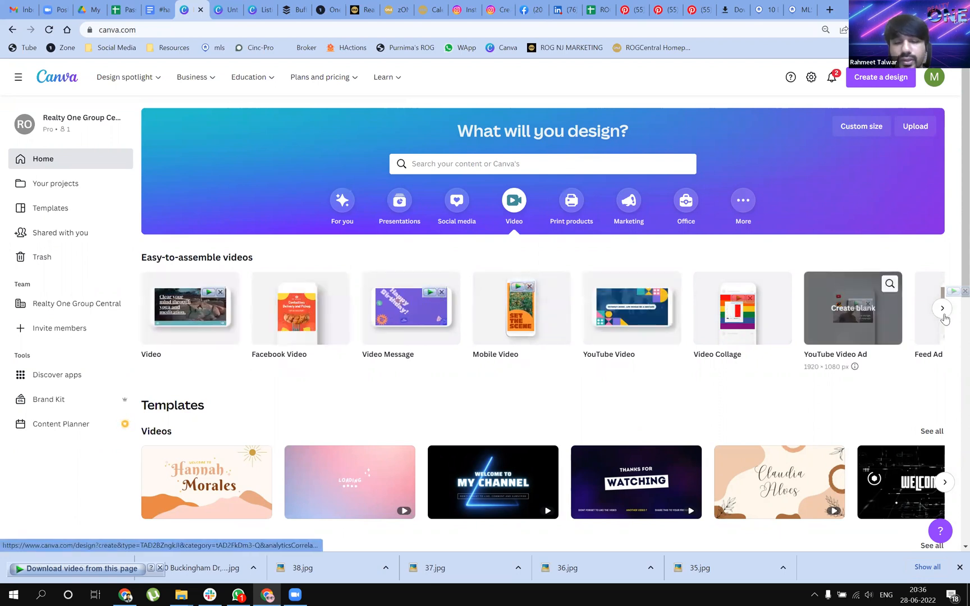
View the Print products category, and look through the Marketing category down to its print ads
{"action": "left_click", "coordinate": [585, 216]}
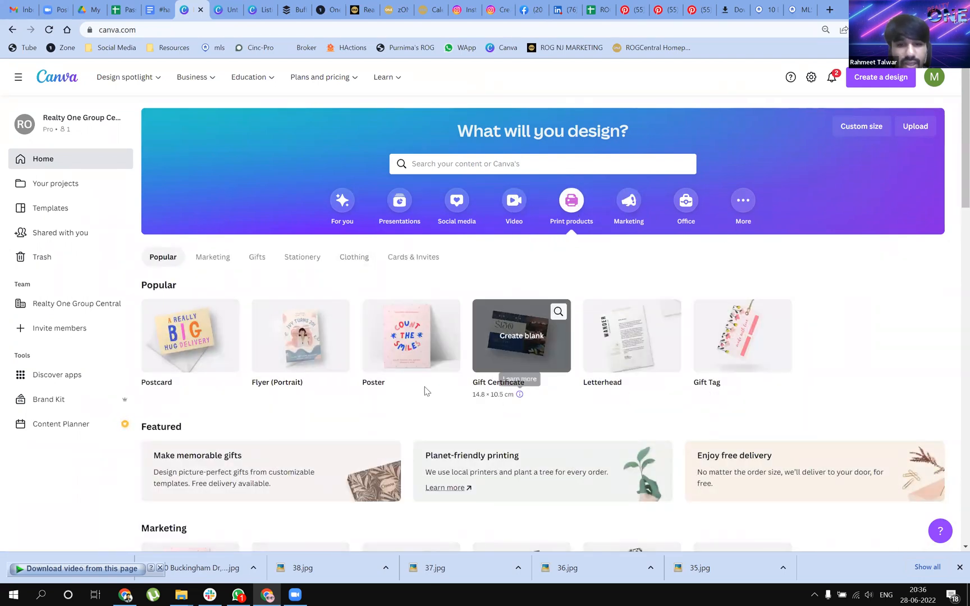
{"action": "mouse_move", "coordinate": [369, 360]}
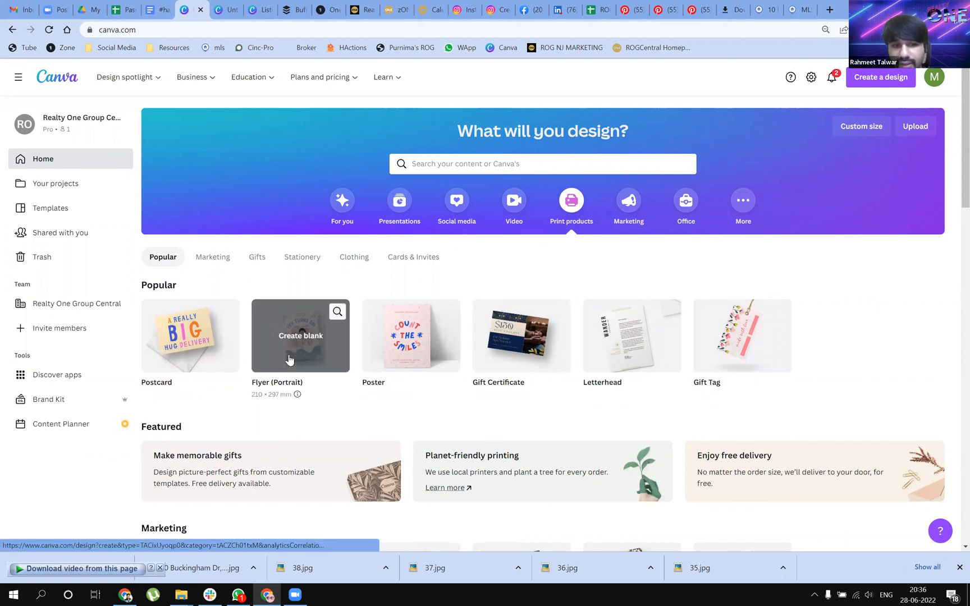
{"action": "left_click", "coordinate": [633, 209]}
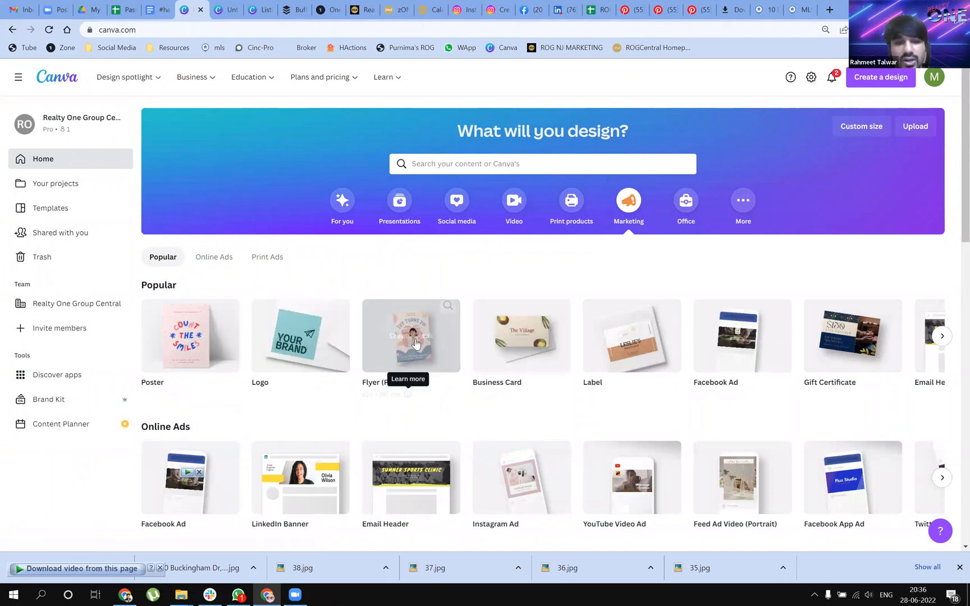
{"action": "scroll", "coordinate": [230, 415], "scroll_direction": "down", "scroll_amount": 2}
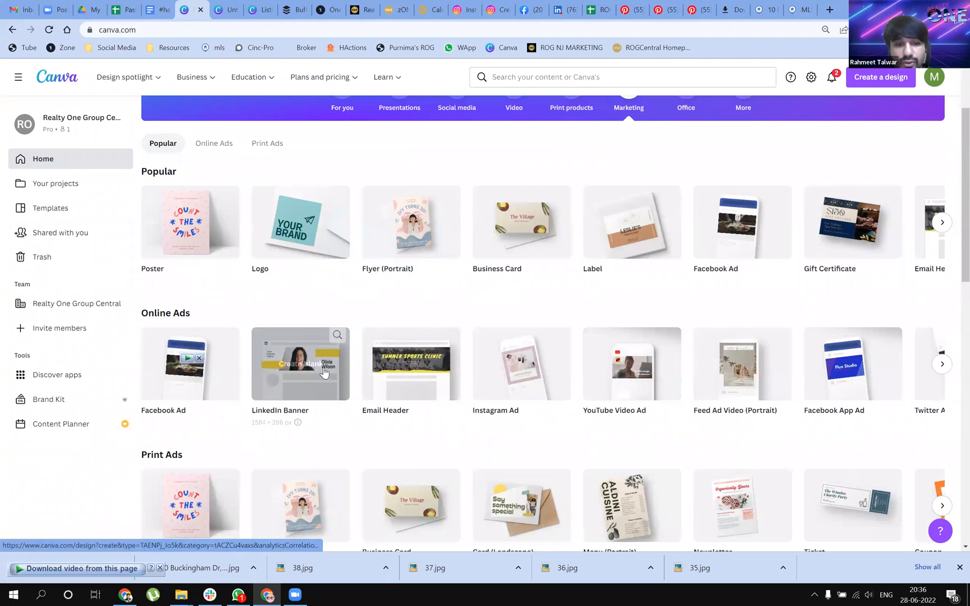
{"action": "scroll", "coordinate": [236, 382], "scroll_direction": "down", "scroll_amount": 2}
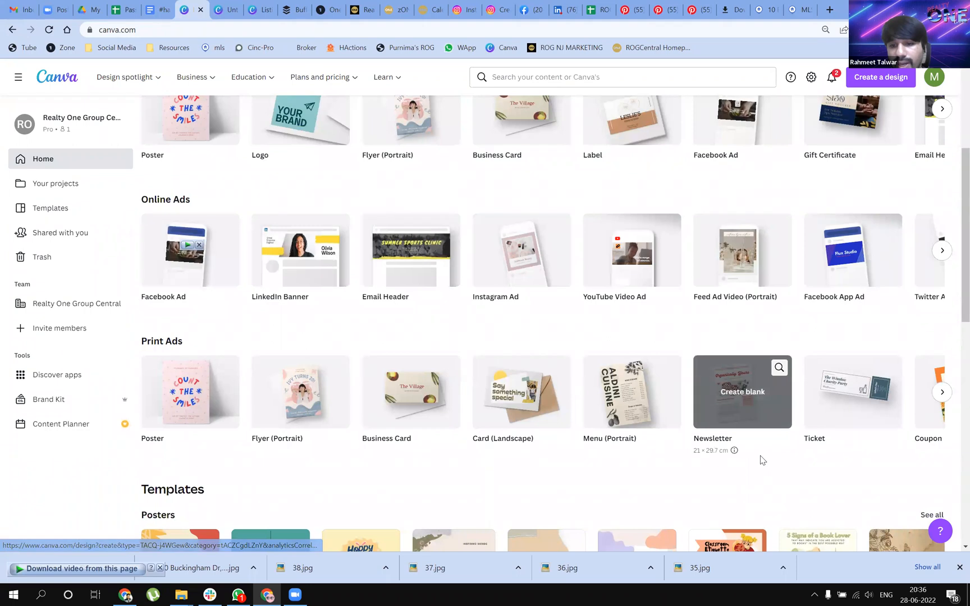
Show the Office category and look through its document types and its resume and A4 document templates
{"action": "scroll", "coordinate": [762, 460], "scroll_direction": "up", "scroll_amount": 3}
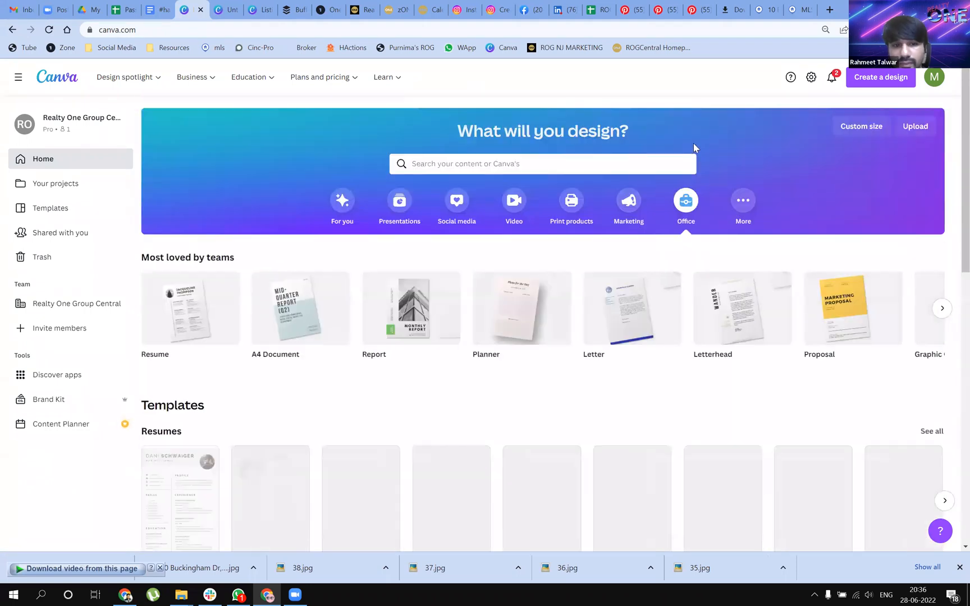
{"action": "scroll", "coordinate": [408, 334], "scroll_direction": "down", "scroll_amount": 1}
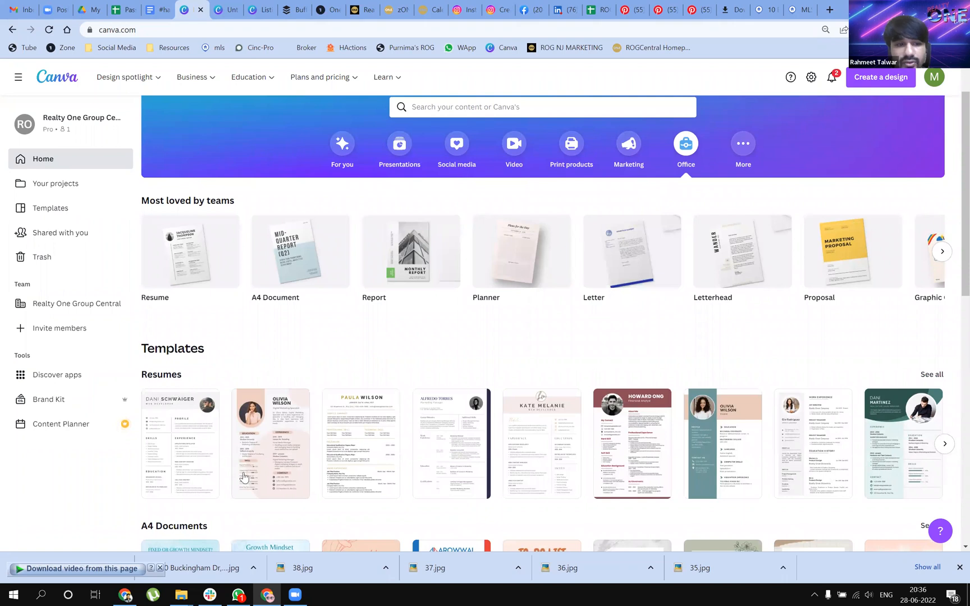
{"action": "scroll", "coordinate": [629, 476], "scroll_direction": "down", "scroll_amount": 1}
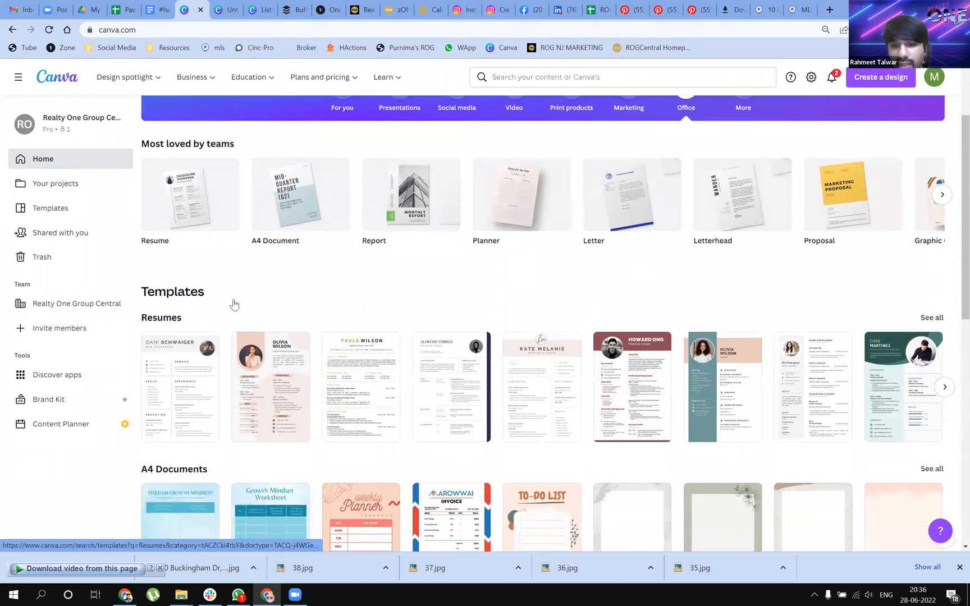
{"action": "scroll", "coordinate": [449, 470], "scroll_direction": "down", "scroll_amount": 1}
{"action": "scroll", "coordinate": [581, 475], "scroll_direction": "down", "scroll_amount": 2}
{"action": "scroll", "coordinate": [583, 469], "scroll_direction": "up", "scroll_amount": 2}
{"action": "scroll", "coordinate": [600, 449], "scroll_direction": "up", "scroll_amount": 3}
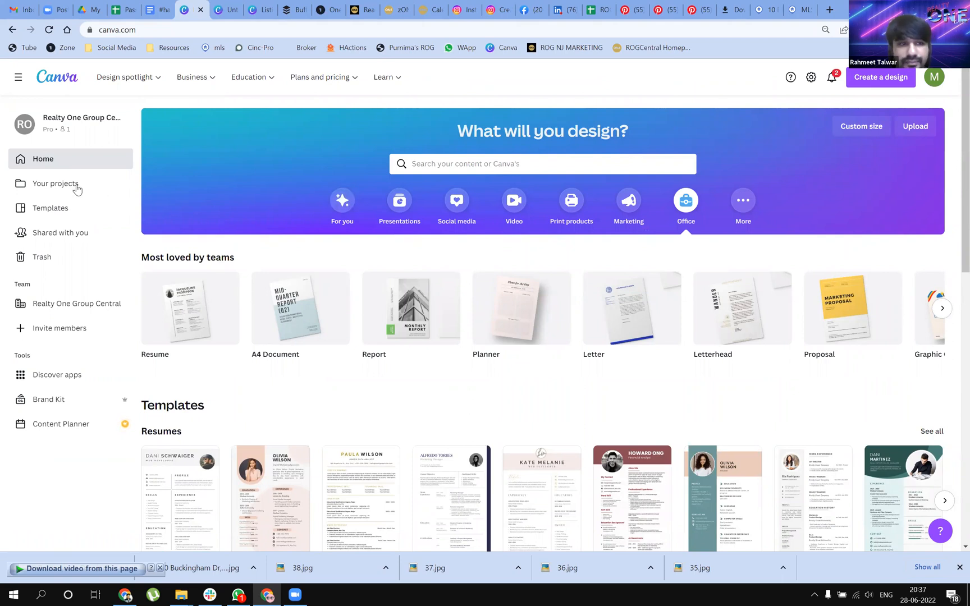
Return to the For you suggestions and view the design types listed under Design spotlight
{"action": "left_click", "coordinate": [341, 203]}
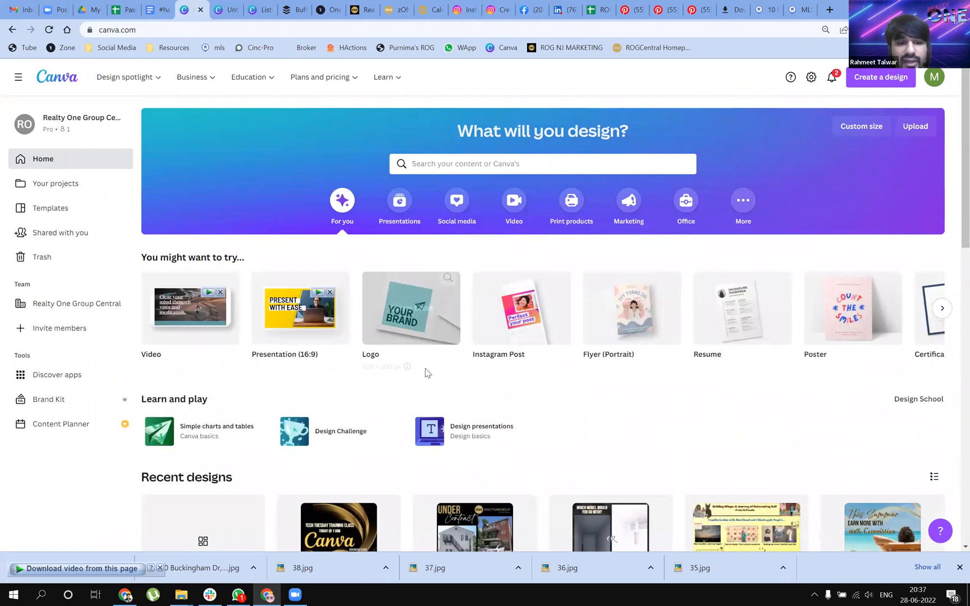
{"action": "scroll", "coordinate": [424, 372], "scroll_direction": "down", "scroll_amount": 2}
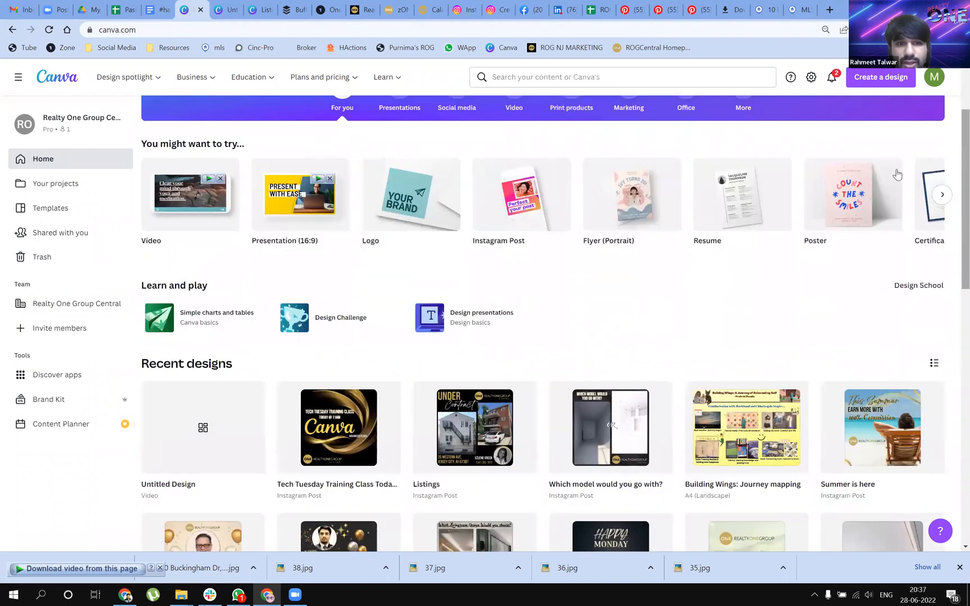
{"action": "scroll", "coordinate": [336, 210], "scroll_direction": "up", "scroll_amount": 2}
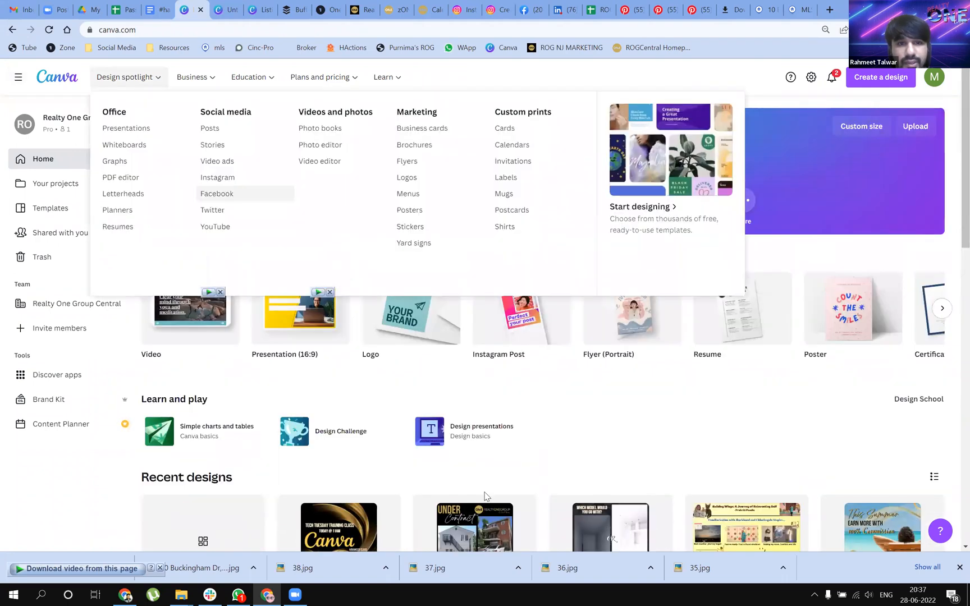
Look through the team's recent designs on the home page, such as Instagram posts and mobile videos
{"action": "scroll", "coordinate": [527, 438], "scroll_direction": "down", "scroll_amount": 2}
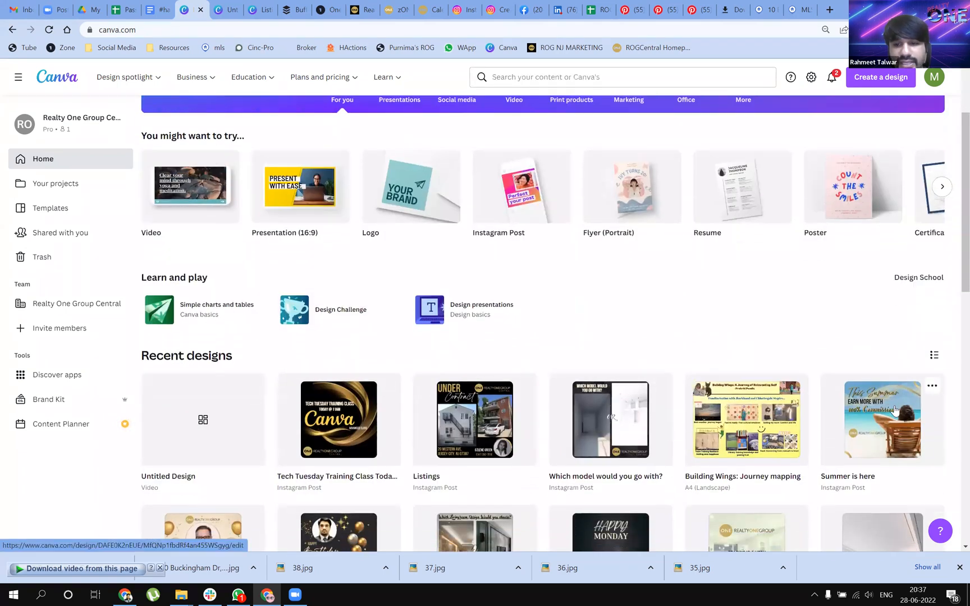
{"action": "scroll", "coordinate": [897, 411], "scroll_direction": "down", "scroll_amount": 1}
{"action": "scroll", "coordinate": [900, 411], "scroll_direction": "down", "scroll_amount": 5}
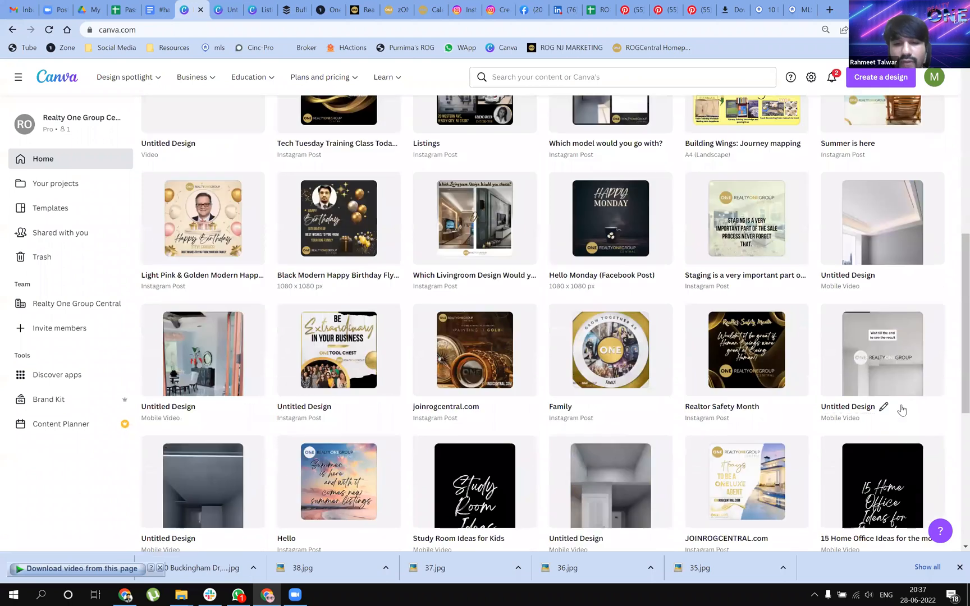
{"action": "scroll", "coordinate": [898, 406], "scroll_direction": "up", "scroll_amount": 1}
{"action": "scroll", "coordinate": [892, 408], "scroll_direction": "up", "scroll_amount": 1}
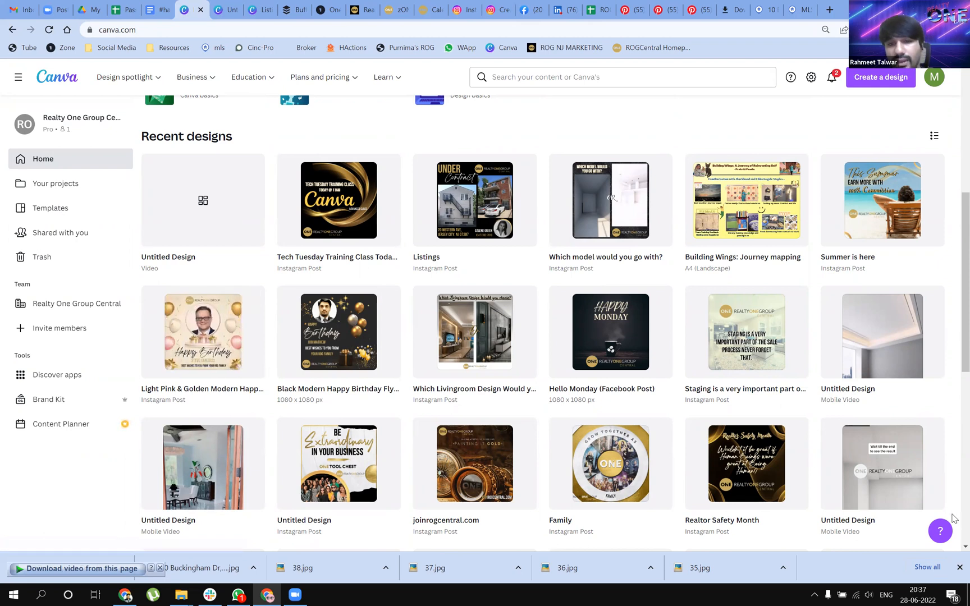
{"action": "scroll", "coordinate": [788, 505], "scroll_direction": "down", "scroll_amount": 4}
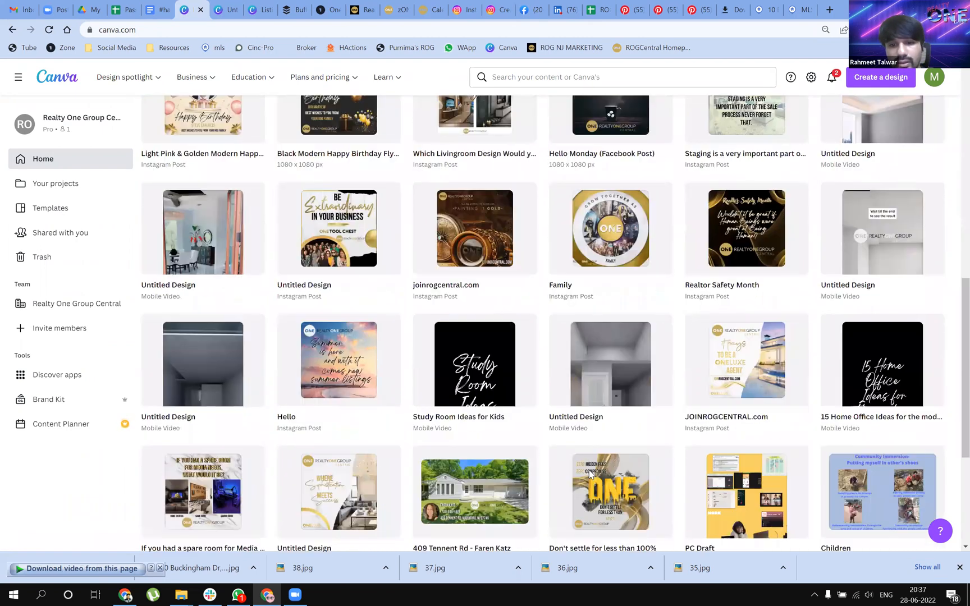
{"action": "scroll", "coordinate": [572, 483], "scroll_direction": "down", "scroll_amount": 4}
{"action": "scroll", "coordinate": [935, 382], "scroll_direction": "down", "scroll_amount": 2}
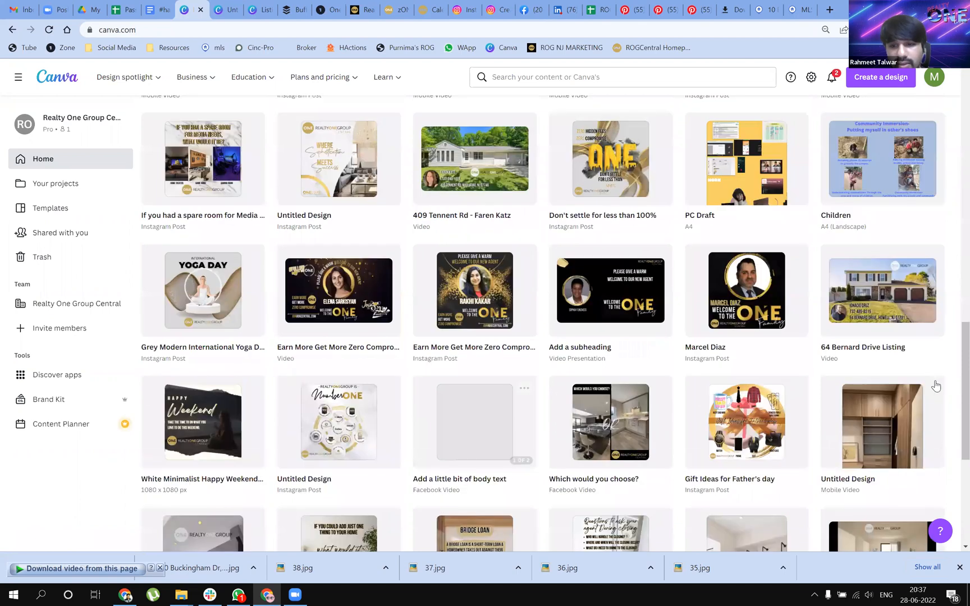
Look over the recent designs once more and return to the beginning of the home page
{"action": "scroll", "coordinate": [853, 362], "scroll_direction": "up", "scroll_amount": 10}
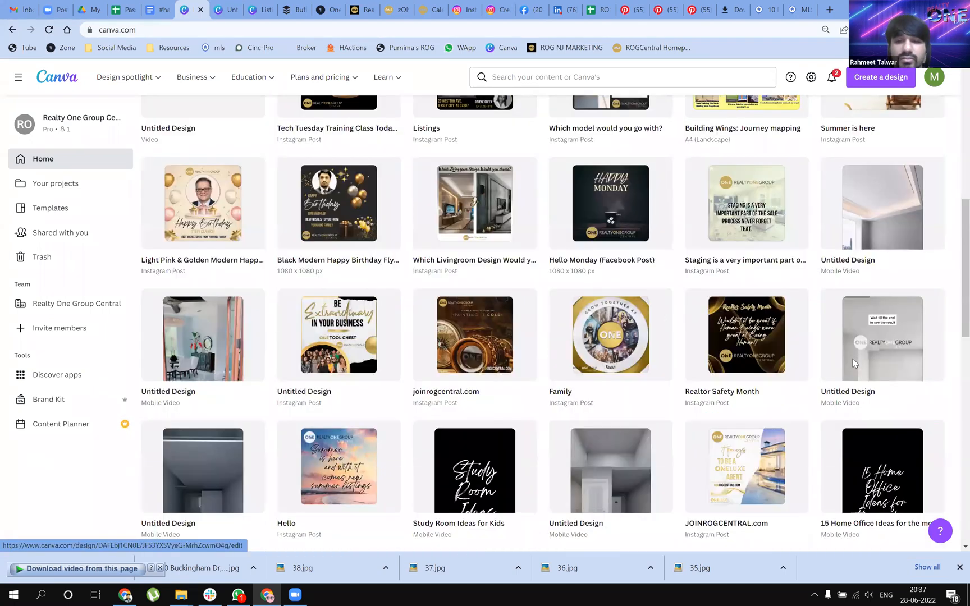
{"action": "scroll", "coordinate": [868, 355], "scroll_direction": "up", "scroll_amount": 6}
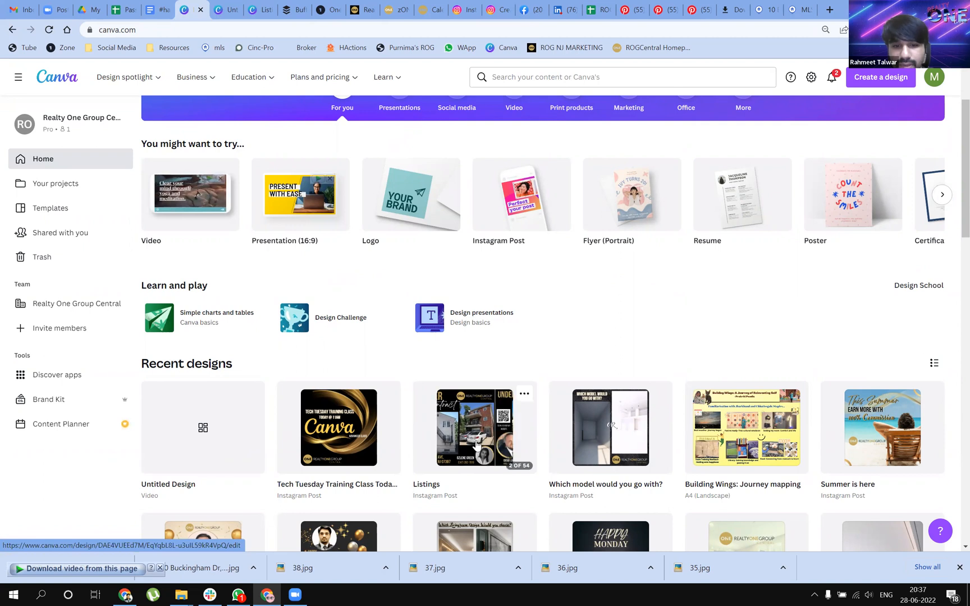
{"action": "scroll", "coordinate": [618, 364], "scroll_direction": "down", "scroll_amount": 1}
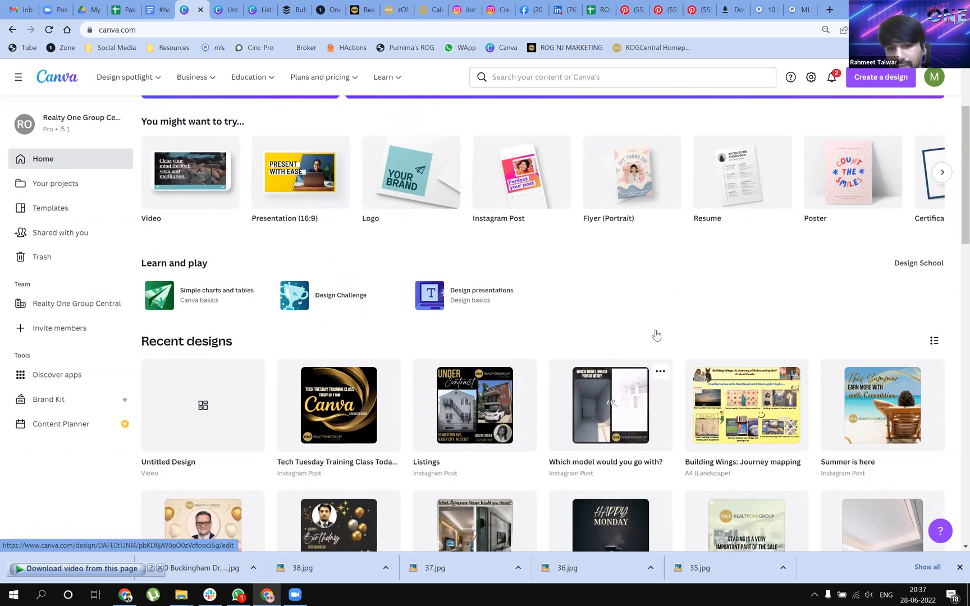
{"action": "scroll", "coordinate": [593, 384], "scroll_direction": "down", "scroll_amount": 3}
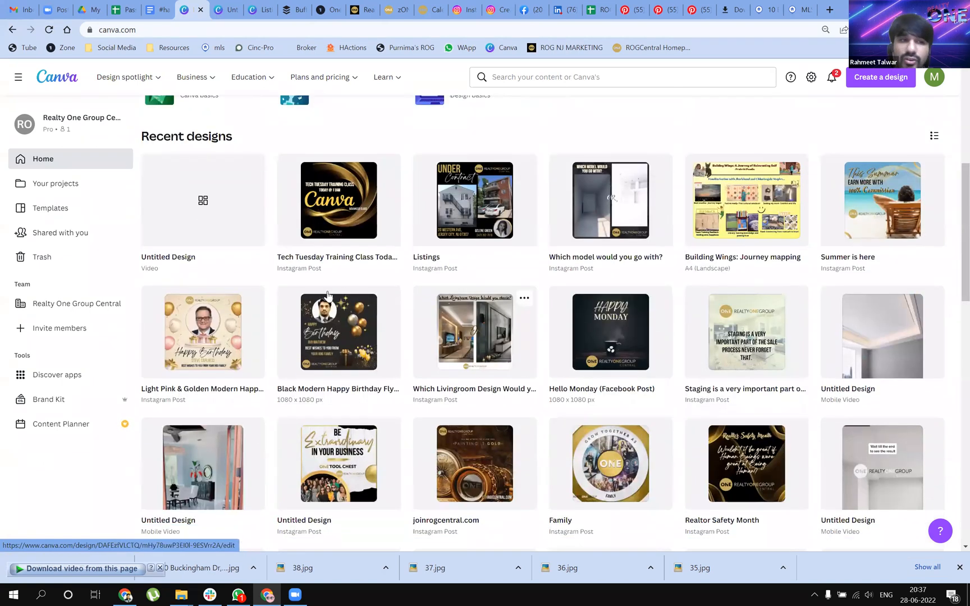
{"action": "scroll", "coordinate": [361, 298], "scroll_direction": "up", "scroll_amount": 2}
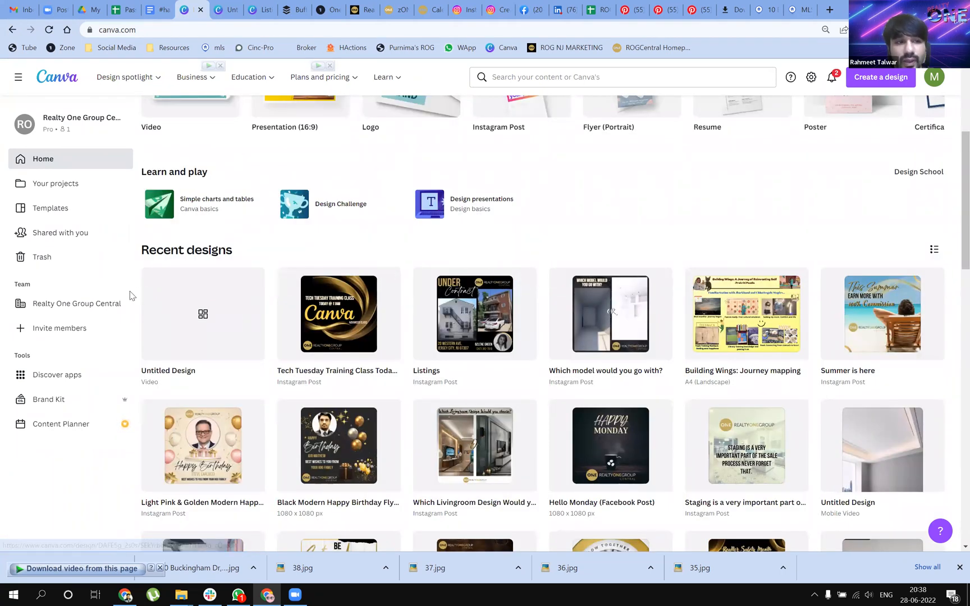
{"action": "scroll", "coordinate": [437, 277], "scroll_direction": "up", "scroll_amount": 1}
{"action": "scroll", "coordinate": [862, 372], "scroll_direction": "up", "scroll_amount": 2}
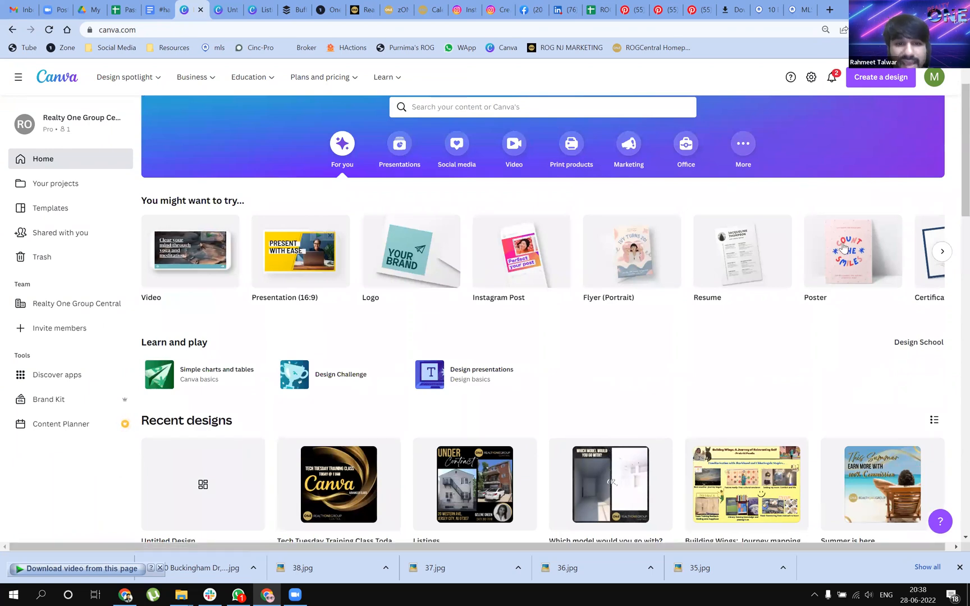
{"action": "scroll", "coordinate": [438, 248], "scroll_direction": "up", "scroll_amount": 1}
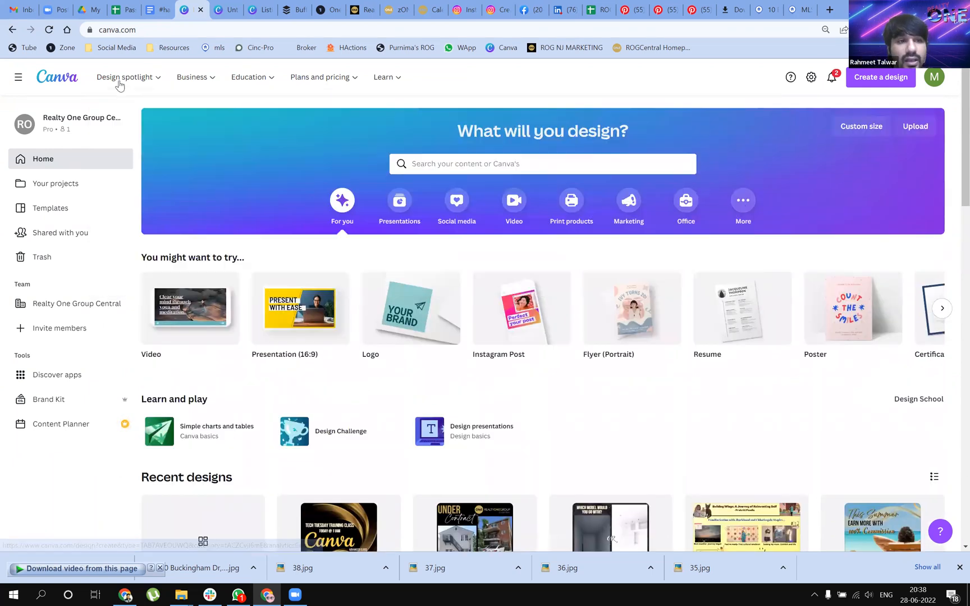
Open the social media Stories templates from Design spotlight and browse through them
{"action": "mouse_move", "coordinate": [119, 80]}
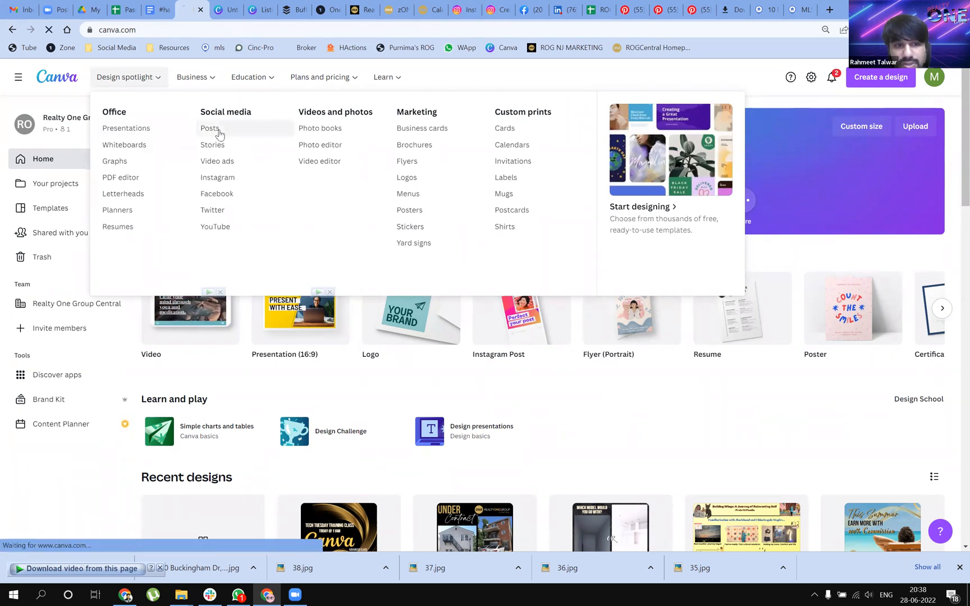
{"action": "left_click", "coordinate": [242, 143]}
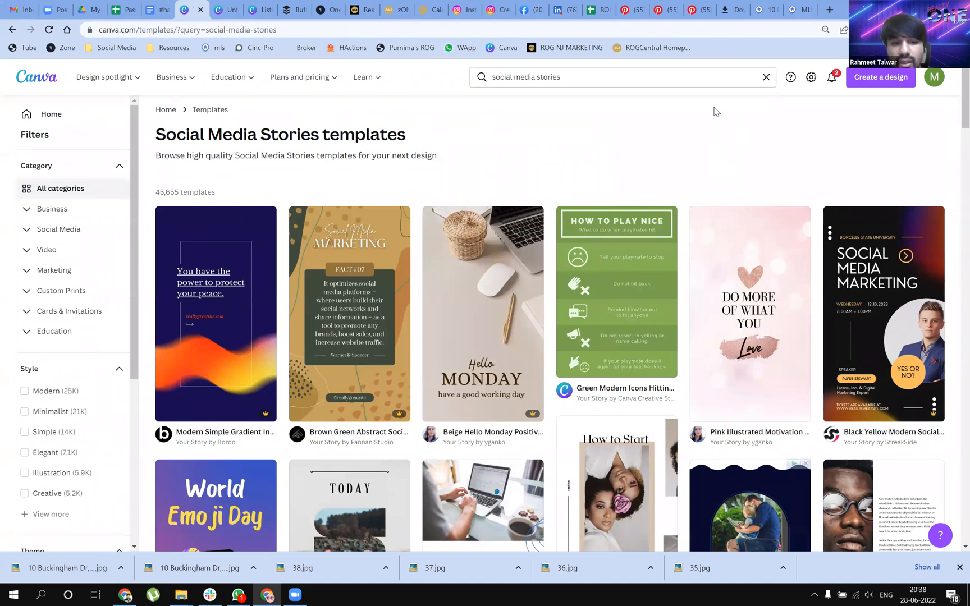
{"action": "scroll", "coordinate": [713, 121], "scroll_direction": "down", "scroll_amount": 1}
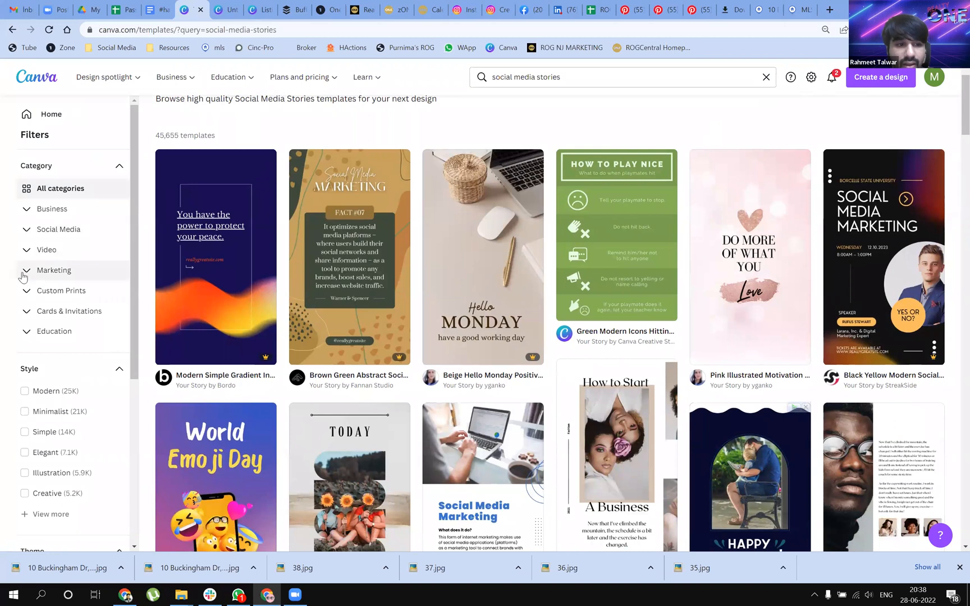
{"action": "scroll", "coordinate": [253, 352], "scroll_direction": "down", "scroll_amount": 1}
{"action": "scroll", "coordinate": [765, 387], "scroll_direction": "down", "scroll_amount": 1}
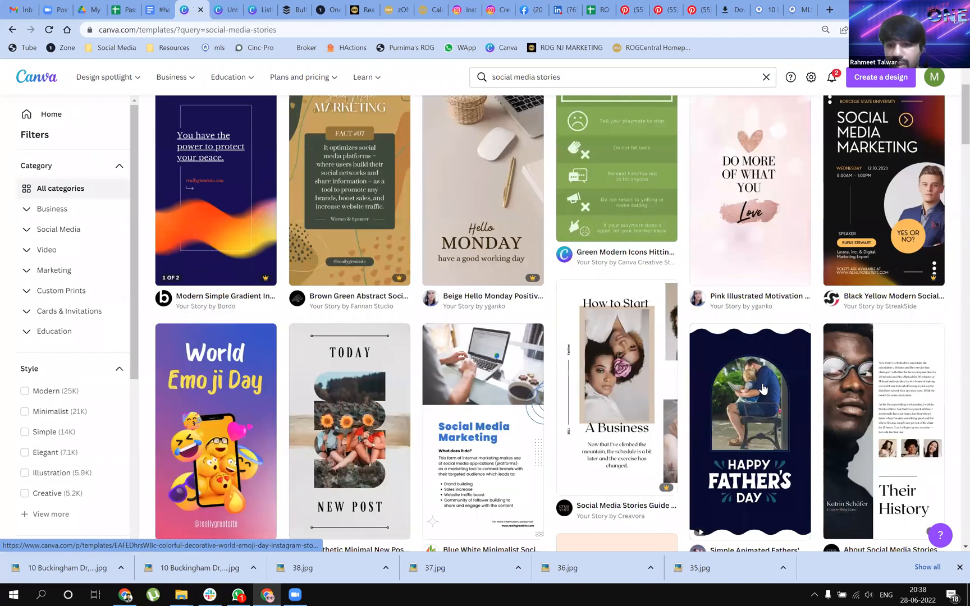
{"action": "scroll", "coordinate": [524, 307], "scroll_direction": "down", "scroll_amount": 2}
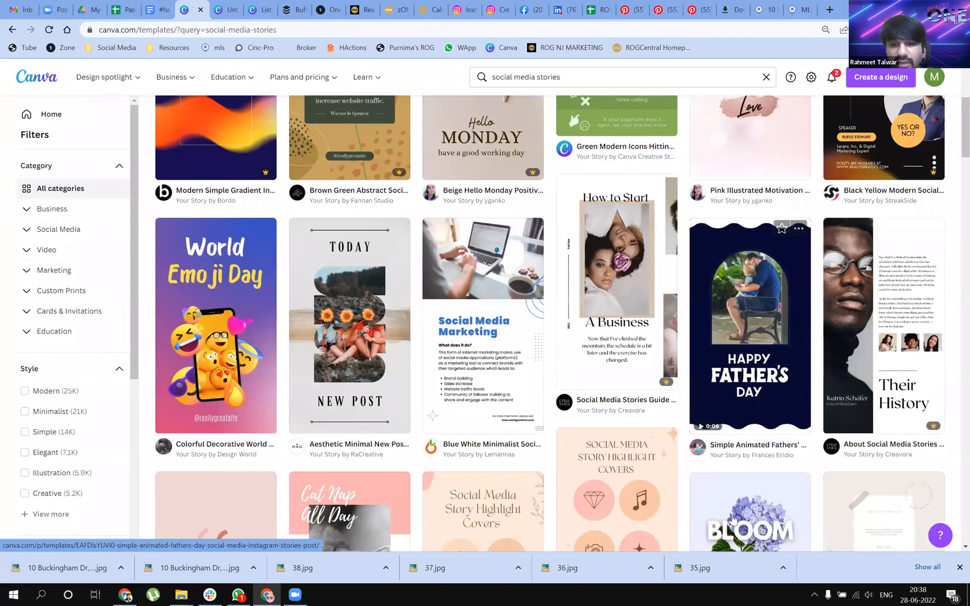
{"action": "scroll", "coordinate": [732, 519], "scroll_direction": "down", "scroll_amount": 5}
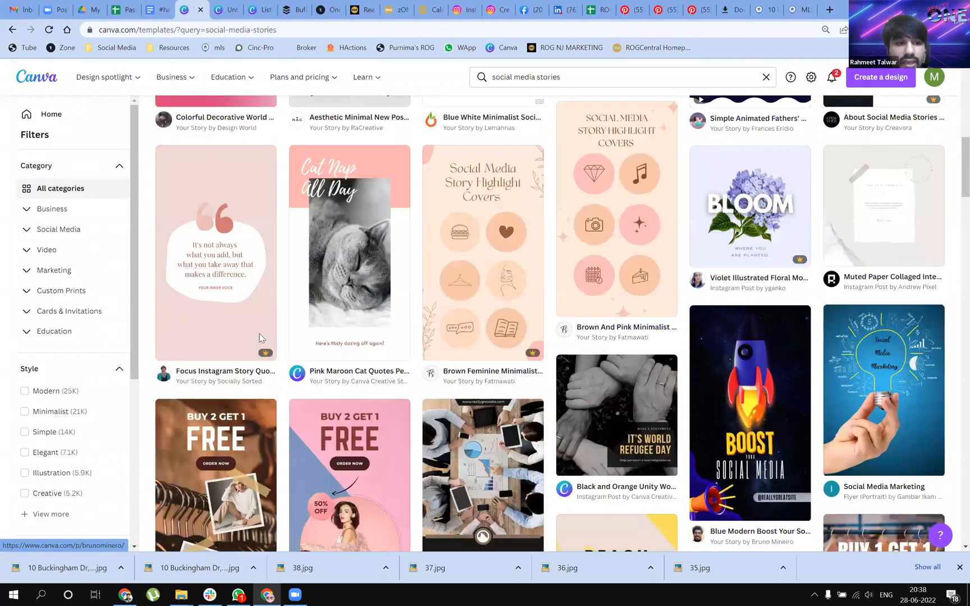
Examine the category, style, theme and color filters offered for the social media stories templates
{"action": "scroll", "coordinate": [91, 415], "scroll_direction": "down", "scroll_amount": 3}
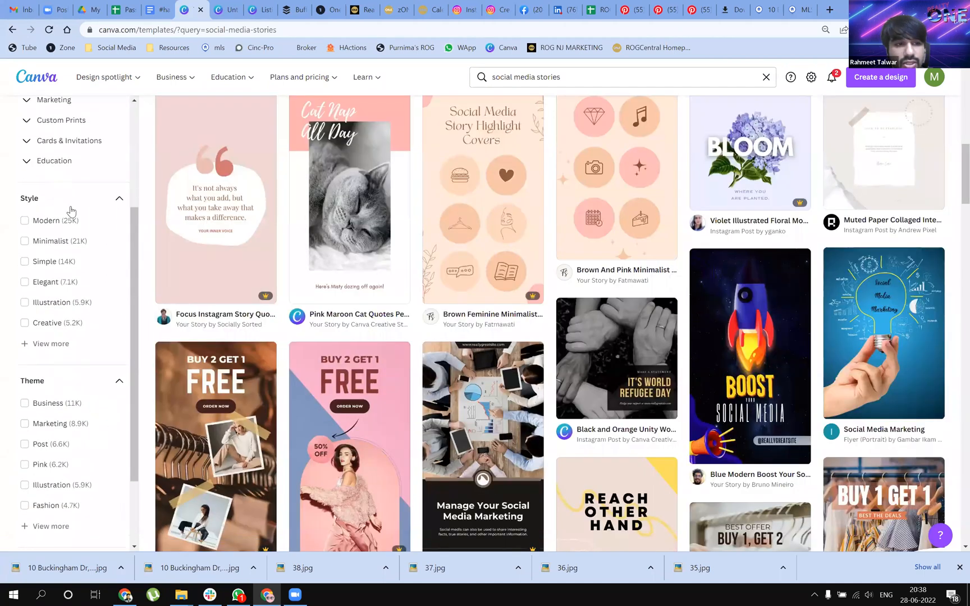
{"action": "scroll", "coordinate": [70, 210], "scroll_direction": "up", "scroll_amount": 3}
{"action": "scroll", "coordinate": [74, 351], "scroll_direction": "down", "scroll_amount": 2}
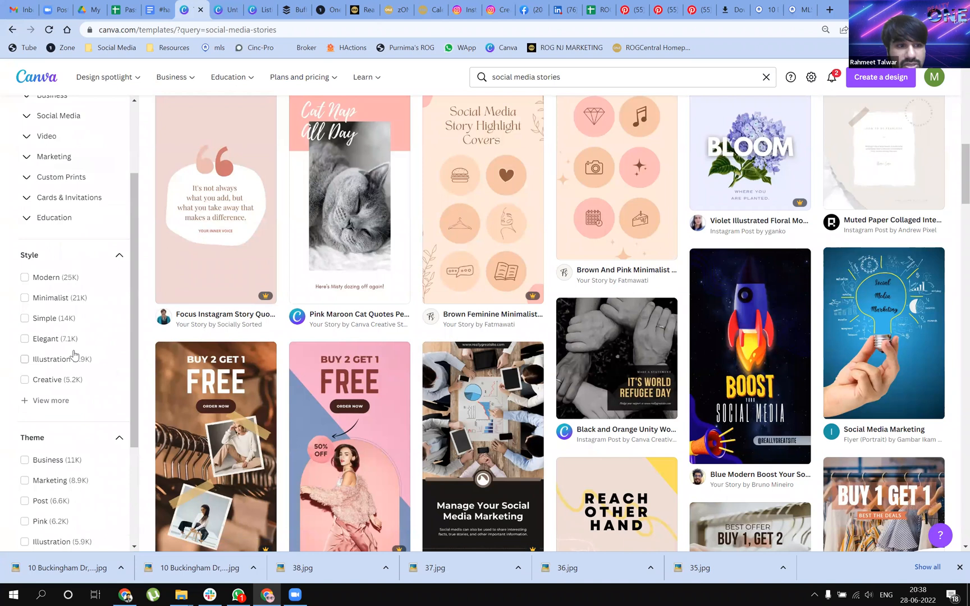
{"action": "scroll", "coordinate": [76, 358], "scroll_direction": "down", "scroll_amount": 3}
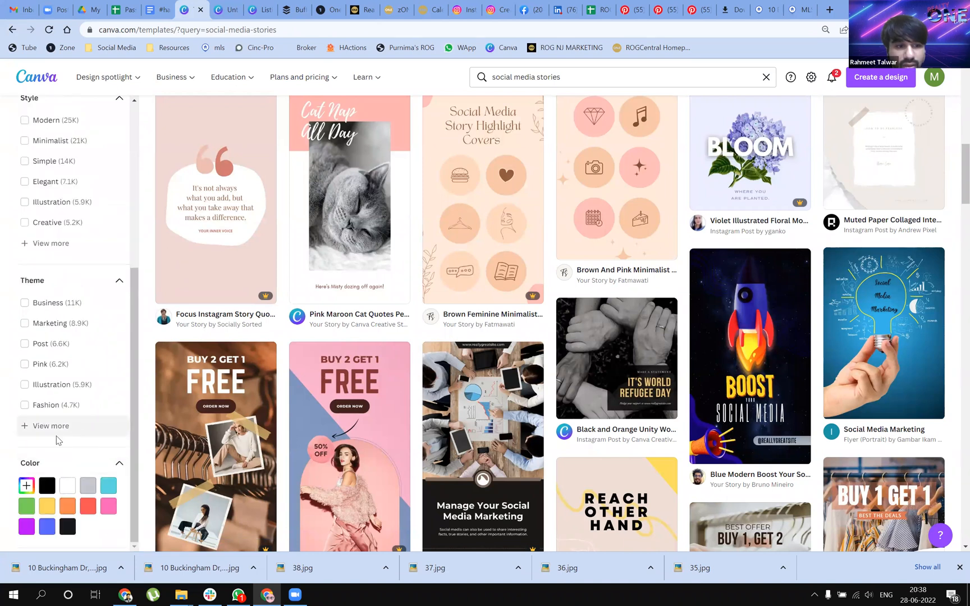
{"action": "scroll", "coordinate": [54, 402], "scroll_direction": "up", "scroll_amount": 5}
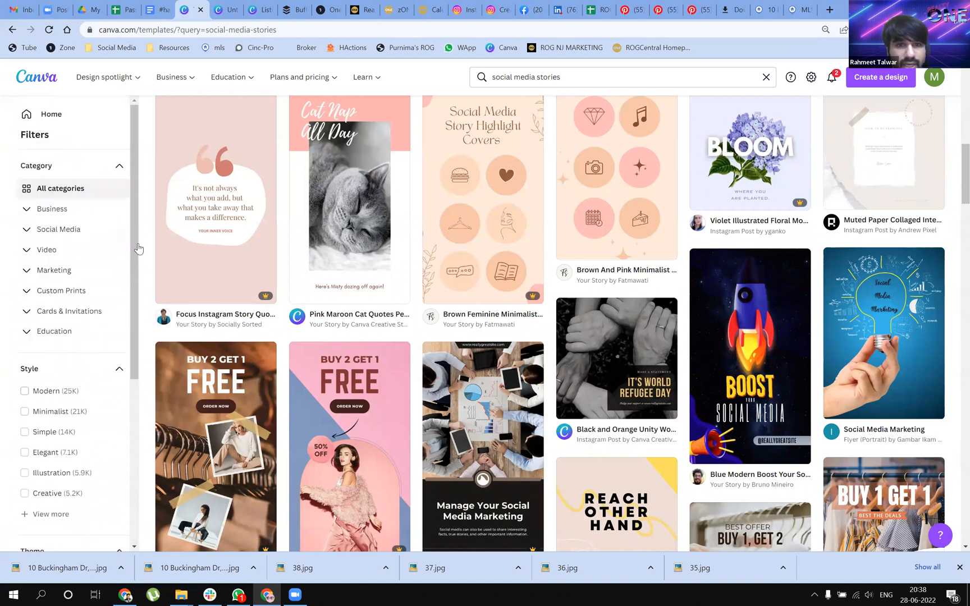
Search the templates for "Tuesday" and look through the style, theme and color filters for them
{"action": "left_click_drag", "start_coordinate": [592, 77], "coordinate": [481, 74]}
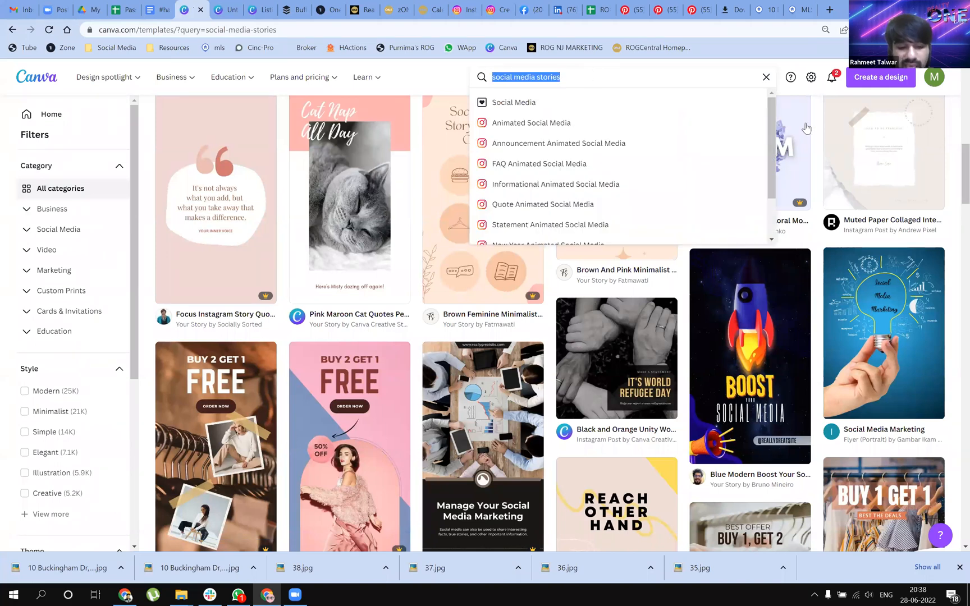
{"action": "type", "text": "Tuesday"}
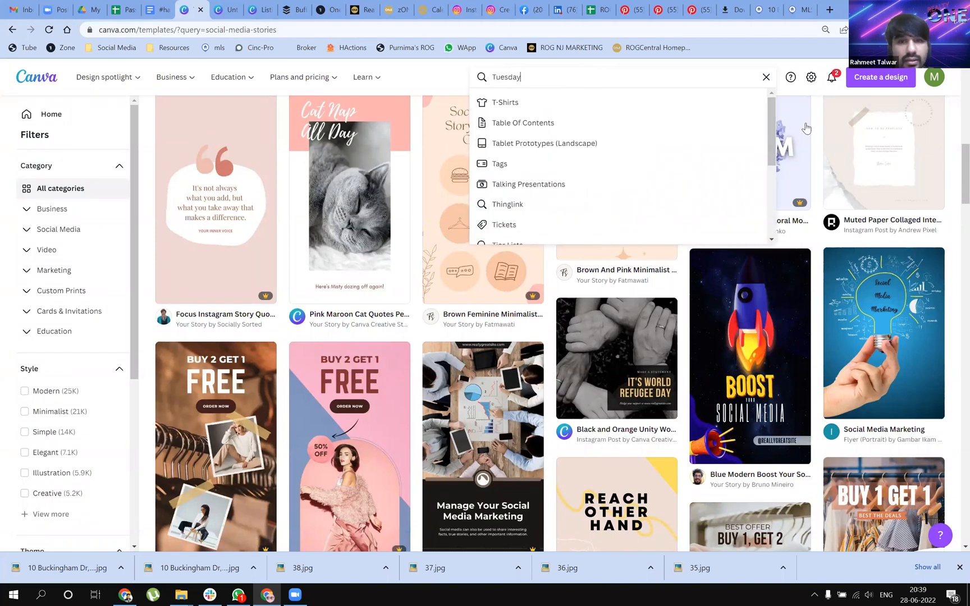
{"action": "key", "text": "Return"}
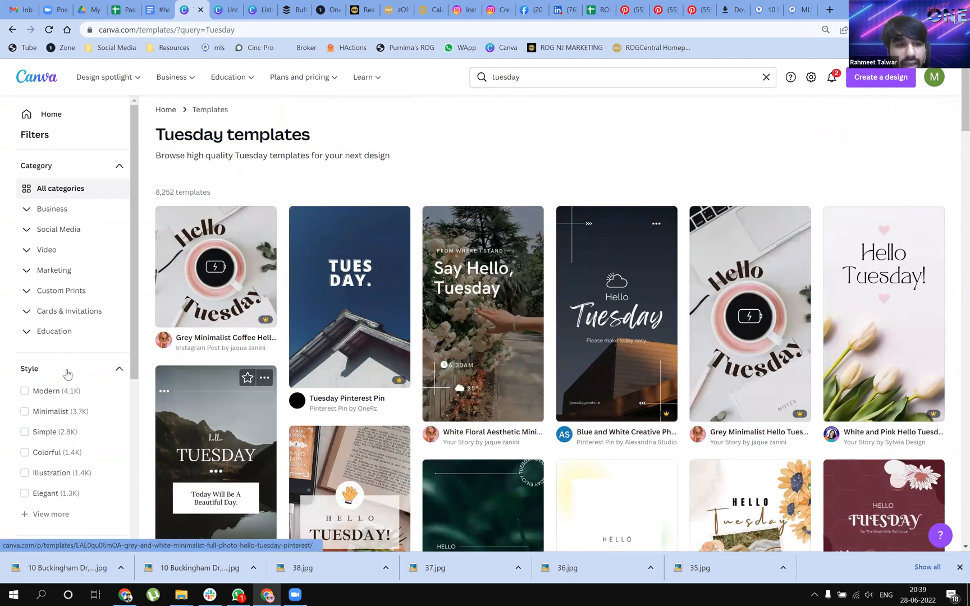
{"action": "scroll", "coordinate": [62, 400], "scroll_direction": "down", "scroll_amount": 1}
{"action": "scroll", "coordinate": [93, 445], "scroll_direction": "down", "scroll_amount": 4}
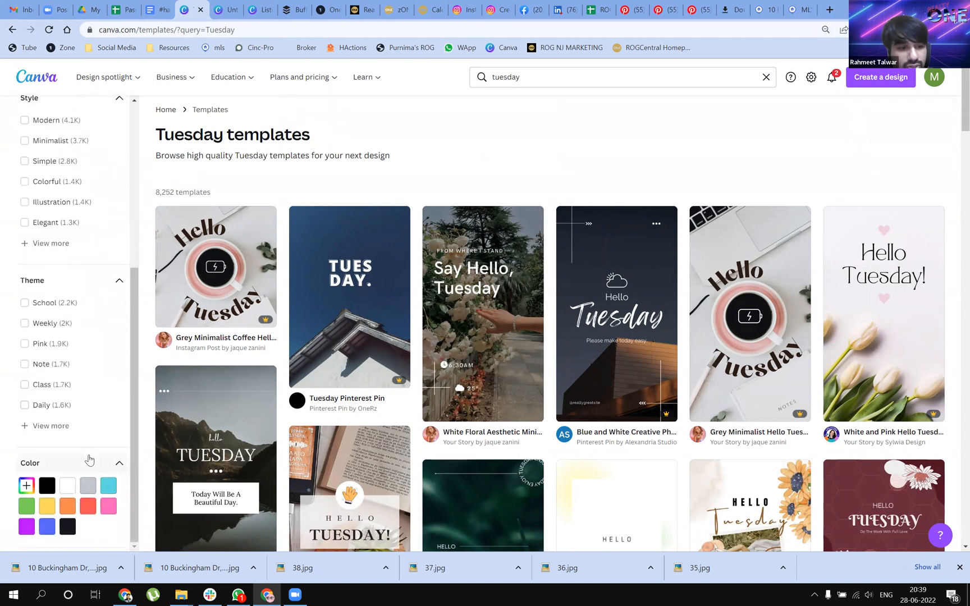
{"action": "scroll", "coordinate": [53, 249], "scroll_direction": "up", "scroll_amount": 5}
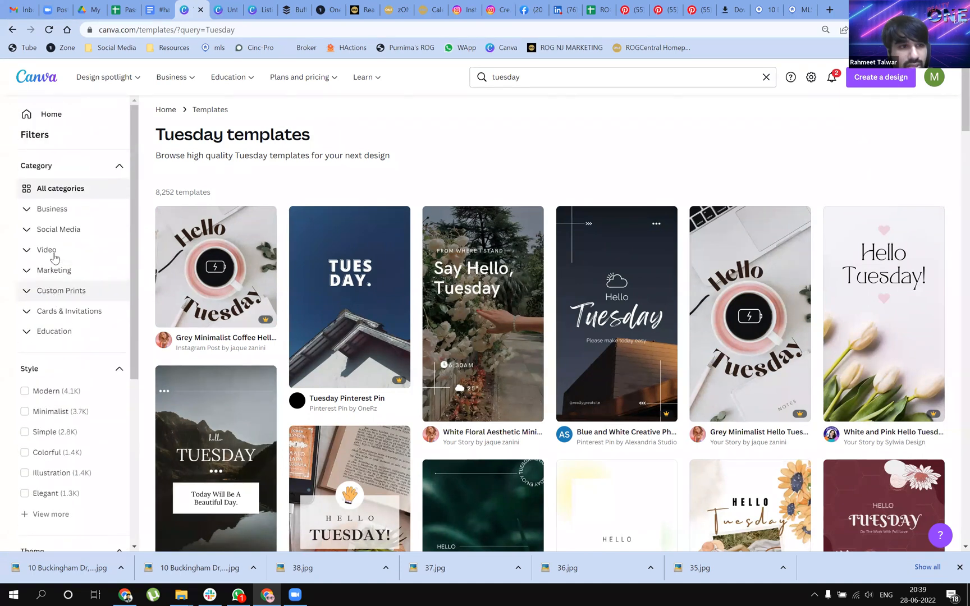
Narrow the Tuesday templates to the Instagram Post category under Social Media and browse the designs
{"action": "left_click", "coordinate": [28, 228]}
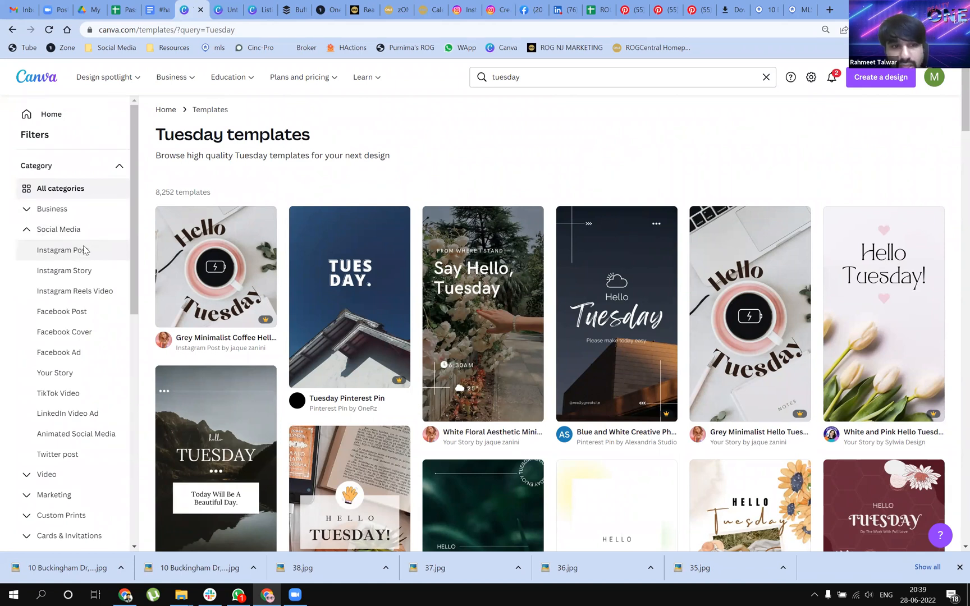
{"action": "left_click", "coordinate": [62, 251]}
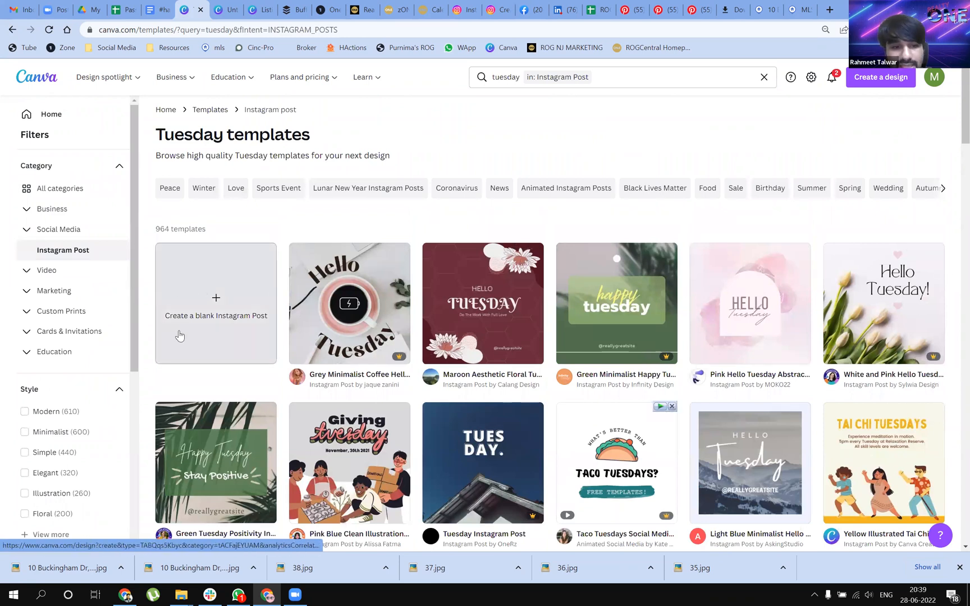
{"action": "scroll", "coordinate": [191, 325], "scroll_direction": "down", "scroll_amount": 1}
{"action": "scroll", "coordinate": [420, 375], "scroll_direction": "down", "scroll_amount": 1}
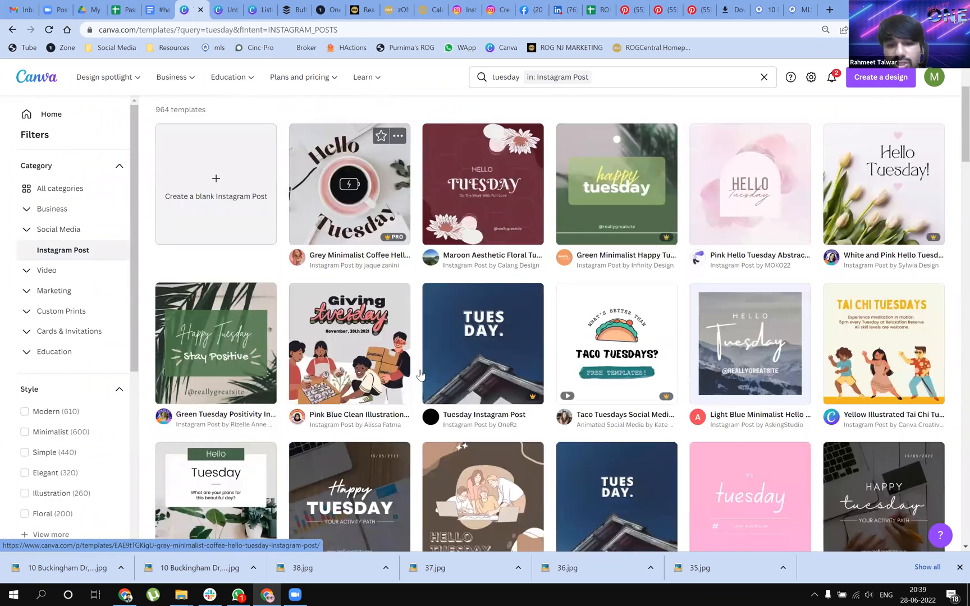
{"action": "scroll", "coordinate": [924, 470], "scroll_direction": "down", "scroll_amount": 1}
{"action": "scroll", "coordinate": [661, 406], "scroll_direction": "down", "scroll_amount": 1}
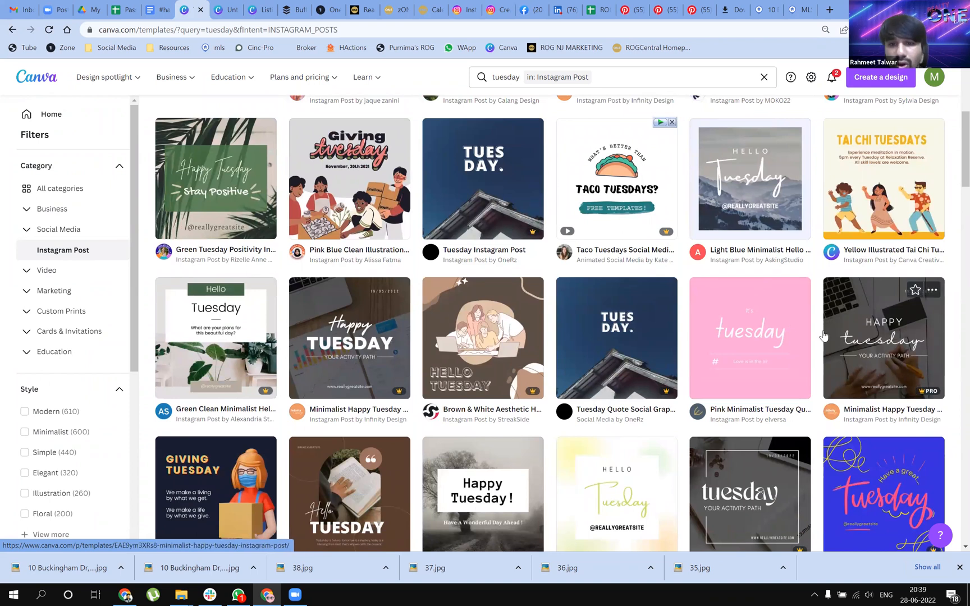
{"action": "scroll", "coordinate": [790, 339], "scroll_direction": "down", "scroll_amount": 1}
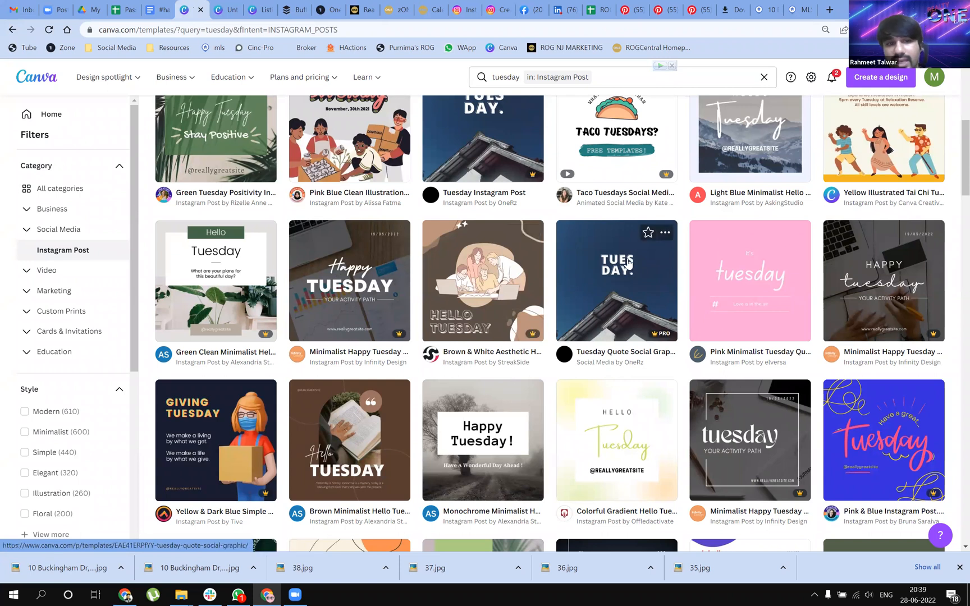
Open the Pink Blue Clean Illustration Giving Tuesday Instagram Post template for customizing
{"action": "scroll", "coordinate": [614, 285], "scroll_direction": "up", "scroll_amount": 1}
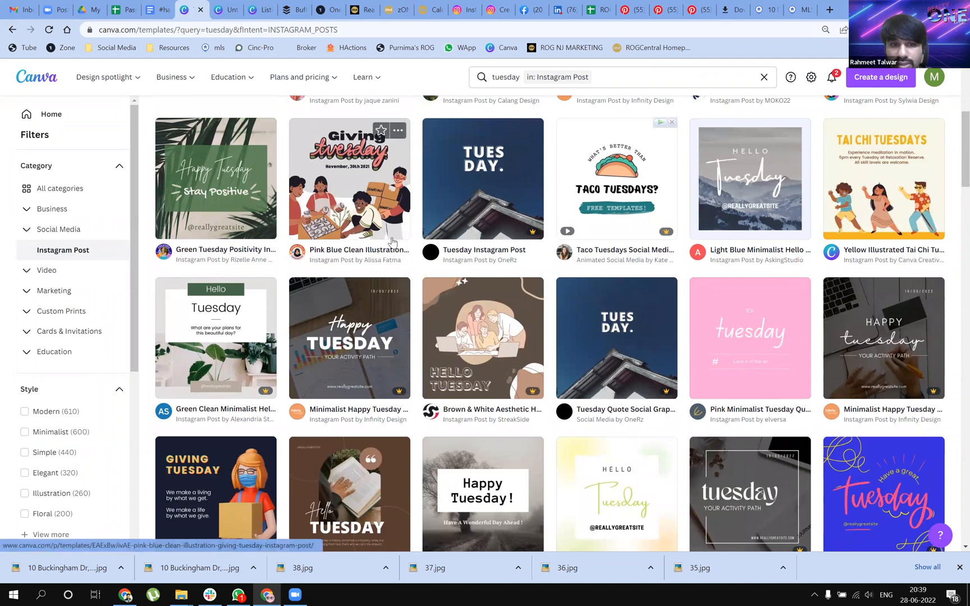
{"action": "left_click", "coordinate": [360, 211]}
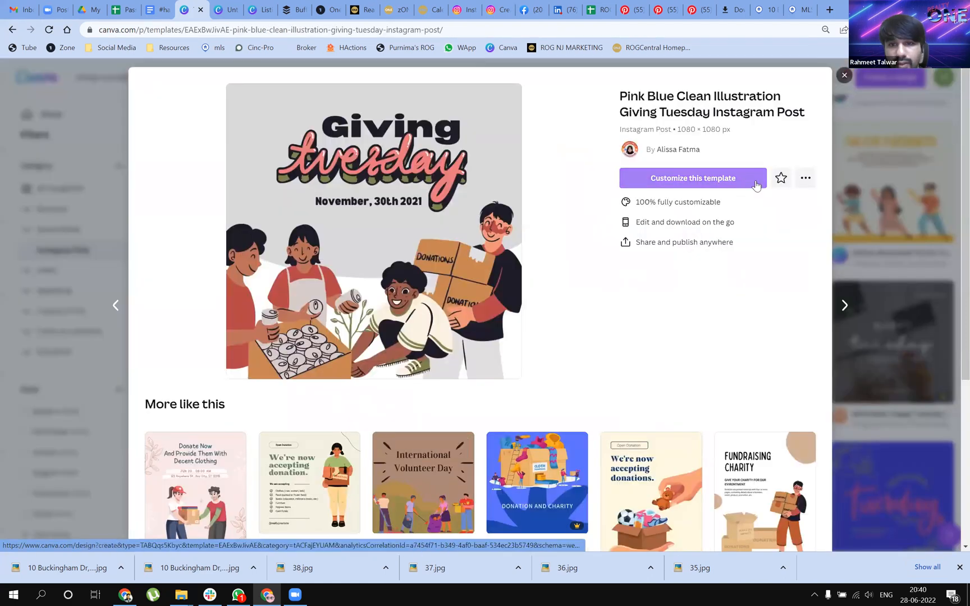
{"action": "left_click", "coordinate": [724, 178]}
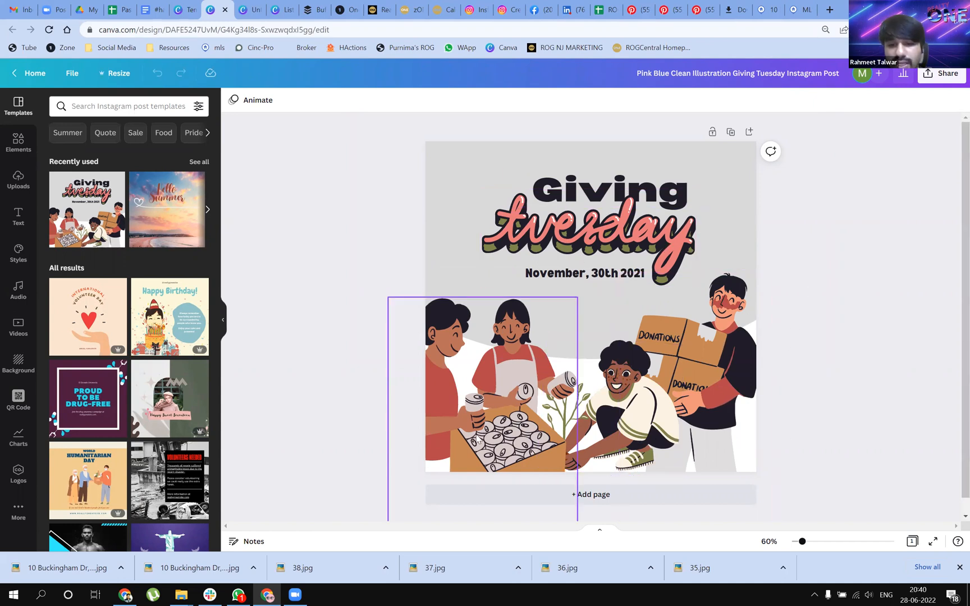
Delete the illustrations of the people with cans, the crouching person and the man carrying donation boxes
{"action": "left_click", "coordinate": [517, 432]}
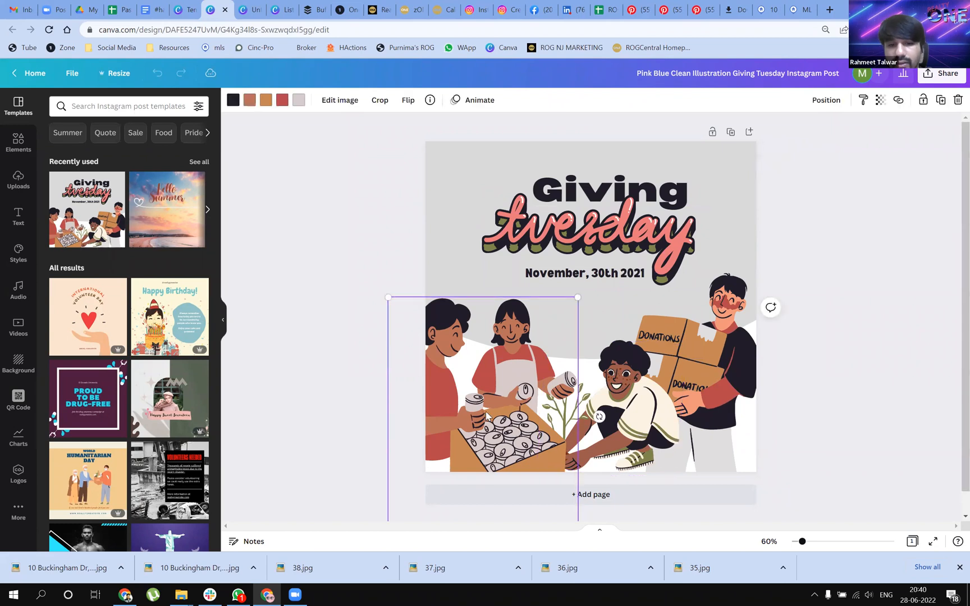
{"action": "key", "text": "Delete"}
{"action": "left_click", "coordinate": [689, 397]}
{"action": "key", "text": "Delete"}
{"action": "left_click", "coordinate": [689, 397]}
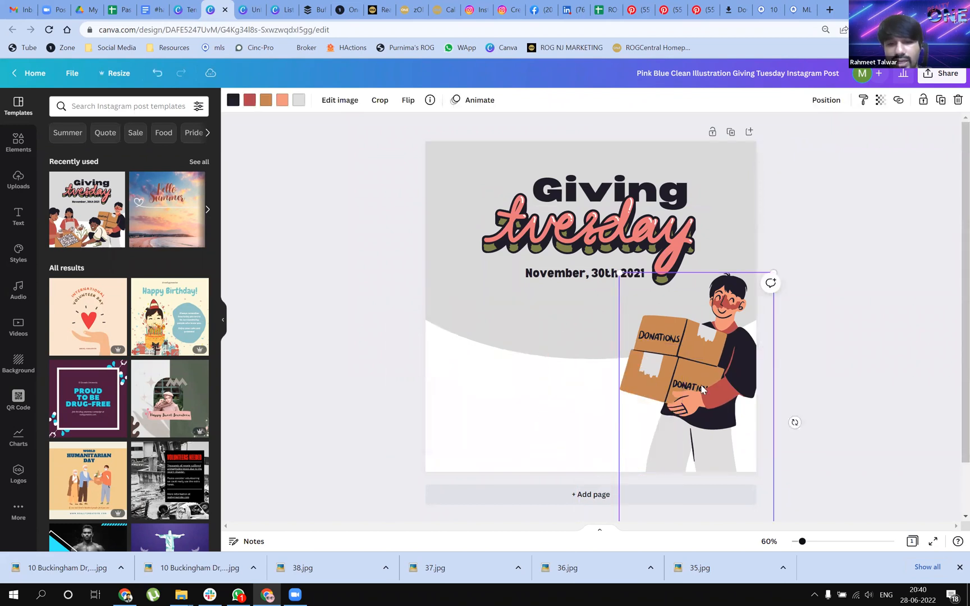
{"action": "key", "text": "Delete"}
Delete the grey background shape, the "Giving Tuesday" title and the date text to empty the page
{"action": "left_click", "coordinate": [604, 335]}
{"action": "key", "text": "Delete"}
{"action": "left_click", "coordinate": [607, 261]}
{"action": "key", "text": "Delete"}
{"action": "left_click", "coordinate": [605, 201]}
{"action": "key", "text": "Delete"}
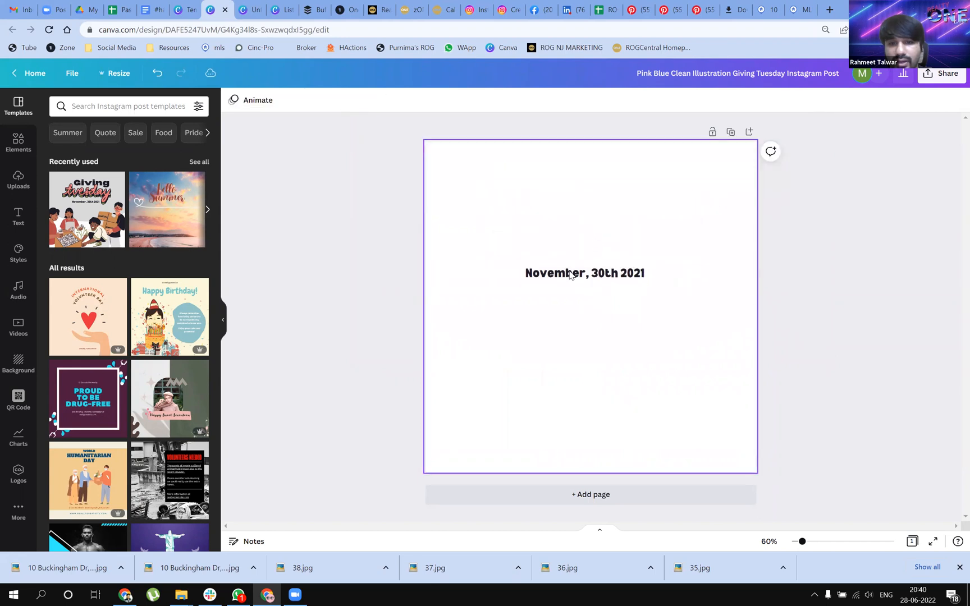
{"action": "left_click", "coordinate": [571, 274]}
{"action": "key", "text": "Delete"}
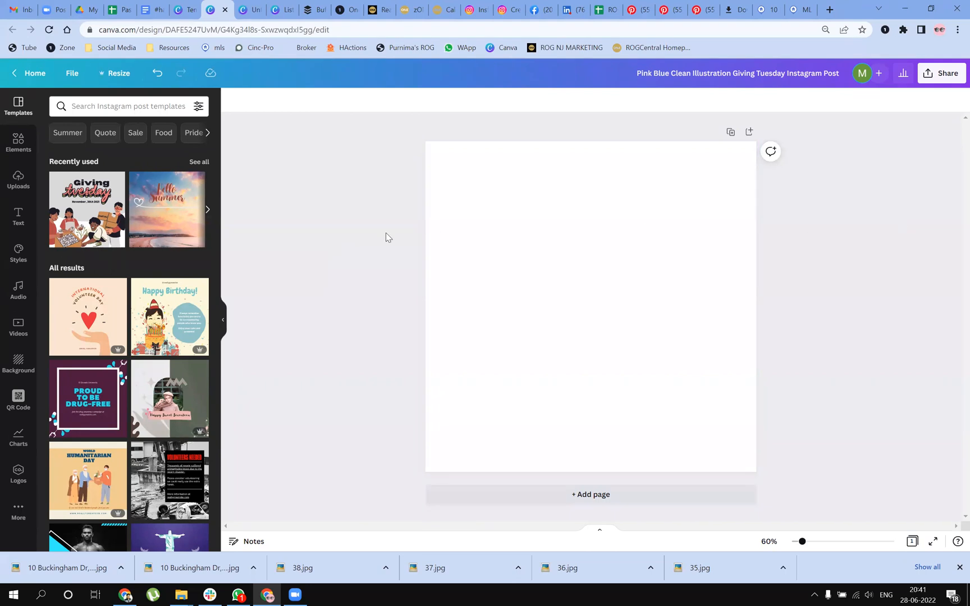
Rename the design as "Open House Post"
{"action": "left_click", "coordinate": [119, 111]}
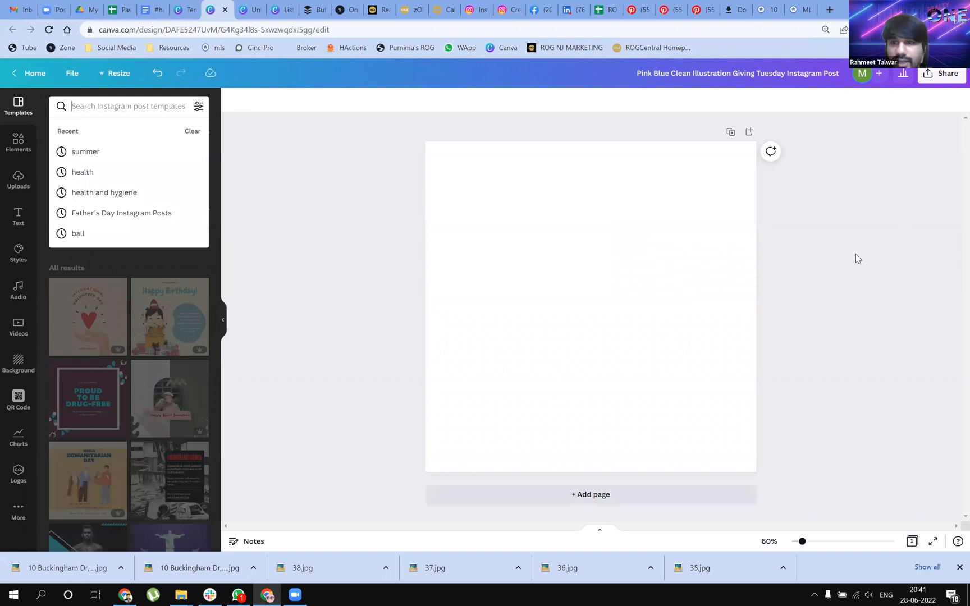
{"action": "left_click", "coordinate": [507, 268]}
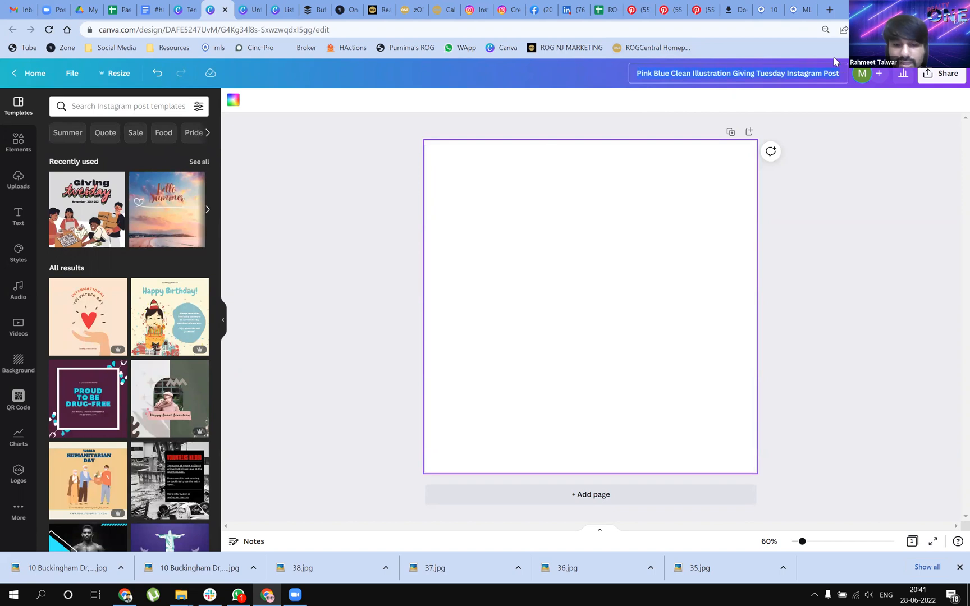
{"action": "type", "text": "Open"}
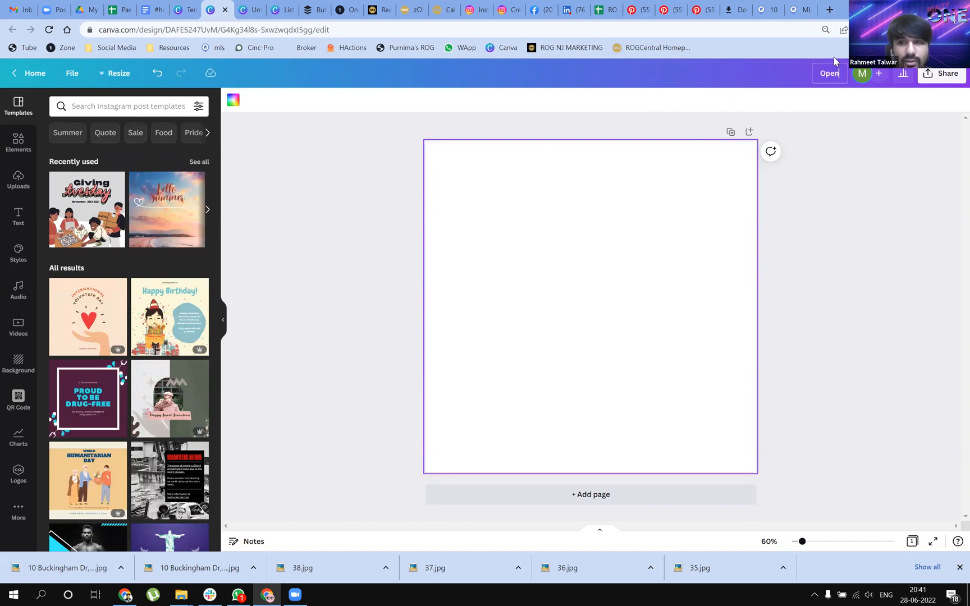
{"action": "type", "text": " House Post"}
{"action": "left_click", "coordinate": [888, 269]}
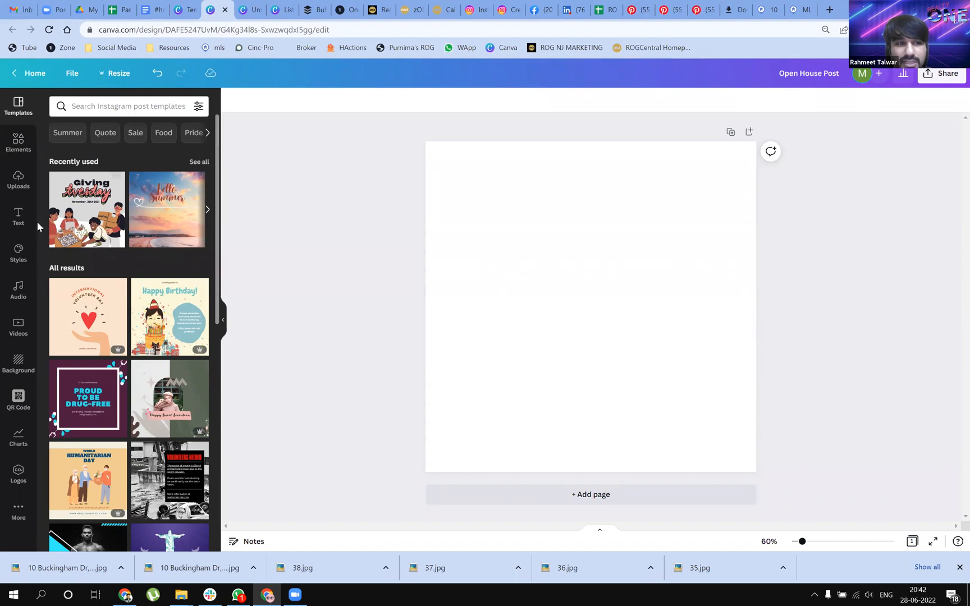
Examine the heading, subheading and body text options and the ready-made font combinations for text
{"action": "left_click", "coordinate": [22, 219]}
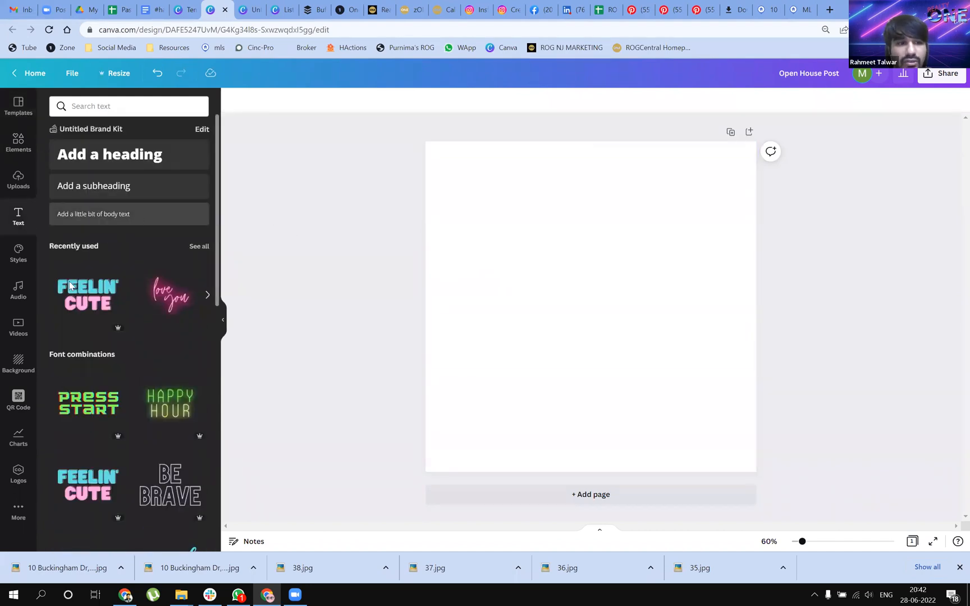
{"action": "scroll", "coordinate": [95, 286], "scroll_direction": "down", "scroll_amount": 3}
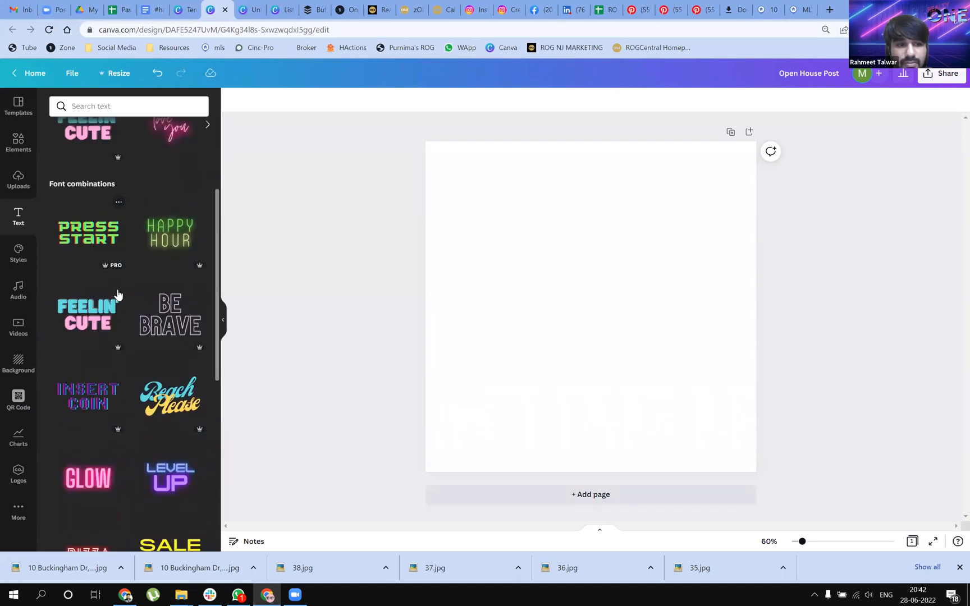
{"action": "scroll", "coordinate": [118, 294], "scroll_direction": "down", "scroll_amount": 7}
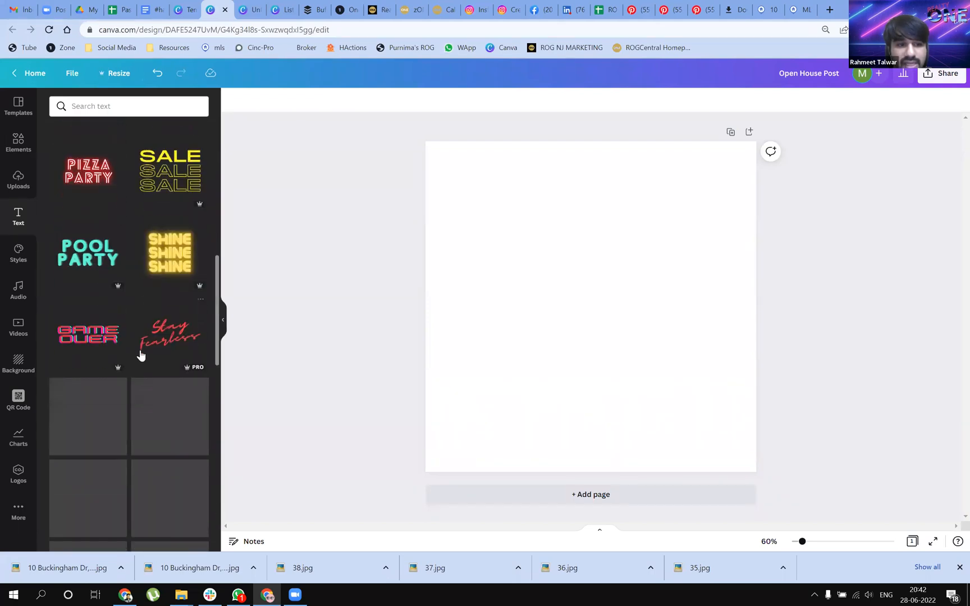
{"action": "scroll", "coordinate": [142, 392], "scroll_direction": "down", "scroll_amount": 2}
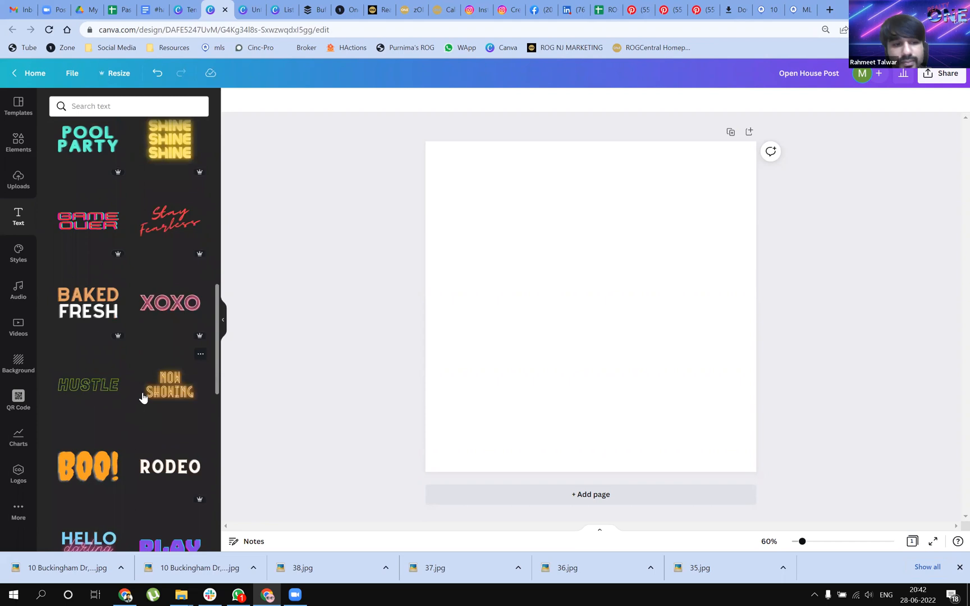
{"action": "scroll", "coordinate": [143, 398], "scroll_direction": "down", "scroll_amount": 1}
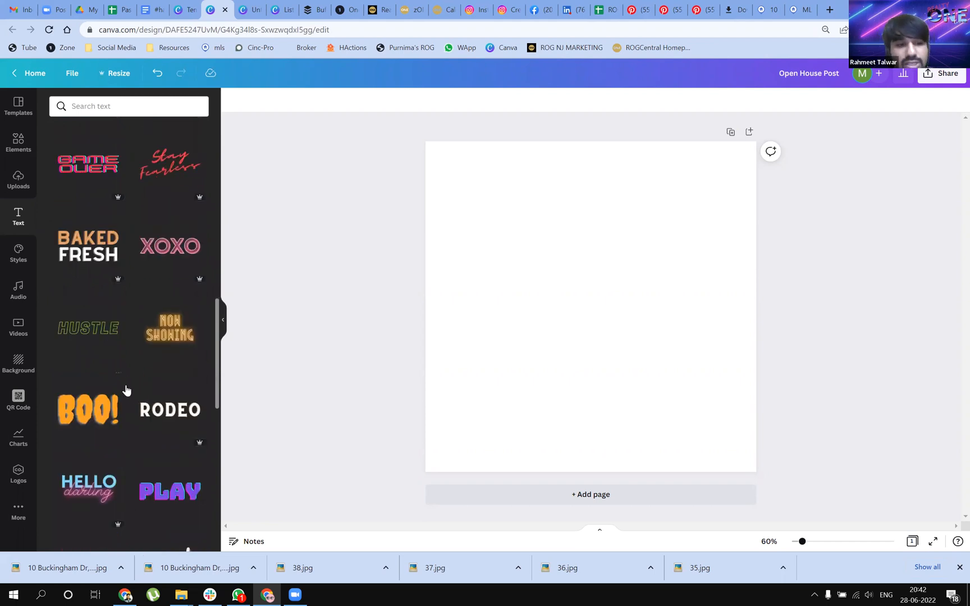
{"action": "scroll", "coordinate": [126, 390], "scroll_direction": "up", "scroll_amount": 10}
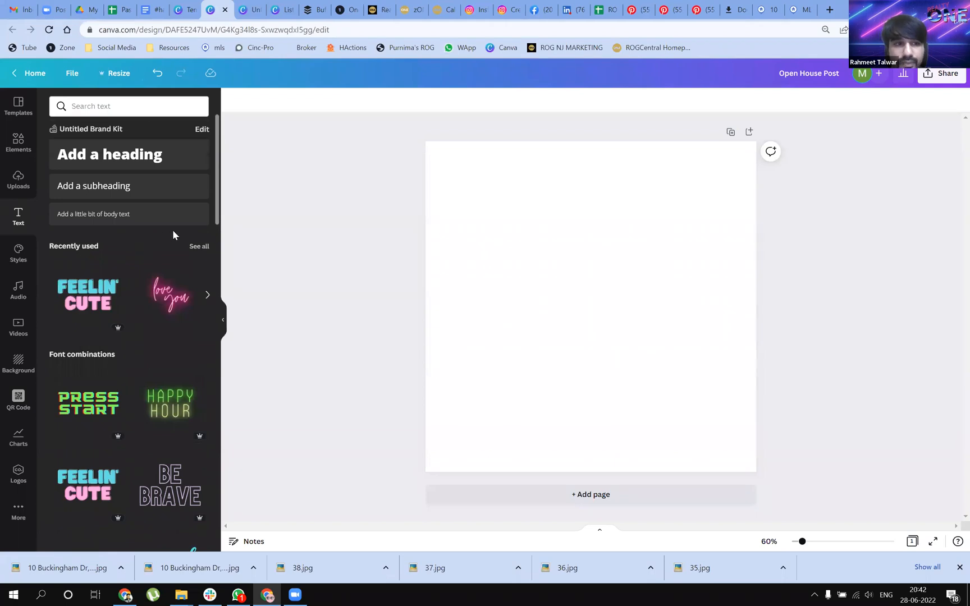
{"action": "left_click", "coordinate": [130, 223]}
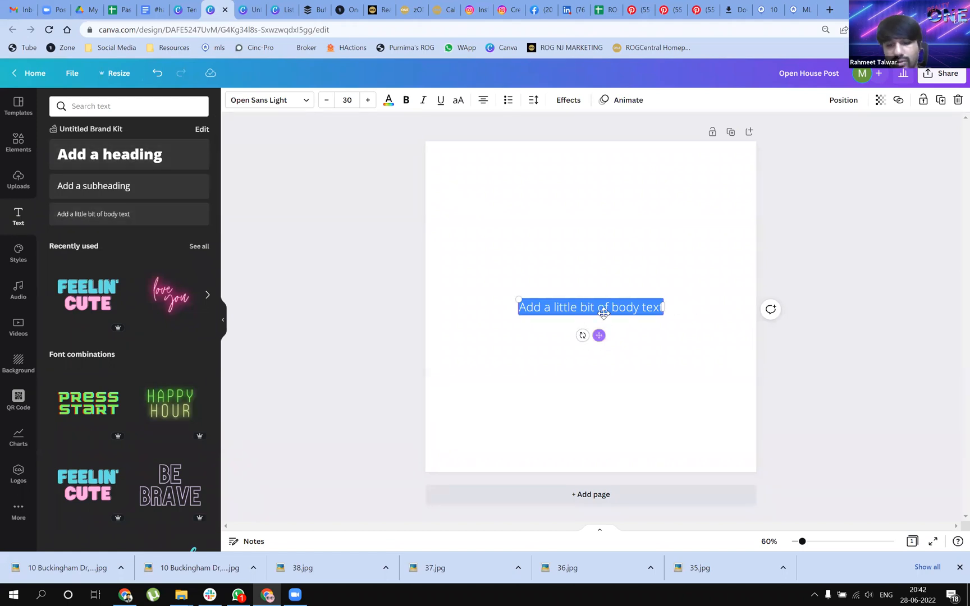
{"action": "key", "text": "BackSpace"}
{"action": "left_click", "coordinate": [625, 314]}
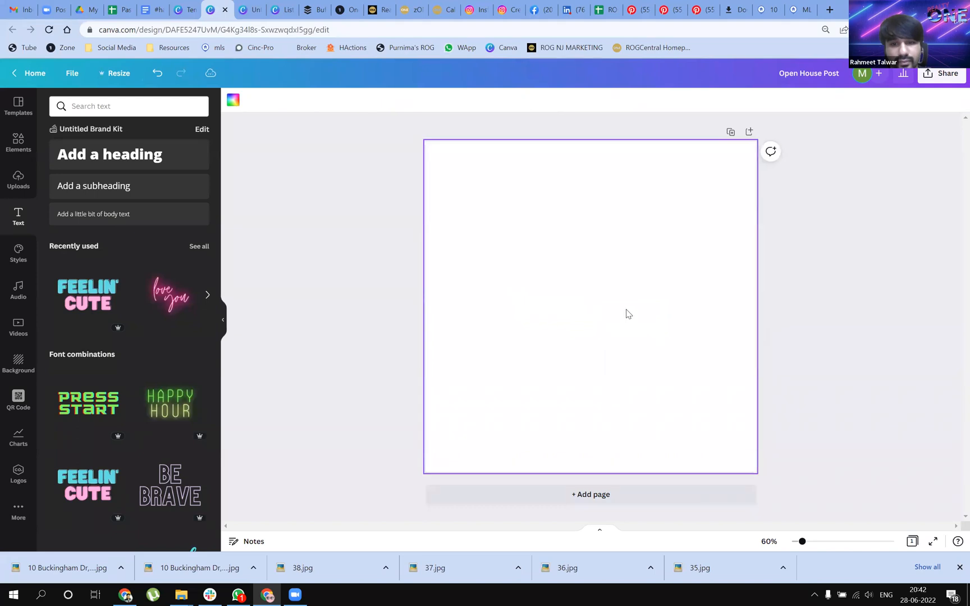
Add a heading reading "Open House Today" and place it near the top edge of the page
{"action": "left_click", "coordinate": [118, 159]}
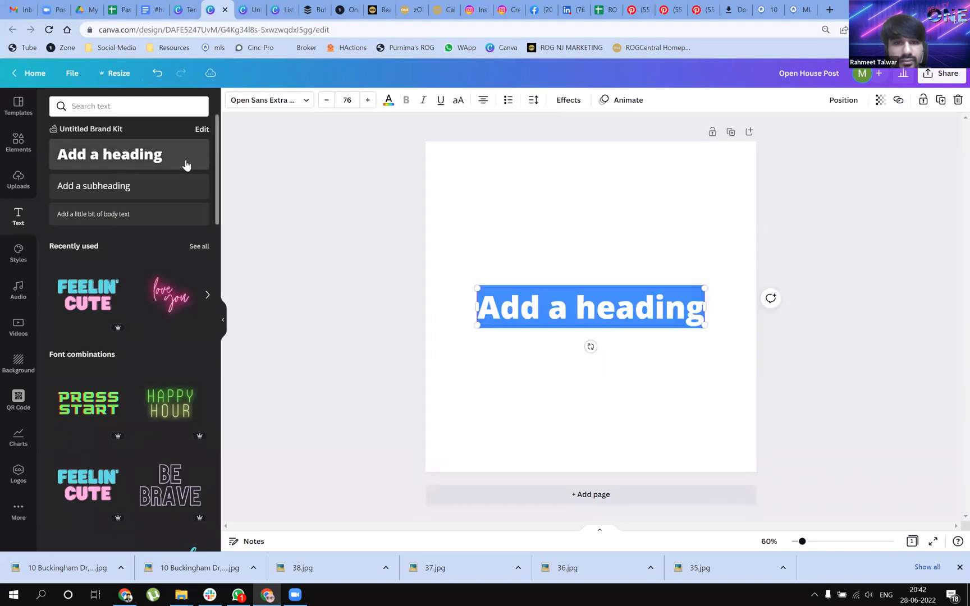
{"action": "left_click", "coordinate": [510, 304]}
{"action": "left_click_drag", "start_coordinate": [476, 306], "coordinate": [695, 304]}
{"action": "type", "text": "Open Ho"}
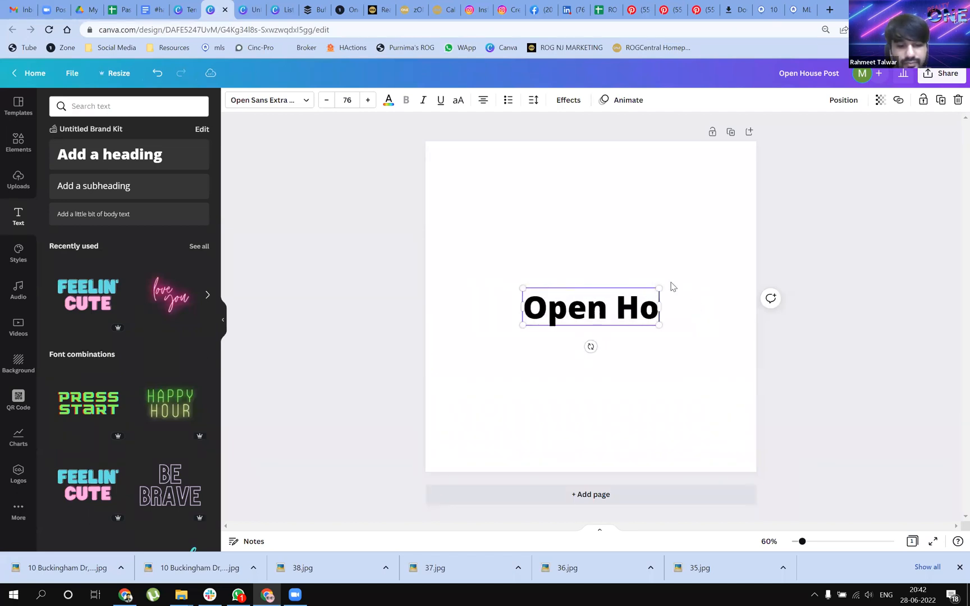
{"action": "type", "text": "use Todat"}
{"action": "key", "text": "BackSpace"}
{"action": "type", "text": "y"}
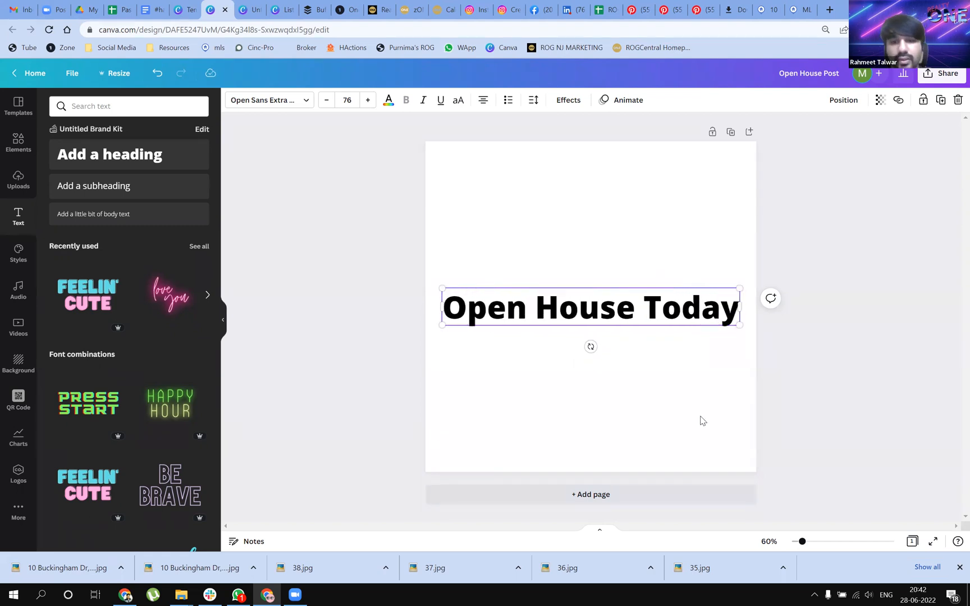
{"action": "left_click_drag", "start_coordinate": [589, 304], "coordinate": [586, 227]}
{"action": "left_click_drag", "start_coordinate": [596, 200], "coordinate": [591, 191]}
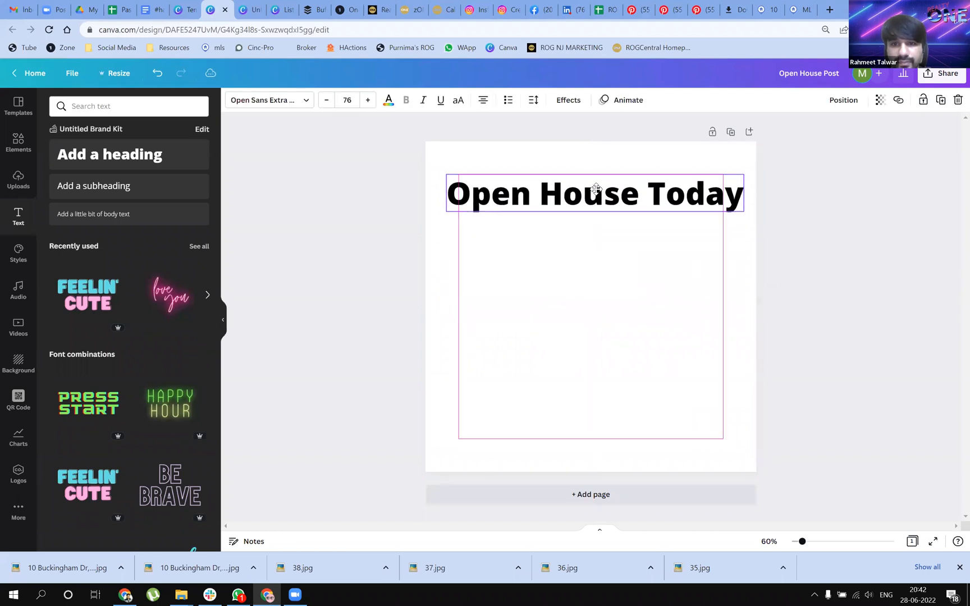
Look through the recommended and uploaded fonts and set the heading's font to Freeland Regular
{"action": "left_click", "coordinate": [293, 100]}
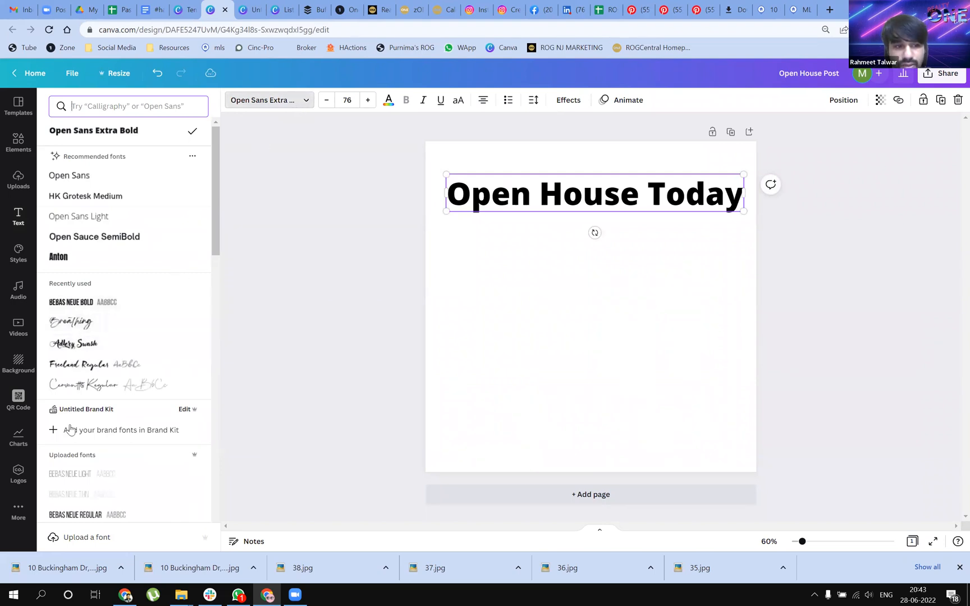
{"action": "scroll", "coordinate": [81, 466], "scroll_direction": "down", "scroll_amount": 3}
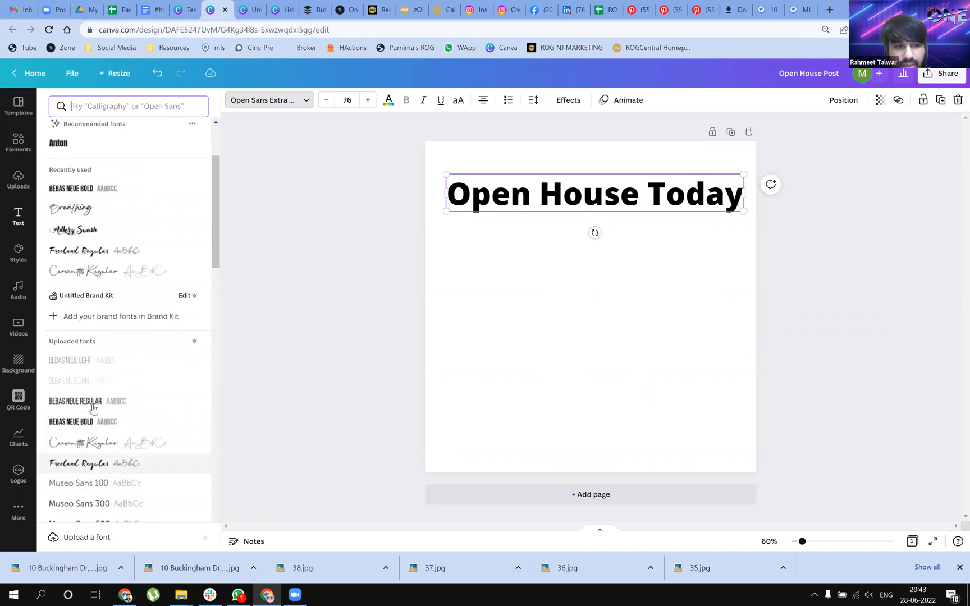
{"action": "scroll", "coordinate": [59, 287], "scroll_direction": "down", "scroll_amount": 1}
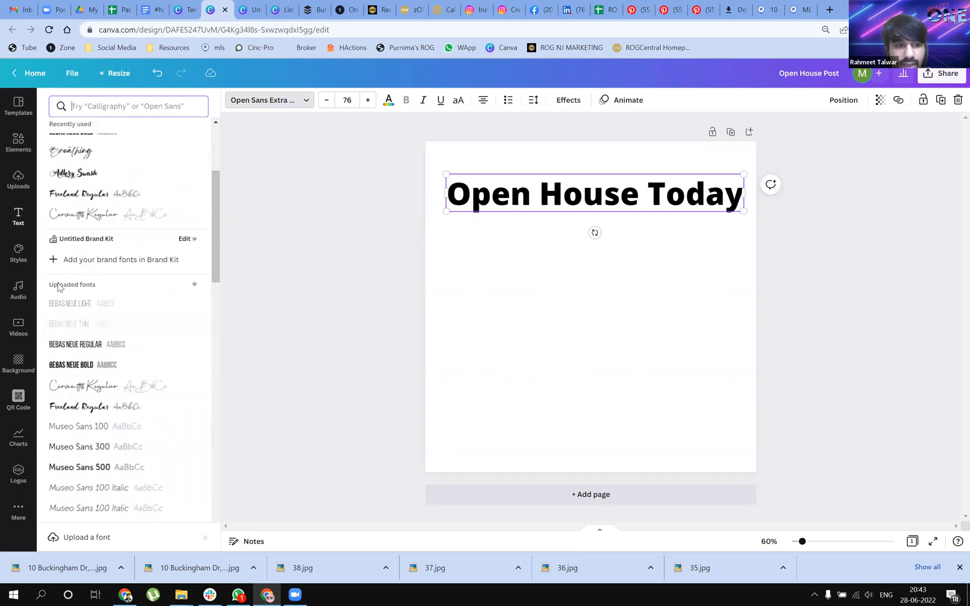
{"action": "scroll", "coordinate": [62, 359], "scroll_direction": "down", "scroll_amount": 3}
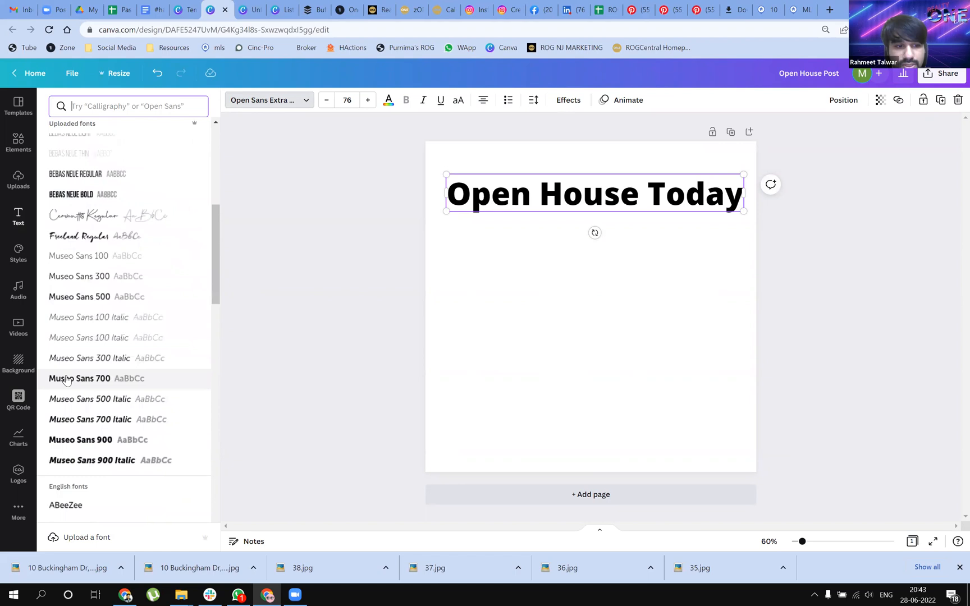
{"action": "scroll", "coordinate": [100, 341], "scroll_direction": "up", "scroll_amount": 1}
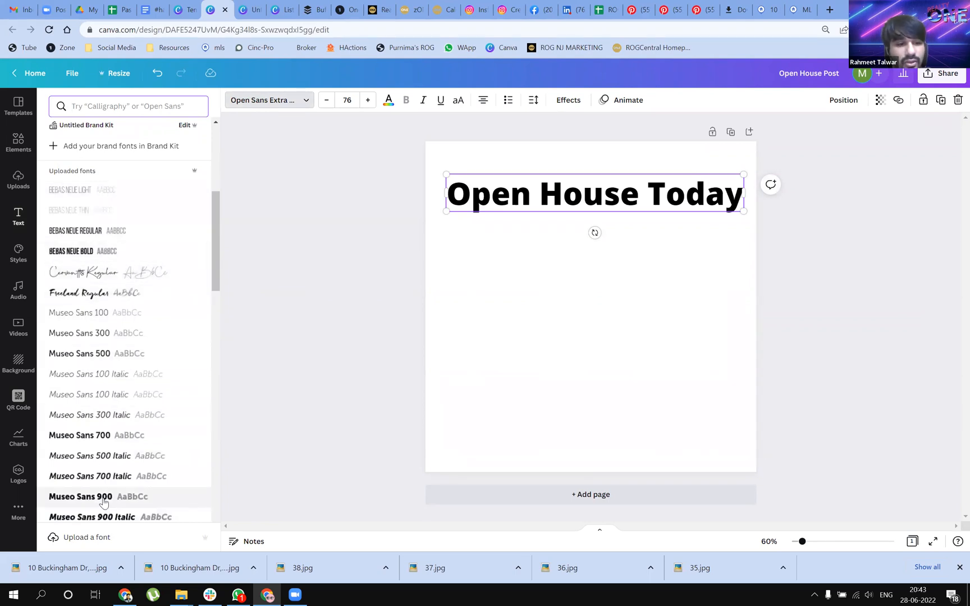
{"action": "scroll", "coordinate": [103, 471], "scroll_direction": "down", "scroll_amount": 1}
{"action": "scroll", "coordinate": [115, 440], "scroll_direction": "up", "scroll_amount": 1}
{"action": "scroll", "coordinate": [114, 441], "scroll_direction": "up", "scroll_amount": 1}
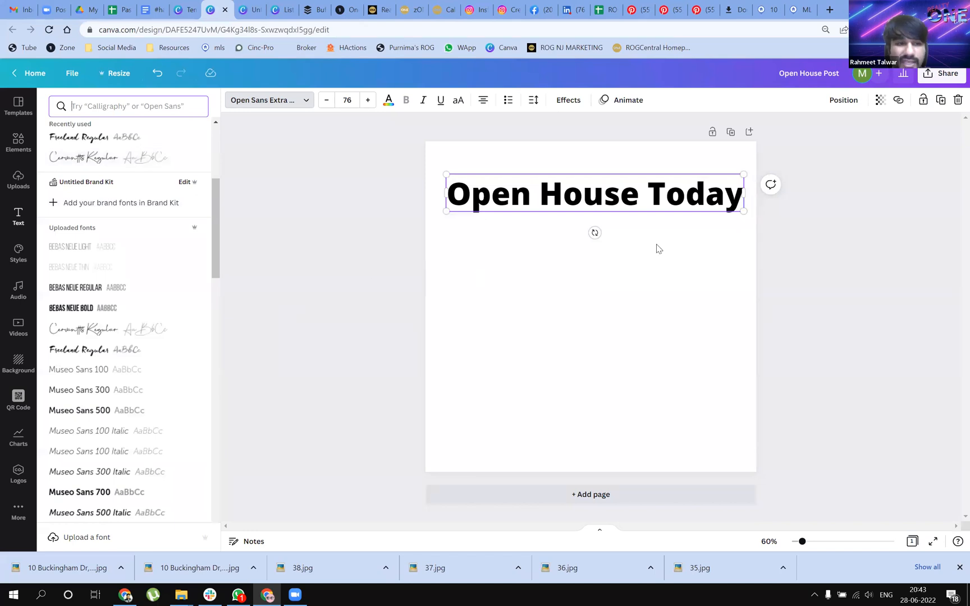
{"action": "left_click", "coordinate": [104, 314]}
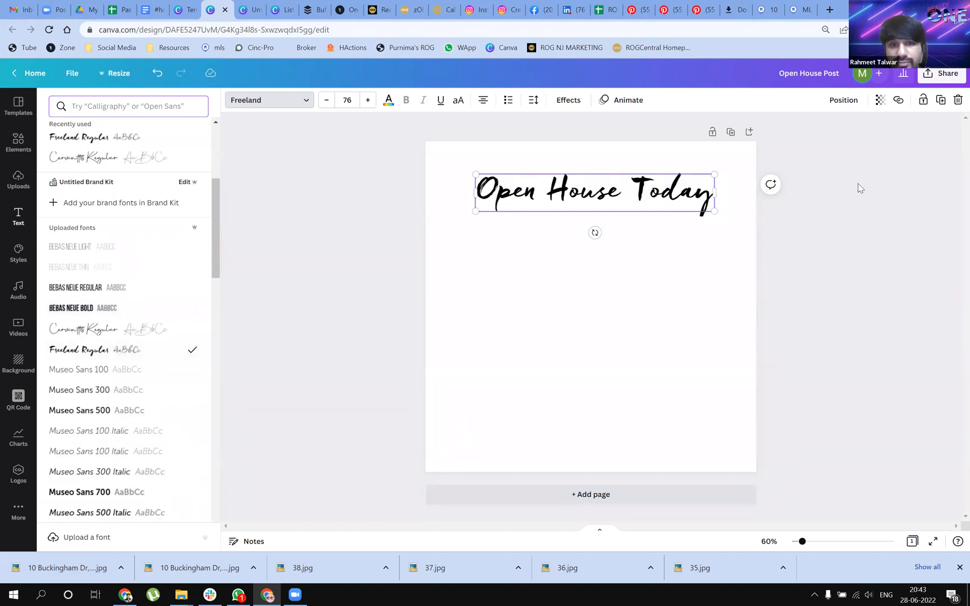
Format the heading as underlined uppercase text in the Museo Sans 700 font
{"action": "left_click", "coordinate": [460, 103]}
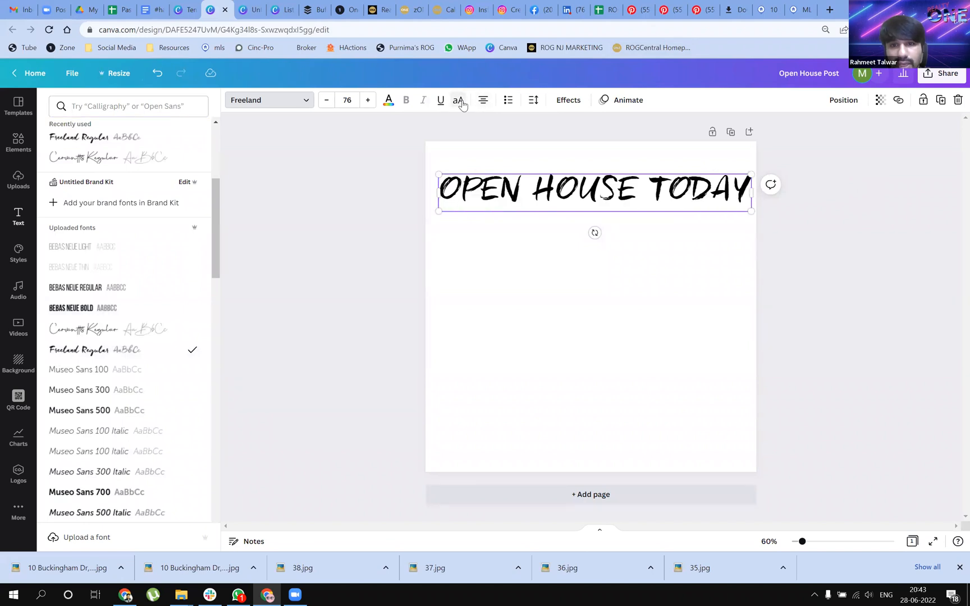
{"action": "left_click", "coordinate": [441, 101]}
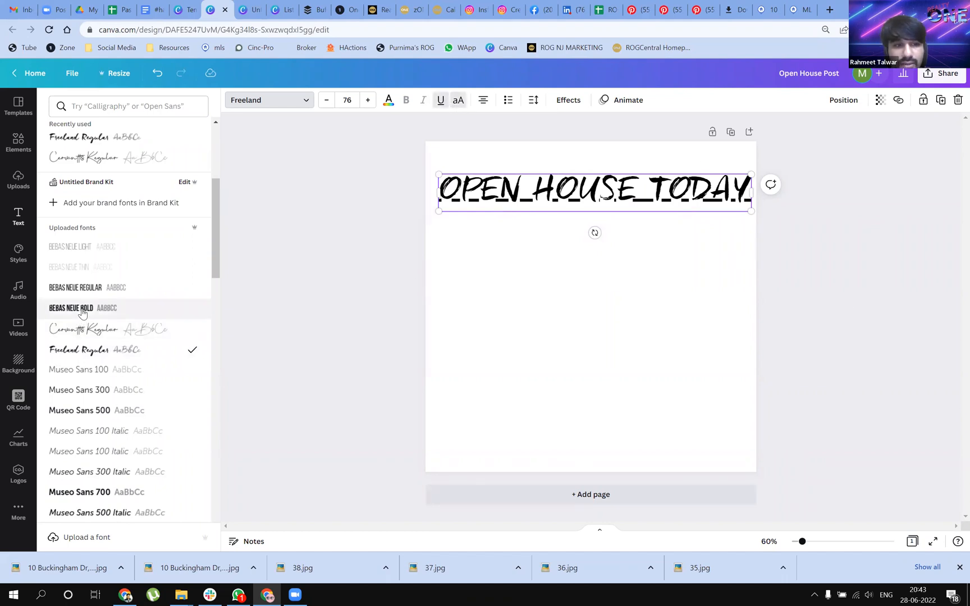
{"action": "left_click", "coordinate": [82, 310]}
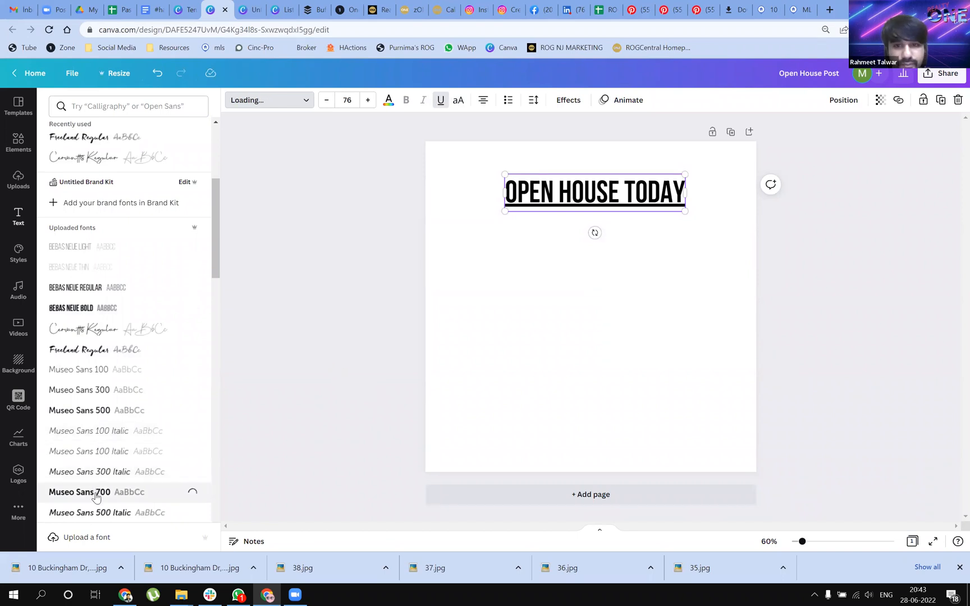
{"action": "left_click", "coordinate": [457, 101]}
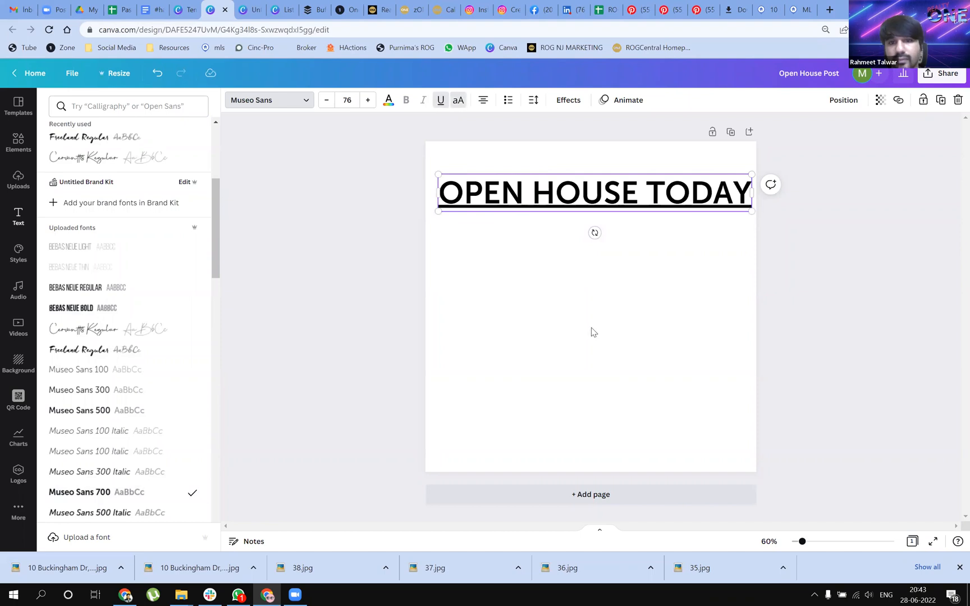
Centre the uppercase heading horizontally on the page
{"action": "left_click", "coordinate": [593, 332]}
{"action": "left_click", "coordinate": [657, 299]}
{"action": "left_click", "coordinate": [667, 194]}
{"action": "left_click_drag", "start_coordinate": [664, 193], "coordinate": [659, 193]}
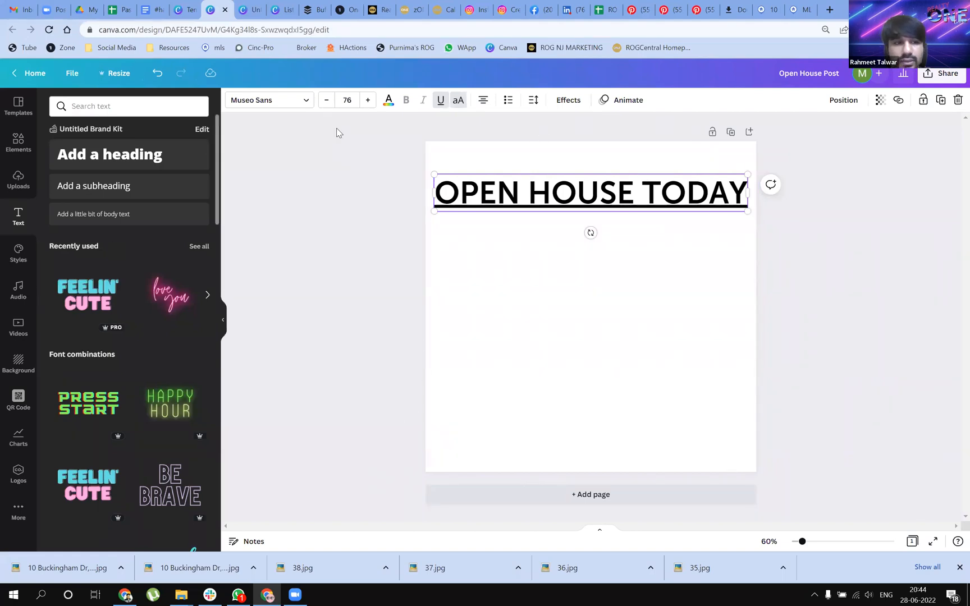
Break the heading so TODAY sits on a second line, and remove the underline from that word only
{"action": "left_click", "coordinate": [654, 190]}
{"action": "key", "text": "Return"}
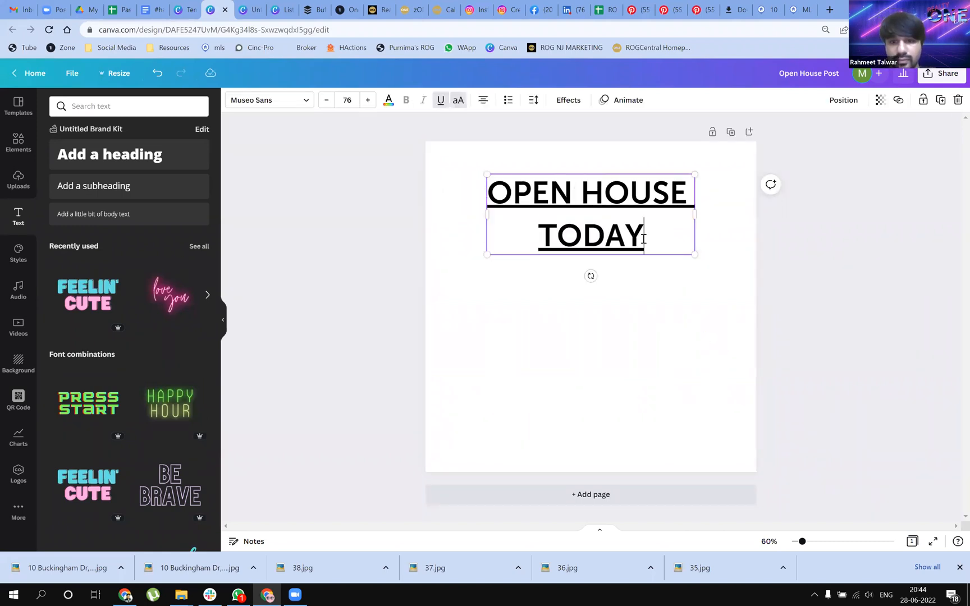
{"action": "left_click_drag", "start_coordinate": [644, 238], "coordinate": [543, 240]}
{"action": "left_click", "coordinate": [442, 101]}
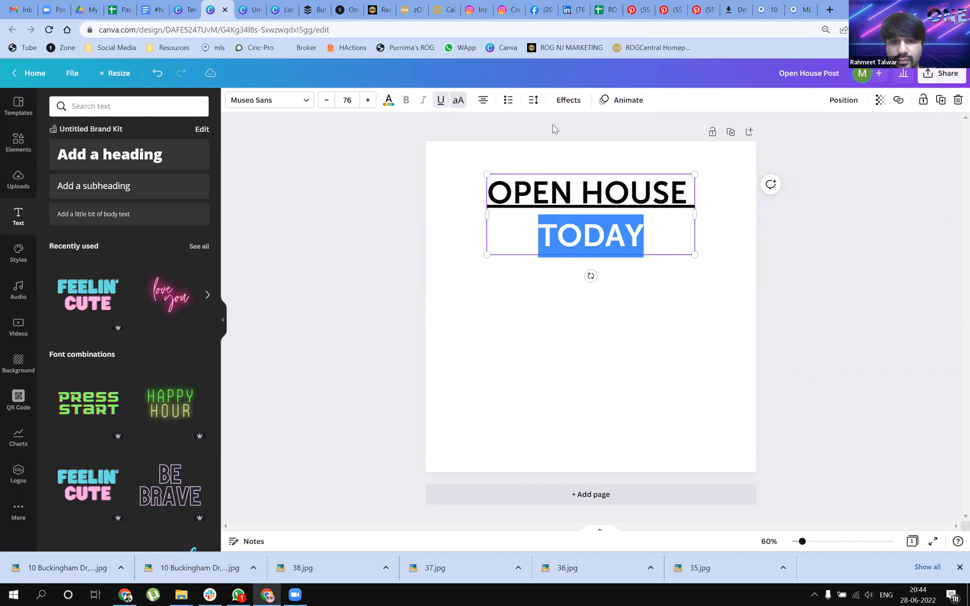
{"action": "left_click", "coordinate": [742, 290]}
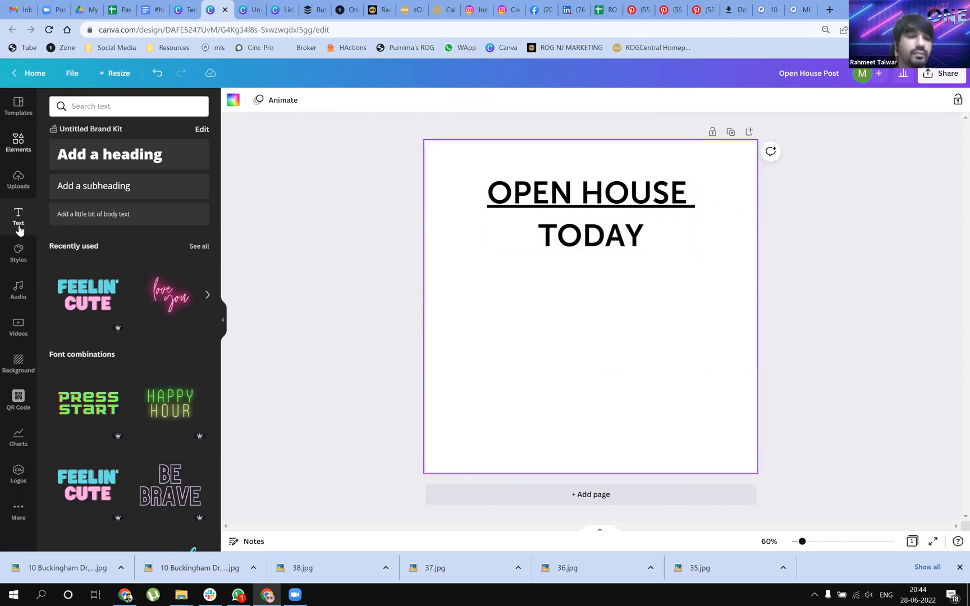
Move the OPEN HOUSE TODAY heading to the lower part of the page to free the area above it
{"action": "left_click", "coordinate": [14, 145]}
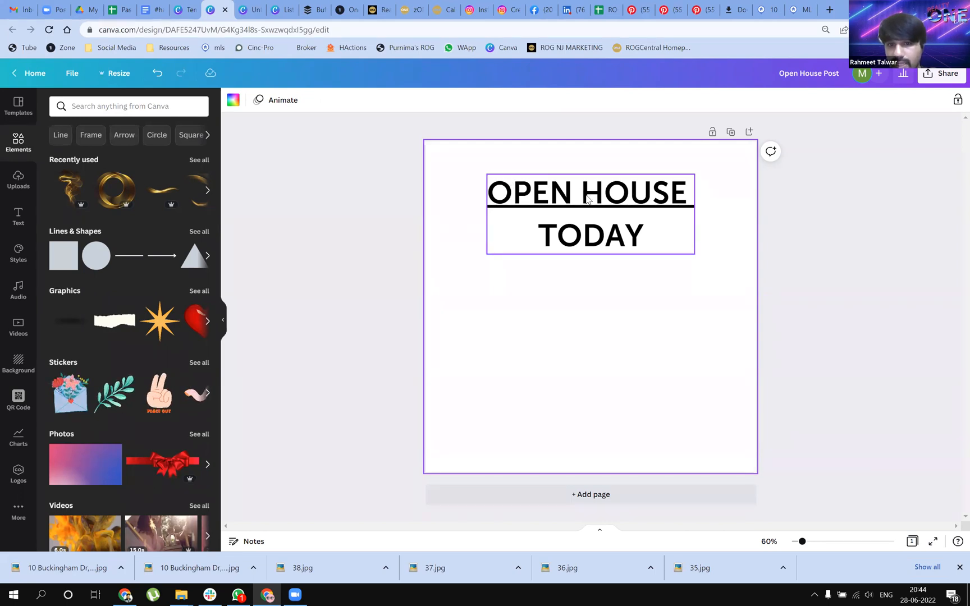
{"action": "left_click_drag", "start_coordinate": [575, 210], "coordinate": [586, 399]}
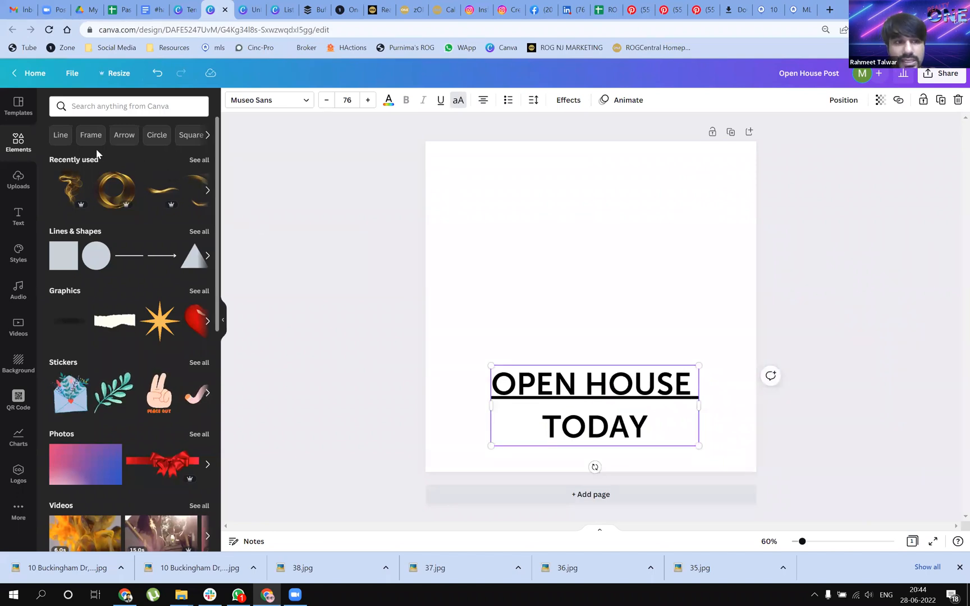
Find the letter-shaped frames among the Frame elements and place the O frame in the page's upper-left area
{"action": "left_click", "coordinate": [83, 141]}
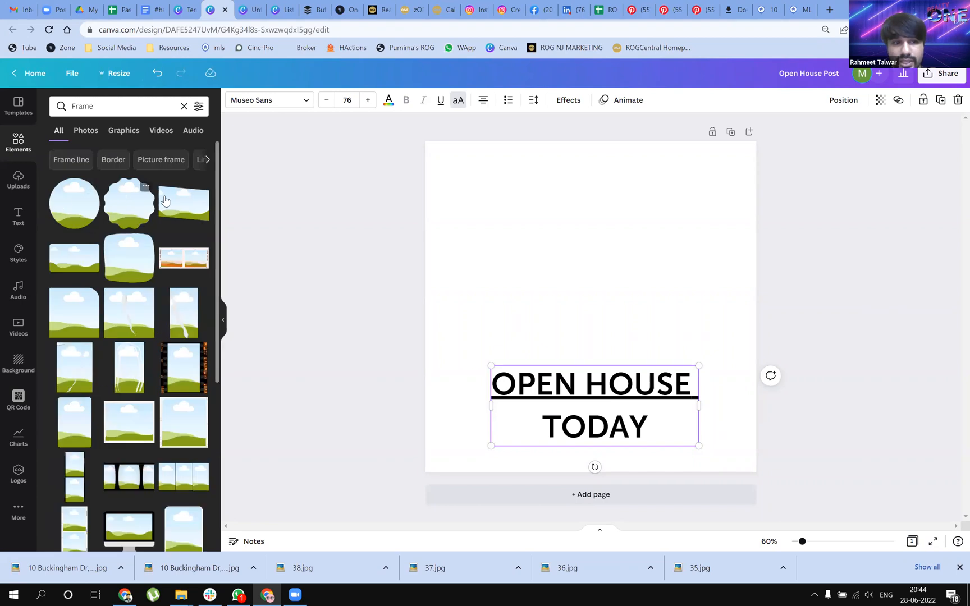
{"action": "scroll", "coordinate": [134, 376], "scroll_direction": "down", "scroll_amount": 7}
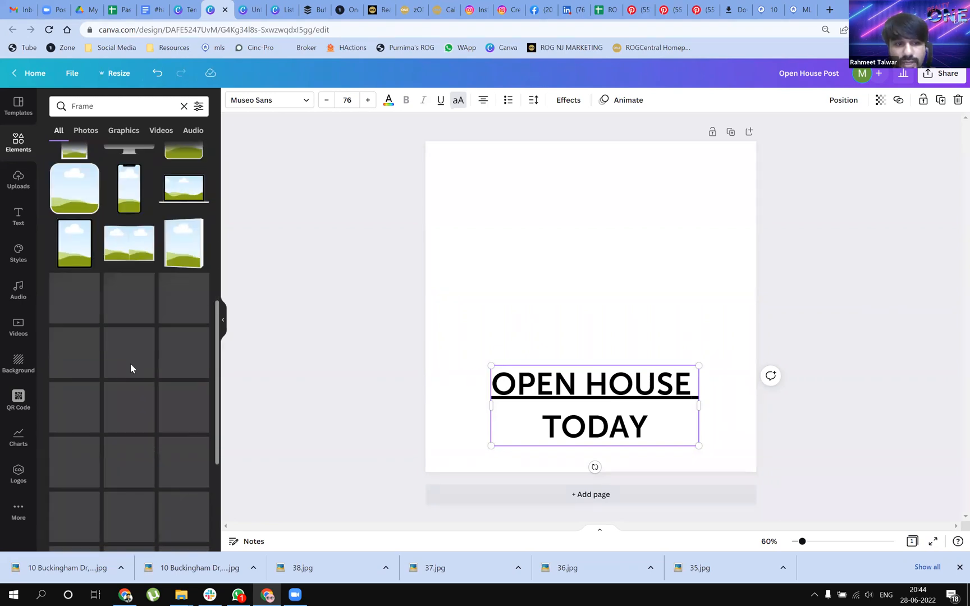
{"action": "scroll", "coordinate": [130, 368], "scroll_direction": "down", "scroll_amount": 7}
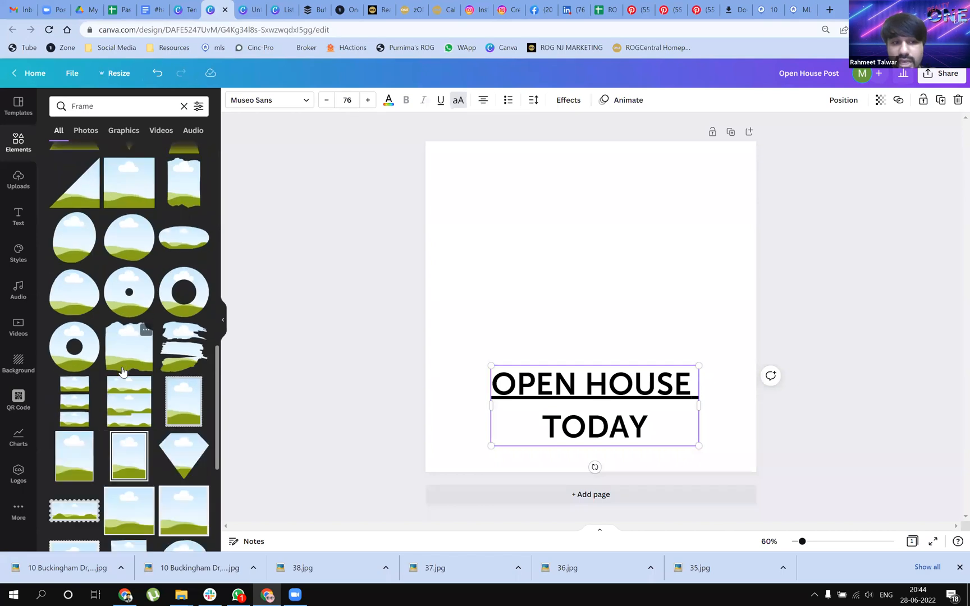
{"action": "scroll", "coordinate": [123, 371], "scroll_direction": "down", "scroll_amount": 10}
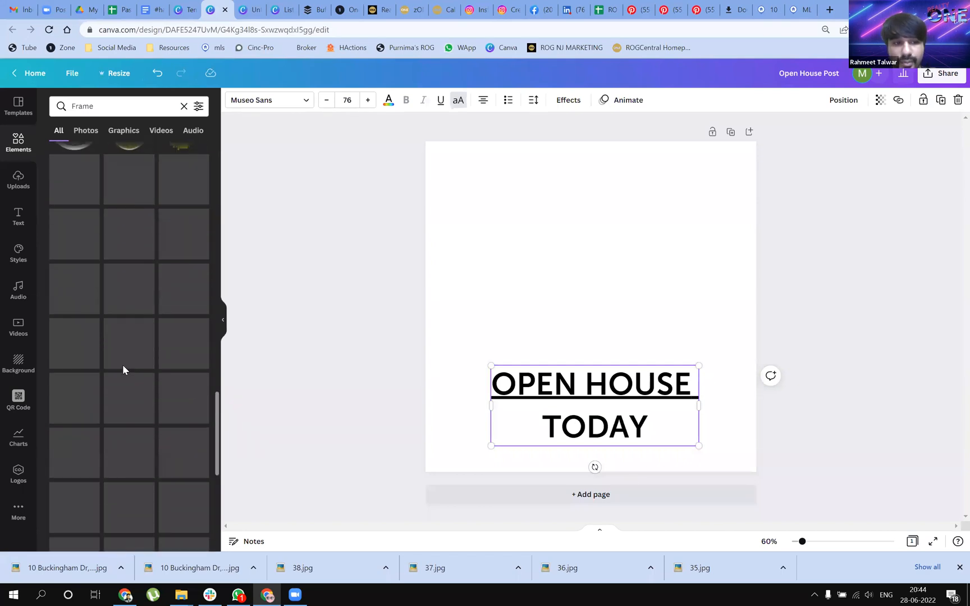
{"action": "scroll", "coordinate": [121, 362], "scroll_direction": "down", "scroll_amount": 1}
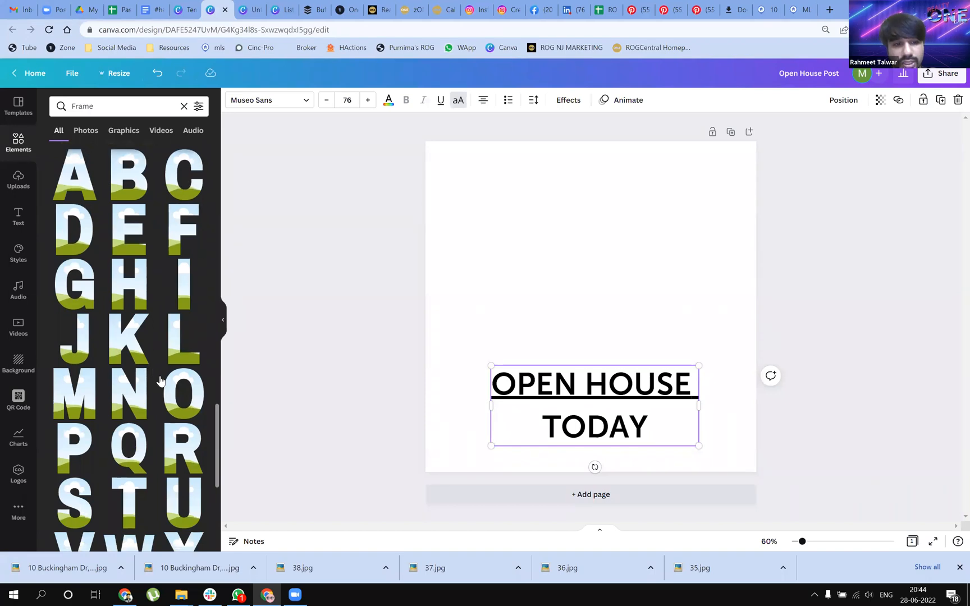
{"action": "scroll", "coordinate": [166, 370], "scroll_direction": "down", "scroll_amount": 1}
{"action": "left_click_drag", "start_coordinate": [194, 354], "coordinate": [472, 202]}
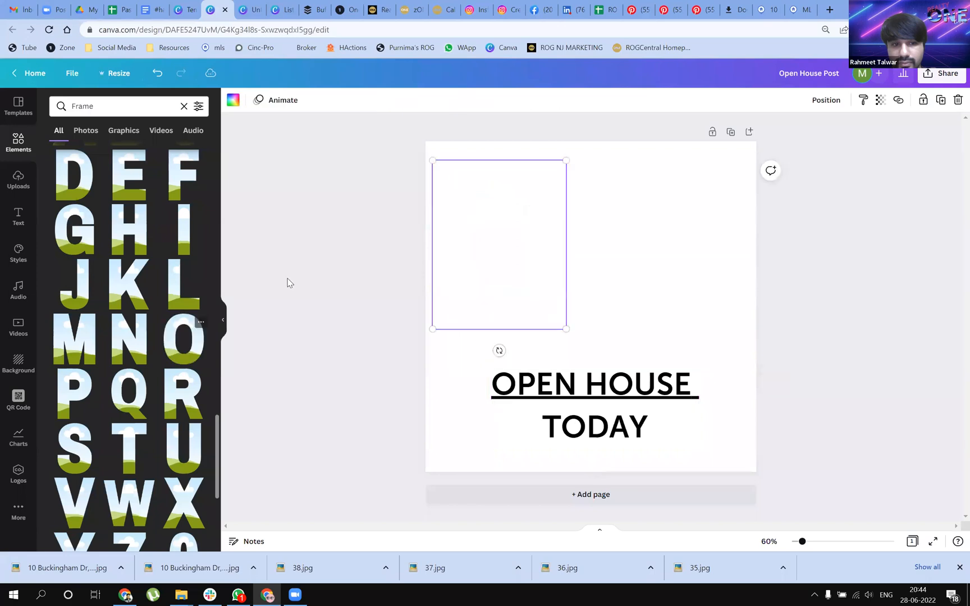
Add the P, E and N letter frames in a row after the O, and shift the heading further down
{"action": "left_click_drag", "start_coordinate": [63, 394], "coordinate": [592, 185]}
{"action": "left_click_drag", "start_coordinate": [564, 397], "coordinate": [572, 426]}
{"action": "left_click_drag", "start_coordinate": [129, 174], "coordinate": [671, 206]}
{"action": "left_click_drag", "start_coordinate": [571, 252], "coordinate": [521, 249]}
{"action": "left_click_drag", "start_coordinate": [623, 241], "coordinate": [550, 256]}
{"action": "left_click_drag", "start_coordinate": [140, 320], "coordinate": [661, 189]}
Align the N frame with the other letters and scale all four letter frames down together to about half their size
{"action": "left_click_drag", "start_coordinate": [452, 339], "coordinate": [756, 331]}
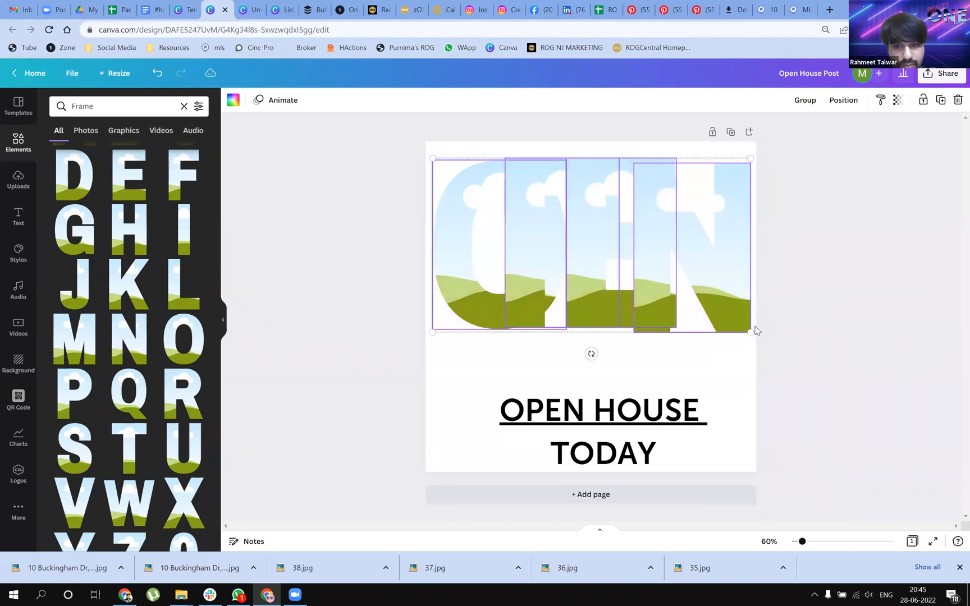
{"action": "left_click_drag", "start_coordinate": [700, 316], "coordinate": [699, 306]}
{"action": "left_click_drag", "start_coordinate": [452, 348], "coordinate": [717, 255]}
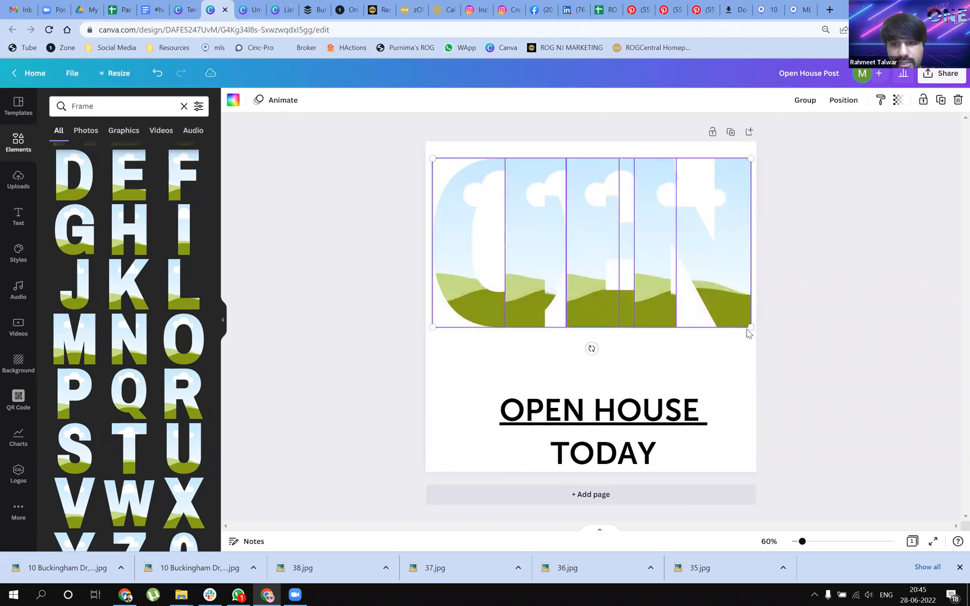
{"action": "left_click_drag", "start_coordinate": [747, 327], "coordinate": [508, 263]}
{"action": "left_click", "coordinate": [599, 275]}
Space the P, E and N frames evenly beside the O so the four letters read OPEN
{"action": "left_click_drag", "start_coordinate": [528, 196], "coordinate": [564, 198]}
{"action": "mouse_move", "coordinate": [511, 196]}
{"action": "left_mouse_down"}
{"action": "mouse_move", "coordinate": [529, 197]}
{"action": "mouse_move", "coordinate": [482, 202]}
{"action": "mouse_move", "coordinate": [524, 207]}
{"action": "left_mouse_up"}
{"action": "left_click_drag", "start_coordinate": [552, 203], "coordinate": [619, 201]}
{"action": "left_click_drag", "start_coordinate": [522, 206], "coordinate": [545, 201]}
{"action": "left_click_drag", "start_coordinate": [611, 203], "coordinate": [572, 203]}
{"action": "left_click", "coordinate": [662, 236]}
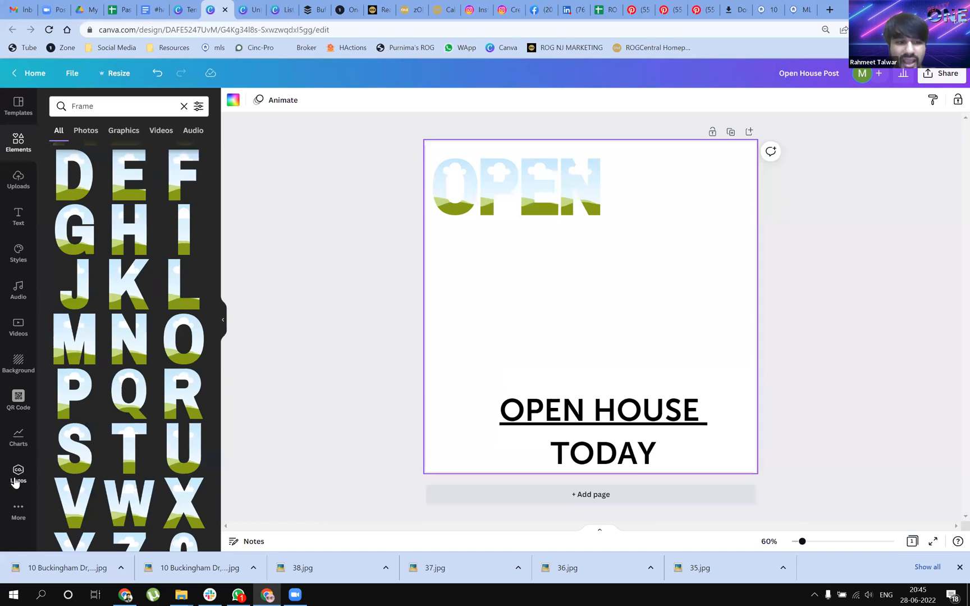
Fill the O frame with the cloudy gold texture from the brand kit and enlarge the image to span all of OPEN
{"action": "left_click", "coordinate": [17, 477]}
{"action": "scroll", "coordinate": [105, 311], "scroll_direction": "down", "scroll_amount": 4}
{"action": "scroll", "coordinate": [106, 312], "scroll_direction": "down", "scroll_amount": 3}
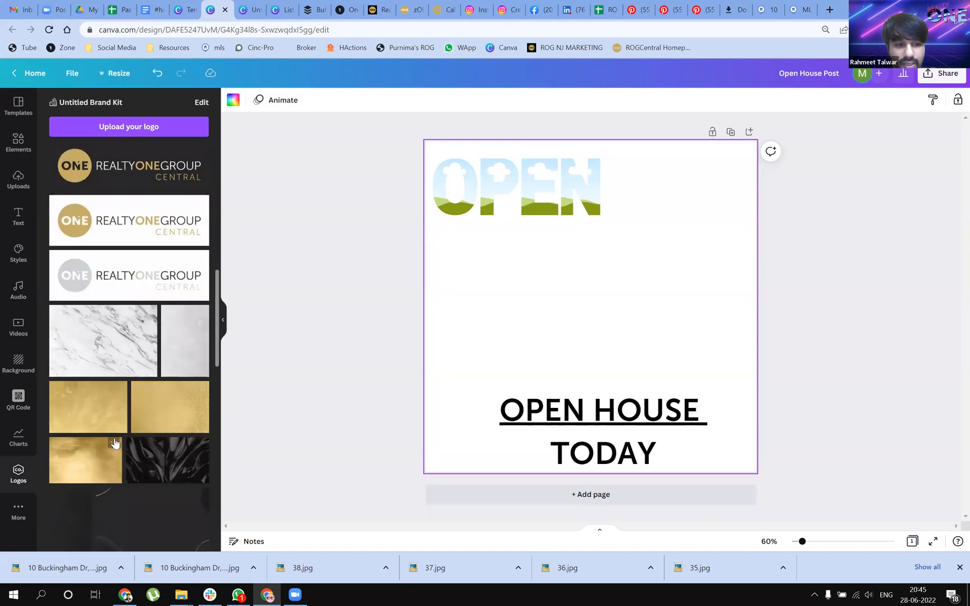
{"action": "scroll", "coordinate": [104, 480], "scroll_direction": "down", "scroll_amount": 4}
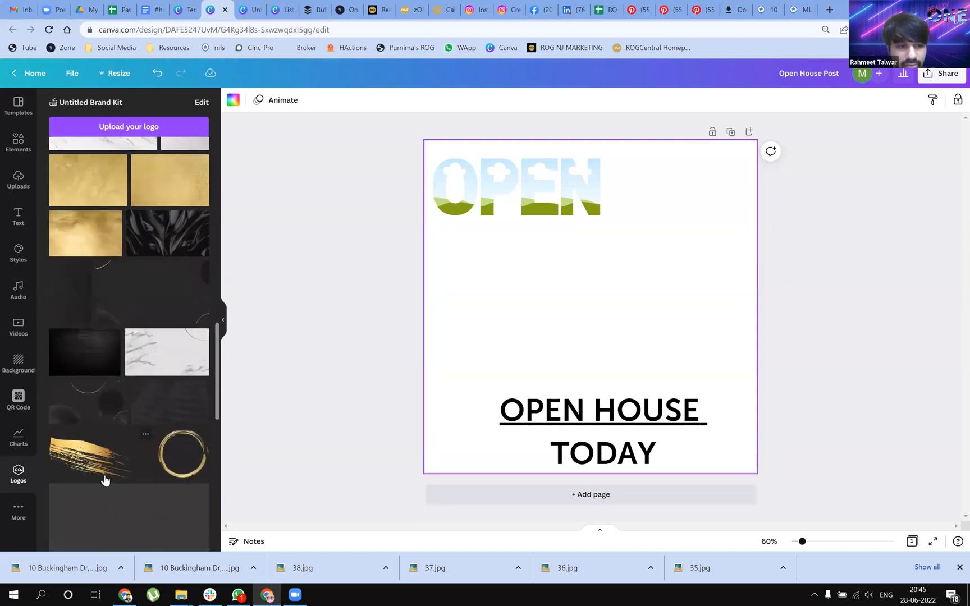
{"action": "scroll", "coordinate": [125, 377], "scroll_direction": "up", "scroll_amount": 3}
{"action": "left_click_drag", "start_coordinate": [77, 407], "coordinate": [607, 255]}
{"action": "double_click", "coordinate": [450, 213]}
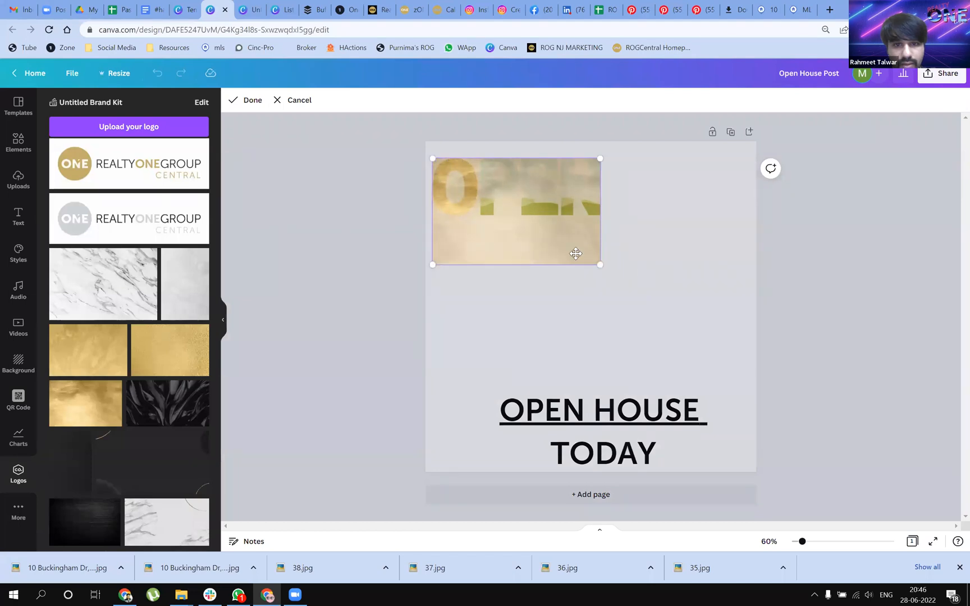
{"action": "left_click", "coordinate": [650, 280]}
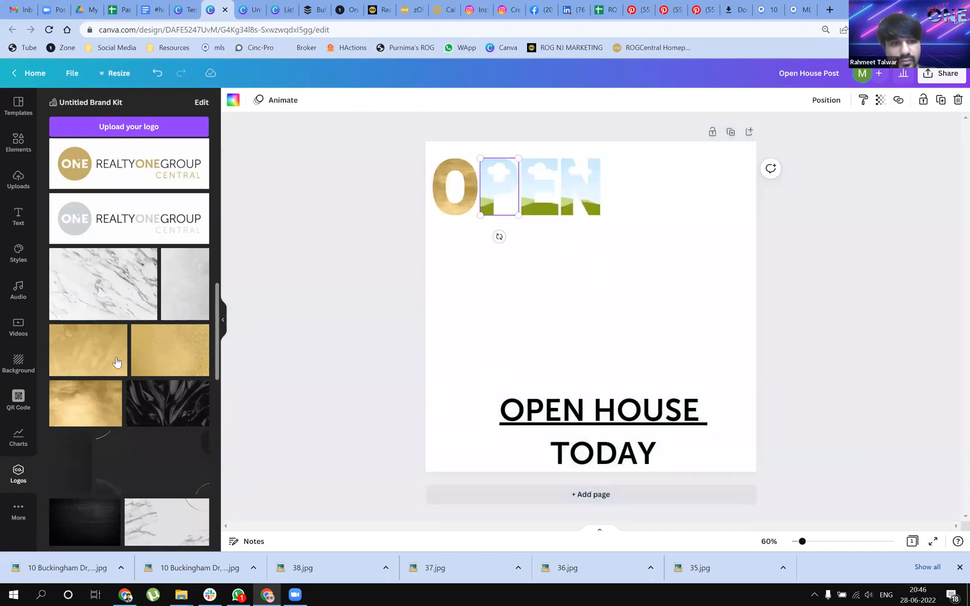
Fill the P, E and N frames with the same gold texture
{"action": "left_click_drag", "start_coordinate": [114, 388], "coordinate": [503, 205]}
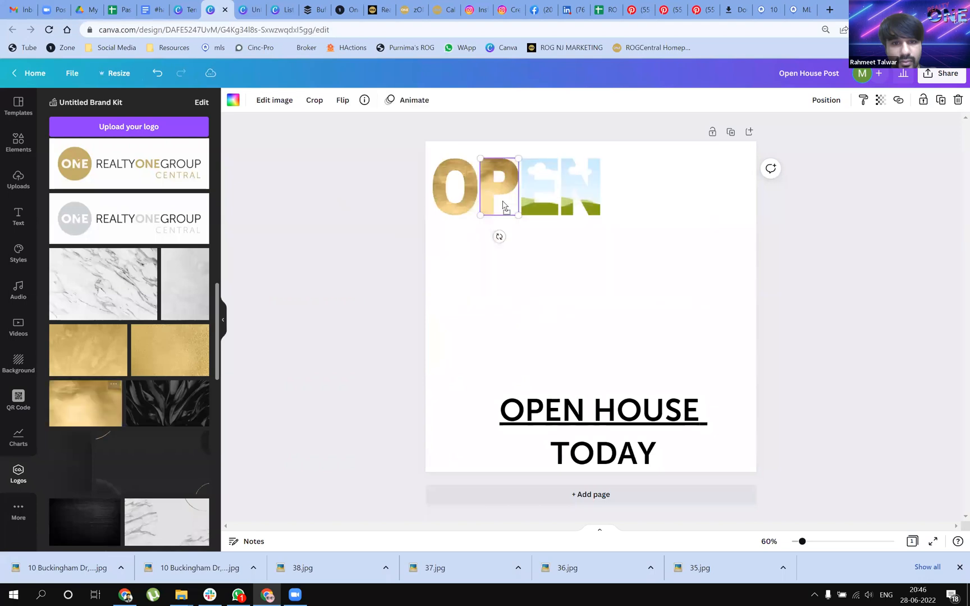
{"action": "left_click_drag", "start_coordinate": [84, 404], "coordinate": [538, 190]}
{"action": "left_click_drag", "start_coordinate": [115, 389], "coordinate": [584, 185]}
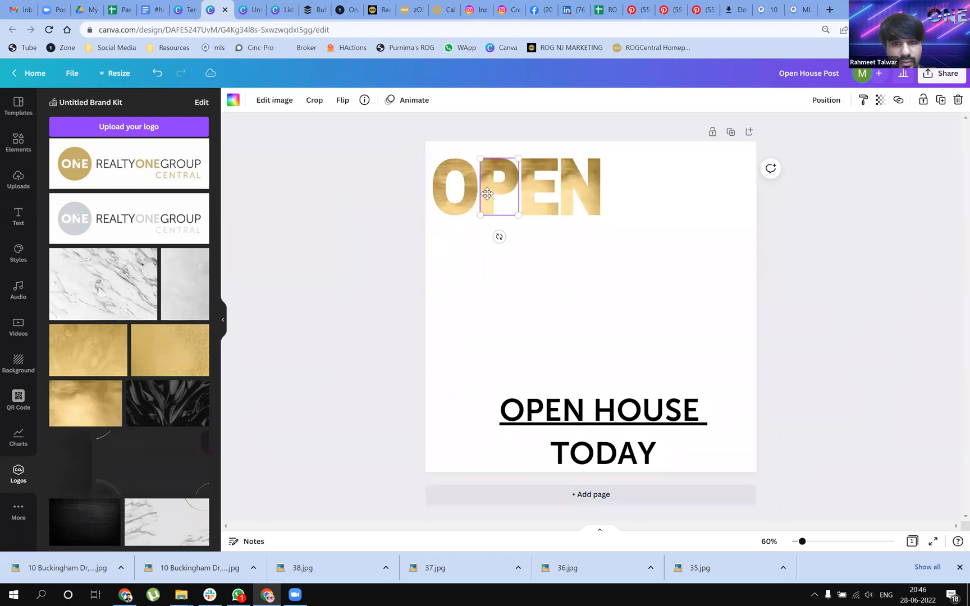
Reposition and enlarge the gold image inside the P frame so it spans the full width of the word OPEN
{"action": "double_click", "coordinate": [486, 194]}
{"action": "left_click_drag", "start_coordinate": [486, 195], "coordinate": [457, 199]}
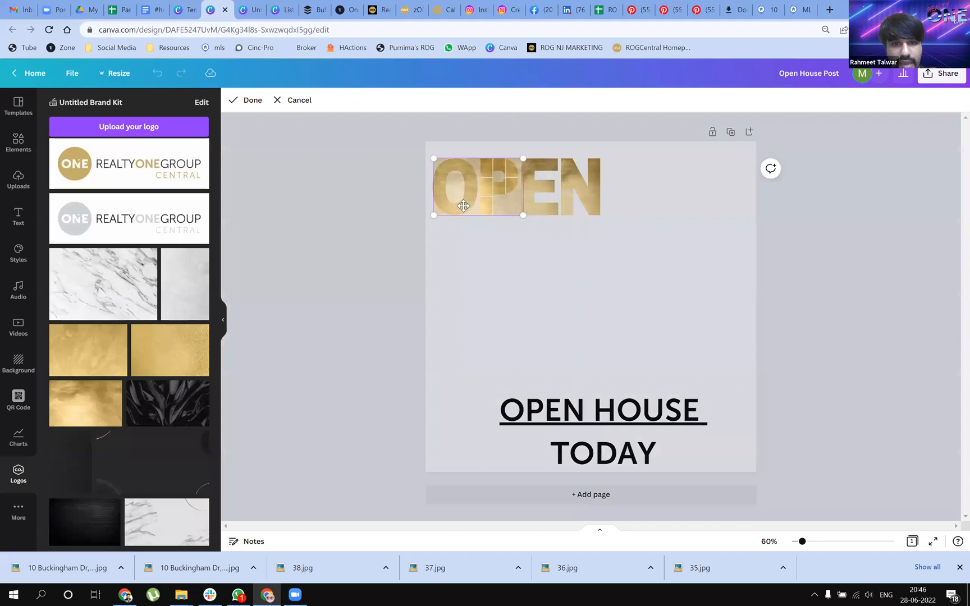
{"action": "left_click_drag", "start_coordinate": [461, 206], "coordinate": [461, 207]}
{"action": "left_click_drag", "start_coordinate": [520, 214], "coordinate": [608, 248]}
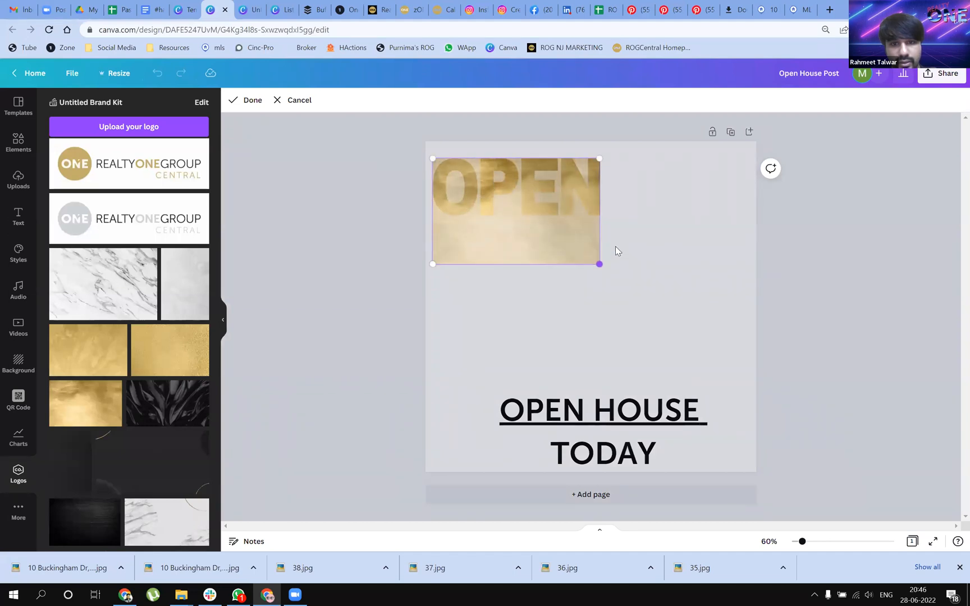
{"action": "left_click", "coordinate": [615, 250]}
Enlarge the gold image inside the E frame in both directions so it spans the word OPEN
{"action": "double_click", "coordinate": [529, 196]}
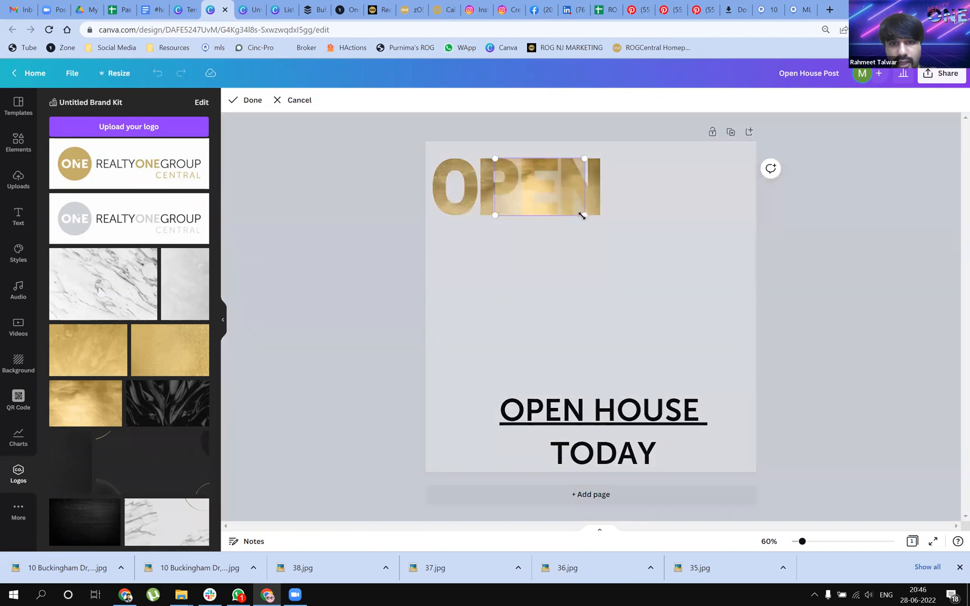
{"action": "left_click_drag", "start_coordinate": [587, 218], "coordinate": [596, 227]}
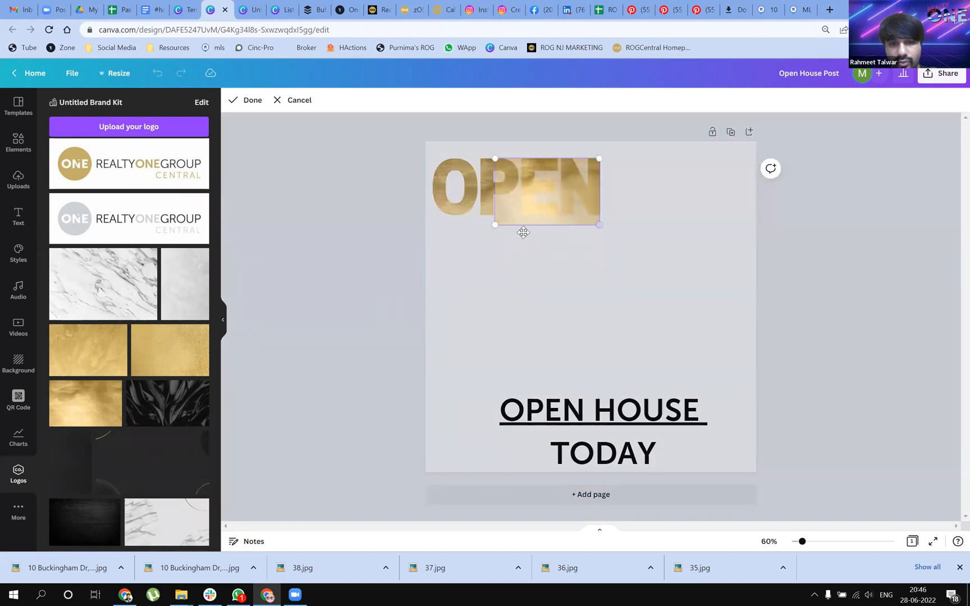
{"action": "left_click_drag", "start_coordinate": [493, 225], "coordinate": [410, 236]}
{"action": "left_click", "coordinate": [695, 224]}
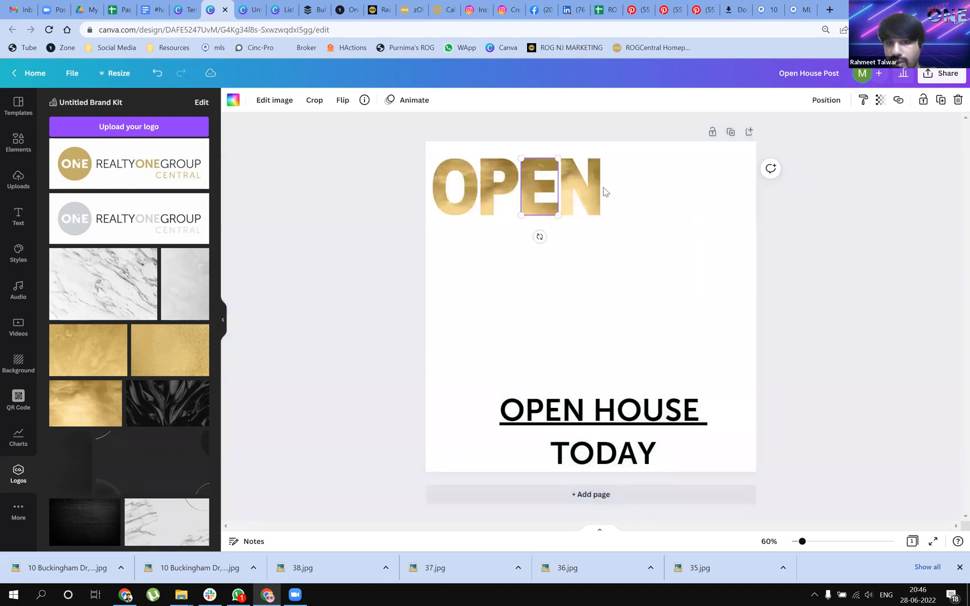
Reposition and enlarge the gold image inside the N frame to match the extent of the word OPEN
{"action": "double_click", "coordinate": [584, 192]}
{"action": "left_click_drag", "start_coordinate": [535, 215], "coordinate": [503, 224]}
{"action": "left_click_drag", "start_coordinate": [602, 208], "coordinate": [569, 212]}
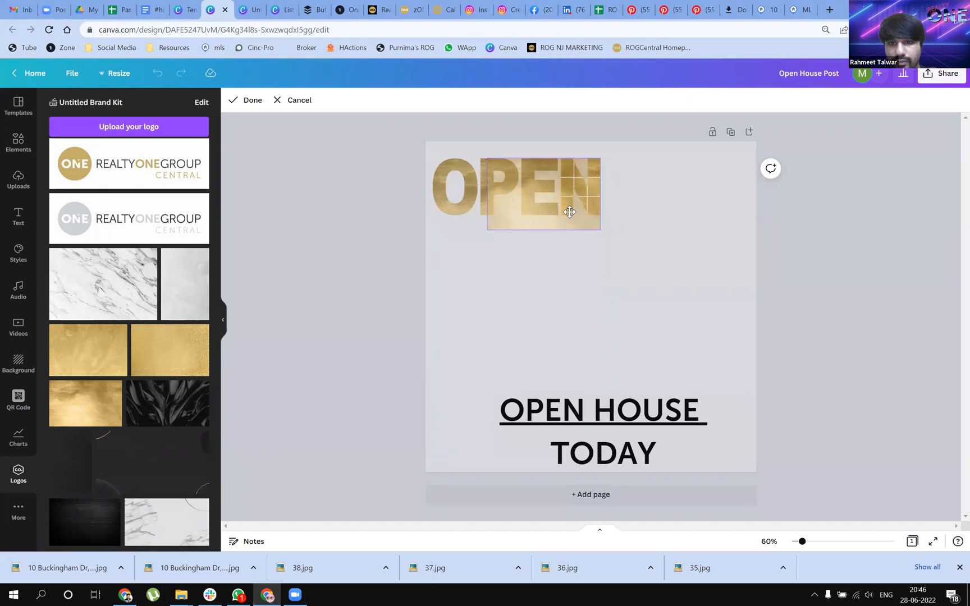
{"action": "left_click_drag", "start_coordinate": [482, 231], "coordinate": [431, 266]}
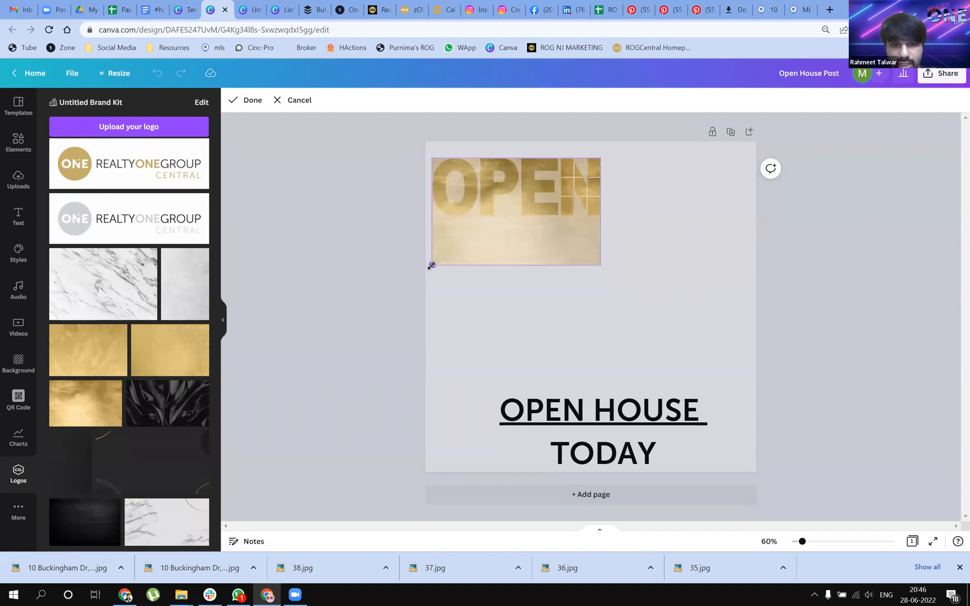
{"action": "left_click", "coordinate": [363, 272]}
{"action": "left_click", "coordinate": [539, 230]}
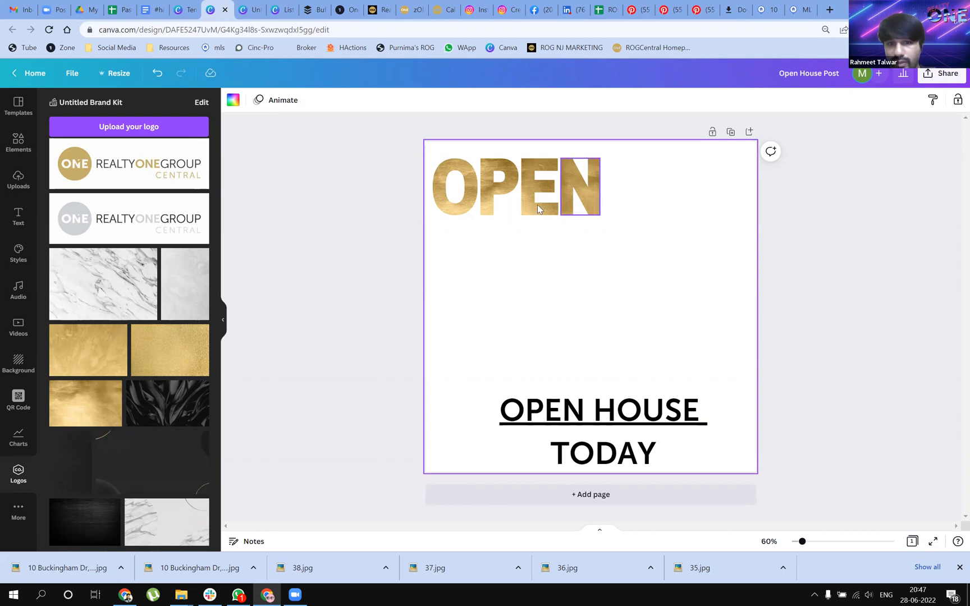
Try a torn-edge picture frame enlarged below the gold OPEN lettering, and delete it
{"action": "left_click", "coordinate": [21, 147]}
{"action": "scroll", "coordinate": [127, 251], "scroll_direction": "down", "scroll_amount": 4}
{"action": "scroll", "coordinate": [126, 251], "scroll_direction": "down", "scroll_amount": 4}
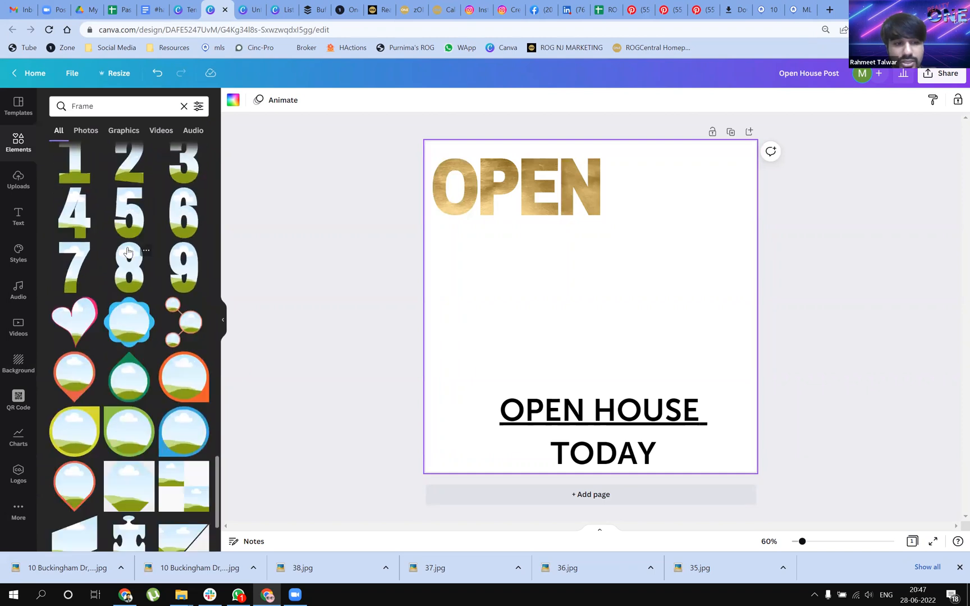
{"action": "scroll", "coordinate": [128, 252], "scroll_direction": "down", "scroll_amount": 5}
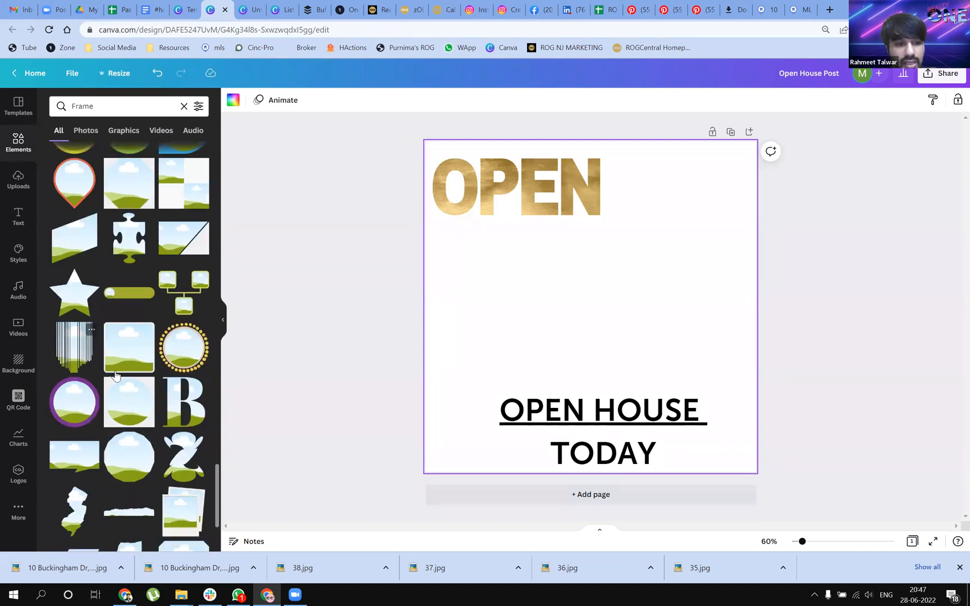
{"action": "scroll", "coordinate": [151, 442], "scroll_direction": "down", "scroll_amount": 2}
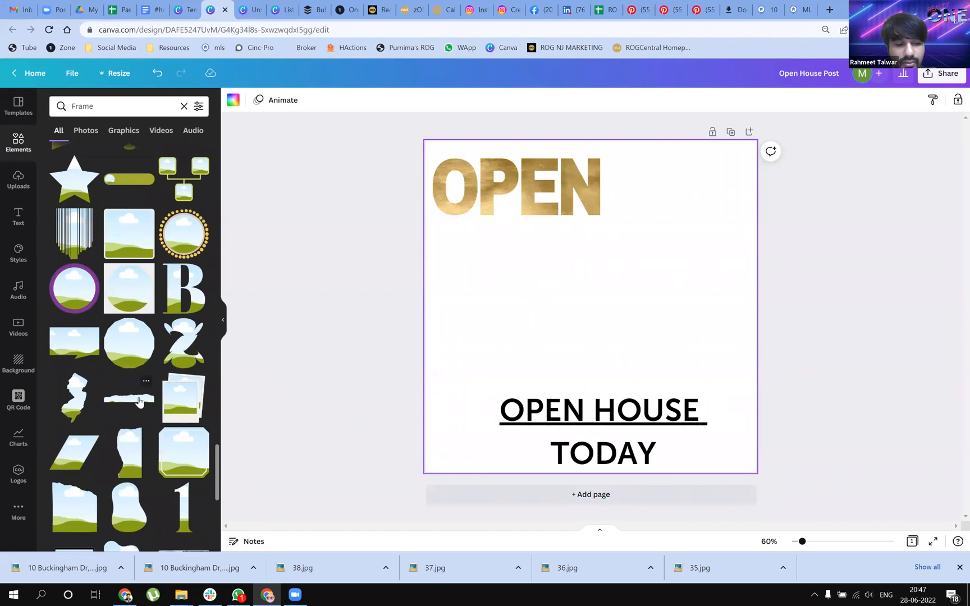
{"action": "scroll", "coordinate": [151, 396], "scroll_direction": "down", "scroll_amount": 3}
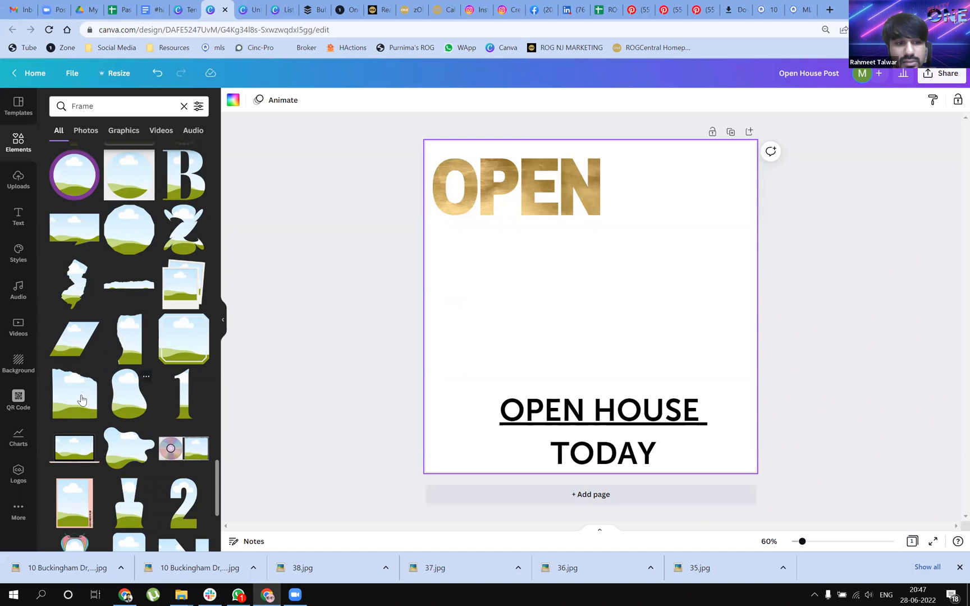
{"action": "left_click_drag", "start_coordinate": [72, 410], "coordinate": [453, 265]}
{"action": "mouse_move", "coordinate": [581, 317]}
{"action": "left_mouse_down"}
{"action": "mouse_move", "coordinate": [623, 316]}
{"action": "mouse_move", "coordinate": [571, 314]}
{"action": "mouse_move", "coordinate": [583, 311]}
{"action": "left_mouse_up"}
{"action": "left_click_drag", "start_coordinate": [584, 386], "coordinate": [653, 465]}
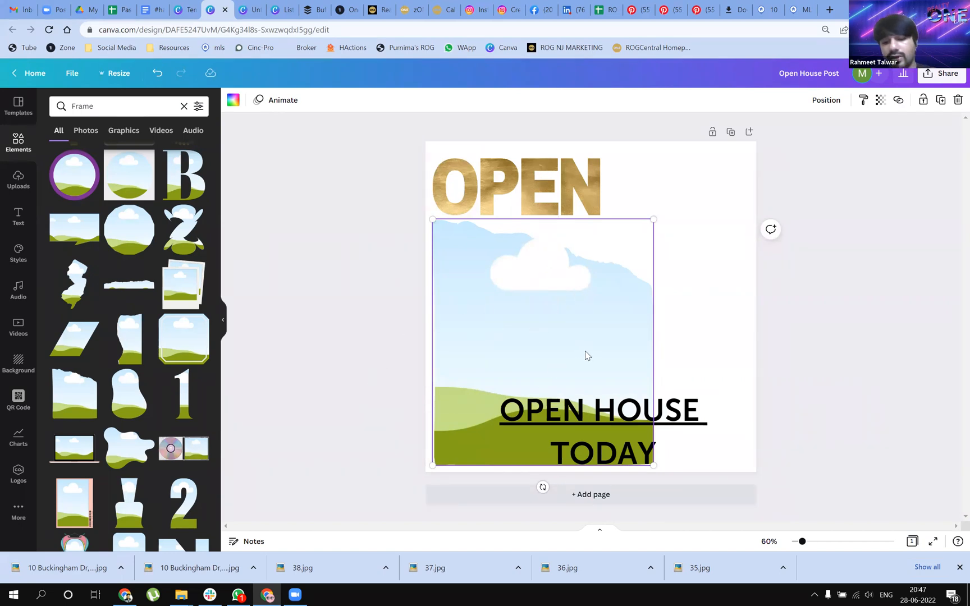
{"action": "key", "text": "Delete"}
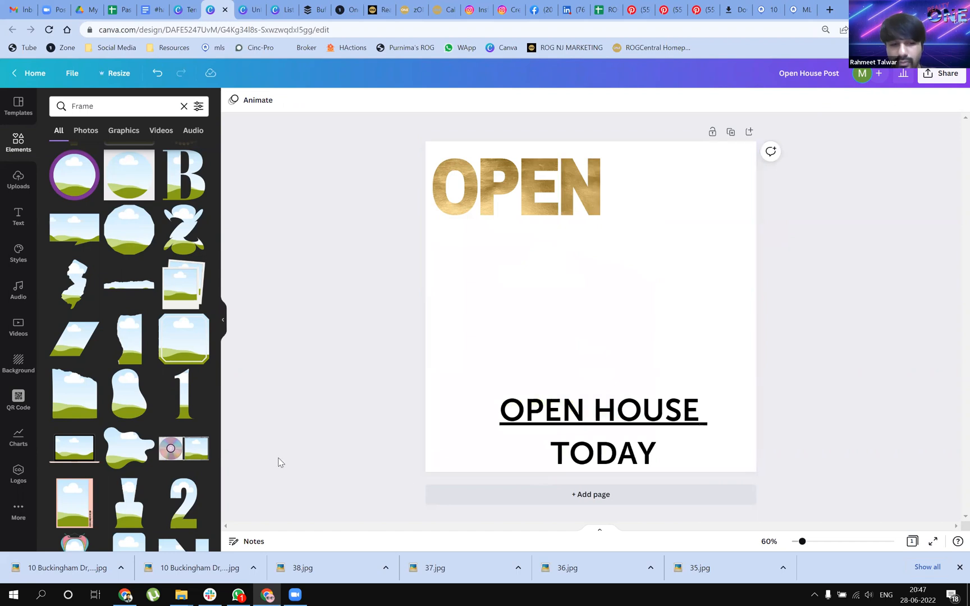
Place a quarter-circle picture frame below the gold OPEN lettering and rotate it 90 degrees clockwise
{"action": "scroll", "coordinate": [133, 343], "scroll_direction": "down", "scroll_amount": 4}
{"action": "scroll", "coordinate": [132, 339], "scroll_direction": "down", "scroll_amount": 4}
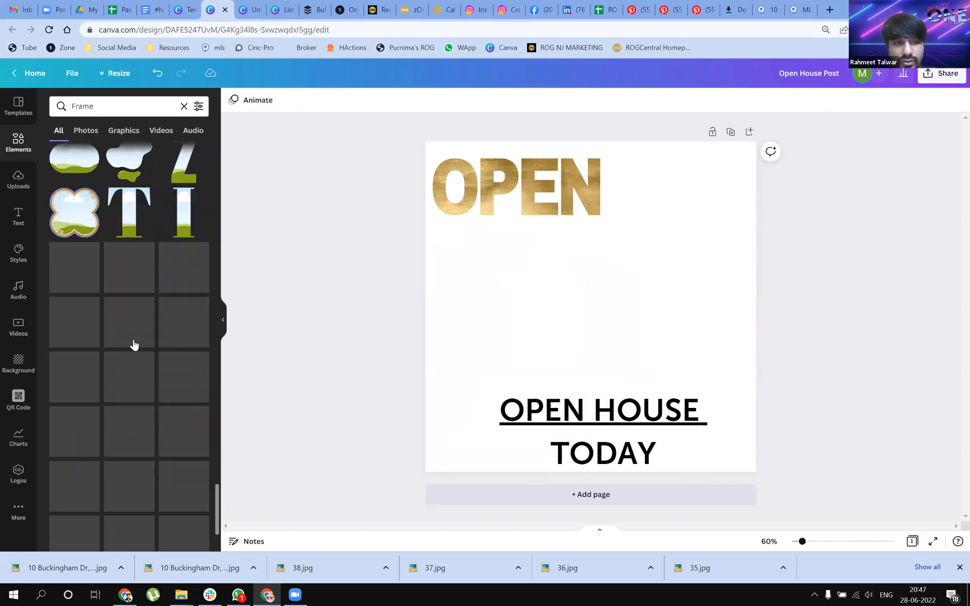
{"action": "scroll", "coordinate": [135, 343], "scroll_direction": "down", "scroll_amount": 5}
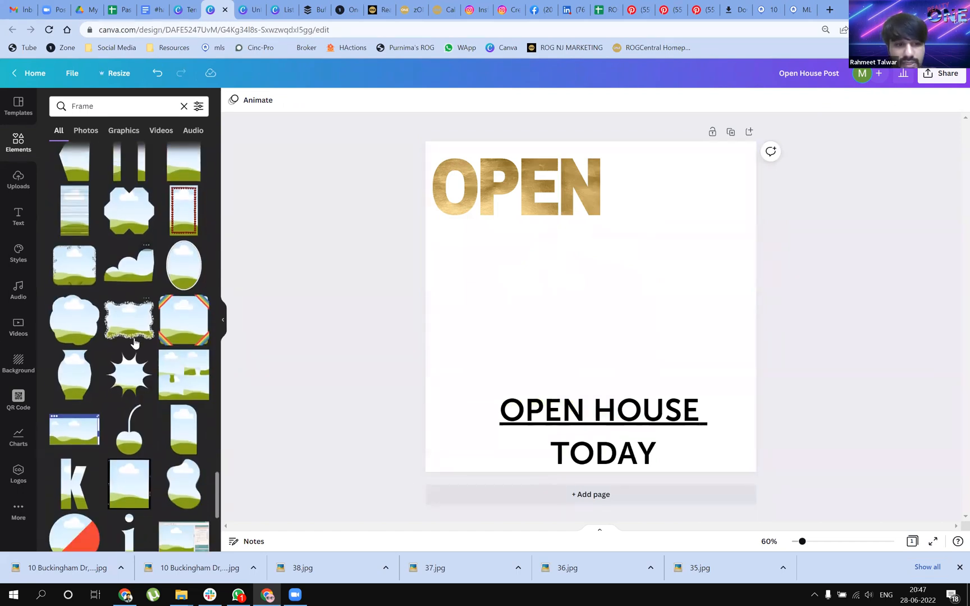
{"action": "scroll", "coordinate": [136, 341], "scroll_direction": "down", "scroll_amount": 4}
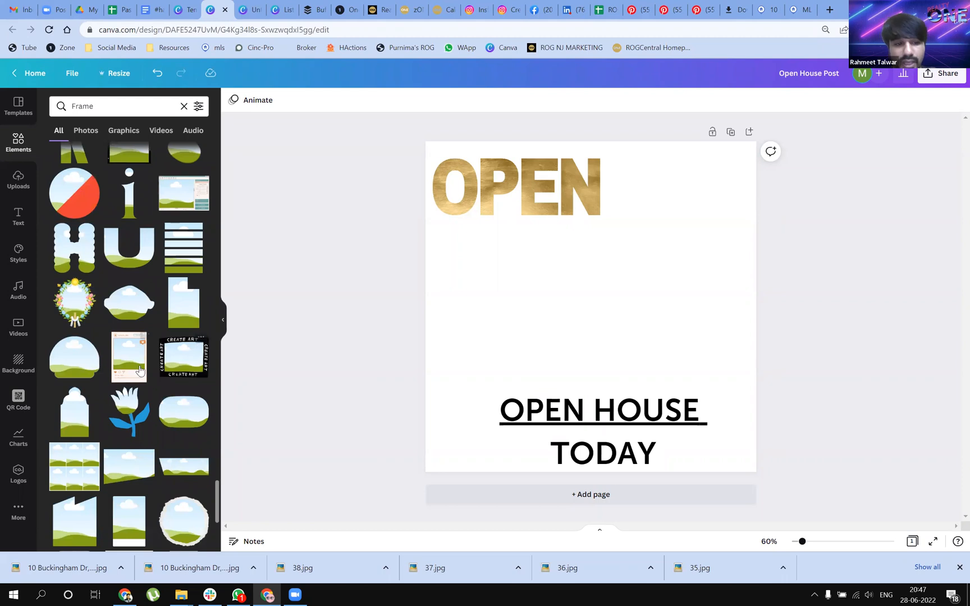
{"action": "scroll", "coordinate": [140, 371], "scroll_direction": "down", "scroll_amount": 6}
{"action": "scroll", "coordinate": [130, 404], "scroll_direction": "down", "scroll_amount": 6}
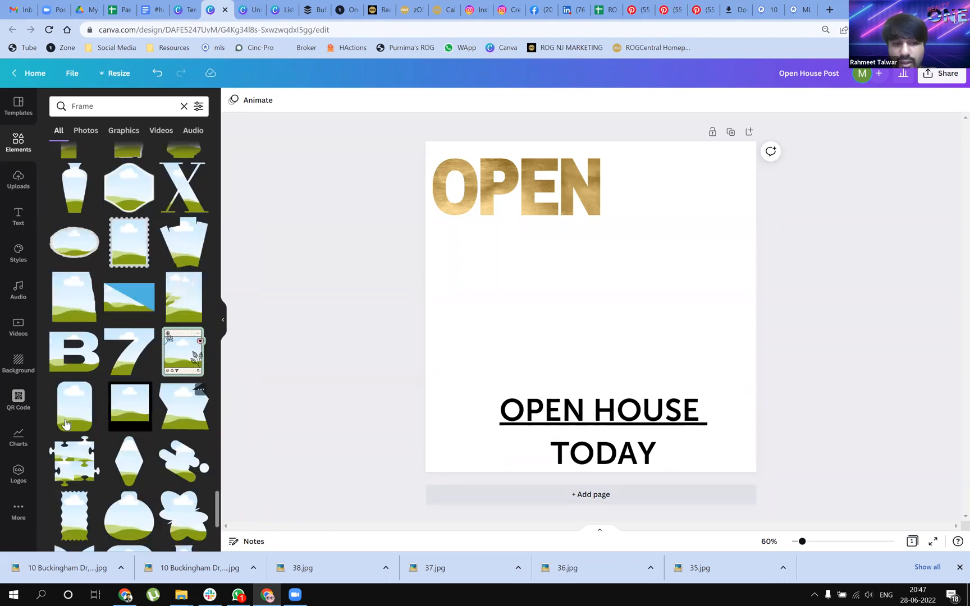
{"action": "scroll", "coordinate": [175, 446], "scroll_direction": "down", "scroll_amount": 4}
{"action": "scroll", "coordinate": [174, 446], "scroll_direction": "down", "scroll_amount": 4}
{"action": "scroll", "coordinate": [179, 439], "scroll_direction": "down", "scroll_amount": 3}
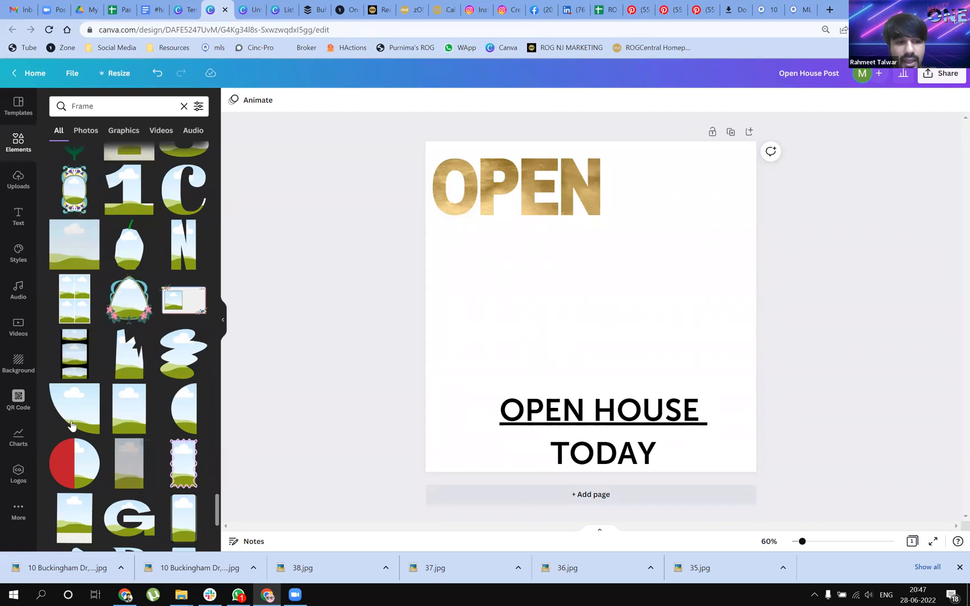
{"action": "scroll", "coordinate": [161, 537], "scroll_direction": "down", "scroll_amount": 3}
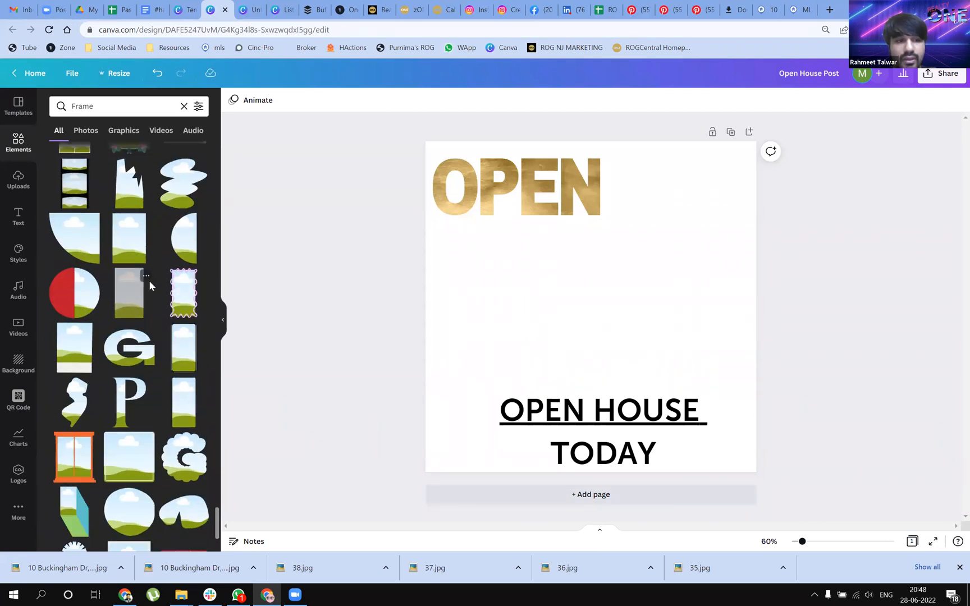
{"action": "left_click_drag", "start_coordinate": [93, 248], "coordinate": [612, 264]}
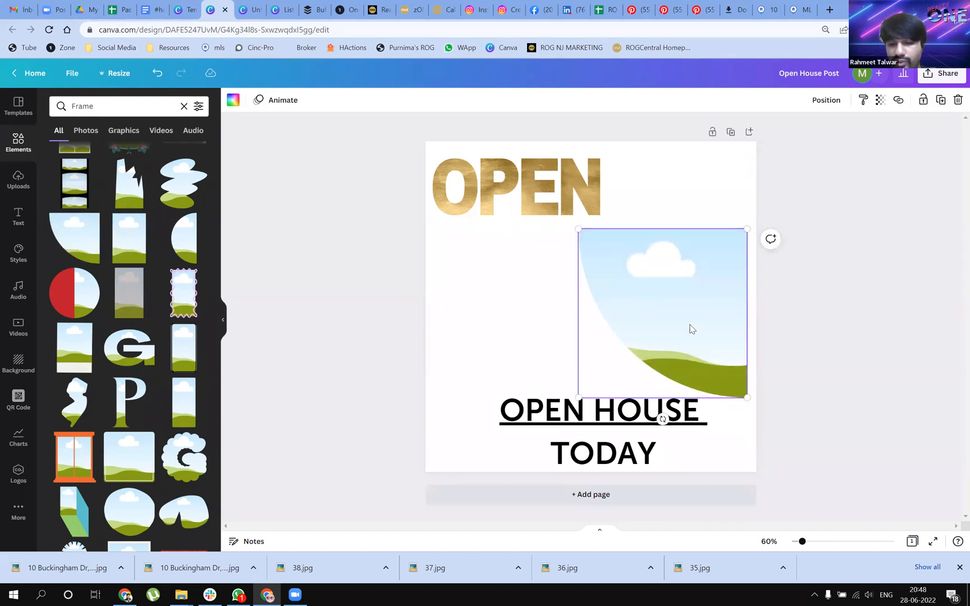
{"action": "left_click_drag", "start_coordinate": [663, 419], "coordinate": [555, 318]}
Fill the quarter-circle frame with the uploaded house exterior photo and rotate the frame back upright
{"action": "left_click", "coordinate": [17, 190]}
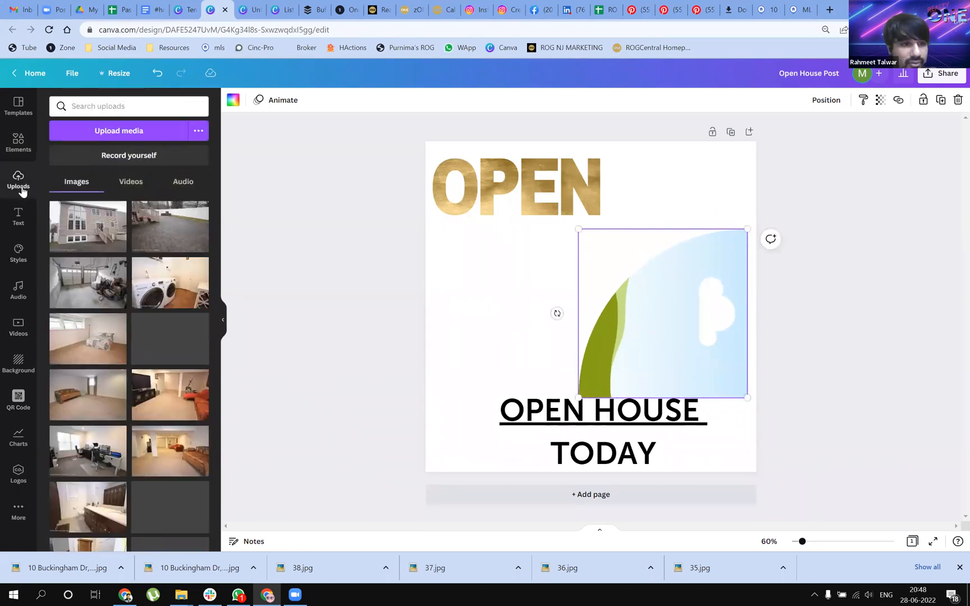
{"action": "left_click_drag", "start_coordinate": [87, 226], "coordinate": [664, 344]}
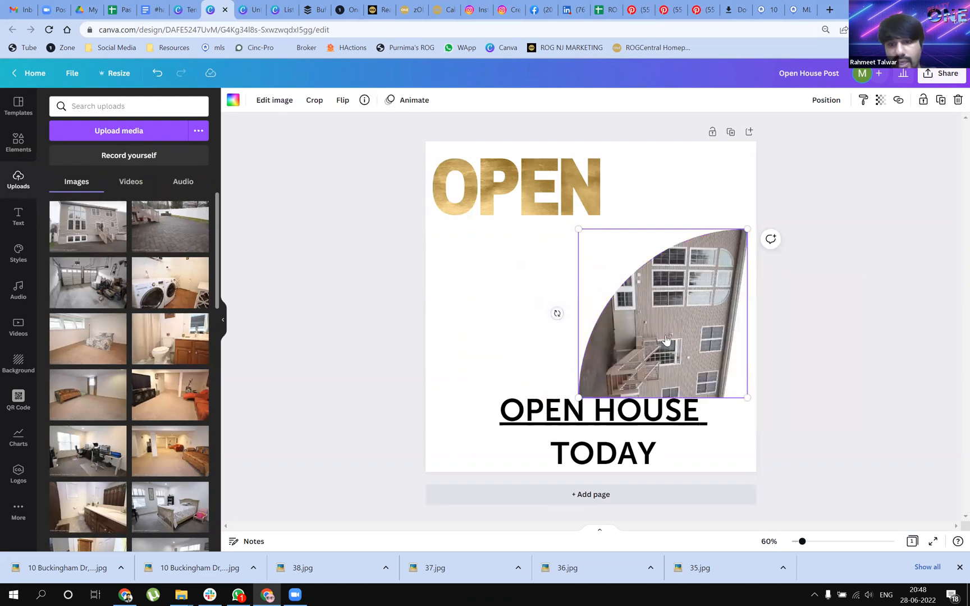
{"action": "left_click_drag", "start_coordinate": [556, 316], "coordinate": [662, 466]}
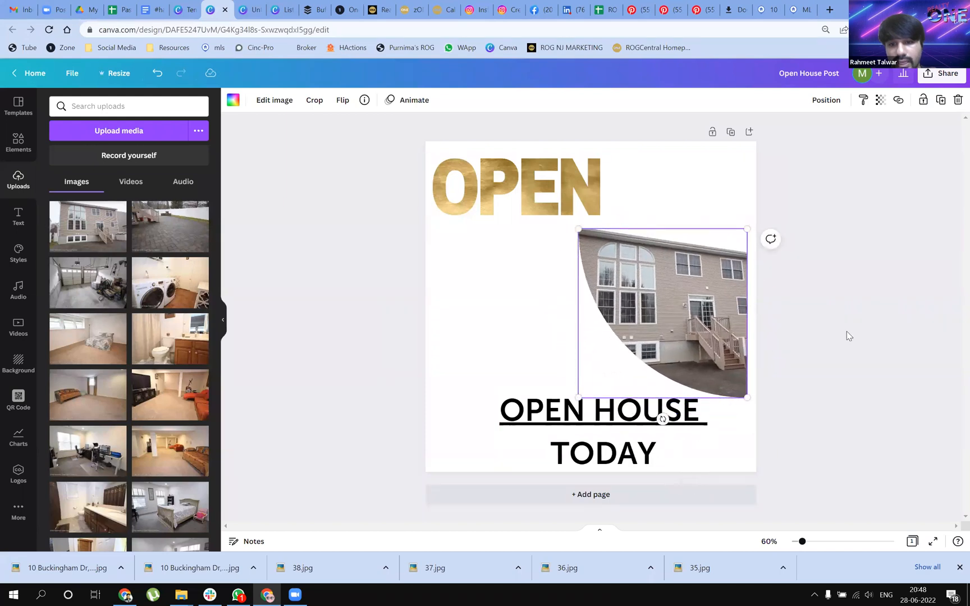
Reposition the house photo inside the quarter-circle frame
{"action": "double_click", "coordinate": [654, 331]}
{"action": "left_click_drag", "start_coordinate": [733, 352], "coordinate": [652, 362]}
{"action": "key", "text": "Return"}
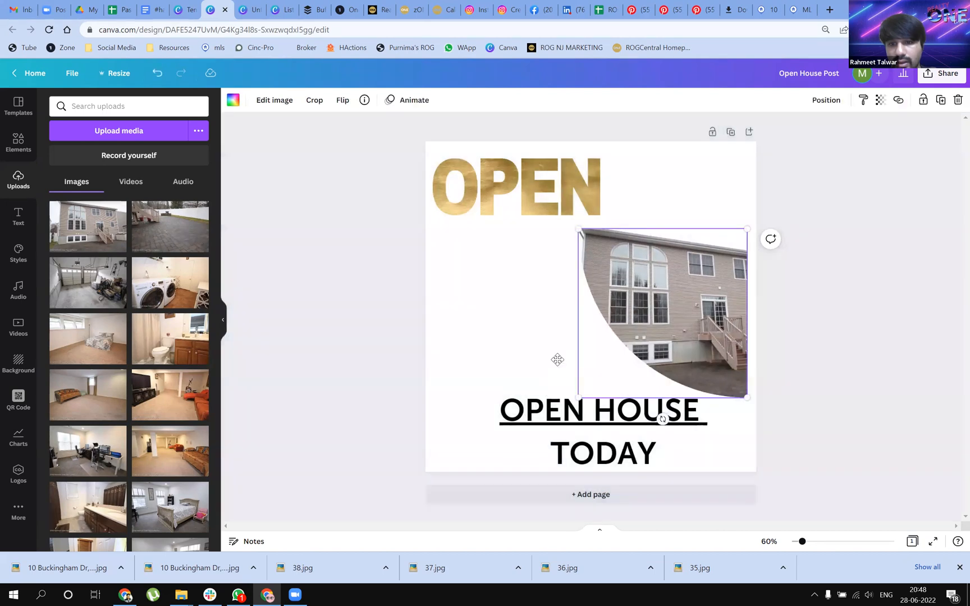
Rotate the quarter-circle frame 90 degrees clockwise again, and delete its photo and the frame itself
{"action": "left_click_drag", "start_coordinate": [663, 419], "coordinate": [466, 311]}
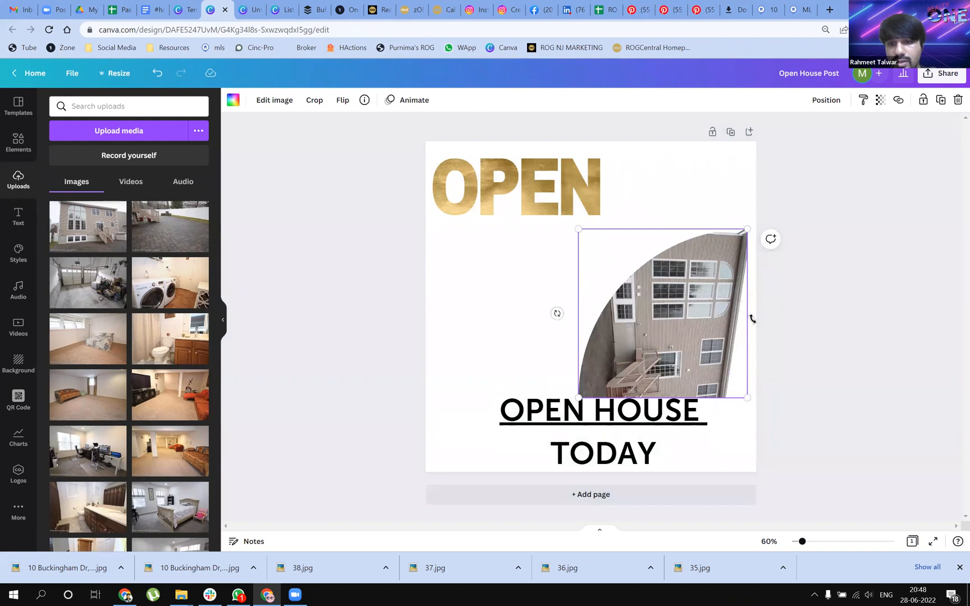
{"action": "key", "text": "Delete"}
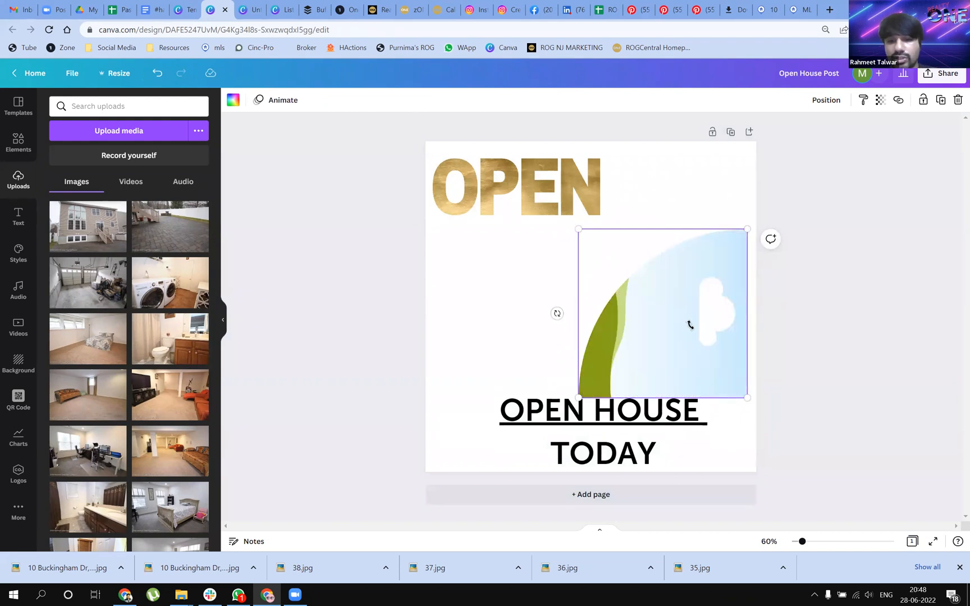
{"action": "key", "text": "Delete"}
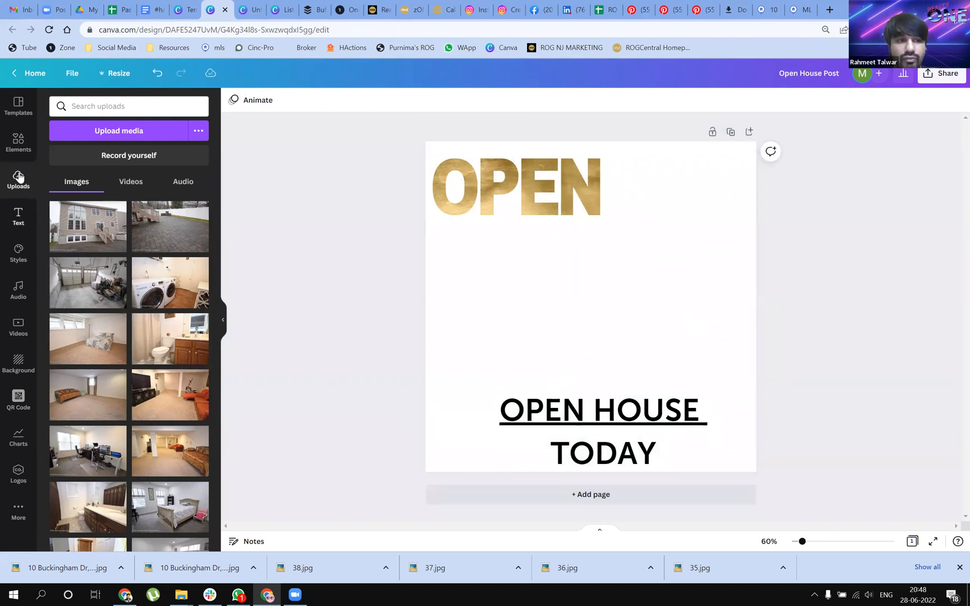
Add the gold ornamental frame with a circular picture area, centred below the OPEN lettering
{"action": "left_click", "coordinate": [18, 151]}
{"action": "scroll", "coordinate": [129, 458], "scroll_direction": "down", "scroll_amount": 10}
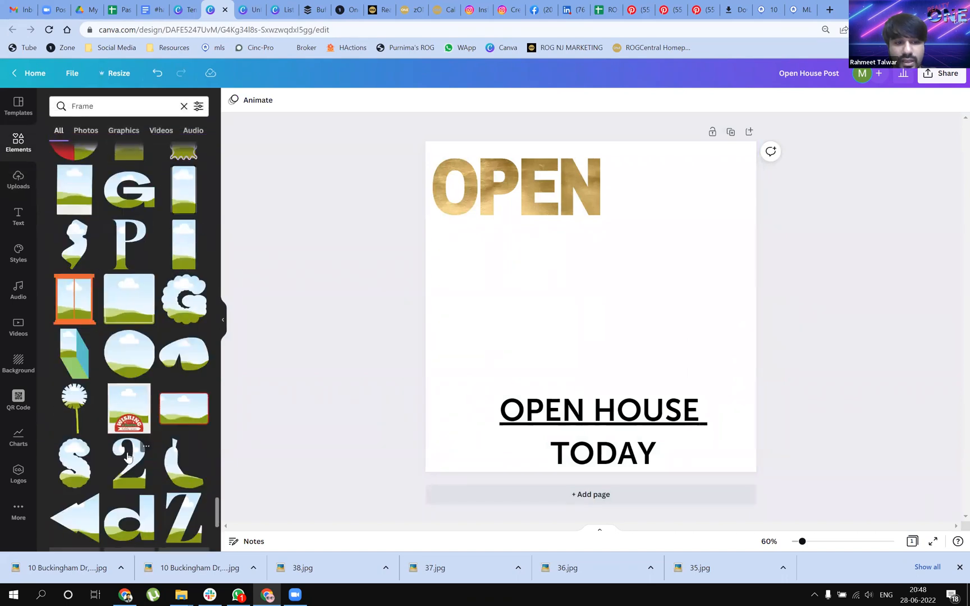
{"action": "scroll", "coordinate": [164, 394], "scroll_direction": "down", "scroll_amount": 2}
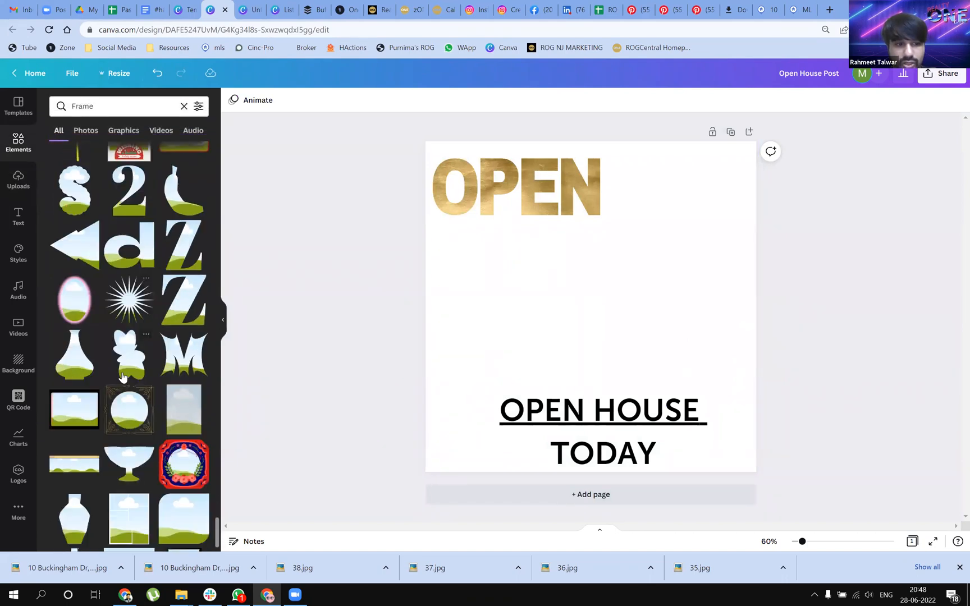
{"action": "left_click_drag", "start_coordinate": [139, 359], "coordinate": [545, 256]}
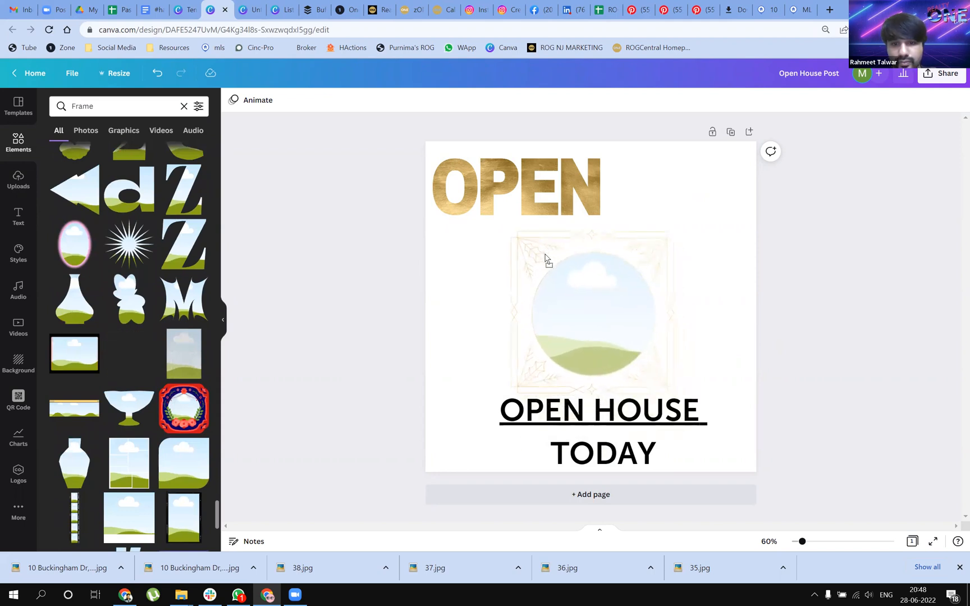
{"action": "left_click_drag", "start_coordinate": [631, 272], "coordinate": [632, 274]}
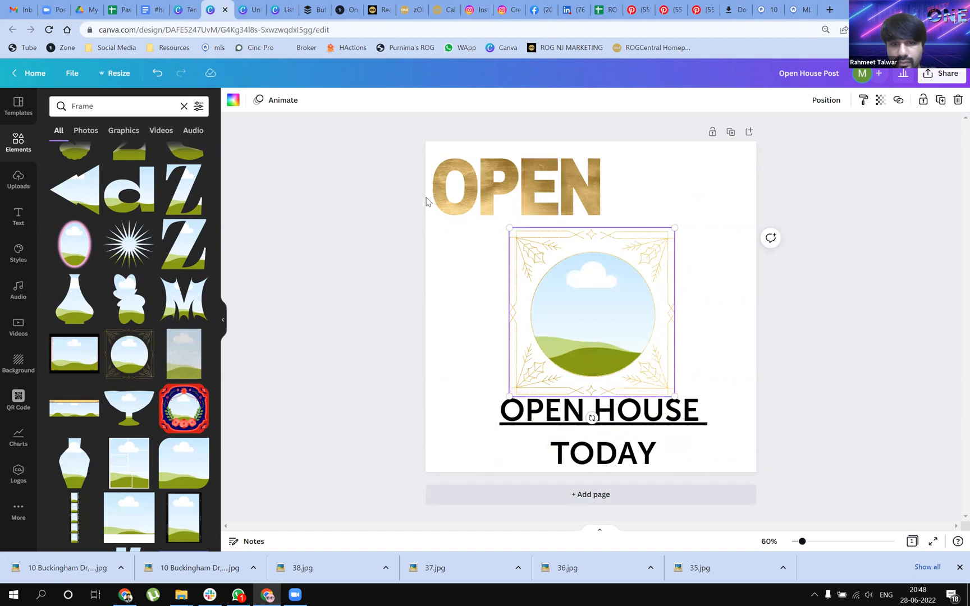
Delete the OPEN HOUSE TODAY heading beneath the ornamental frame
{"action": "left_click_drag", "start_coordinate": [435, 241], "coordinate": [617, 160]}
{"action": "left_click", "coordinate": [675, 209]}
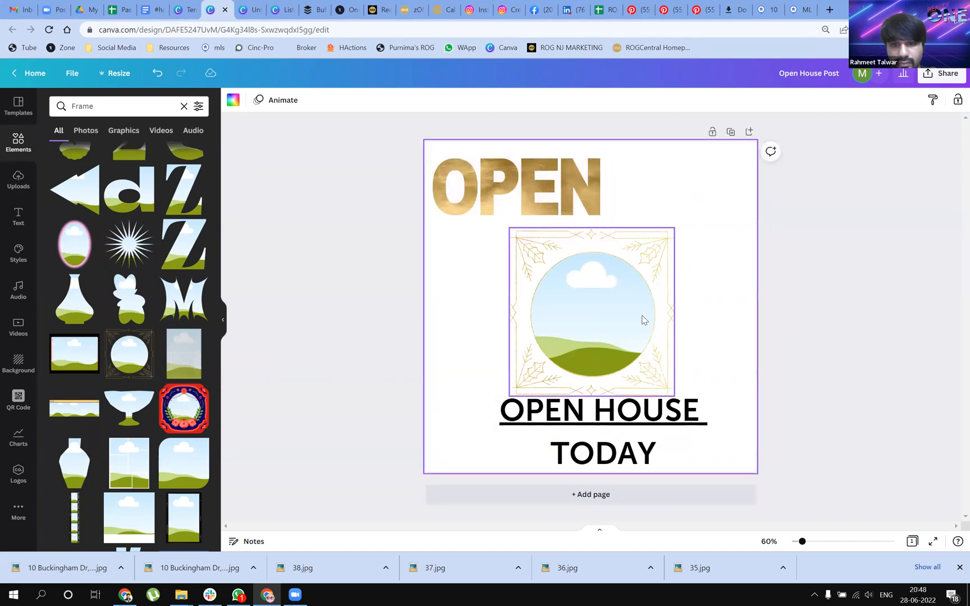
{"action": "left_click", "coordinate": [622, 436]}
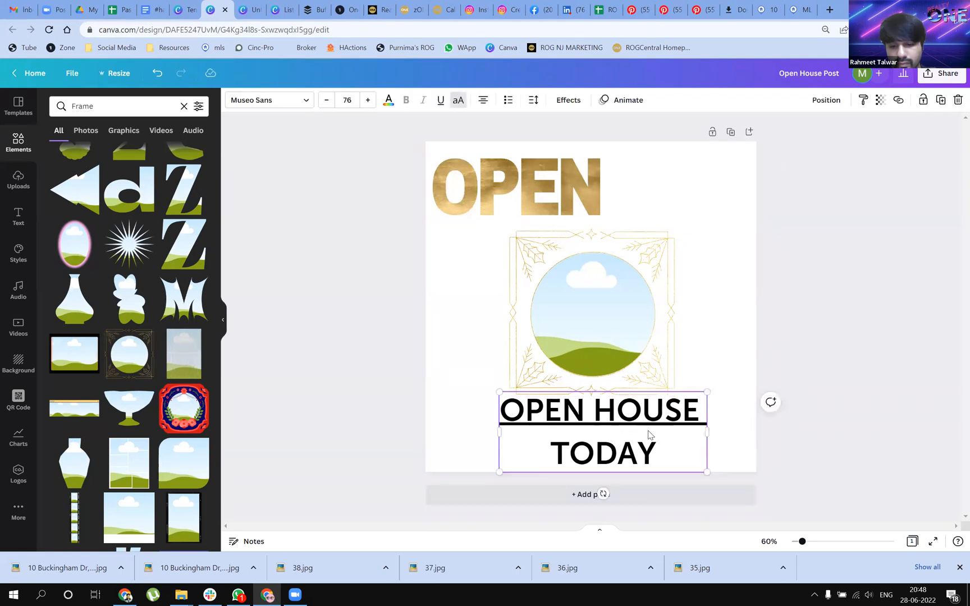
{"action": "key", "text": "Delete"}
Enlarge the gold ornamental frame from two opposite corners to take up more of the page
{"action": "left_click", "coordinate": [573, 303]}
{"action": "left_click_drag", "start_coordinate": [509, 228], "coordinate": [499, 217]}
{"action": "left_click_drag", "start_coordinate": [673, 397], "coordinate": [696, 418]}
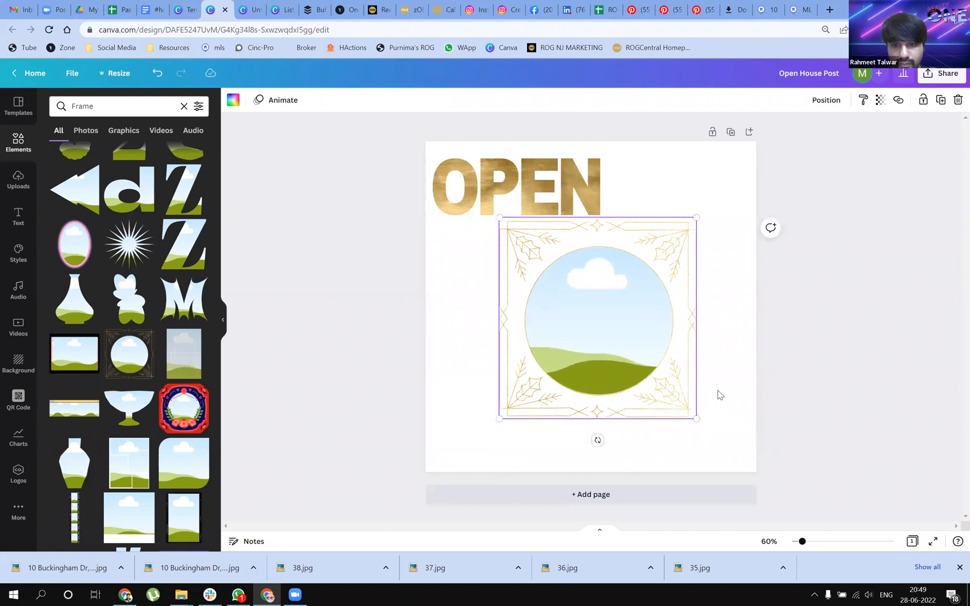
{"action": "left_click", "coordinate": [719, 394]}
Add an H letter frame in the page's lower-left corner and nudge the ornamental frame slightly
{"action": "left_click_drag", "start_coordinate": [511, 186], "coordinate": [428, 189]}
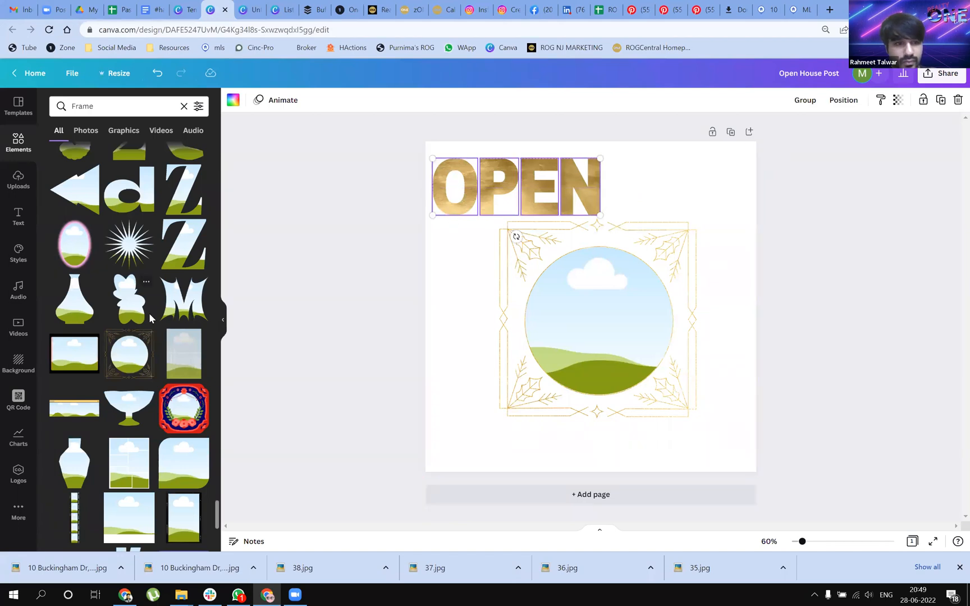
{"action": "scroll", "coordinate": [101, 337], "scroll_direction": "up", "scroll_amount": 10}
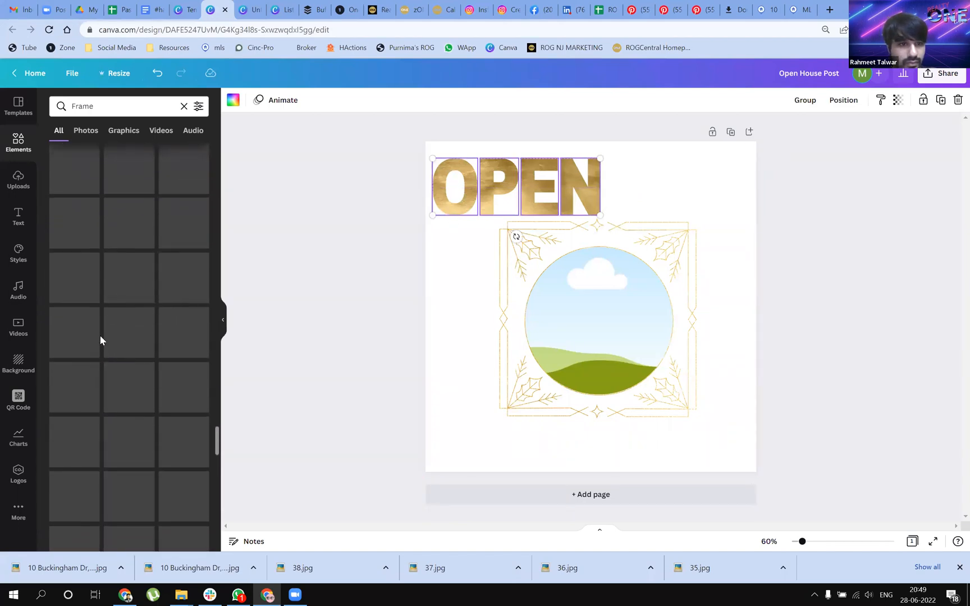
{"action": "scroll", "coordinate": [96, 336], "scroll_direction": "up", "scroll_amount": 3}
{"action": "scroll", "coordinate": [90, 342], "scroll_direction": "up", "scroll_amount": 5}
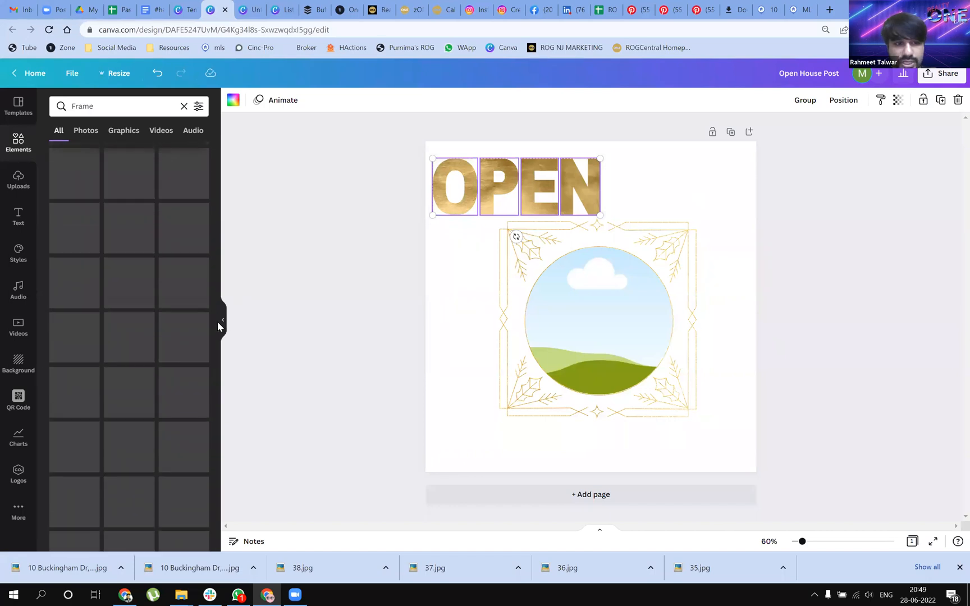
{"action": "scroll", "coordinate": [131, 333], "scroll_direction": "up", "scroll_amount": 3}
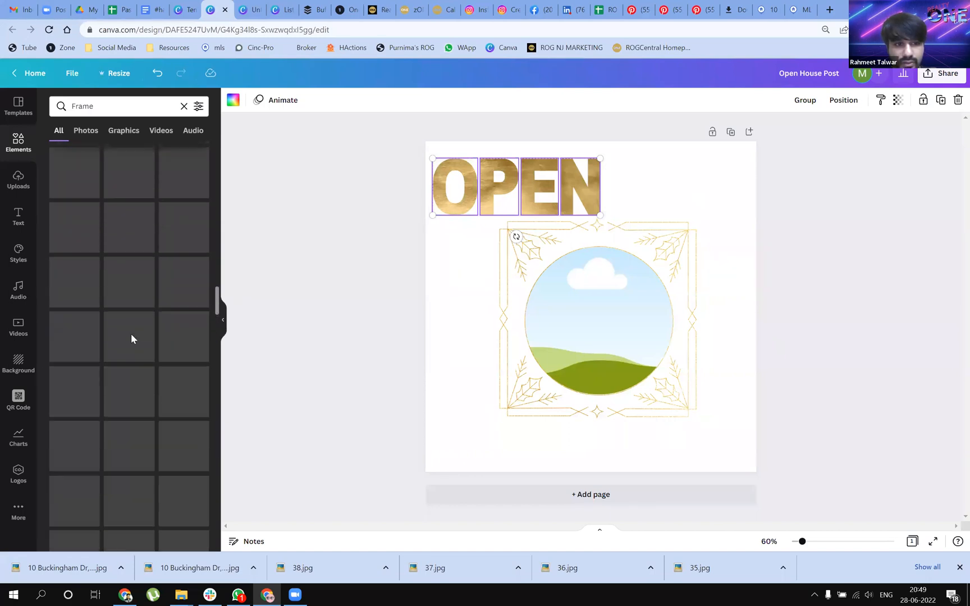
{"action": "scroll", "coordinate": [135, 335], "scroll_direction": "up", "scroll_amount": 3}
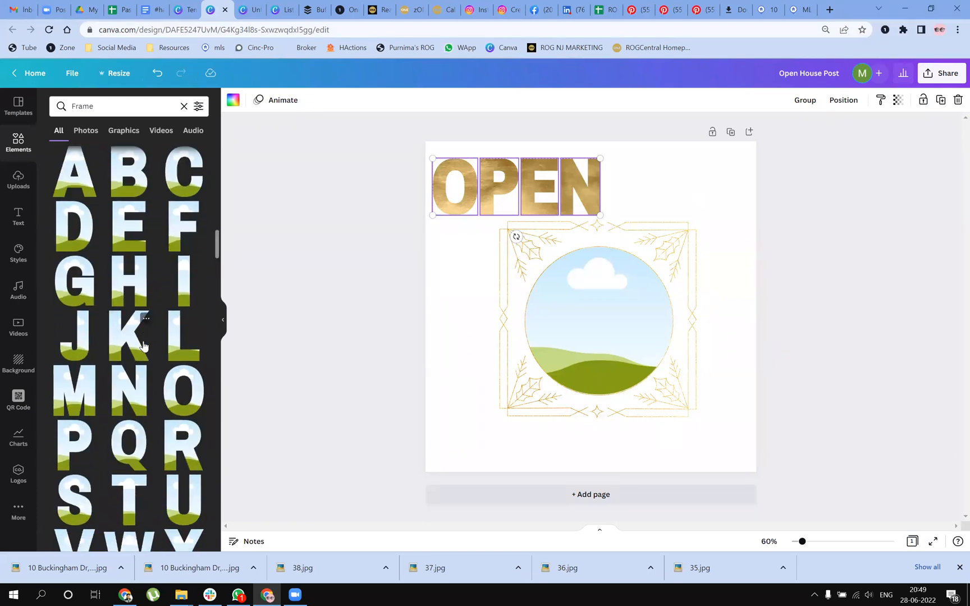
{"action": "left_click_drag", "start_coordinate": [127, 294], "coordinate": [471, 335]}
{"action": "left_click_drag", "start_coordinate": [547, 299], "coordinate": [496, 399]}
{"action": "left_click_drag", "start_coordinate": [638, 377], "coordinate": [640, 374]}
{"action": "left_click", "coordinate": [726, 399]}
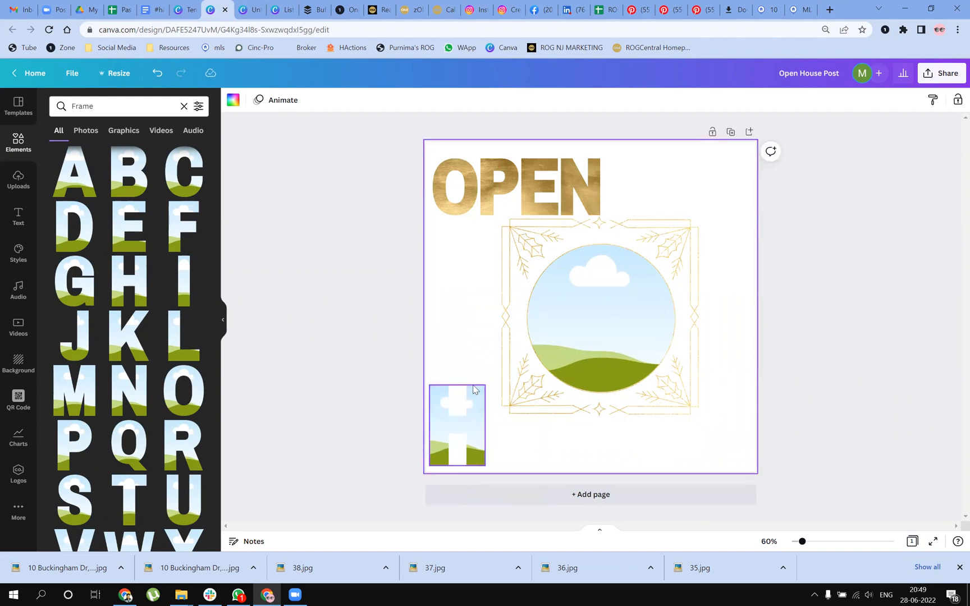
Switch to the Listings Instagram post design and view the Under Contract post on page 1
{"action": "left_click", "coordinate": [275, 11]}
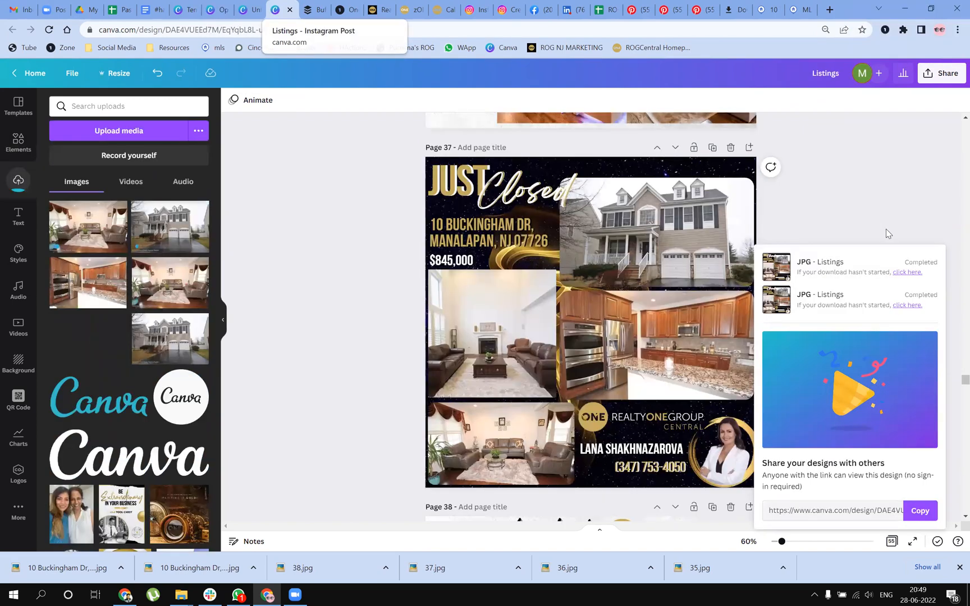
{"action": "left_click", "coordinate": [952, 392]}
{"action": "left_click_drag", "start_coordinate": [962, 378], "coordinate": [962, 126]}
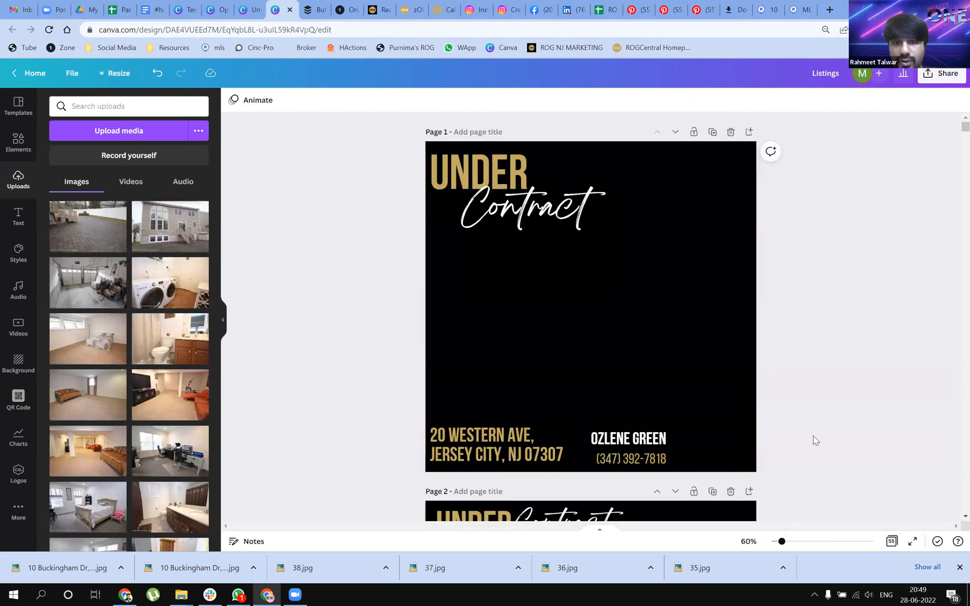
{"action": "scroll", "coordinate": [849, 390], "scroll_direction": "down", "scroll_amount": 1}
{"action": "scroll", "coordinate": [837, 409], "scroll_direction": "down", "scroll_amount": 1}
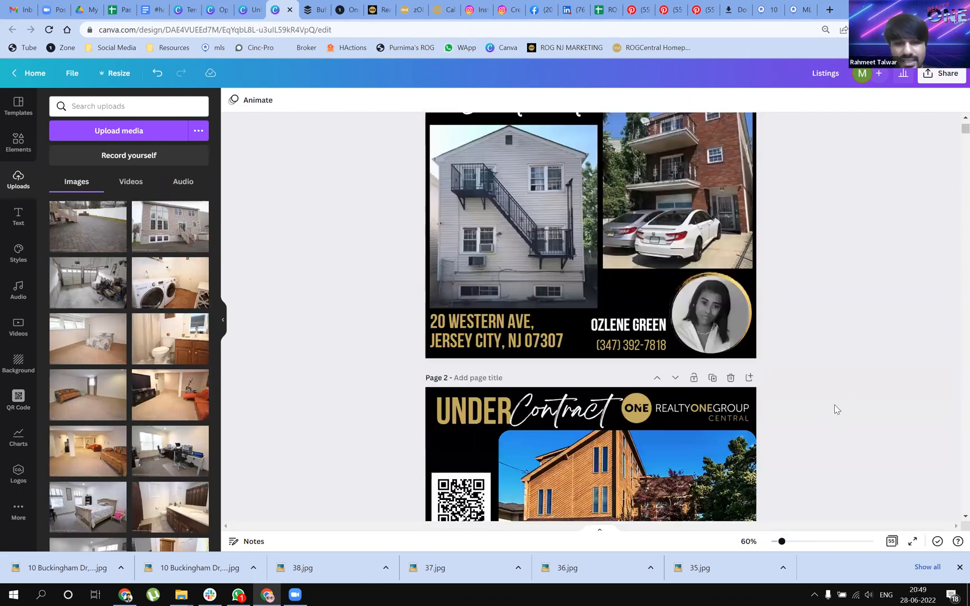
{"action": "scroll", "coordinate": [823, 415], "scroll_direction": "up", "scroll_amount": 2}
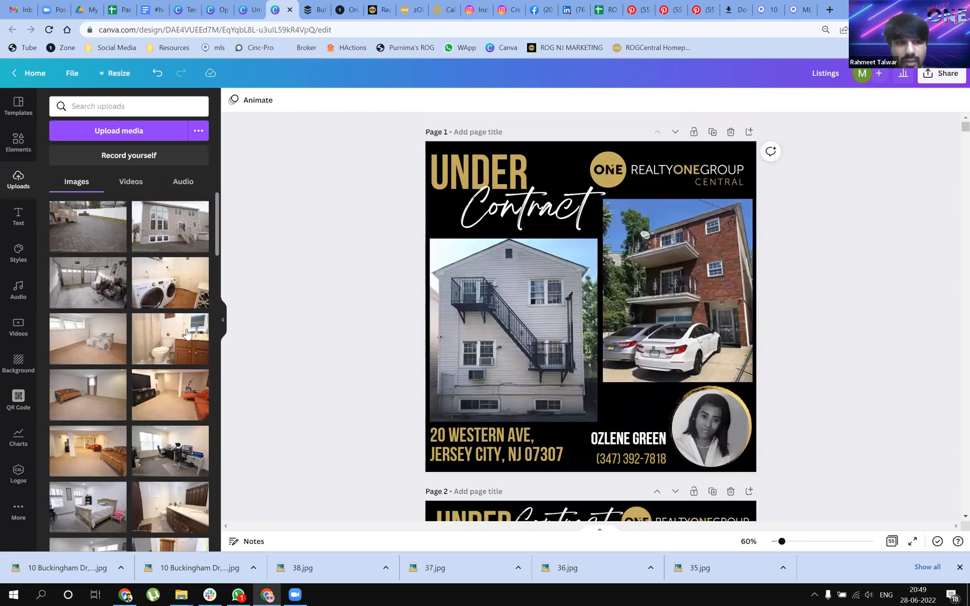
Hide the uploads list, zoom to 94%, and examine the Under Contract posts on pages 1 and 2
{"action": "left_click", "coordinate": [224, 326]}
{"action": "scroll", "coordinate": [645, 348], "scroll_direction": "down", "scroll_amount": 2}
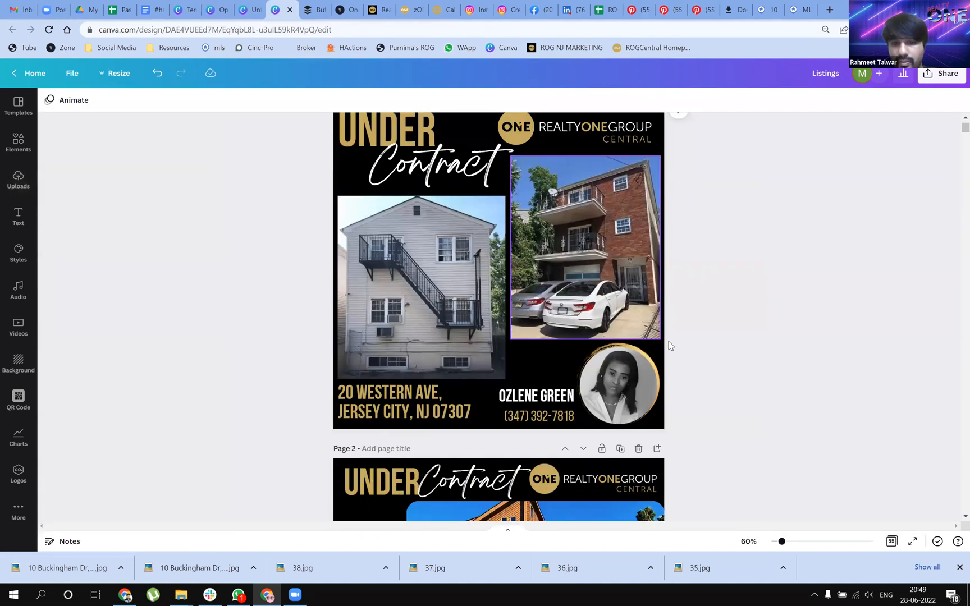
{"action": "scroll", "coordinate": [631, 355], "scroll_direction": "down", "scroll_amount": 2}
{"action": "scroll", "coordinate": [851, 204], "scroll_direction": "up", "scroll_amount": 4}
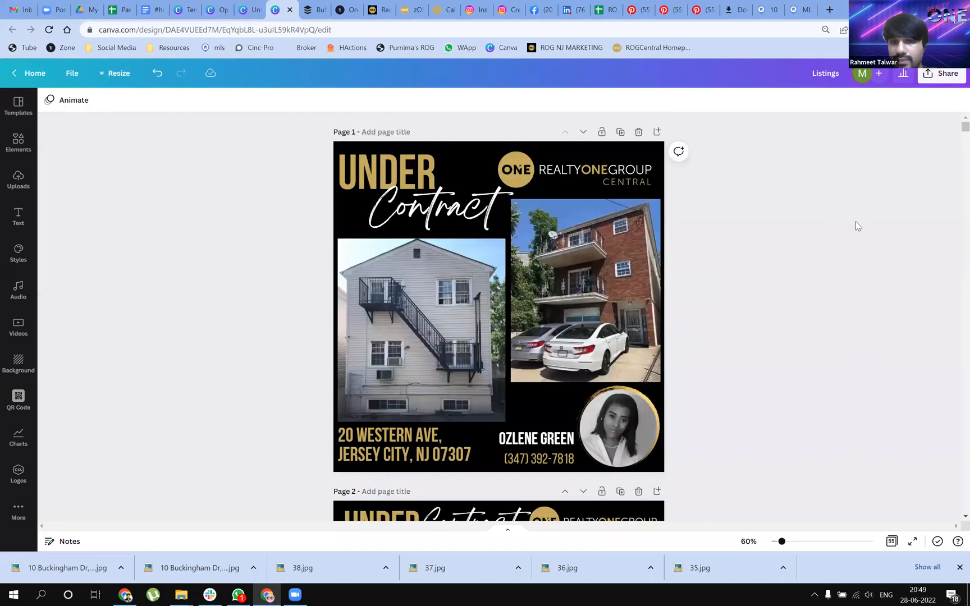
{"action": "scroll", "coordinate": [854, 314], "scroll_direction": "down", "scroll_amount": 1}
{"action": "left_click_drag", "start_coordinate": [783, 543], "coordinate": [792, 547]}
{"action": "scroll", "coordinate": [827, 357], "scroll_direction": "up", "scroll_amount": 4}
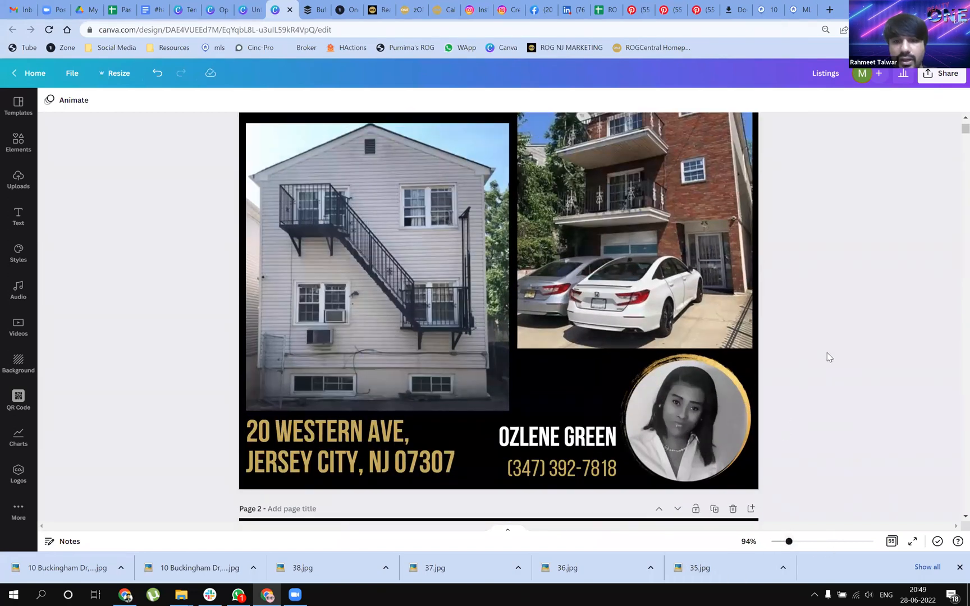
{"action": "scroll", "coordinate": [826, 357], "scroll_direction": "down", "scroll_amount": 6}
{"action": "scroll", "coordinate": [821, 365], "scroll_direction": "down", "scroll_amount": 8}
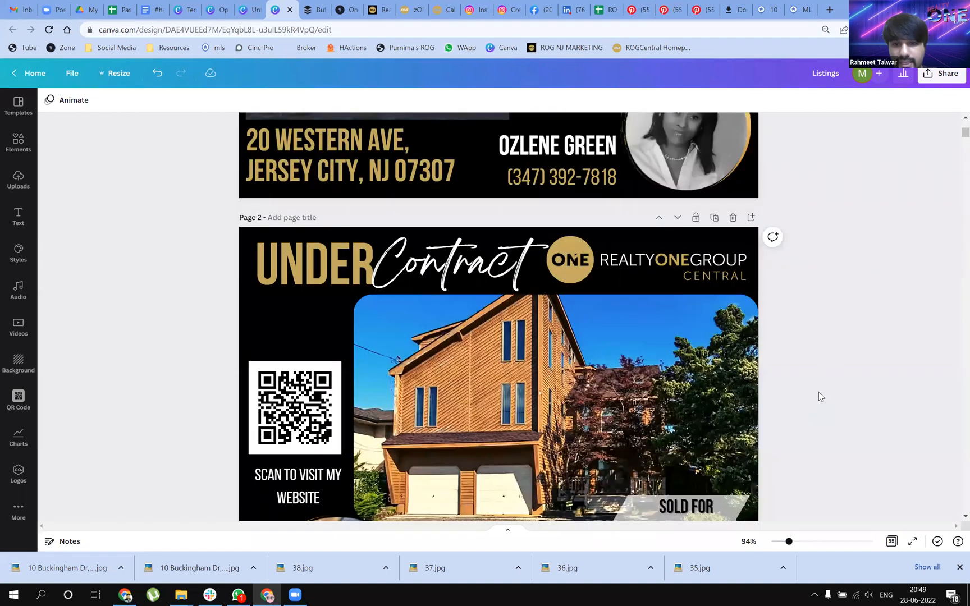
Examine the Just Closed, Just Listed, Coming Soon and Under Contract posts on pages 3 to 11
{"action": "scroll", "coordinate": [817, 391], "scroll_direction": "down", "scroll_amount": 10}
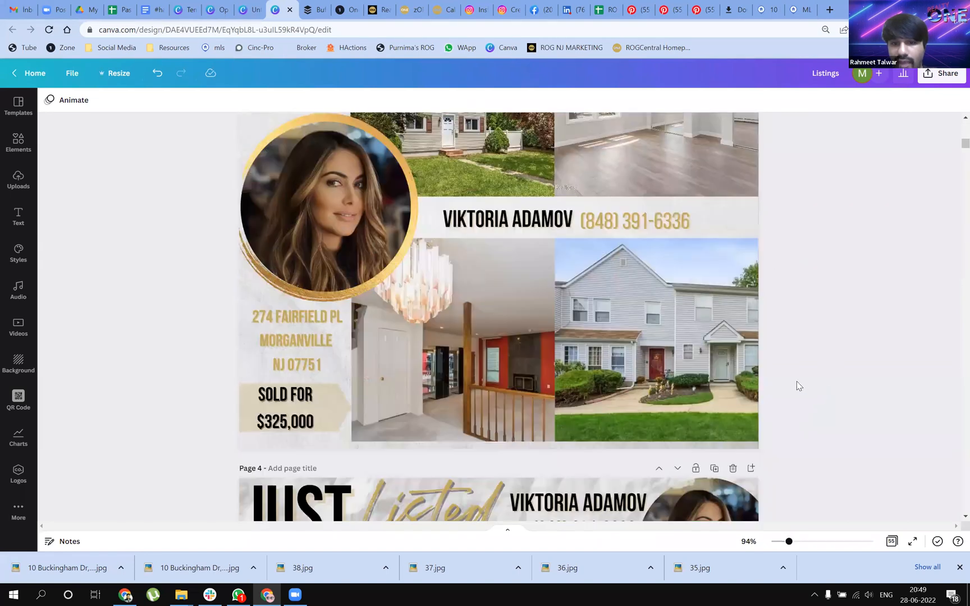
{"action": "scroll", "coordinate": [611, 344], "scroll_direction": "down", "scroll_amount": 3}
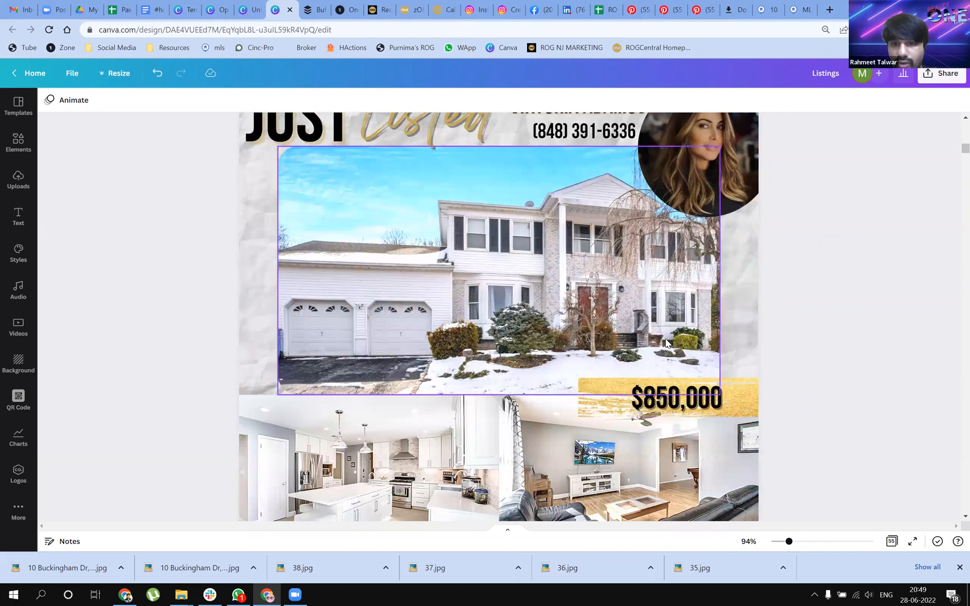
{"action": "scroll", "coordinate": [656, 331], "scroll_direction": "down", "scroll_amount": 3}
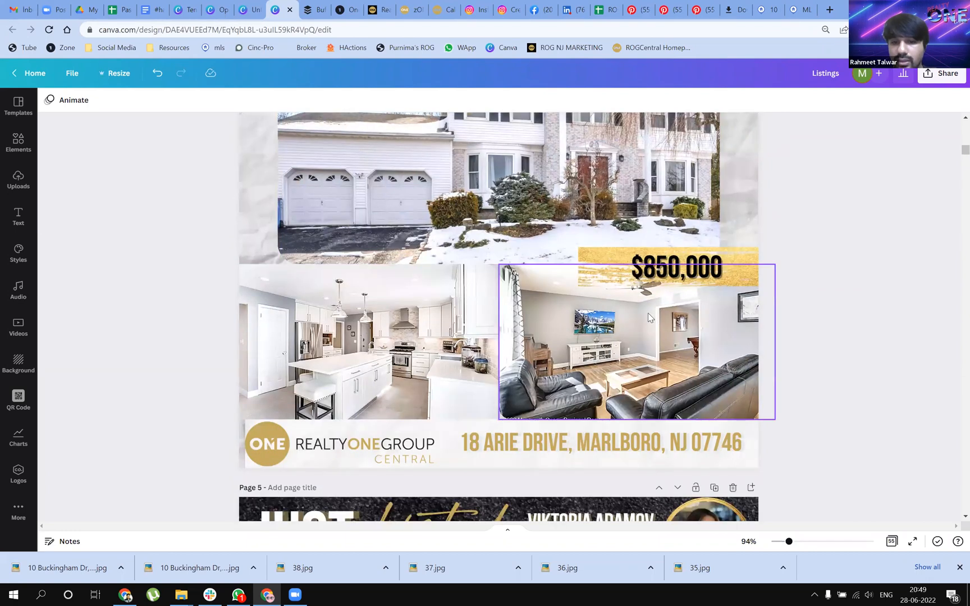
{"action": "scroll", "coordinate": [339, 355], "scroll_direction": "down", "scroll_amount": 4}
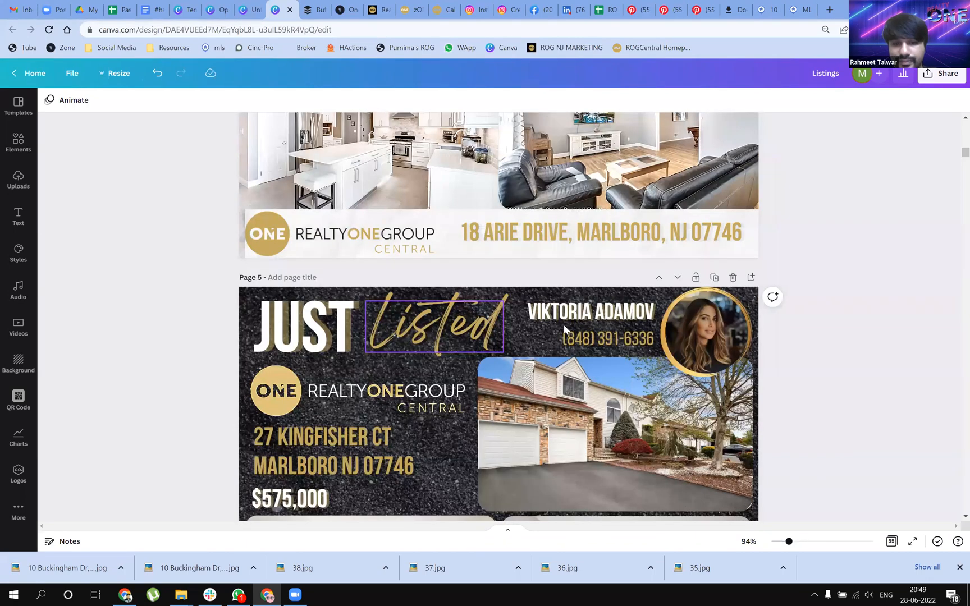
{"action": "scroll", "coordinate": [591, 286], "scroll_direction": "down", "scroll_amount": 12}
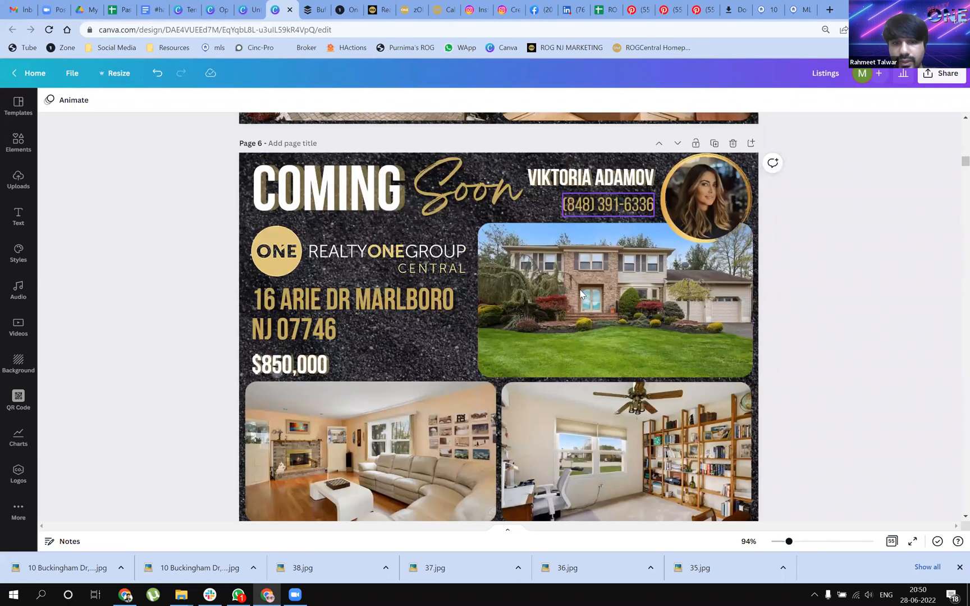
{"action": "scroll", "coordinate": [580, 292], "scroll_direction": "down", "scroll_amount": 12}
{"action": "scroll", "coordinate": [555, 336], "scroll_direction": "up", "scroll_amount": 1}
{"action": "scroll", "coordinate": [554, 338], "scroll_direction": "down", "scroll_amount": 3}
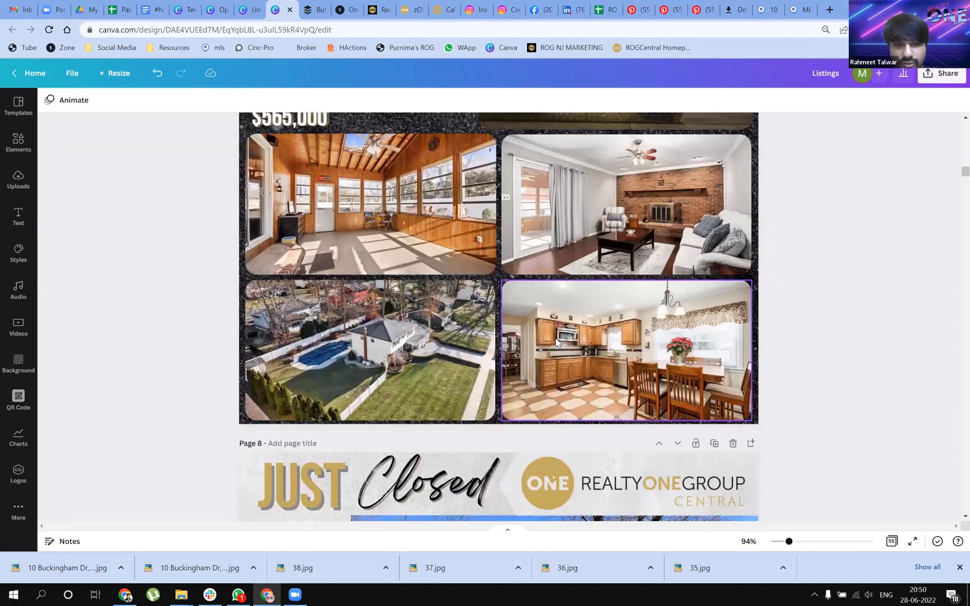
{"action": "scroll", "coordinate": [556, 340], "scroll_direction": "down", "scroll_amount": 8}
{"action": "scroll", "coordinate": [553, 337], "scroll_direction": "down", "scroll_amount": 15}
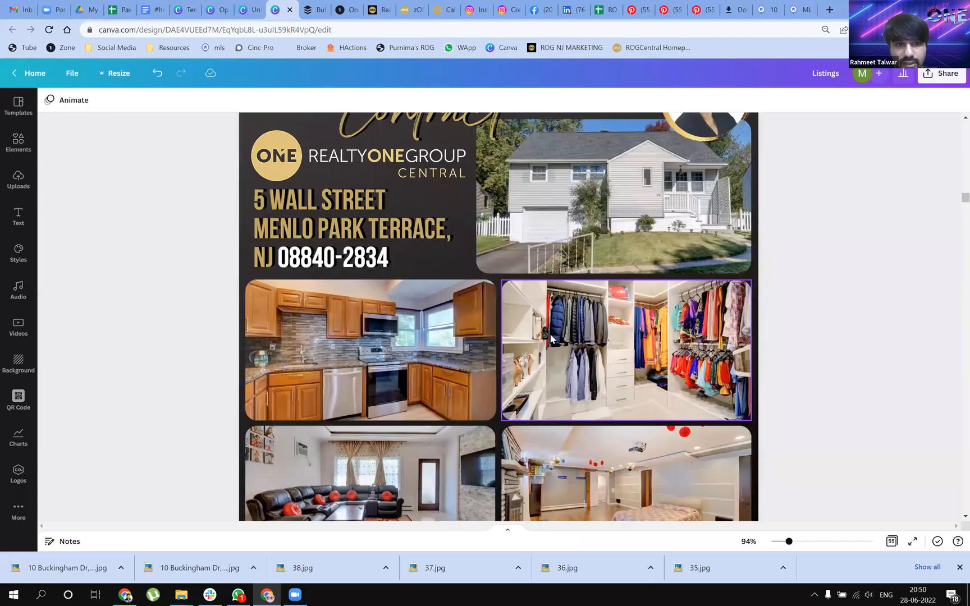
Zoom out to 65% and compare the layouts of the two Under Contract posts on pages 11 and 12
{"action": "scroll", "coordinate": [561, 348], "scroll_direction": "up", "scroll_amount": 2}
{"action": "left_click_drag", "start_coordinate": [789, 542], "coordinate": [782, 541]}
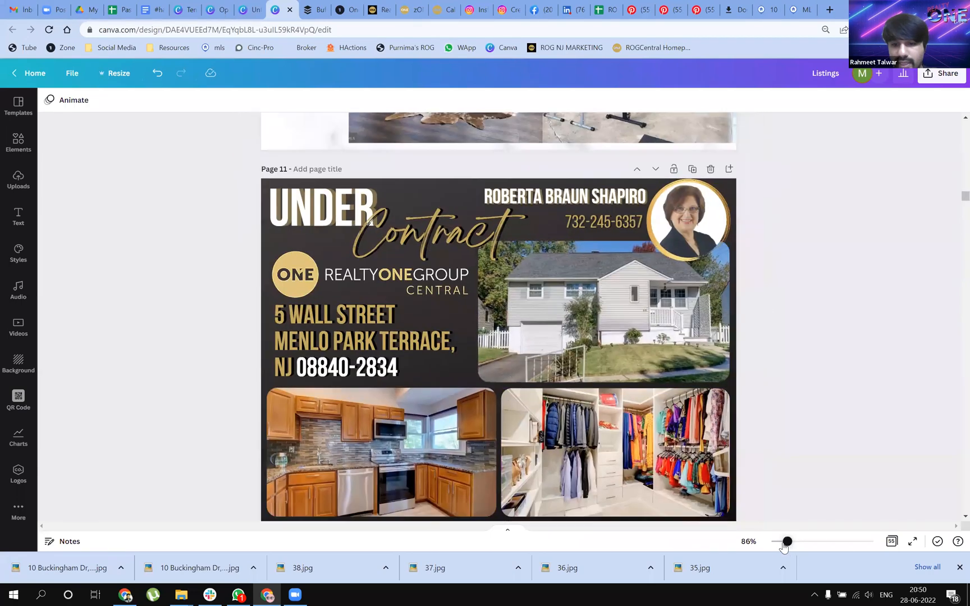
{"action": "scroll", "coordinate": [619, 264], "scroll_direction": "down", "scroll_amount": 8}
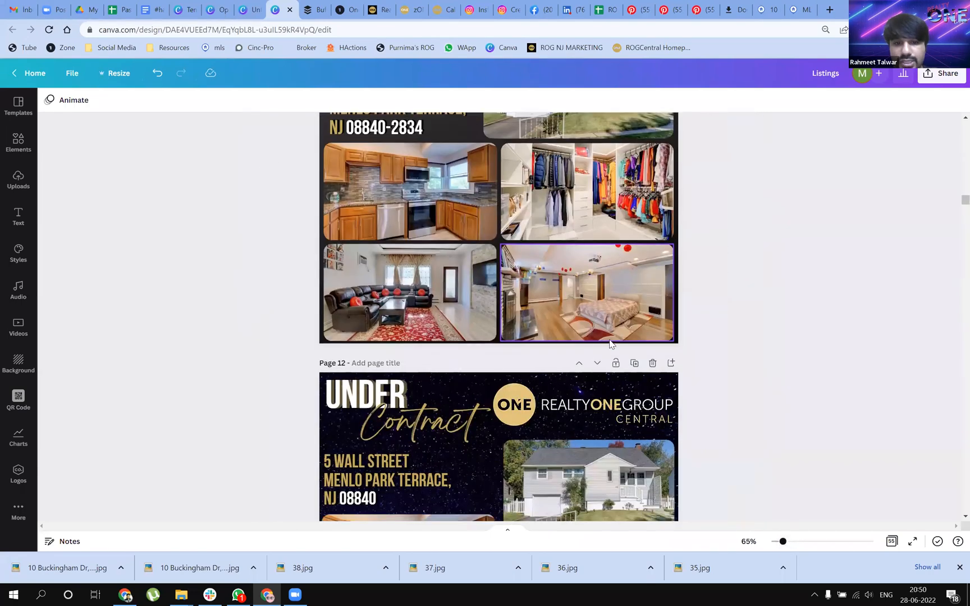
{"action": "scroll", "coordinate": [659, 331], "scroll_direction": "down", "scroll_amount": 2}
{"action": "scroll", "coordinate": [646, 344], "scroll_direction": "down", "scroll_amount": 8}
{"action": "scroll", "coordinate": [570, 324], "scroll_direction": "up", "scroll_amount": 6}
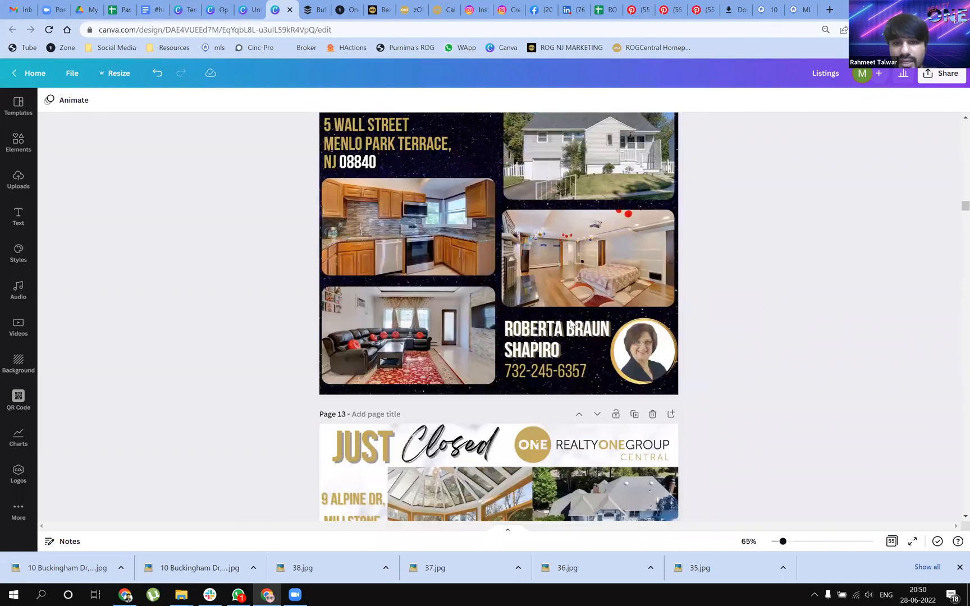
{"action": "scroll", "coordinate": [323, 207], "scroll_direction": "up", "scroll_amount": 1}
{"action": "scroll", "coordinate": [687, 308], "scroll_direction": "up", "scroll_amount": 5}
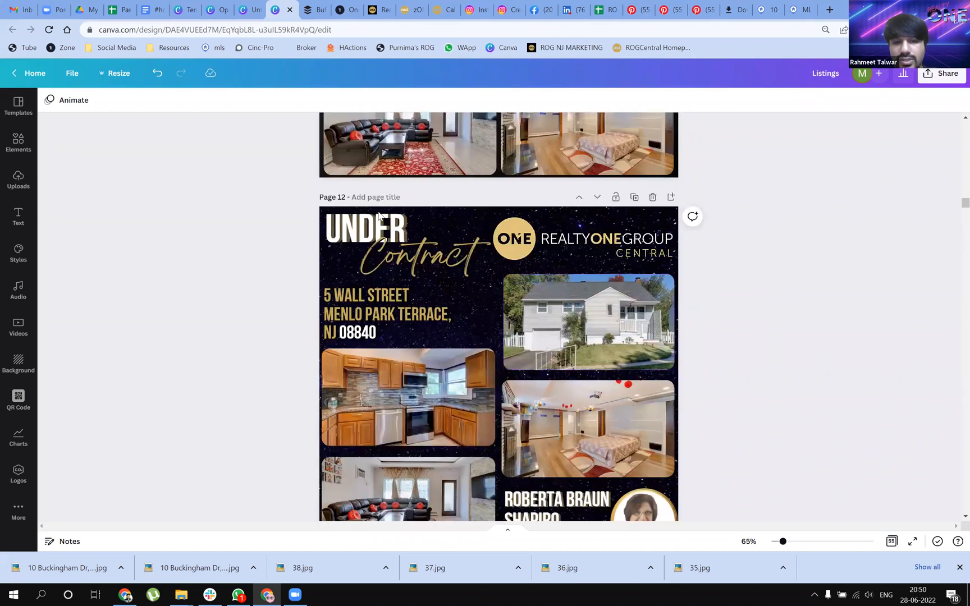
{"action": "scroll", "coordinate": [586, 308], "scroll_direction": "down", "scroll_amount": 5}
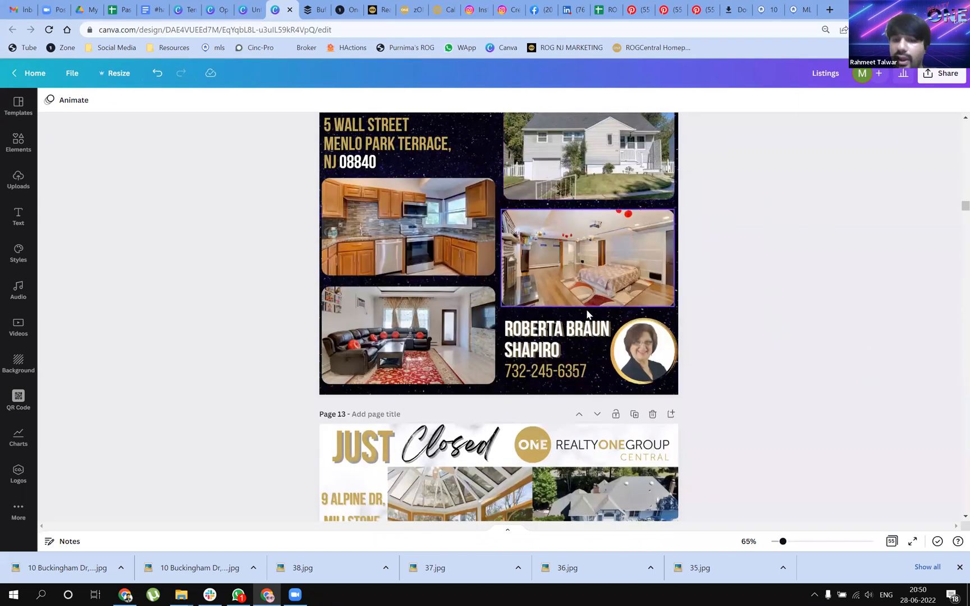
{"action": "scroll", "coordinate": [708, 425], "scroll_direction": "down", "scroll_amount": 1}
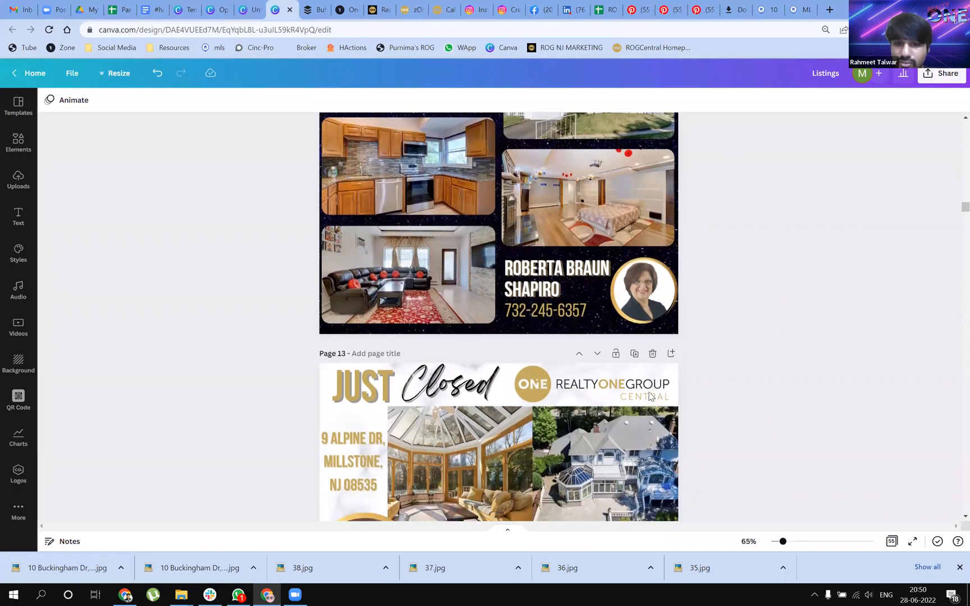
Examine the Just Closed, Under Contract and Coming Soon post designs on pages 13 to 21
{"action": "scroll", "coordinate": [619, 379], "scroll_direction": "down", "scroll_amount": 4}
{"action": "scroll", "coordinate": [602, 324], "scroll_direction": "down", "scroll_amount": 15}
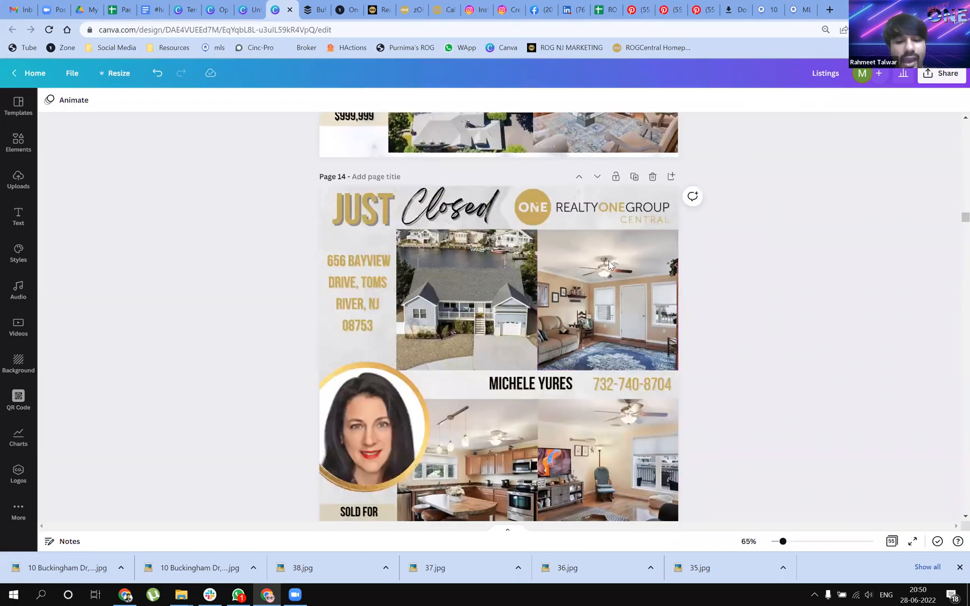
{"action": "scroll", "coordinate": [612, 258], "scroll_direction": "down", "scroll_amount": 6}
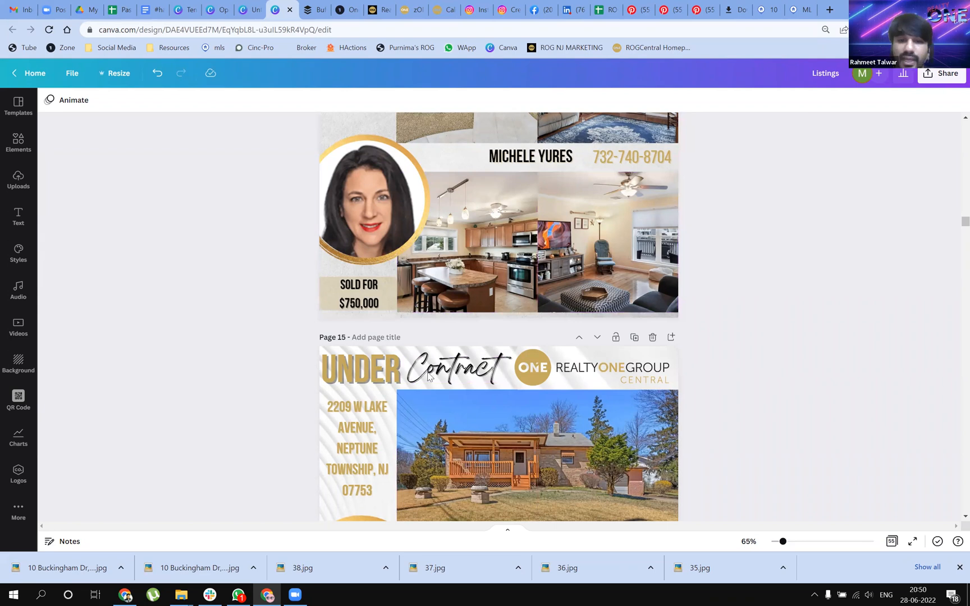
{"action": "scroll", "coordinate": [556, 340], "scroll_direction": "down", "scroll_amount": 1}
{"action": "scroll", "coordinate": [559, 346], "scroll_direction": "down", "scroll_amount": 7}
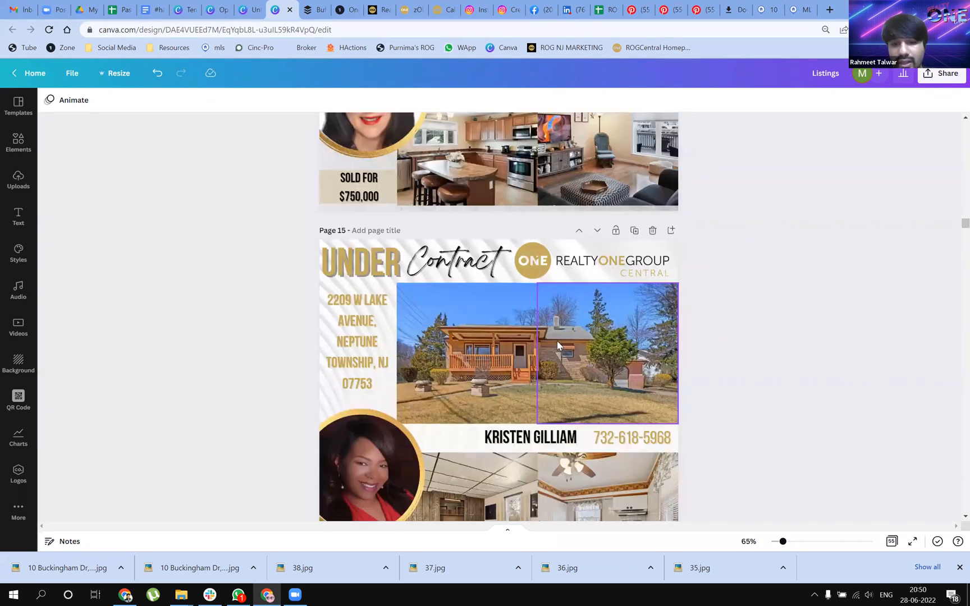
{"action": "scroll", "coordinate": [559, 348], "scroll_direction": "down", "scroll_amount": 5}
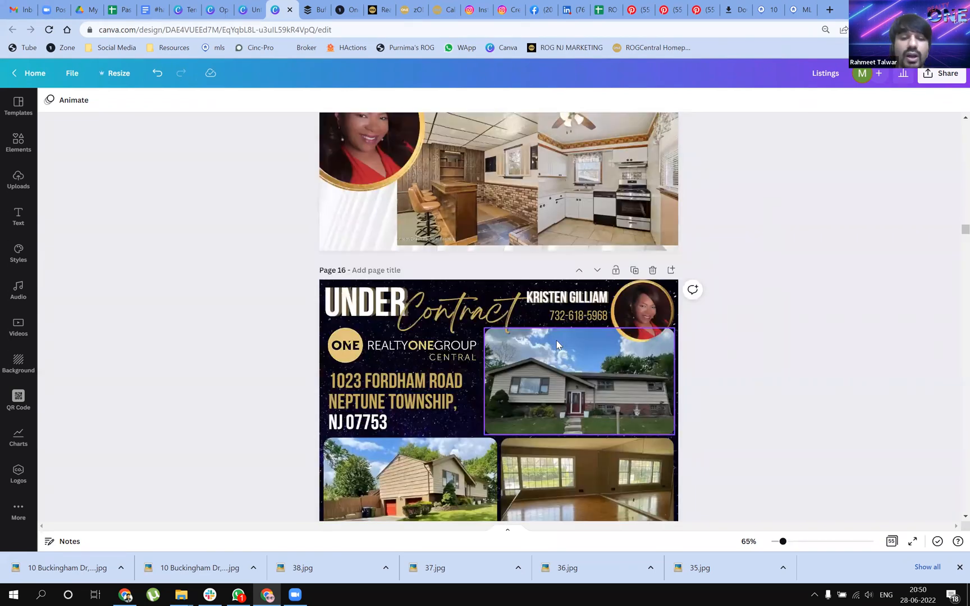
{"action": "scroll", "coordinate": [569, 342], "scroll_direction": "down", "scroll_amount": 2}
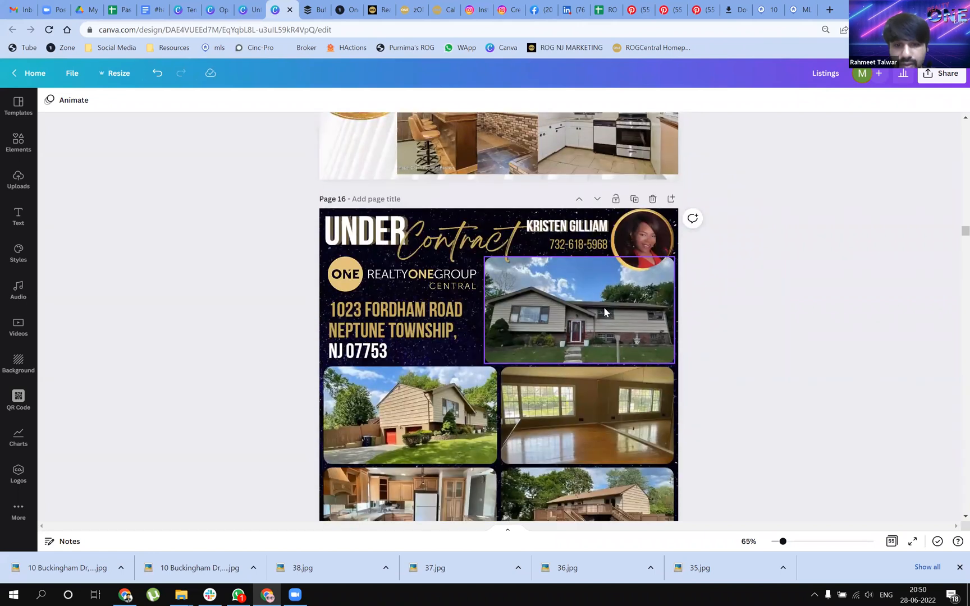
{"action": "scroll", "coordinate": [603, 306], "scroll_direction": "down", "scroll_amount": 5}
{"action": "scroll", "coordinate": [604, 308], "scroll_direction": "down", "scroll_amount": 5}
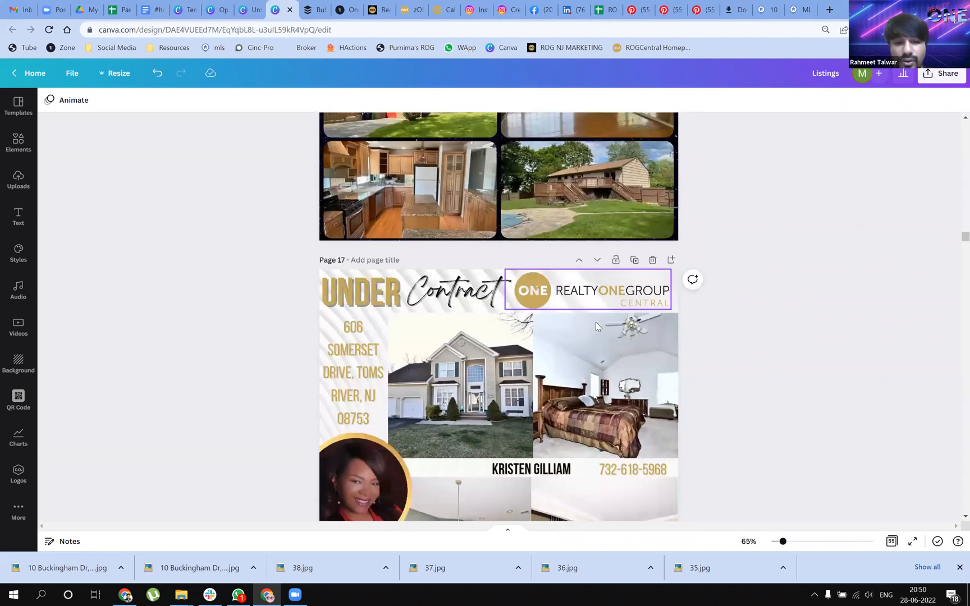
{"action": "scroll", "coordinate": [595, 326], "scroll_direction": "down", "scroll_amount": 5}
{"action": "scroll", "coordinate": [592, 331], "scroll_direction": "down", "scroll_amount": 20}
{"action": "scroll", "coordinate": [592, 333], "scroll_direction": "up", "scroll_amount": 1}
{"action": "scroll", "coordinate": [591, 335], "scroll_direction": "down", "scroll_amount": 2}
{"action": "scroll", "coordinate": [591, 334], "scroll_direction": "down", "scroll_amount": 15}
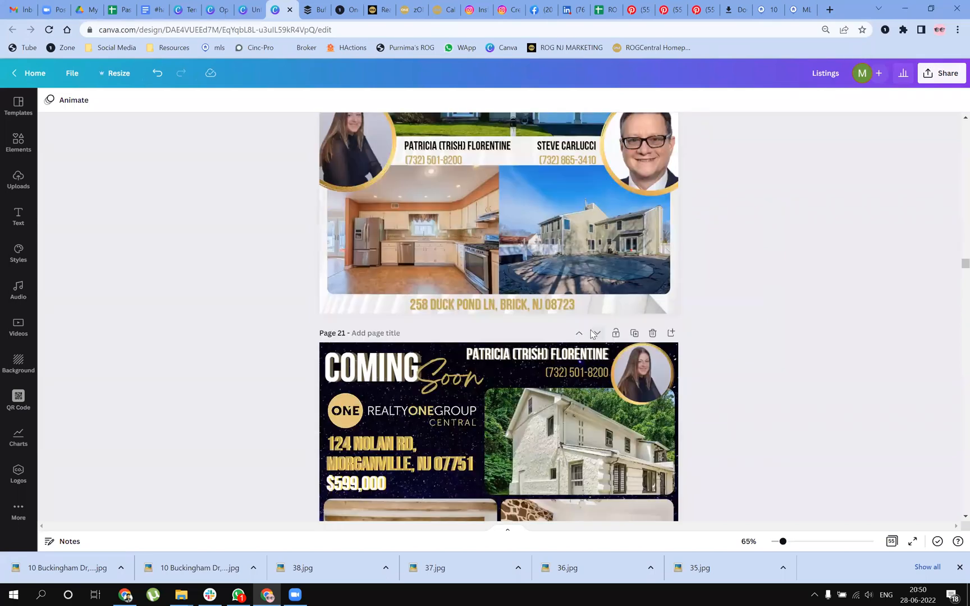
Examine the backgrounds and photo layouts of the listing posts on pages 22 to 45
{"action": "scroll", "coordinate": [590, 334], "scroll_direction": "down", "scroll_amount": 19}
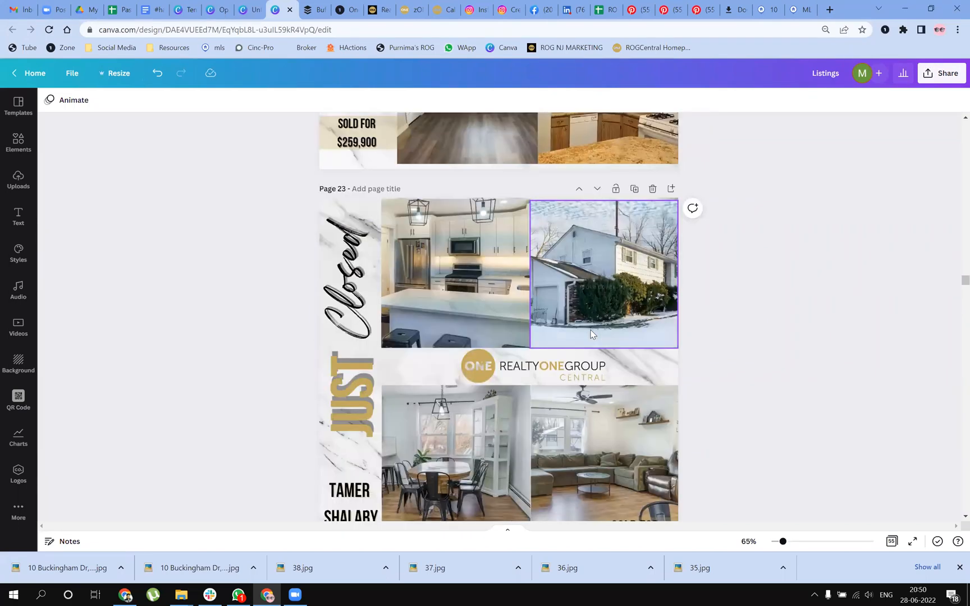
{"action": "scroll", "coordinate": [591, 331], "scroll_direction": "down", "scroll_amount": 10}
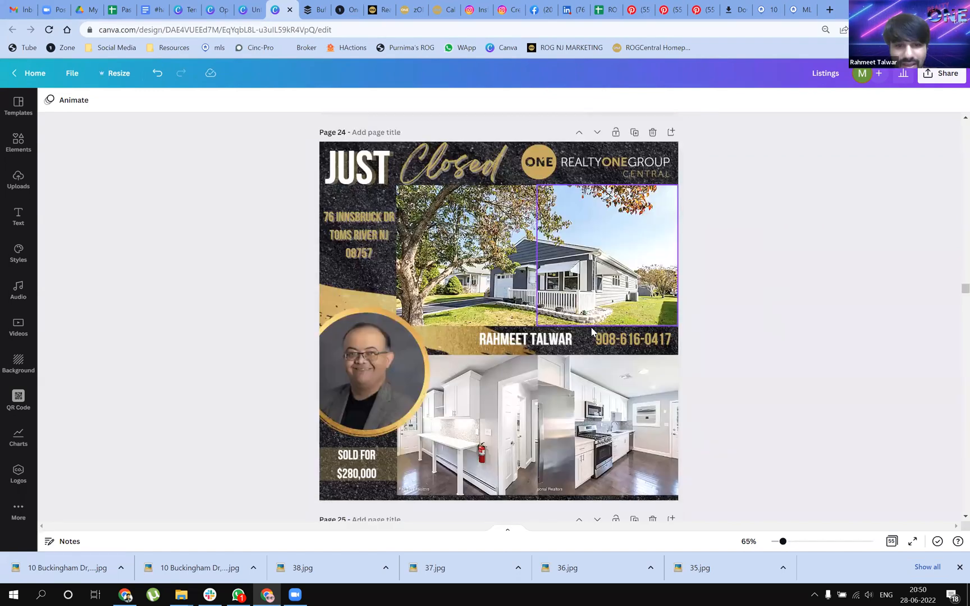
{"action": "scroll", "coordinate": [591, 332], "scroll_direction": "down", "scroll_amount": 14}
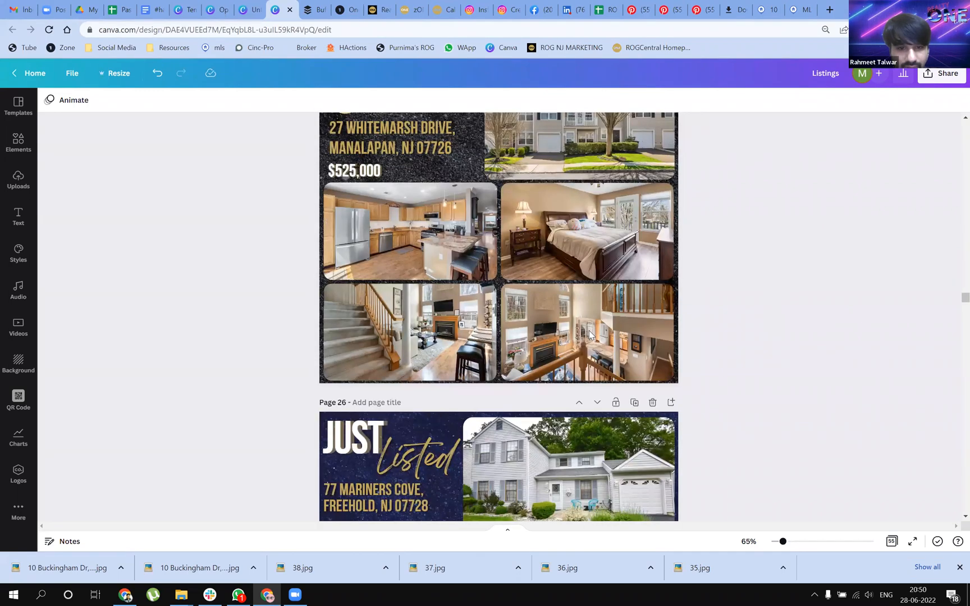
{"action": "scroll", "coordinate": [589, 335], "scroll_direction": "down", "scroll_amount": 18}
{"action": "scroll", "coordinate": [587, 335], "scroll_direction": "down", "scroll_amount": 8}
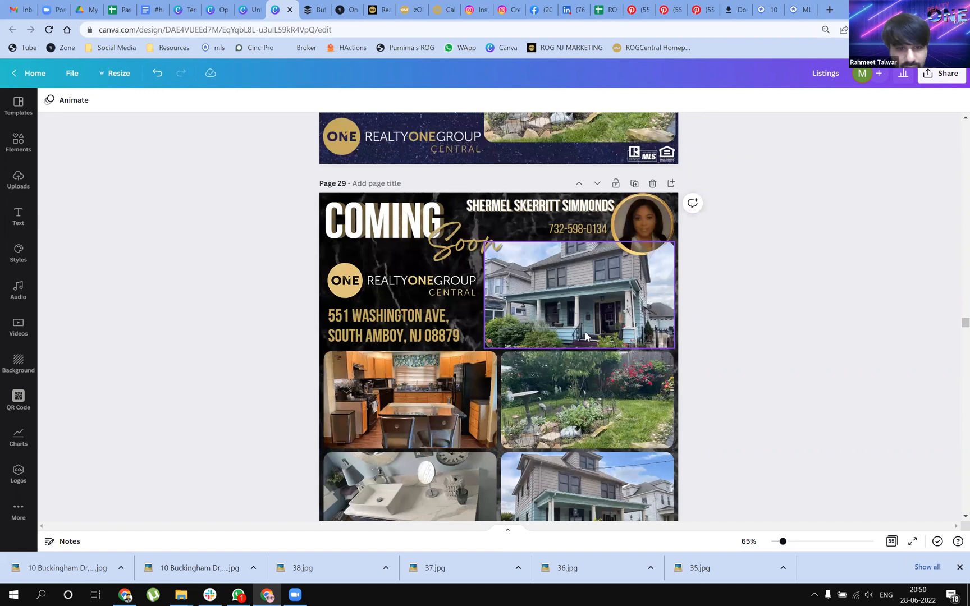
{"action": "scroll", "coordinate": [582, 335], "scroll_direction": "down", "scroll_amount": 20}
{"action": "scroll", "coordinate": [581, 339], "scroll_direction": "down", "scroll_amount": 15}
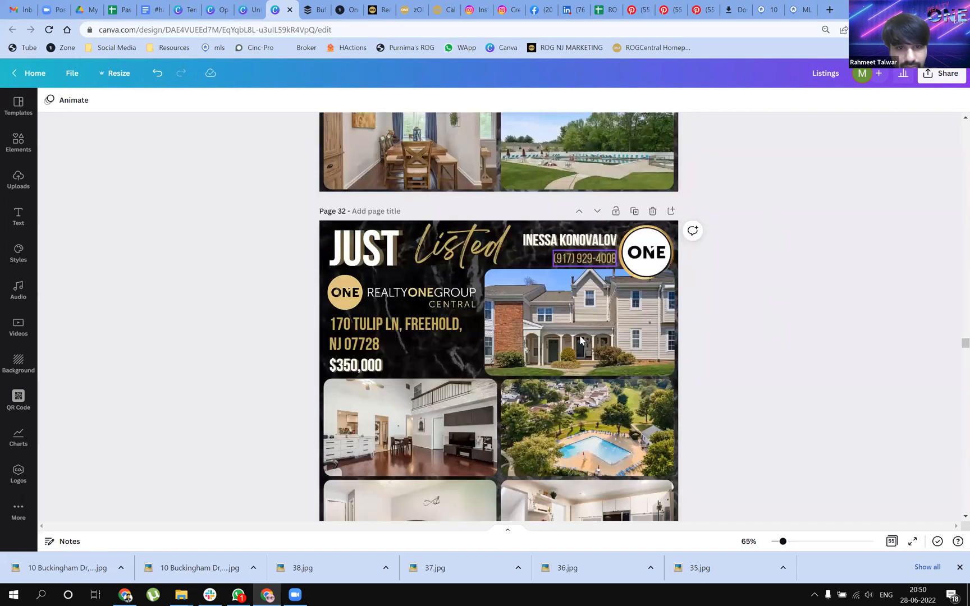
{"action": "scroll", "coordinate": [580, 339], "scroll_direction": "down", "scroll_amount": 20}
{"action": "scroll", "coordinate": [580, 339], "scroll_direction": "down", "scroll_amount": 20}
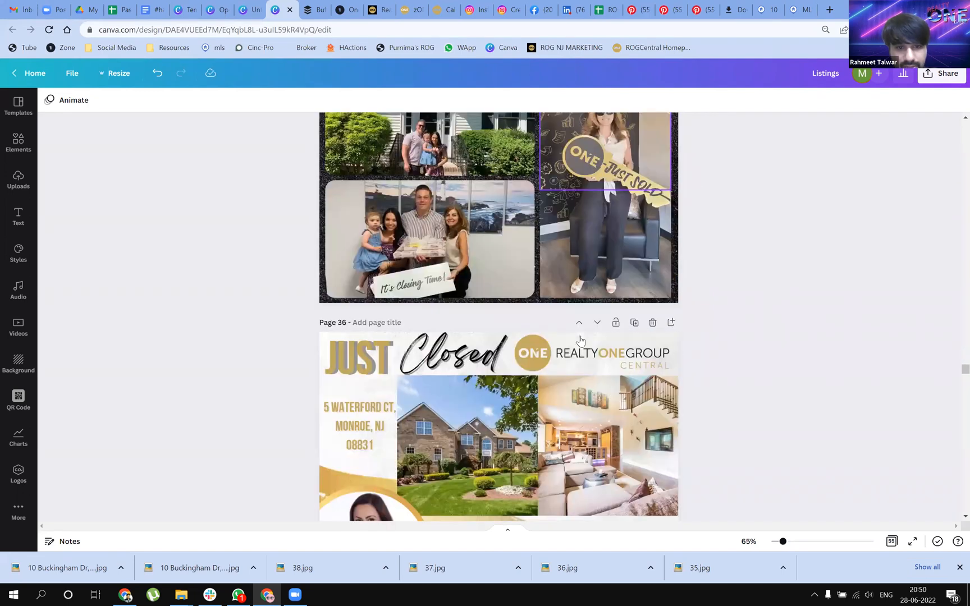
{"action": "scroll", "coordinate": [580, 339], "scroll_direction": "down", "scroll_amount": 20}
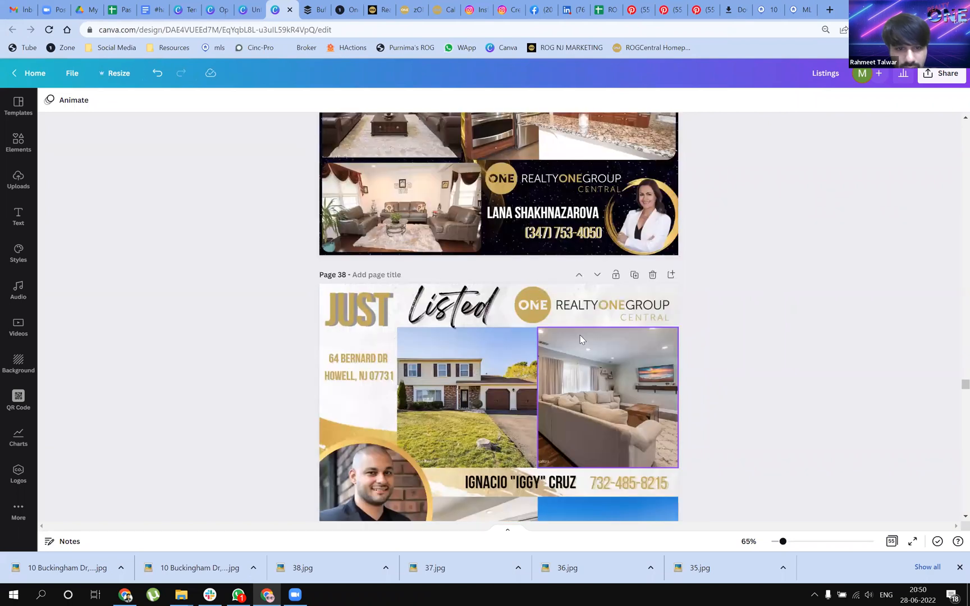
{"action": "scroll", "coordinate": [579, 336], "scroll_direction": "down", "scroll_amount": 8}
{"action": "scroll", "coordinate": [580, 339], "scroll_direction": "down", "scroll_amount": 8}
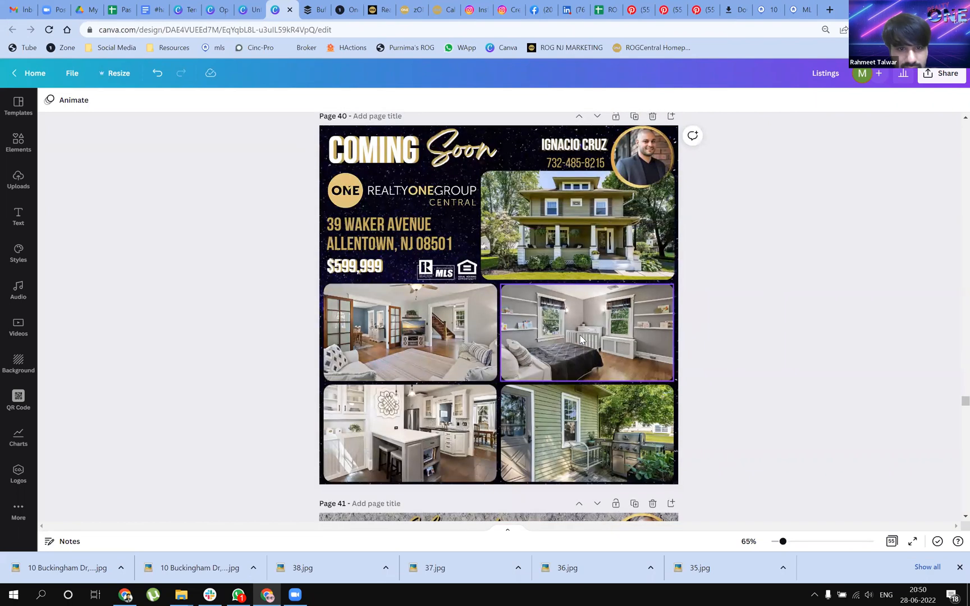
{"action": "scroll", "coordinate": [580, 339], "scroll_direction": "down", "scroll_amount": 13}
{"action": "scroll", "coordinate": [580, 339], "scroll_direction": "down", "scroll_amount": 5}
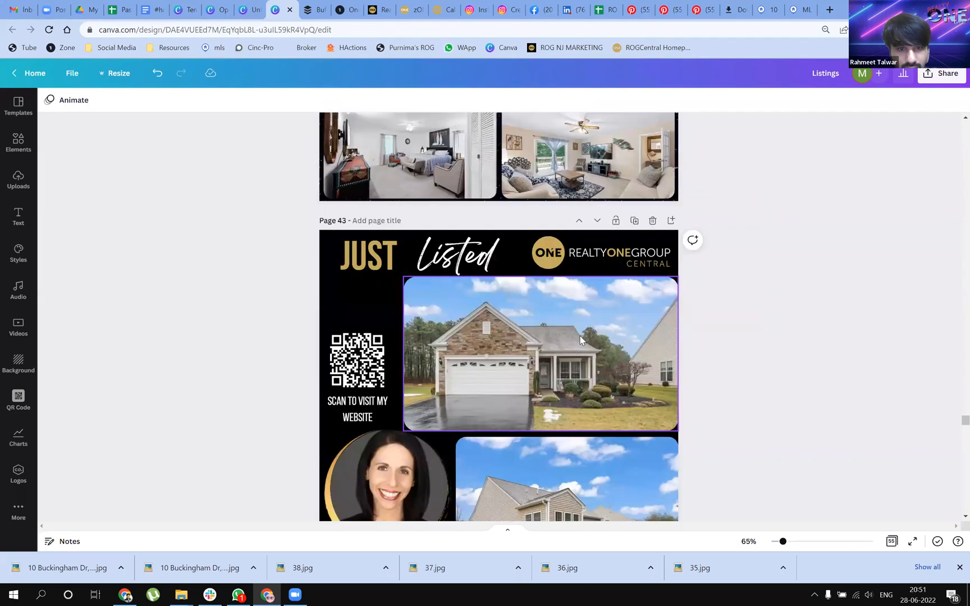
{"action": "scroll", "coordinate": [580, 339], "scroll_direction": "down", "scroll_amount": 14}
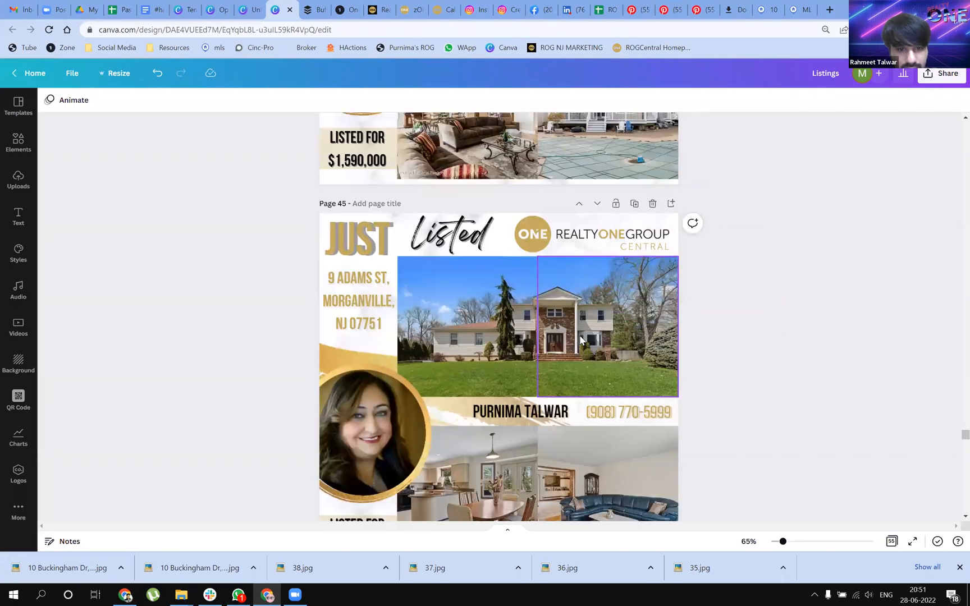
Duplicate the $1,395,000 Open House post on page 47
{"action": "scroll", "coordinate": [251, 195], "scroll_direction": "down", "scroll_amount": 8}
{"action": "scroll", "coordinate": [336, 230], "scroll_direction": "down", "scroll_amount": 8}
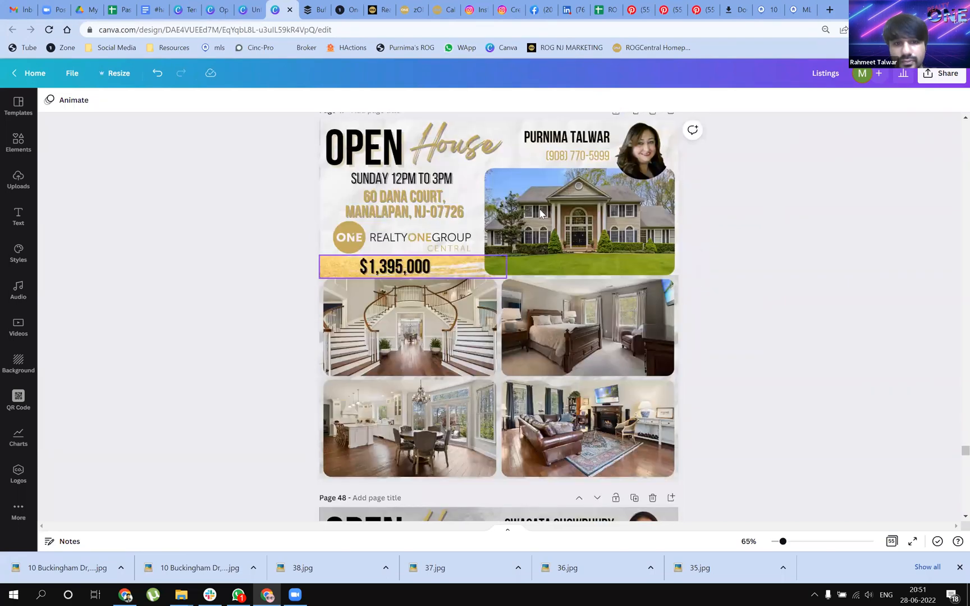
{"action": "scroll", "coordinate": [585, 484], "scroll_direction": "up", "scroll_amount": 2}
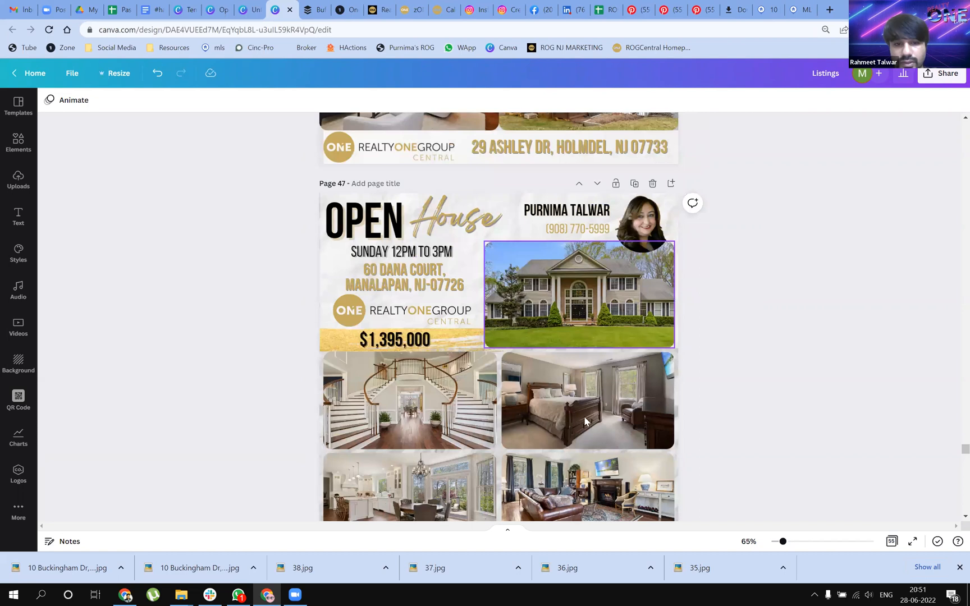
{"action": "scroll", "coordinate": [587, 477], "scroll_direction": "down", "scroll_amount": 1}
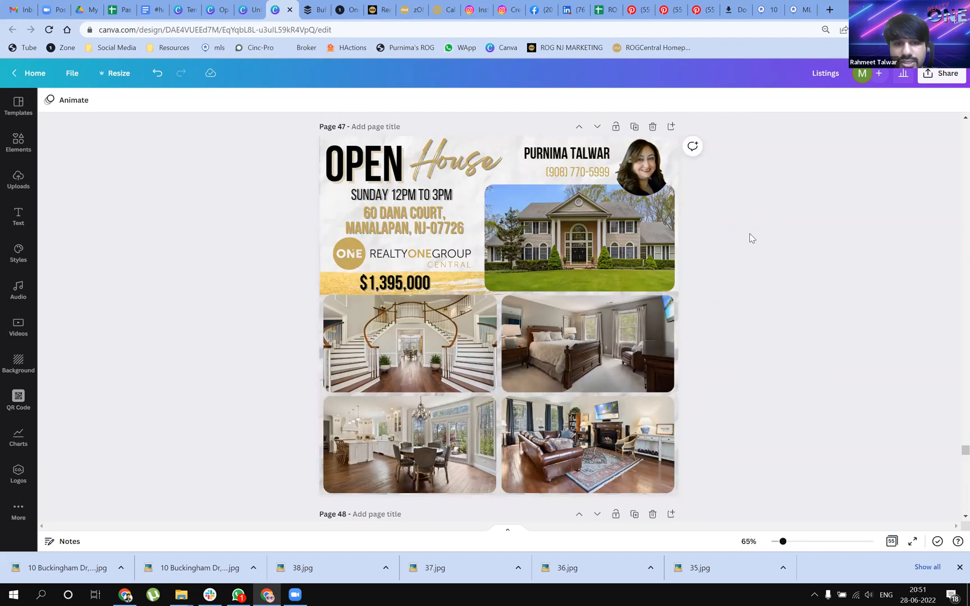
{"action": "left_click", "coordinate": [636, 127]}
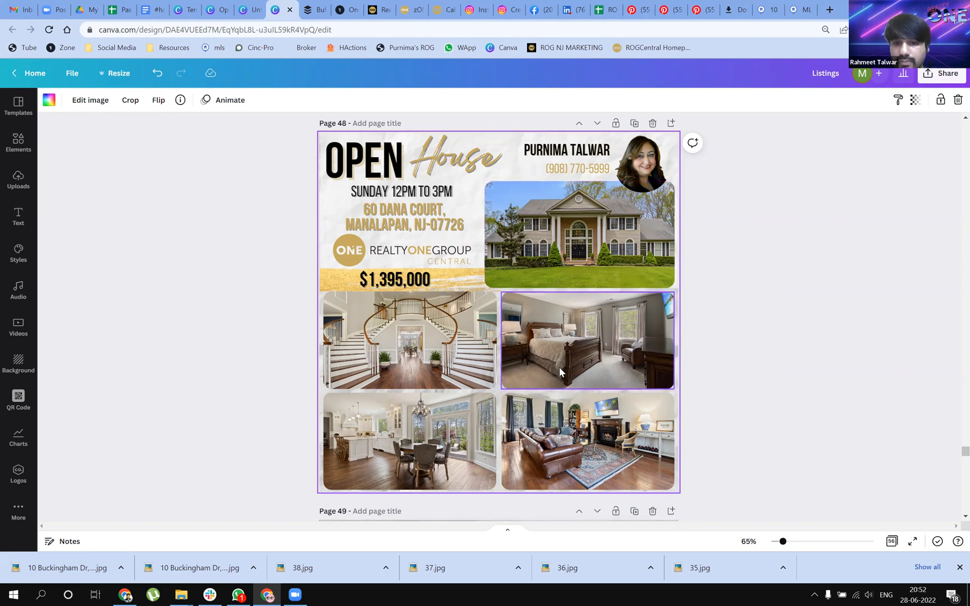
Examine the layouts of the Open House and Just Listed posts on pages 48 to 54
{"action": "scroll", "coordinate": [559, 366], "scroll_direction": "down", "scroll_amount": 5}
{"action": "scroll", "coordinate": [609, 364], "scroll_direction": "down", "scroll_amount": 6}
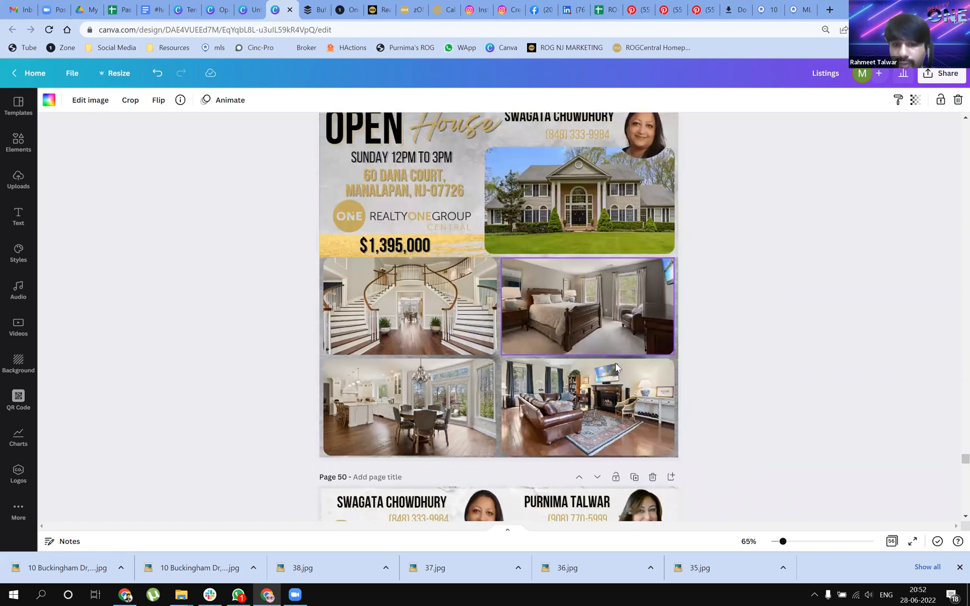
{"action": "scroll", "coordinate": [617, 363], "scroll_direction": "down", "scroll_amount": 5}
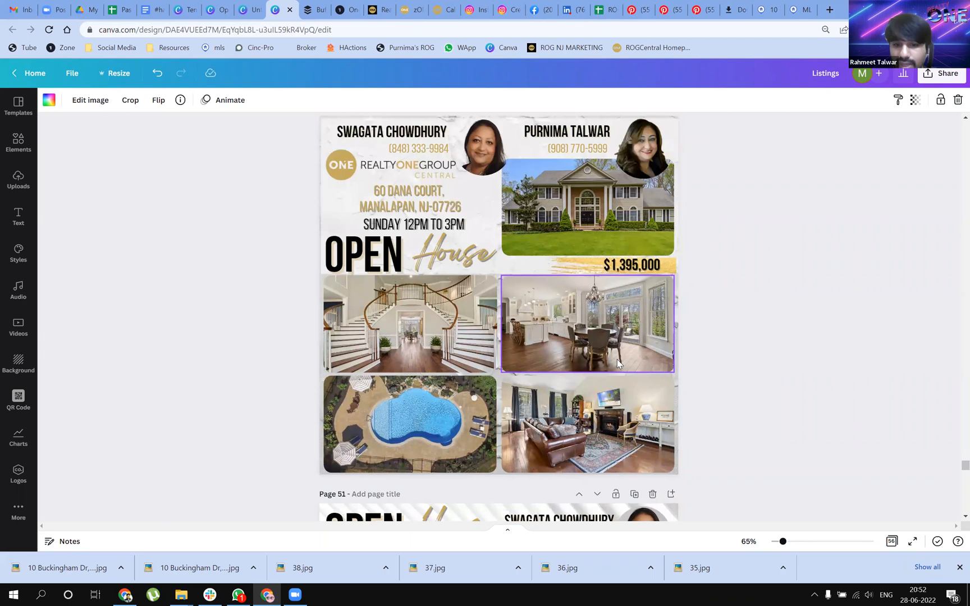
{"action": "scroll", "coordinate": [661, 366], "scroll_direction": "down", "scroll_amount": 6}
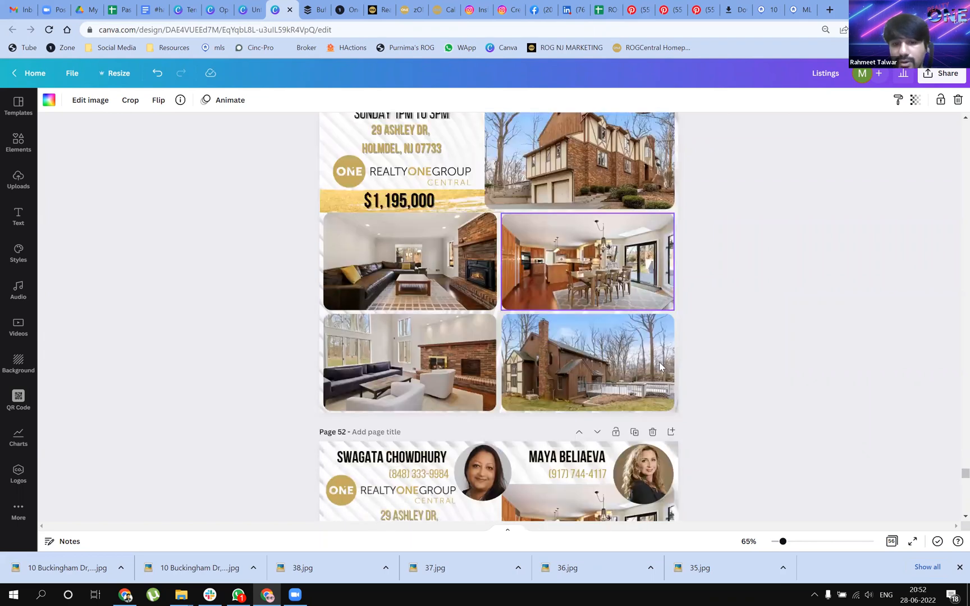
{"action": "scroll", "coordinate": [660, 366], "scroll_direction": "down", "scroll_amount": 15}
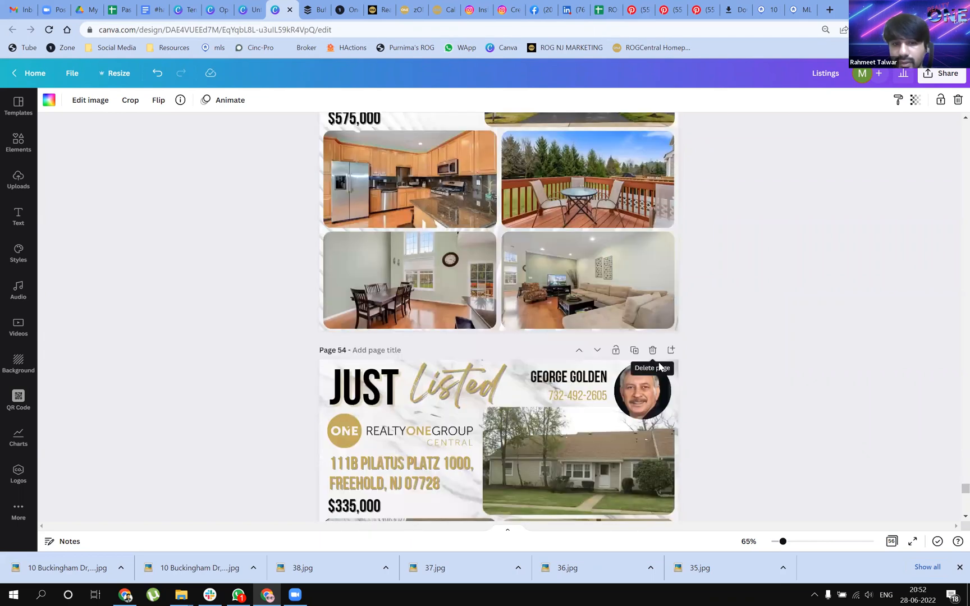
{"action": "scroll", "coordinate": [877, 163], "scroll_direction": "down", "scroll_amount": 4}
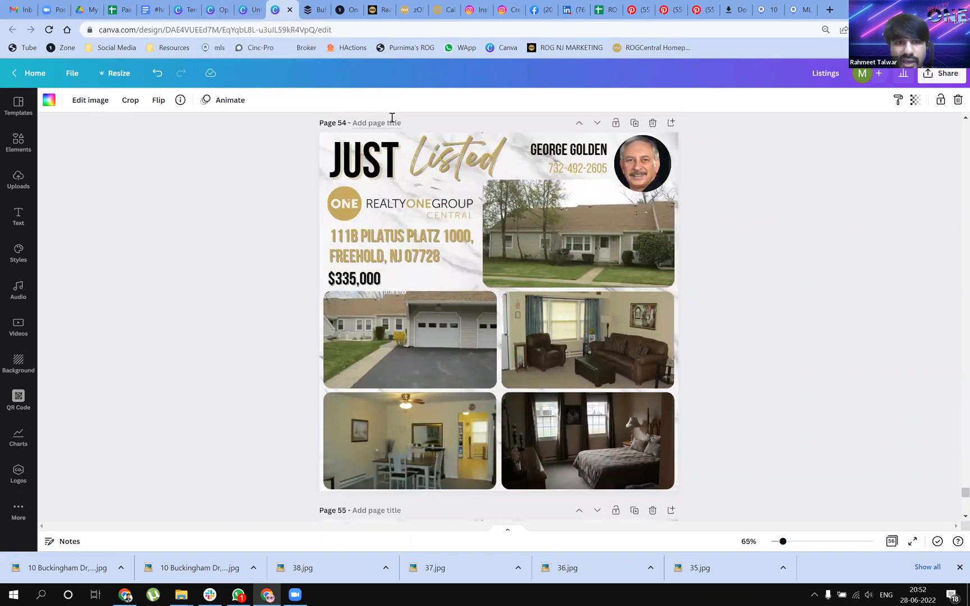
Leave the listing posts and go from the Giving Tuesday template preview to the Canva home page
{"action": "left_click", "coordinate": [247, 11]}
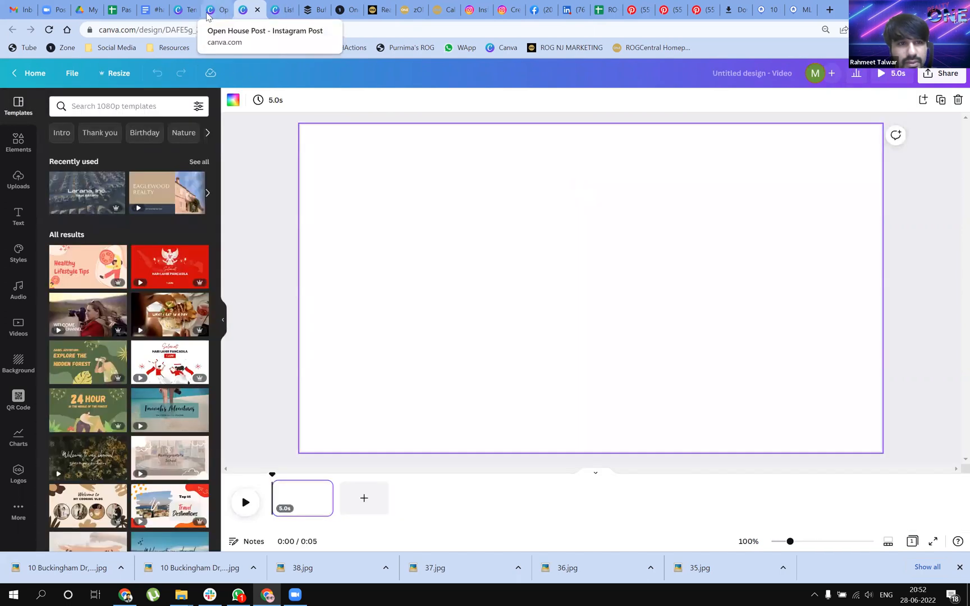
{"action": "left_click", "coordinate": [210, 10]}
{"action": "left_click", "coordinate": [186, 10]}
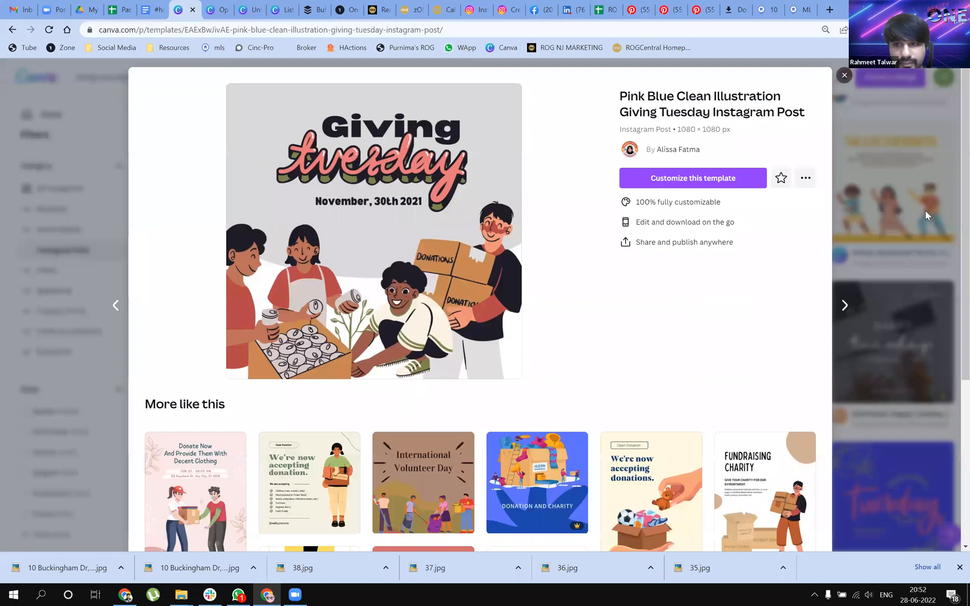
{"action": "left_click", "coordinate": [62, 78]}
{"action": "left_click", "coordinate": [63, 78]}
Open the Earn More Get More Zero Compromise video from the recent designs, play it, and close it
{"action": "scroll", "coordinate": [634, 293], "scroll_direction": "down", "scroll_amount": 1}
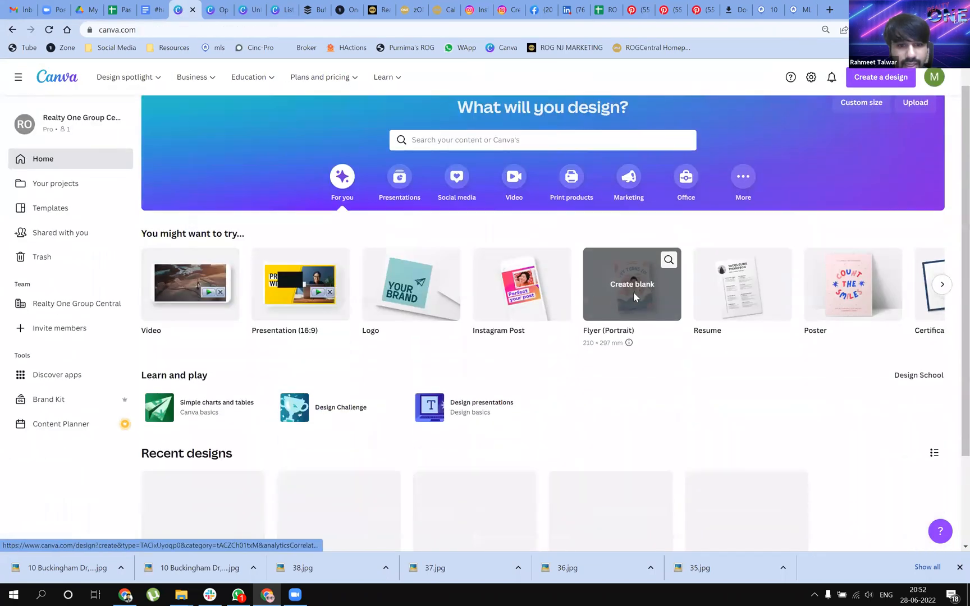
{"action": "scroll", "coordinate": [633, 292], "scroll_direction": "down", "scroll_amount": 5}
{"action": "scroll", "coordinate": [938, 323], "scroll_direction": "down", "scroll_amount": 2}
{"action": "scroll", "coordinate": [954, 310], "scroll_direction": "down", "scroll_amount": 2}
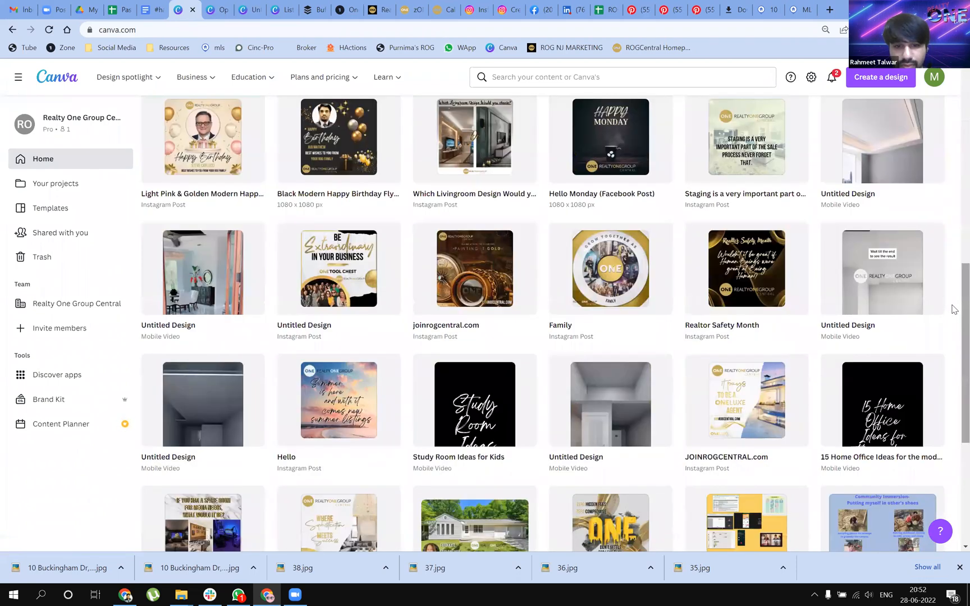
{"action": "scroll", "coordinate": [952, 309], "scroll_direction": "down", "scroll_amount": 5}
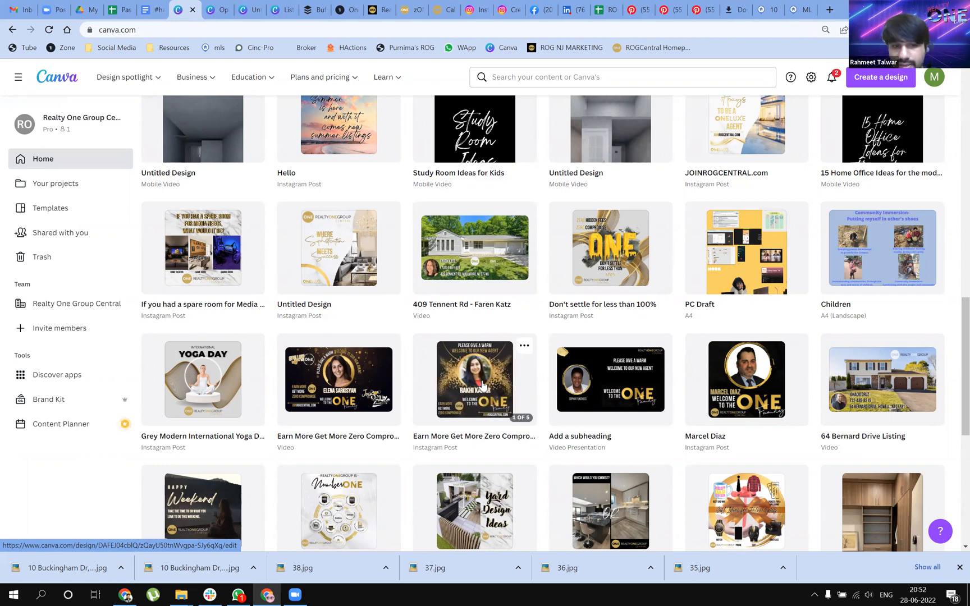
{"action": "left_click", "coordinate": [319, 379]}
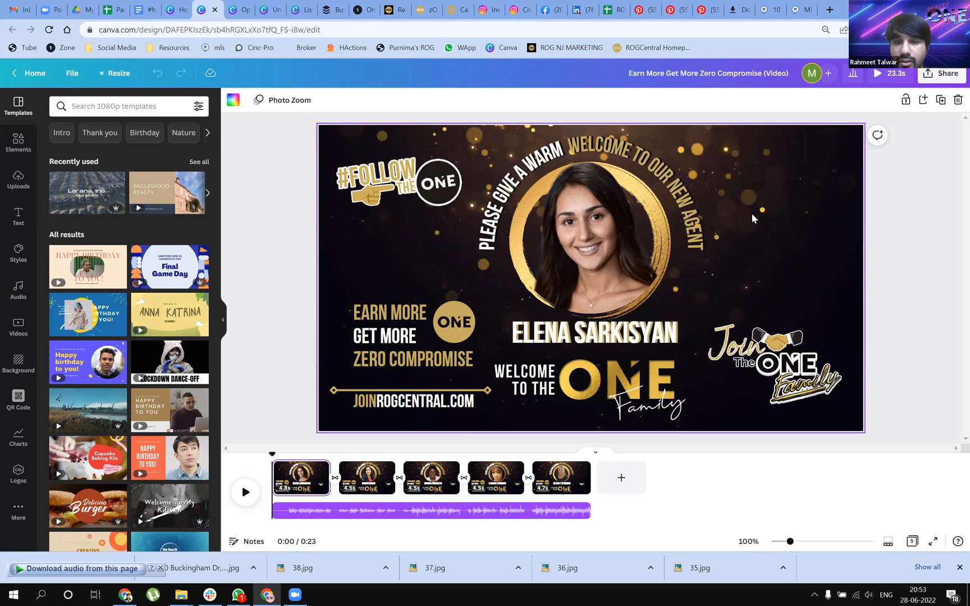
{"action": "left_click", "coordinate": [245, 492]}
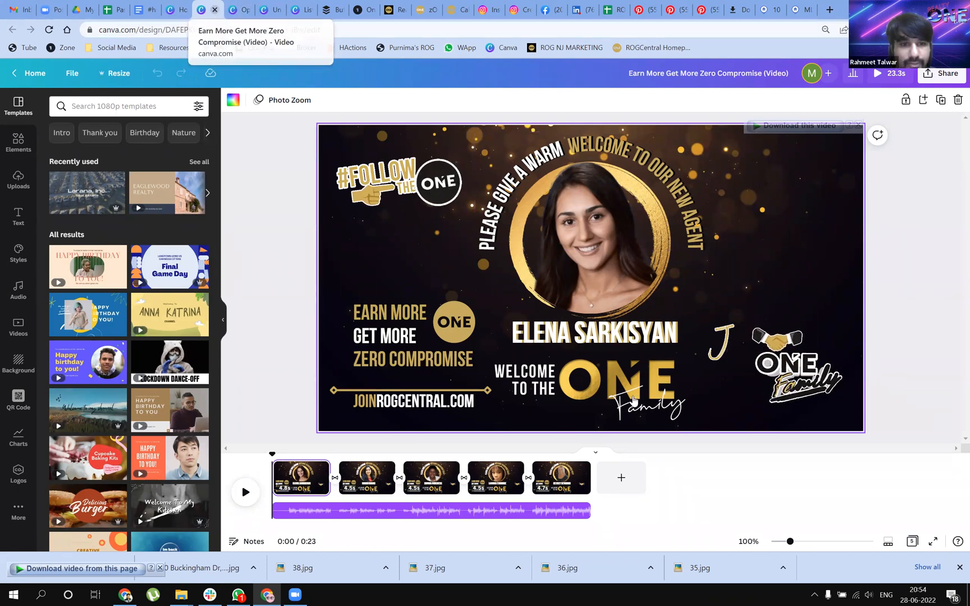
{"action": "key", "text": "ctrl+w"}
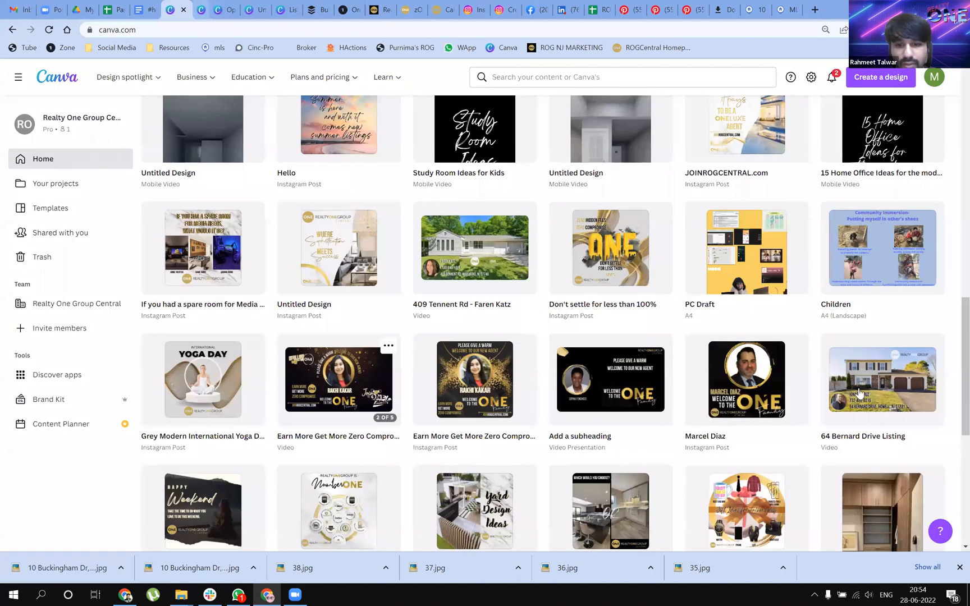
Look through the older recent designs for a property listing video to use as an example
{"action": "scroll", "coordinate": [858, 392], "scroll_direction": "down", "scroll_amount": 1}
{"action": "scroll", "coordinate": [856, 391], "scroll_direction": "down", "scroll_amount": 2}
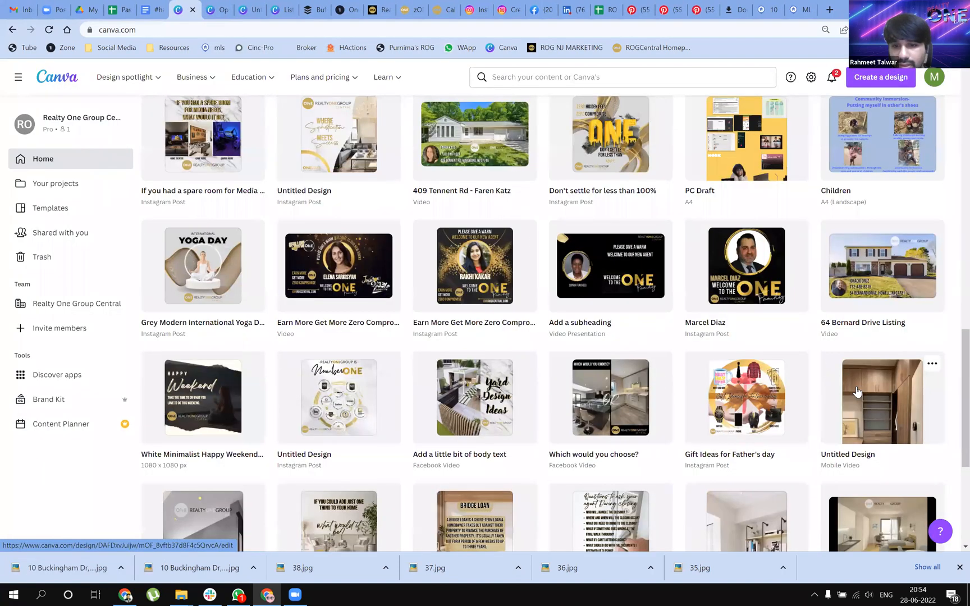
{"action": "scroll", "coordinate": [856, 391], "scroll_direction": "down", "scroll_amount": 1}
{"action": "scroll", "coordinate": [842, 387], "scroll_direction": "down", "scroll_amount": 2}
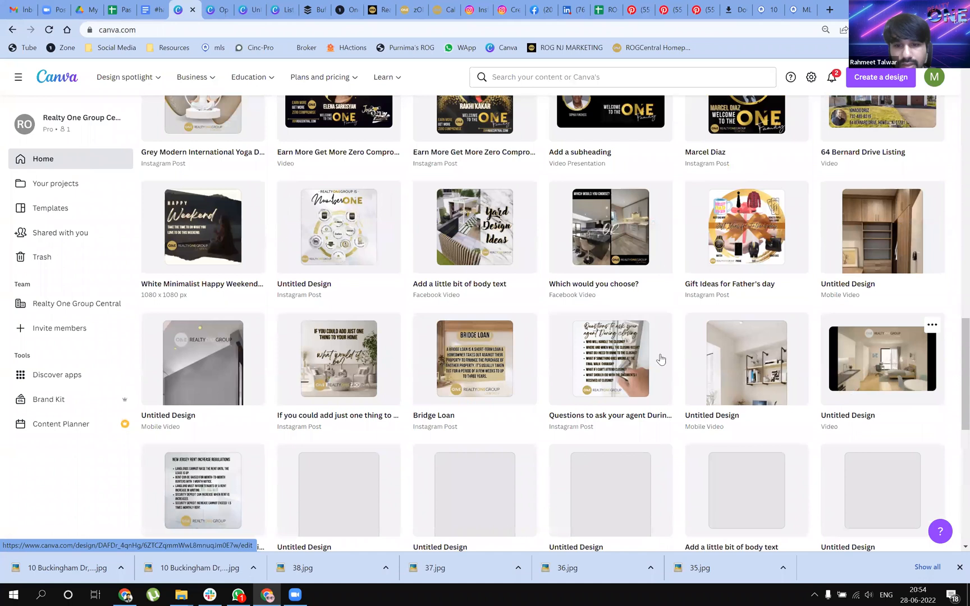
{"action": "scroll", "coordinate": [660, 360], "scroll_direction": "down", "scroll_amount": 1}
{"action": "scroll", "coordinate": [716, 437], "scroll_direction": "down", "scroll_amount": 2}
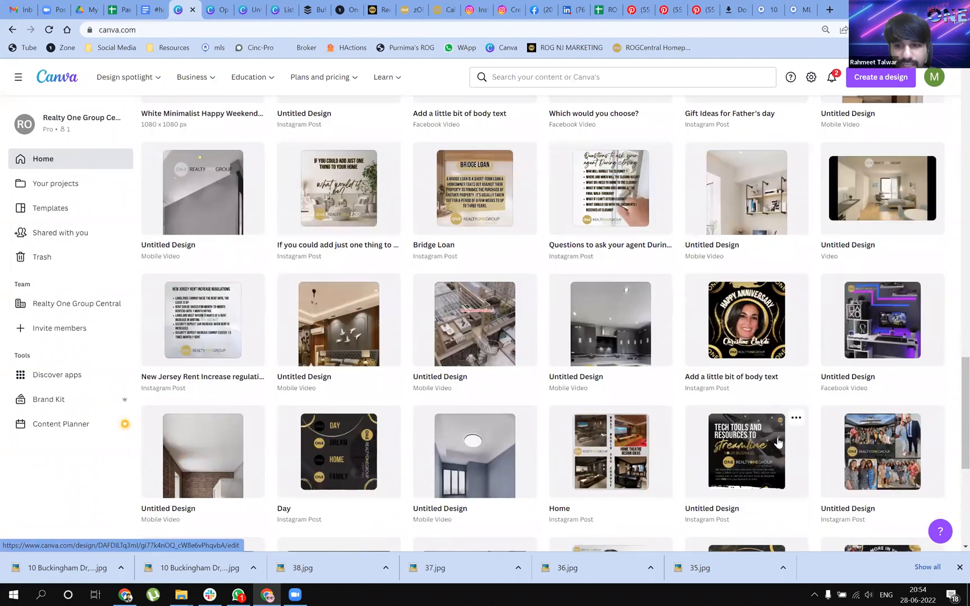
{"action": "scroll", "coordinate": [700, 444], "scroll_direction": "down", "scroll_amount": 3}
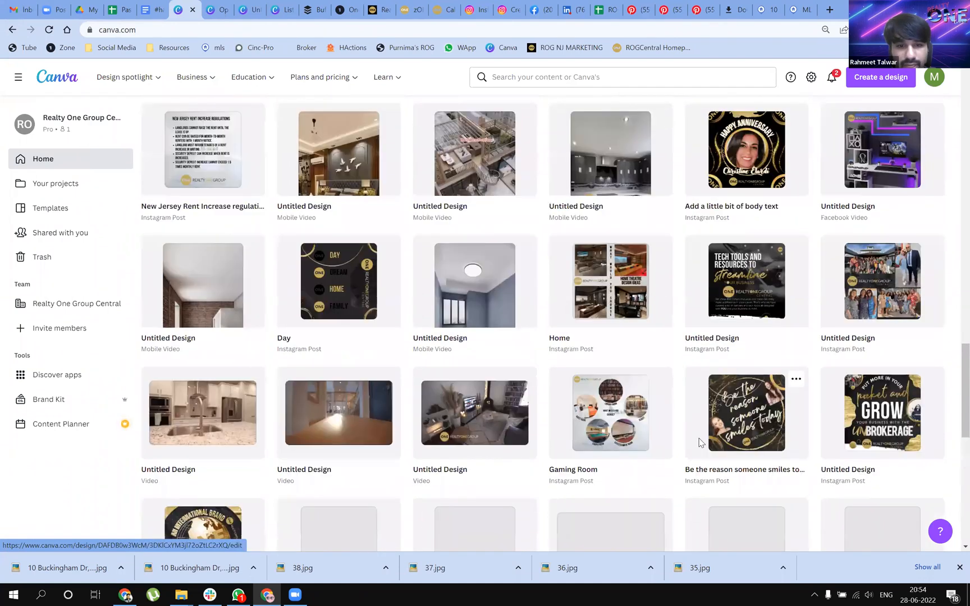
{"action": "scroll", "coordinate": [729, 427], "scroll_direction": "down", "scroll_amount": 1}
{"action": "scroll", "coordinate": [796, 436], "scroll_direction": "down", "scroll_amount": 1}
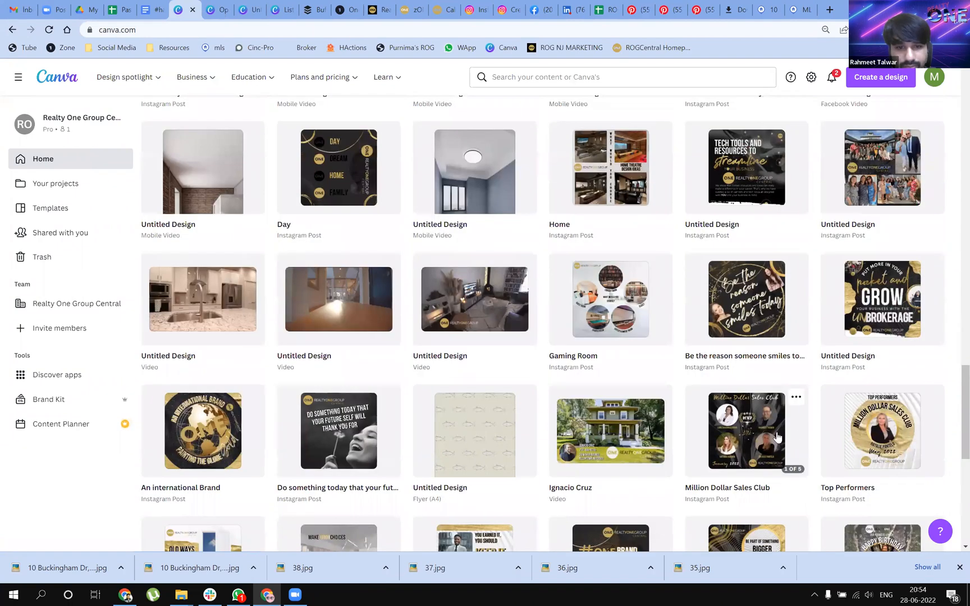
{"action": "scroll", "coordinate": [777, 437], "scroll_direction": "down", "scroll_amount": 3}
{"action": "scroll", "coordinate": [775, 436], "scroll_direction": "down", "scroll_amount": 4}
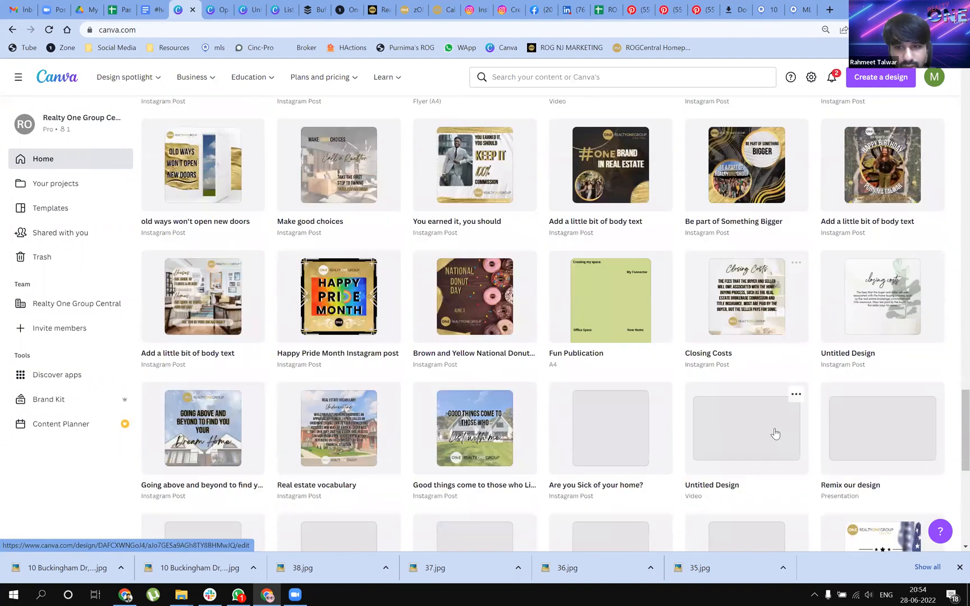
{"action": "scroll", "coordinate": [775, 434], "scroll_direction": "down", "scroll_amount": 3}
{"action": "scroll", "coordinate": [587, 423], "scroll_direction": "down", "scroll_amount": 2}
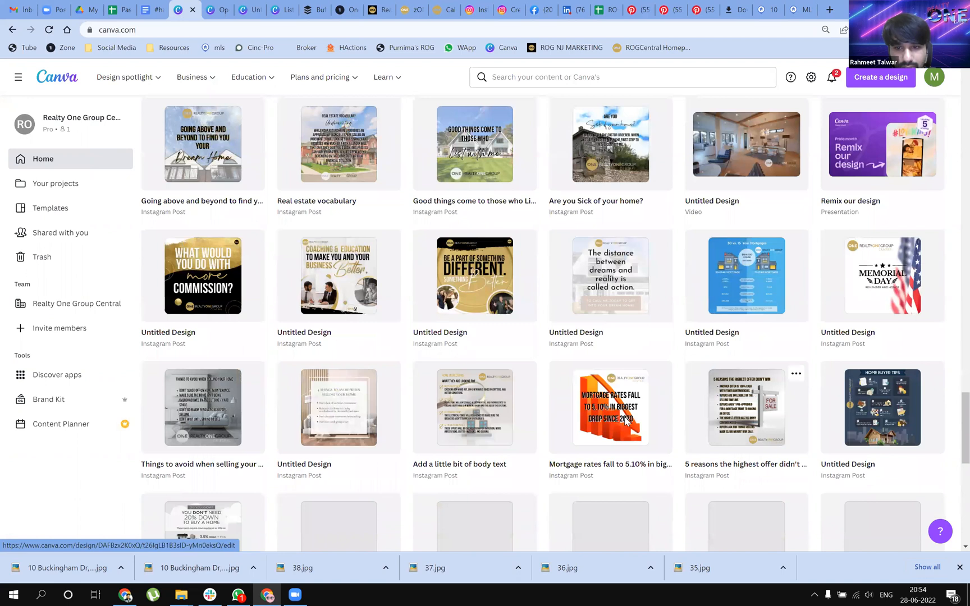
{"action": "scroll", "coordinate": [627, 421], "scroll_direction": "down", "scroll_amount": 6}
{"action": "scroll", "coordinate": [625, 418], "scroll_direction": "down", "scroll_amount": 4}
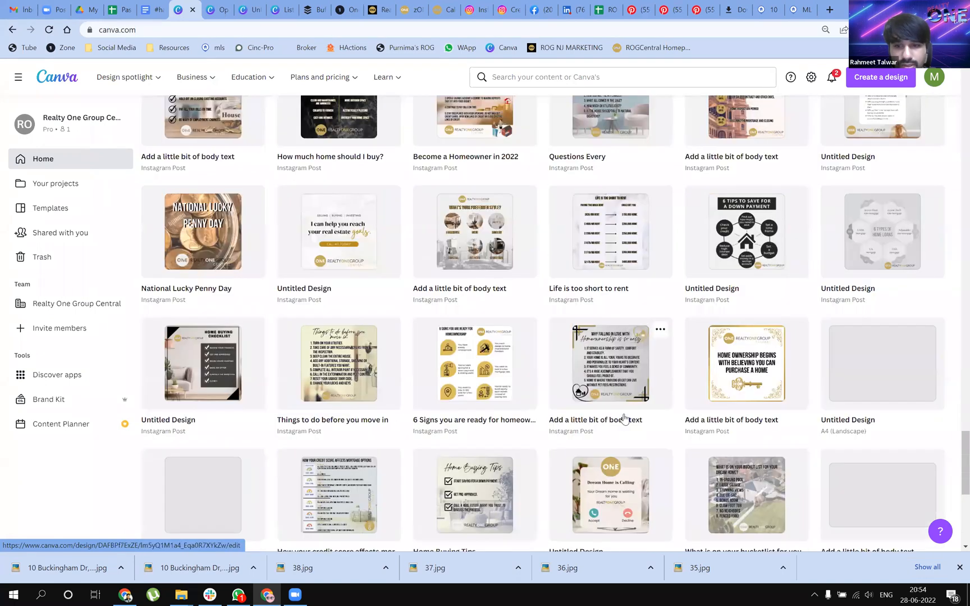
{"action": "scroll", "coordinate": [611, 415], "scroll_direction": "down", "scroll_amount": 3}
{"action": "scroll", "coordinate": [321, 347], "scroll_direction": "down", "scroll_amount": 2}
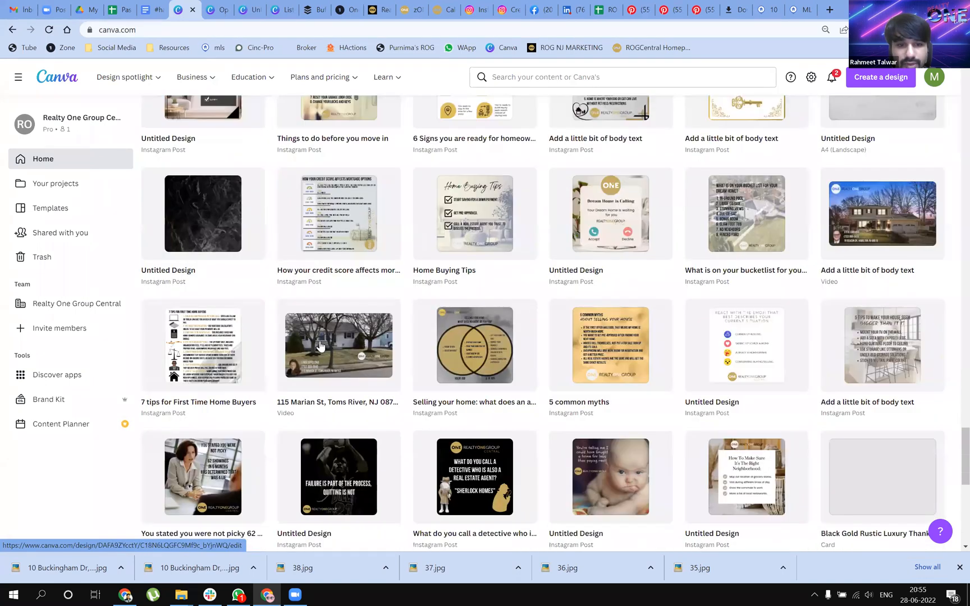
Open the Toms River listing video and play its opening clips up to the living-room photo
{"action": "left_click", "coordinate": [320, 346]}
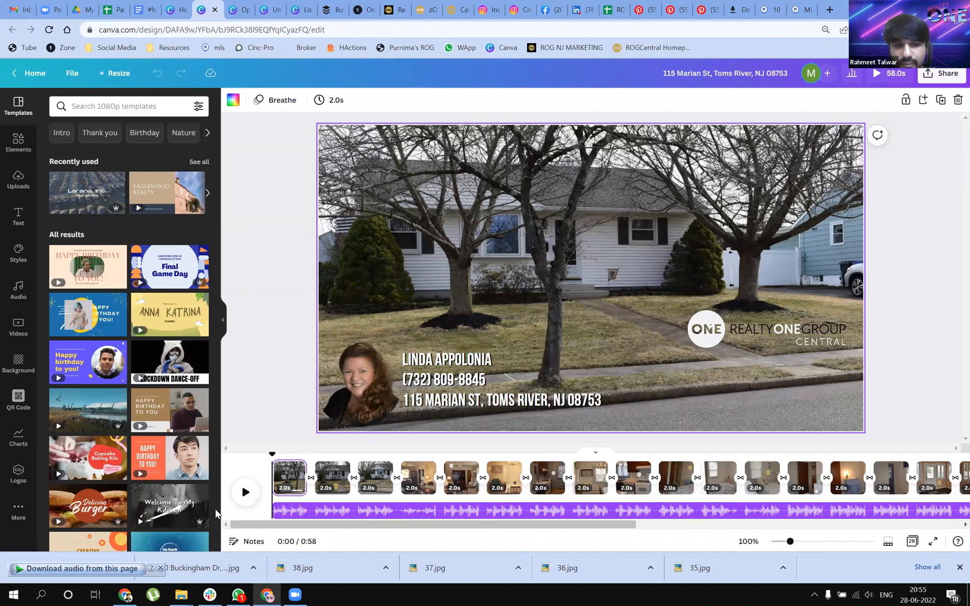
{"action": "key", "text": "space"}
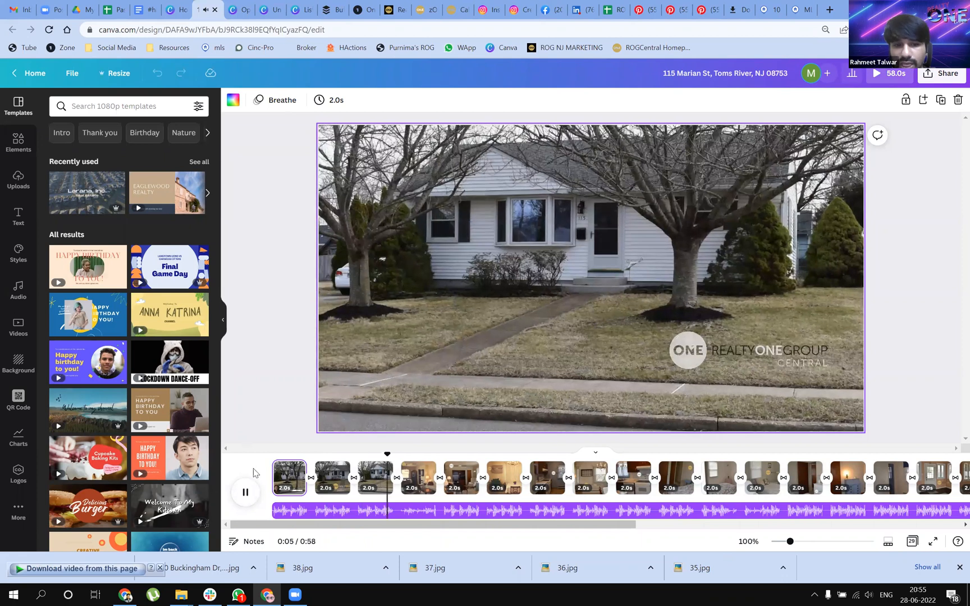
{"action": "left_click", "coordinate": [245, 494]}
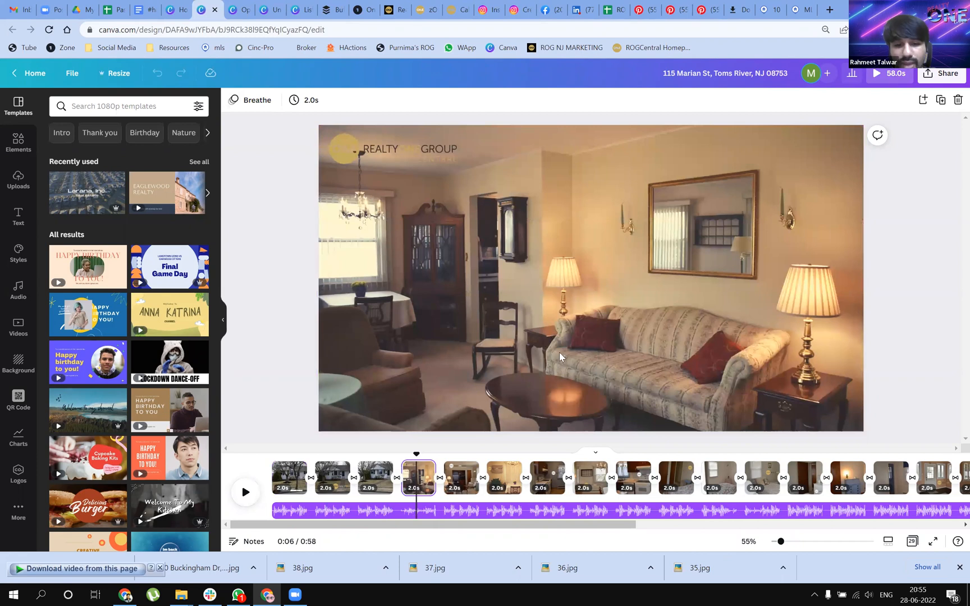
Select the living-room photo in the fourth clip and examine the page animations available for it
{"action": "double_click", "coordinate": [463, 300]}
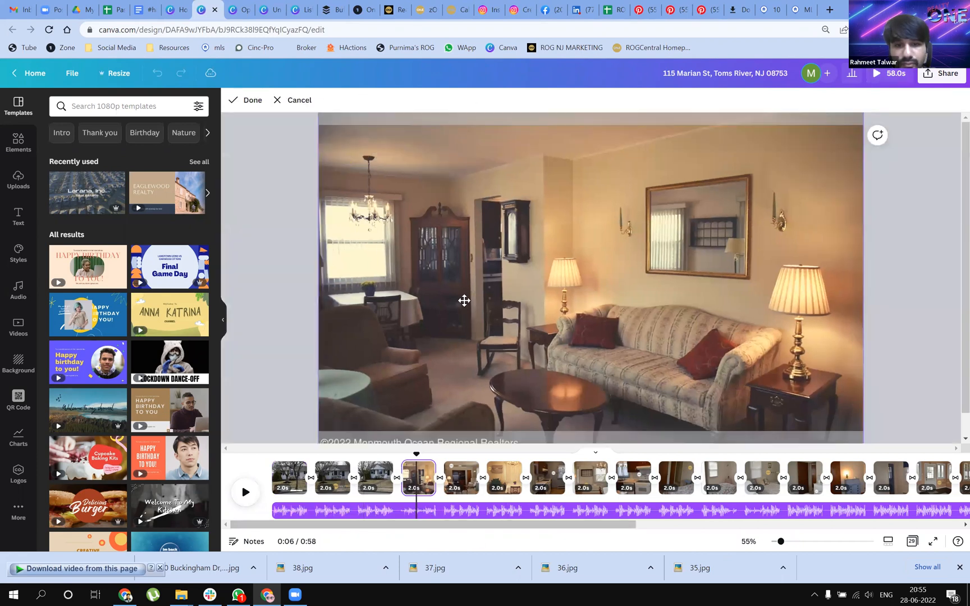
{"action": "left_click", "coordinate": [950, 301]}
{"action": "left_click", "coordinate": [670, 275]}
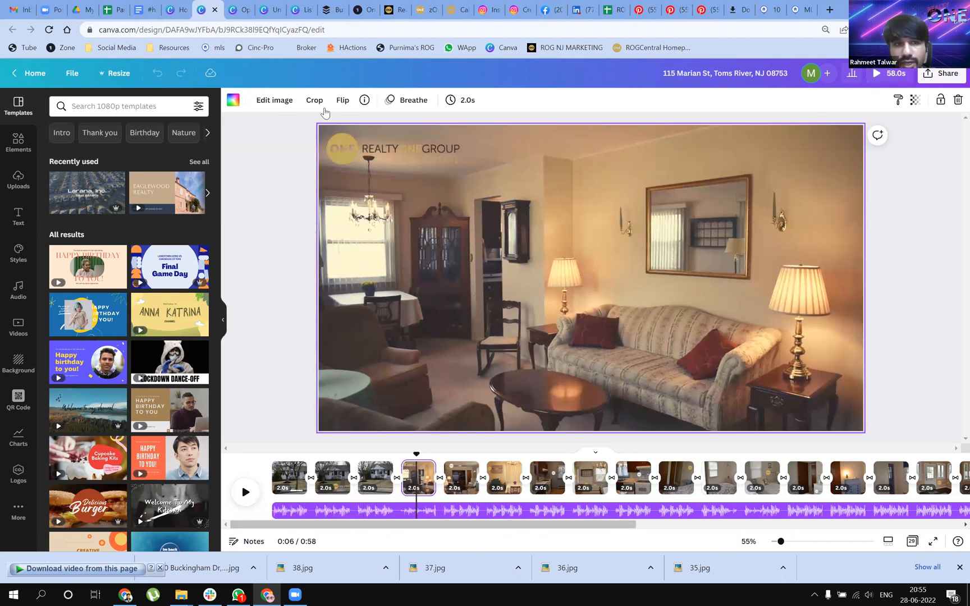
{"action": "left_click", "coordinate": [416, 101]}
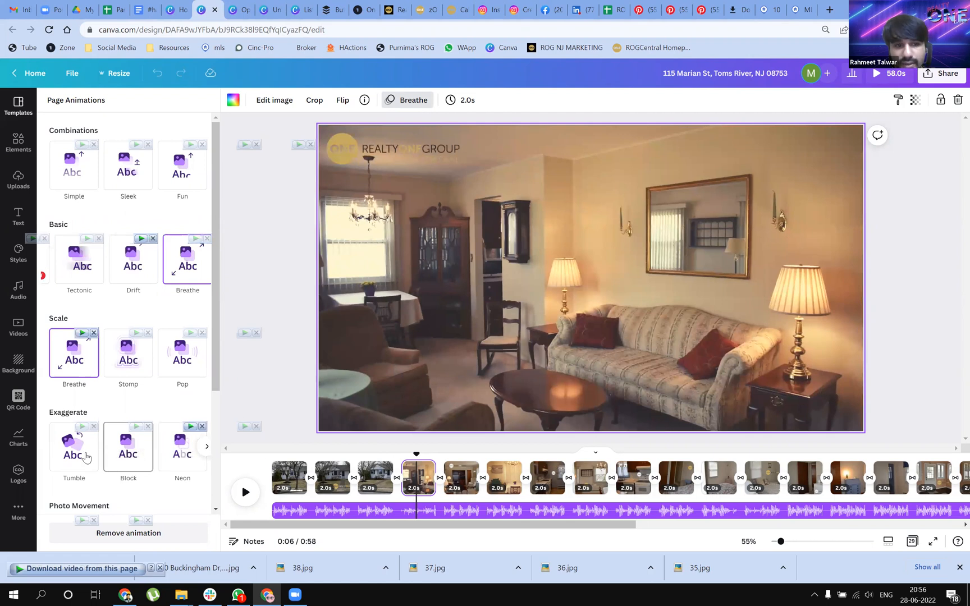
{"action": "scroll", "coordinate": [88, 459], "scroll_direction": "down", "scroll_amount": 3}
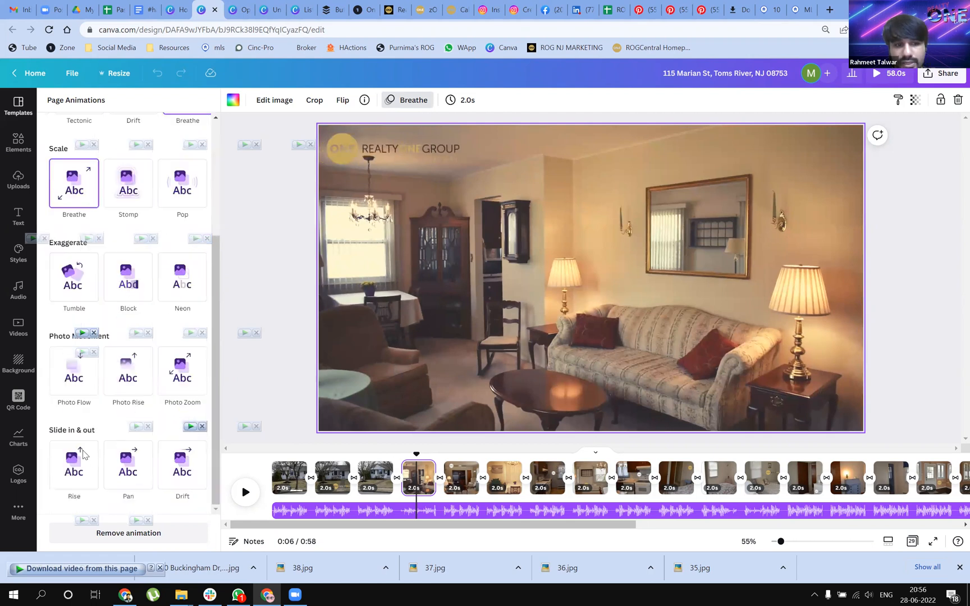
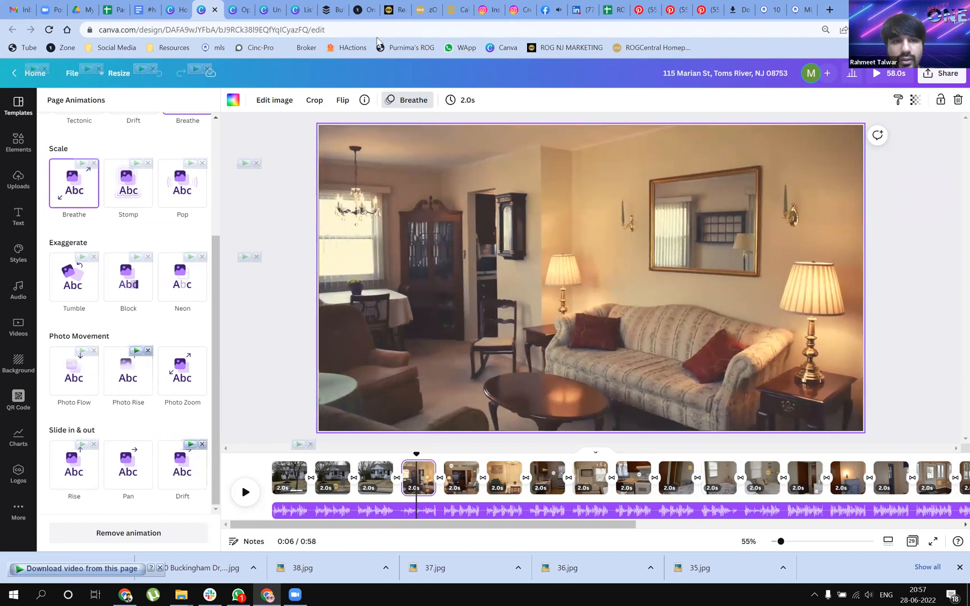
Close the Toms River video and the Open House Post, and look through the uploaded house photos in the blank video
{"action": "left_click", "coordinate": [215, 10]}
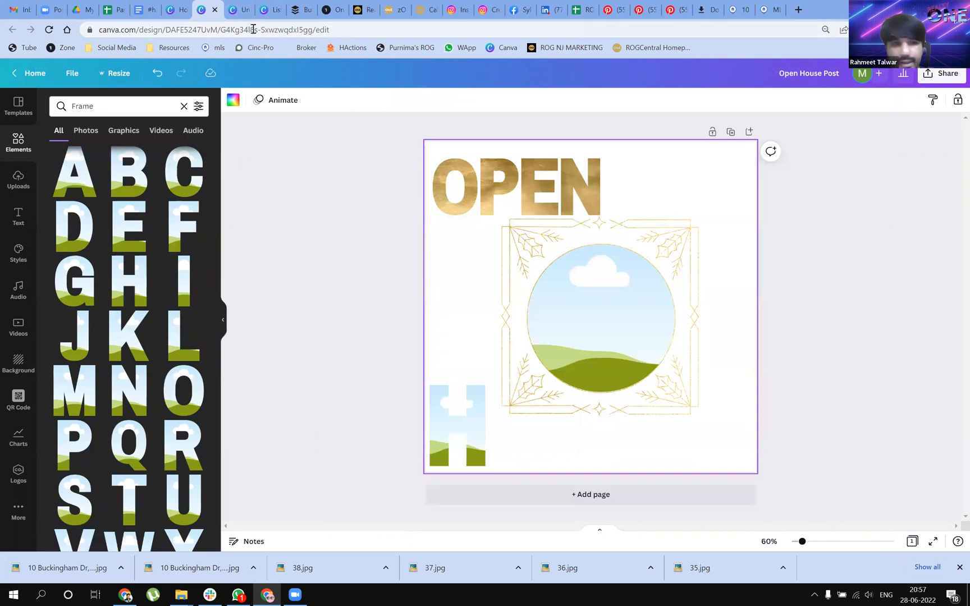
{"action": "left_click", "coordinate": [214, 10]}
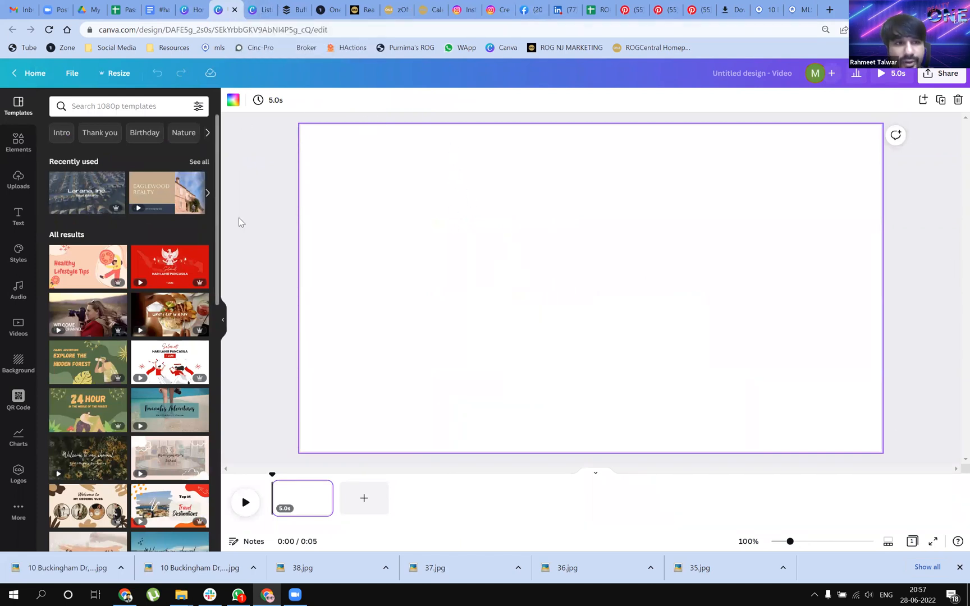
{"action": "left_click", "coordinate": [18, 181]}
{"action": "scroll", "coordinate": [104, 240], "scroll_direction": "down", "scroll_amount": 10}
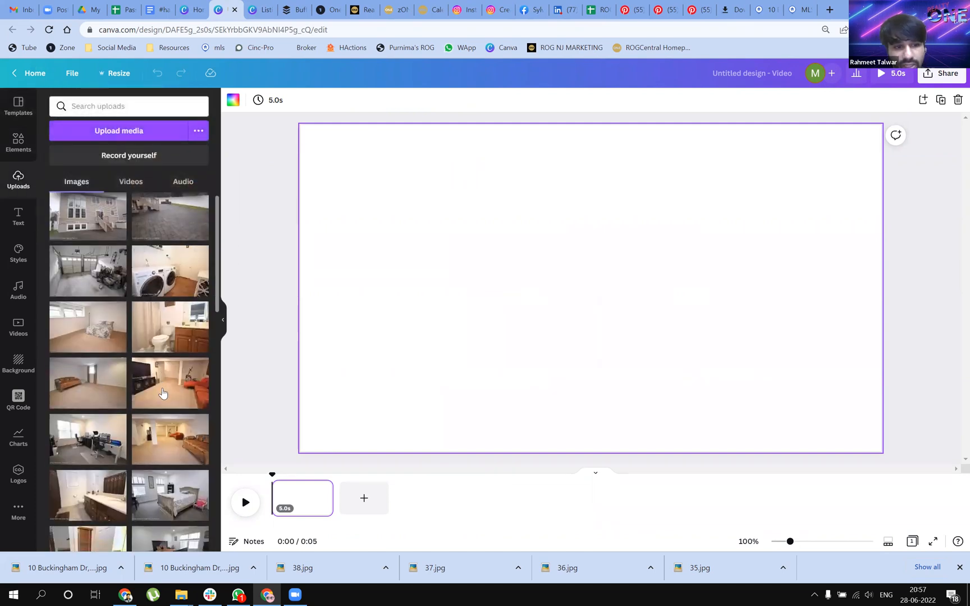
{"action": "scroll", "coordinate": [161, 393], "scroll_direction": "down", "scroll_amount": 3}
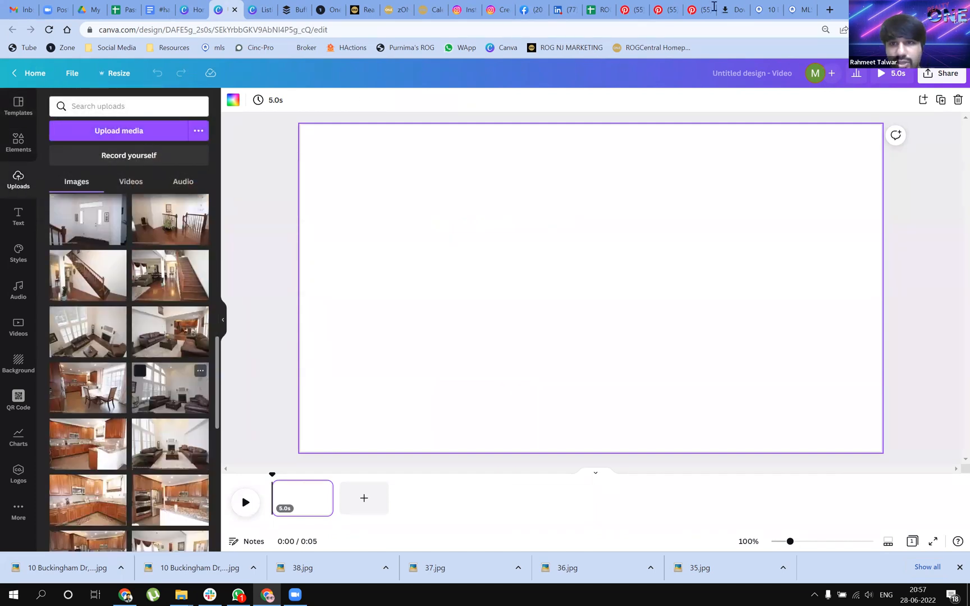
Switch to the Manalapan property's MLS listing page and browse its first five photos
{"action": "left_click", "coordinate": [798, 9]}
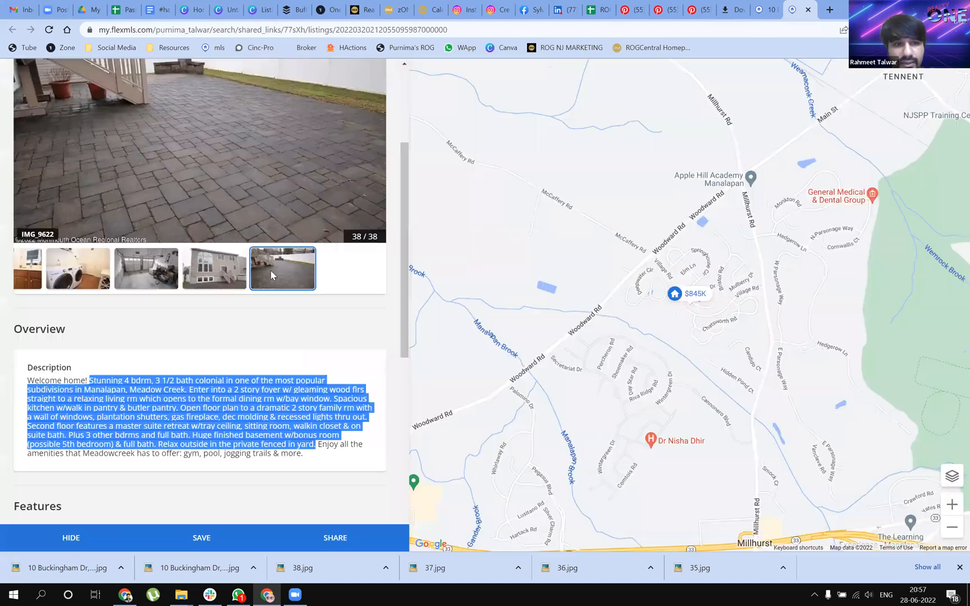
{"action": "scroll", "coordinate": [270, 270], "scroll_direction": "up", "scroll_amount": 4}
{"action": "left_click", "coordinate": [374, 287]}
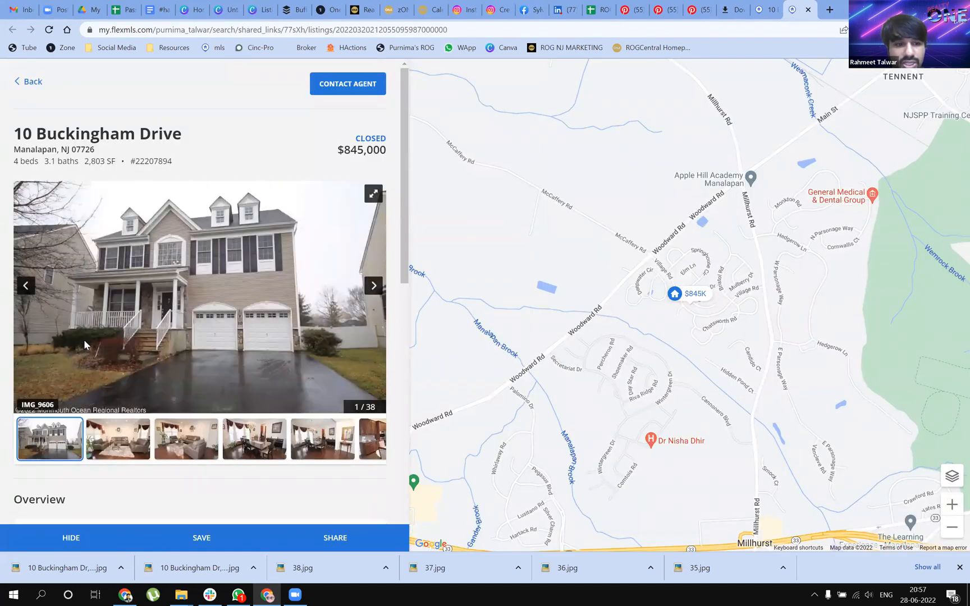
{"action": "left_click", "coordinate": [118, 438]}
{"action": "left_click", "coordinate": [186, 439]}
{"action": "left_click", "coordinate": [252, 440]}
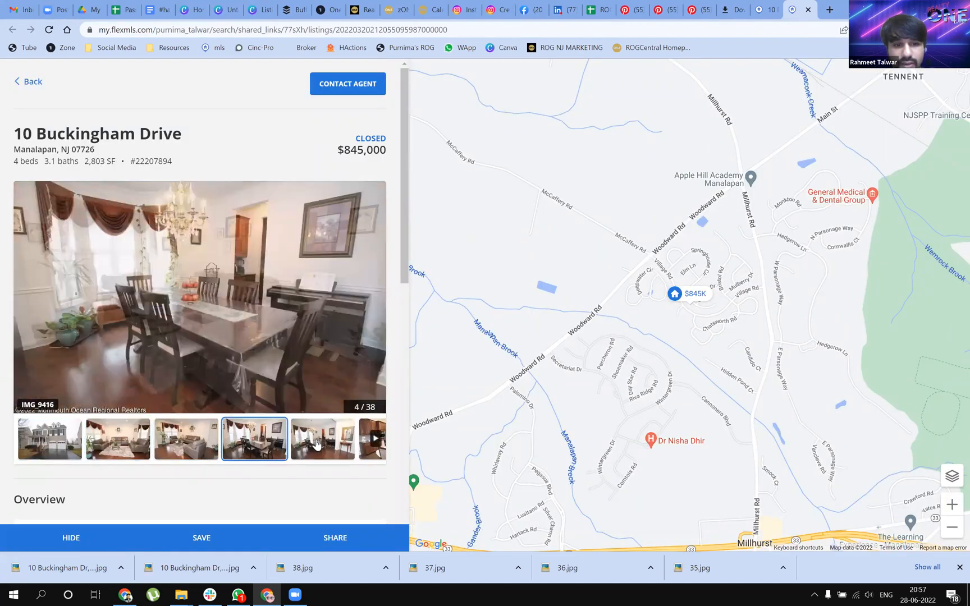
{"action": "left_click", "coordinate": [377, 440]}
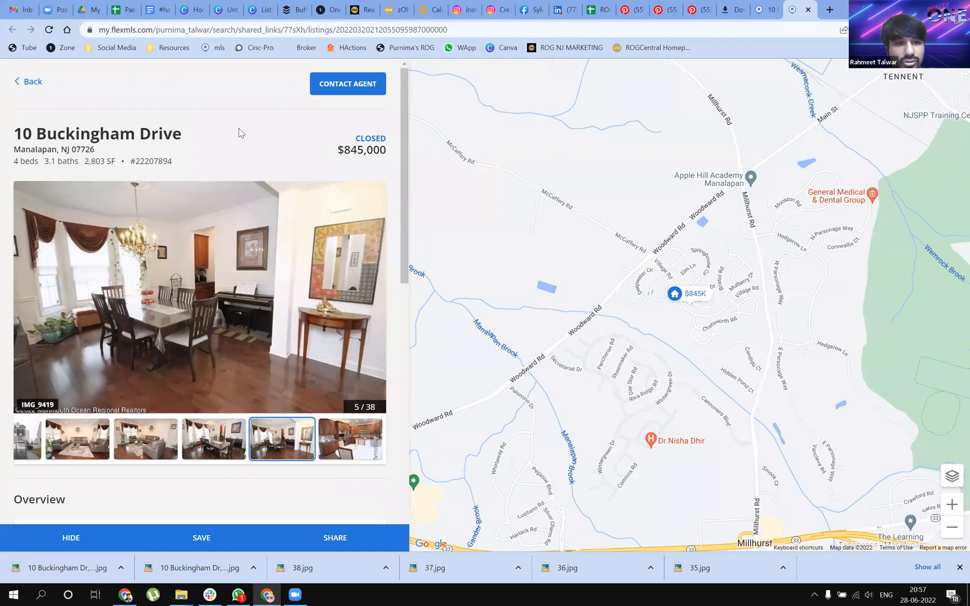
Return to the blank video in Canva and fill its first page with the uploaded front exterior photo of the house
{"action": "left_click", "coordinate": [261, 10]}
{"action": "left_click", "coordinate": [227, 10]}
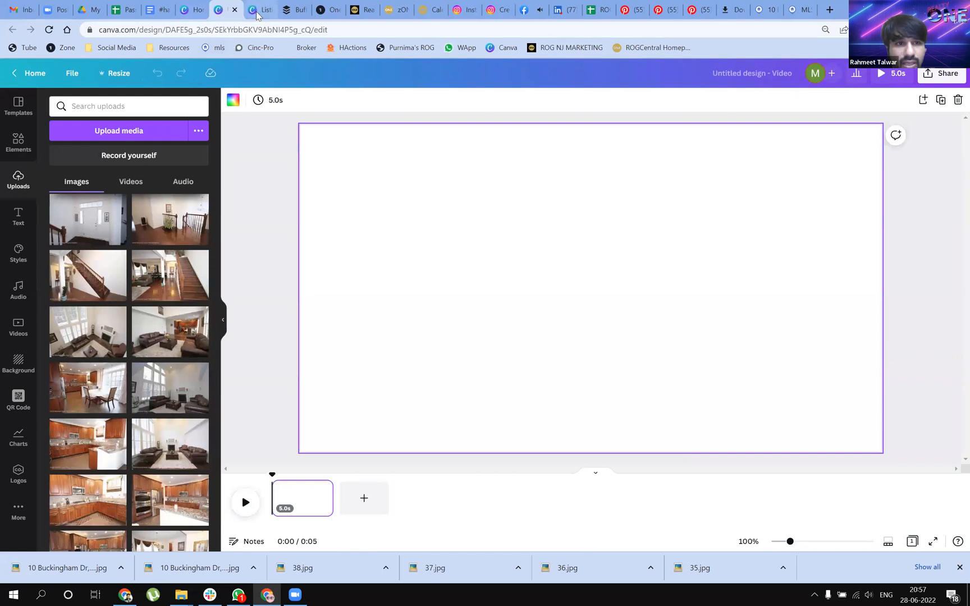
{"action": "scroll", "coordinate": [104, 410], "scroll_direction": "down", "scroll_amount": 3}
{"action": "scroll", "coordinate": [105, 407], "scroll_direction": "down", "scroll_amount": 4}
{"action": "scroll", "coordinate": [50, 306], "scroll_direction": "up", "scroll_amount": 6}
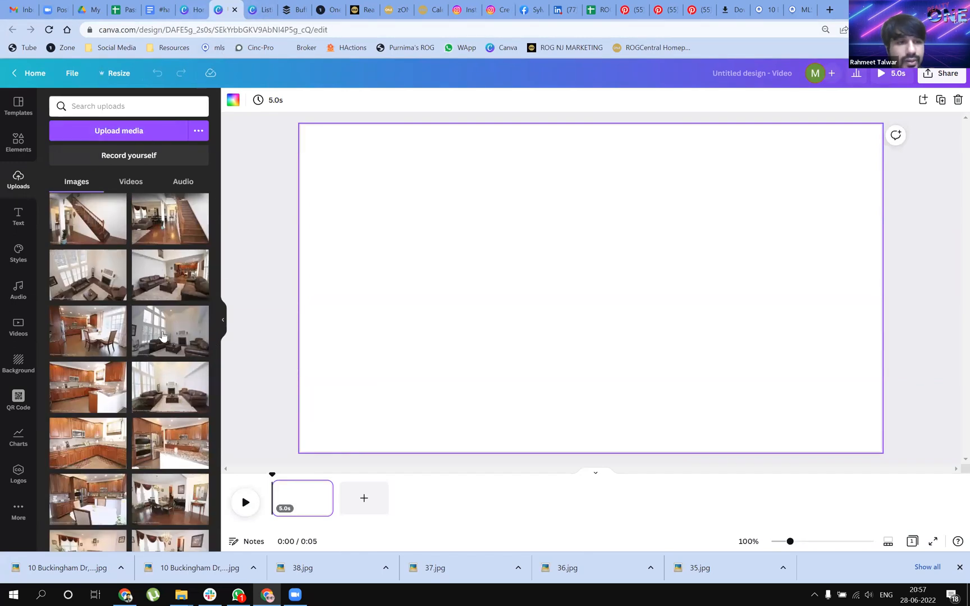
{"action": "scroll", "coordinate": [162, 336], "scroll_direction": "down", "scroll_amount": 4}
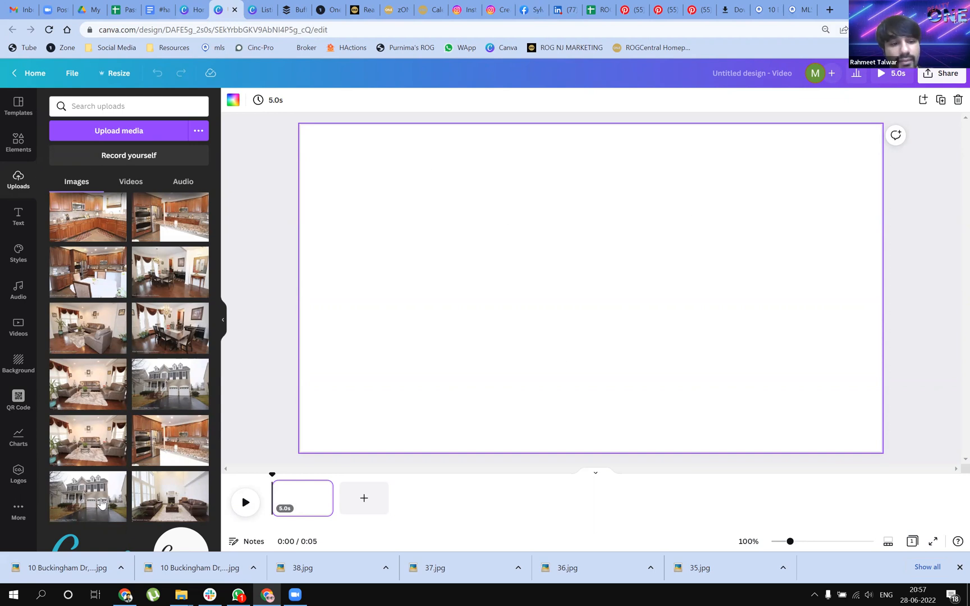
{"action": "left_click_drag", "start_coordinate": [91, 495], "coordinate": [321, 288]}
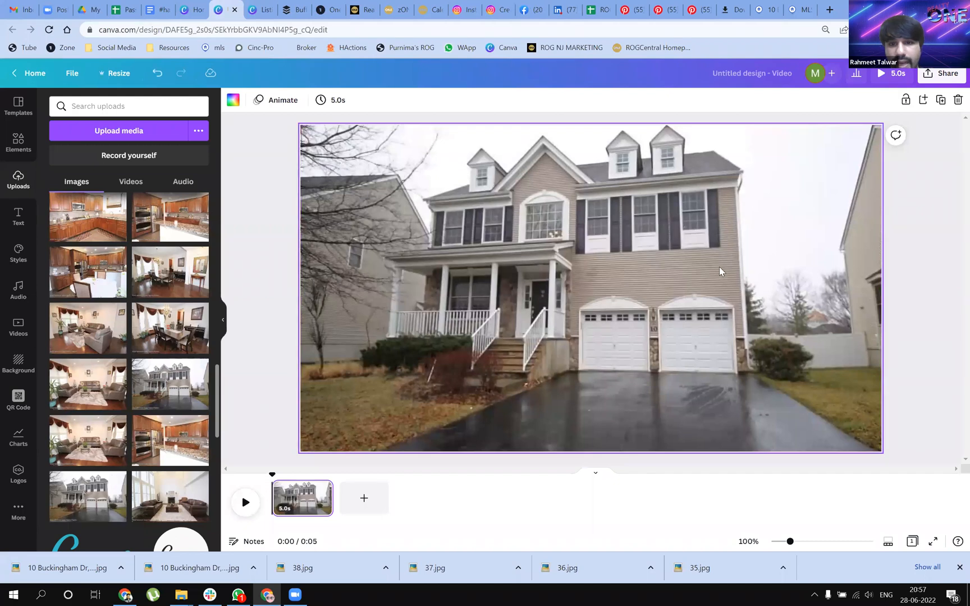
Shift the exterior photo down and enlarge it within its crop so the realtor watermark stays outside the page
{"action": "double_click", "coordinate": [591, 313]}
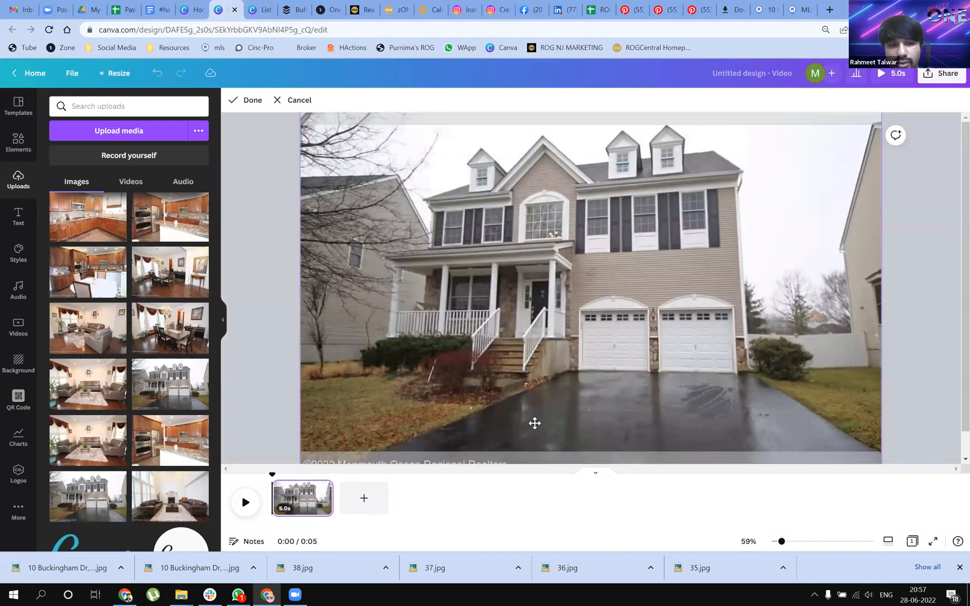
{"action": "left_click_drag", "start_coordinate": [552, 426], "coordinate": [549, 452]}
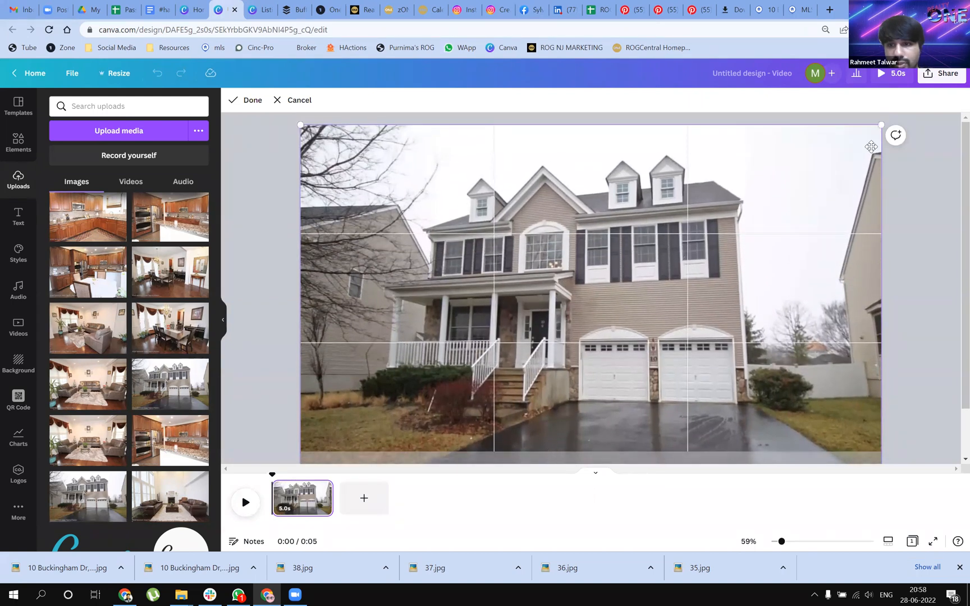
{"action": "left_click_drag", "start_coordinate": [881, 125], "coordinate": [910, 113]}
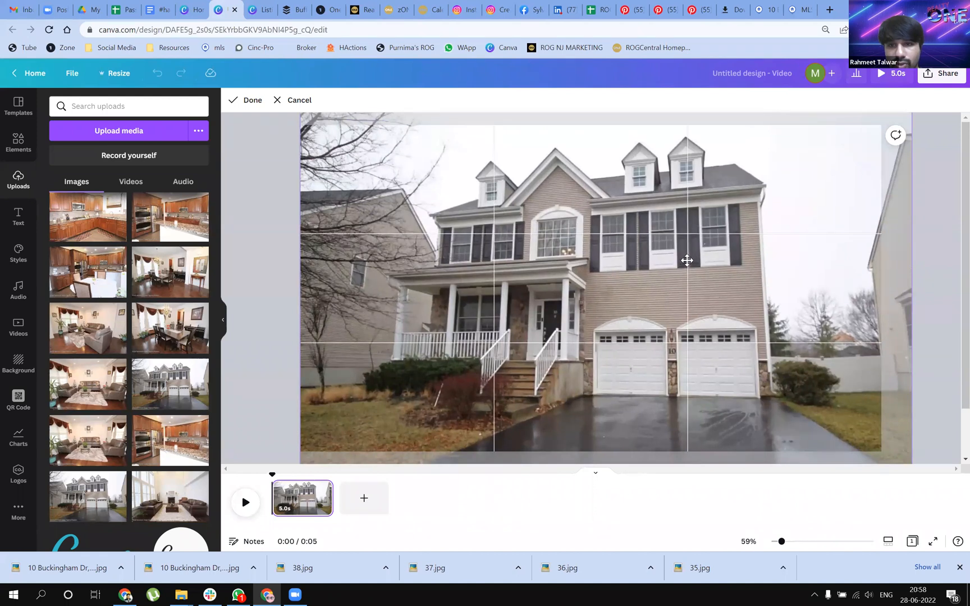
{"action": "scroll", "coordinate": [892, 446], "scroll_direction": "down", "scroll_amount": 1}
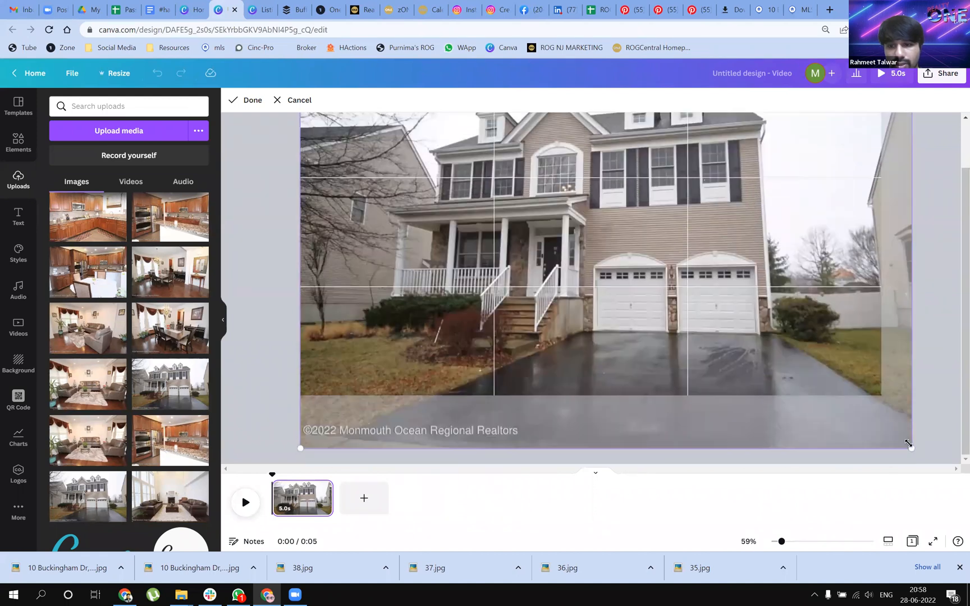
{"action": "left_click_drag", "start_coordinate": [913, 446], "coordinate": [926, 451]}
{"action": "left_click", "coordinate": [944, 370]}
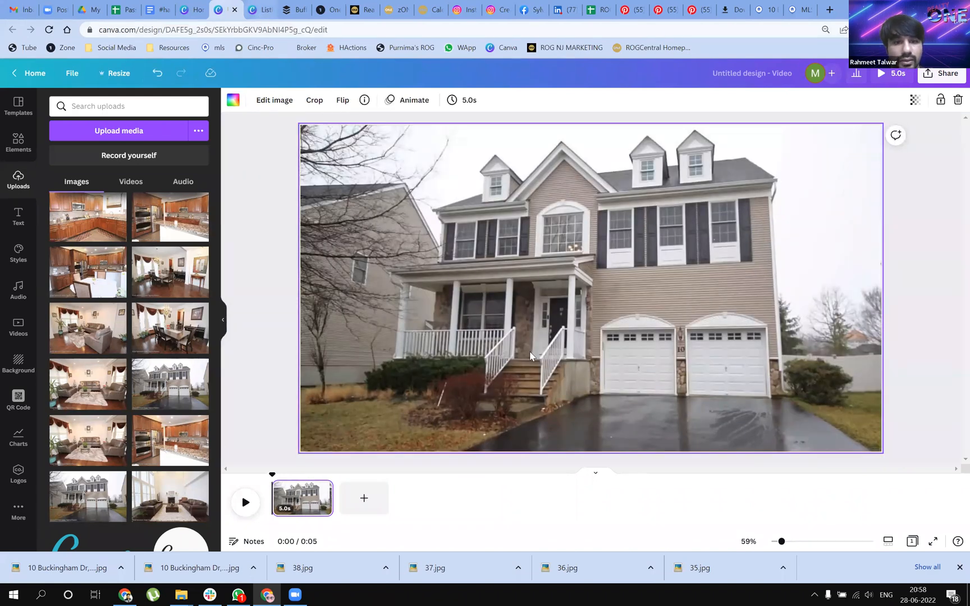
Switch to the Listings design and look back through its pages for the Just Closed post of the same house
{"action": "key", "text": "ctrl+Tab"}
{"action": "scroll", "coordinate": [541, 354], "scroll_direction": "up", "scroll_amount": 10}
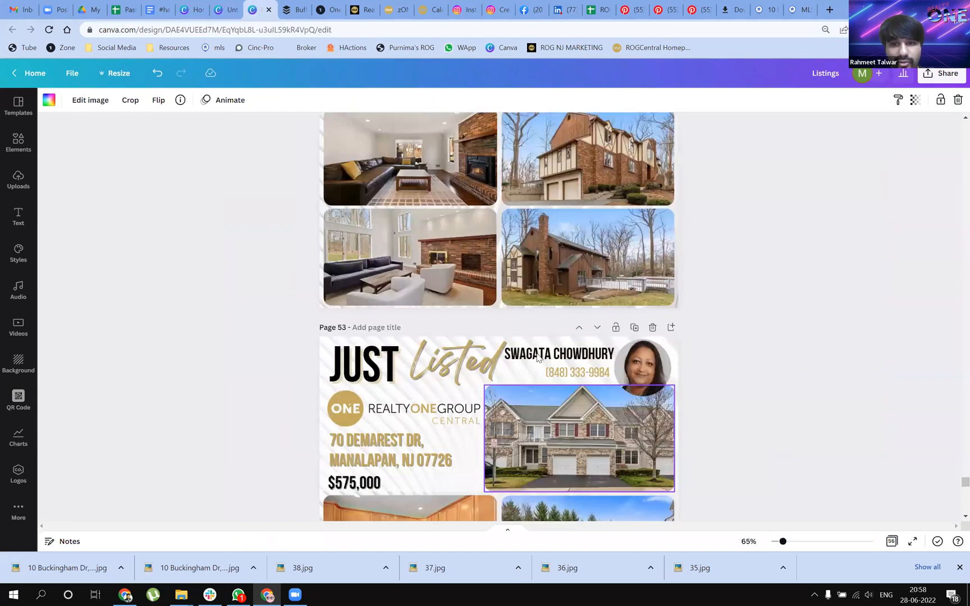
{"action": "scroll", "coordinate": [537, 357], "scroll_direction": "up", "scroll_amount": 9}
{"action": "scroll", "coordinate": [537, 357], "scroll_direction": "up", "scroll_amount": 20}
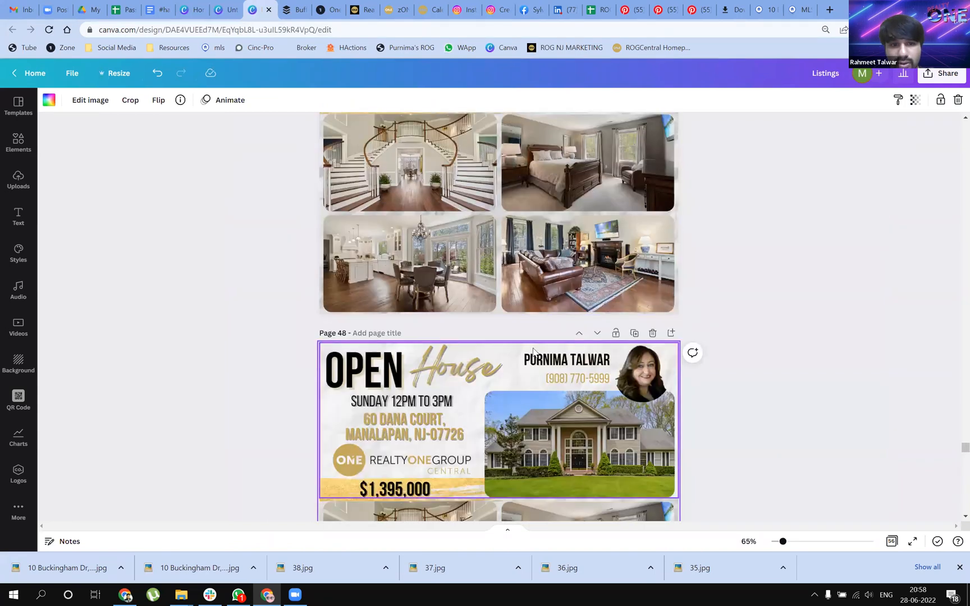
{"action": "scroll", "coordinate": [533, 350], "scroll_direction": "up", "scroll_amount": 20}
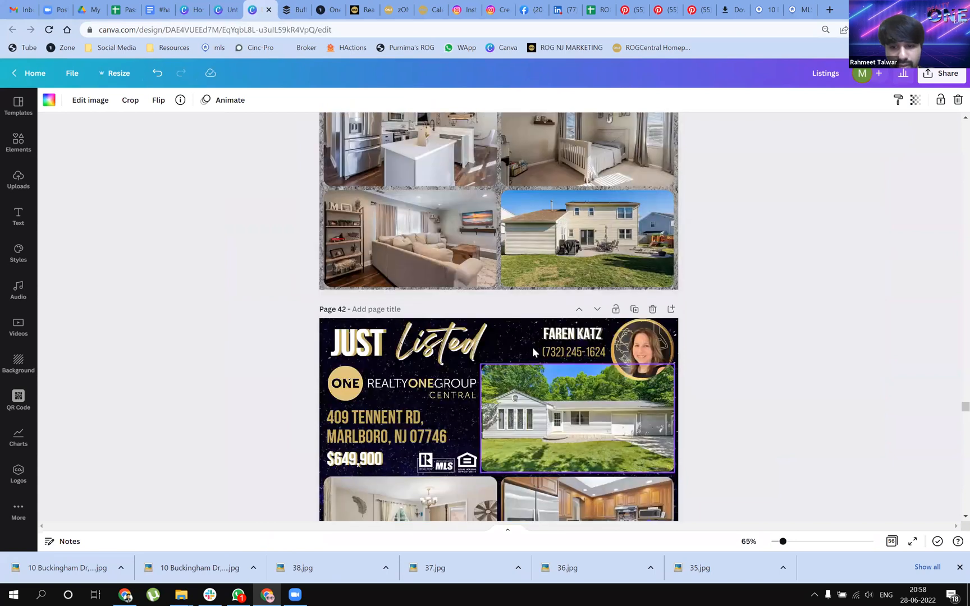
{"action": "scroll", "coordinate": [533, 351], "scroll_direction": "up", "scroll_amount": 8}
{"action": "scroll", "coordinate": [533, 351], "scroll_direction": "up", "scroll_amount": 8}
{"action": "scroll", "coordinate": [538, 350], "scroll_direction": "up", "scroll_amount": 6}
{"action": "scroll", "coordinate": [537, 351], "scroll_direction": "down", "scroll_amount": 6}
{"action": "scroll", "coordinate": [693, 424], "scroll_direction": "up", "scroll_amount": 1}
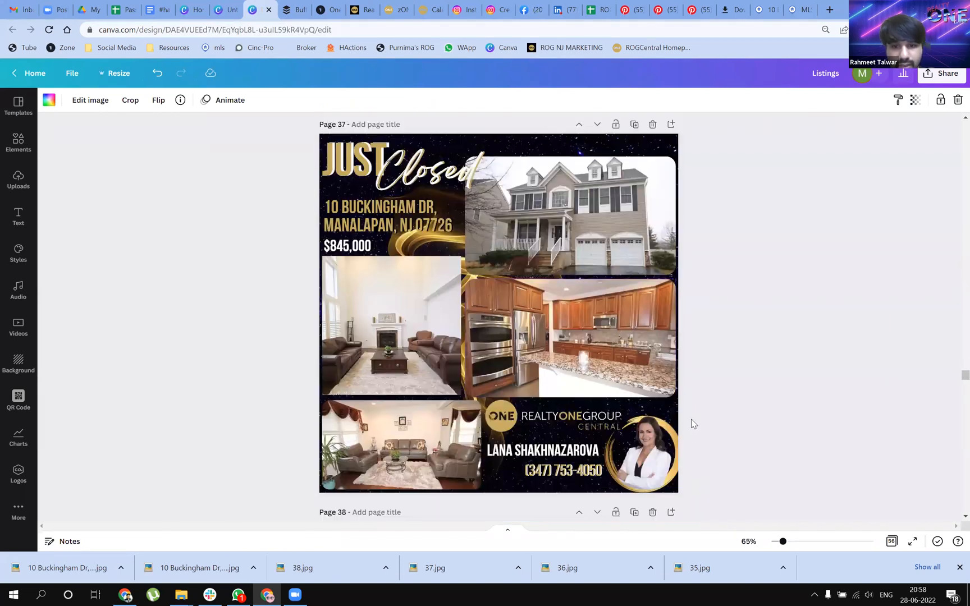
Copy the agent's name, phone number and ringed portrait from the Just Closed post and paste them onto the video page
{"action": "left_click_drag", "start_coordinate": [696, 432], "coordinate": [548, 476]}
{"action": "left_click", "coordinate": [696, 439]}
{"action": "left_click_drag", "start_coordinate": [696, 433], "coordinate": [642, 468]}
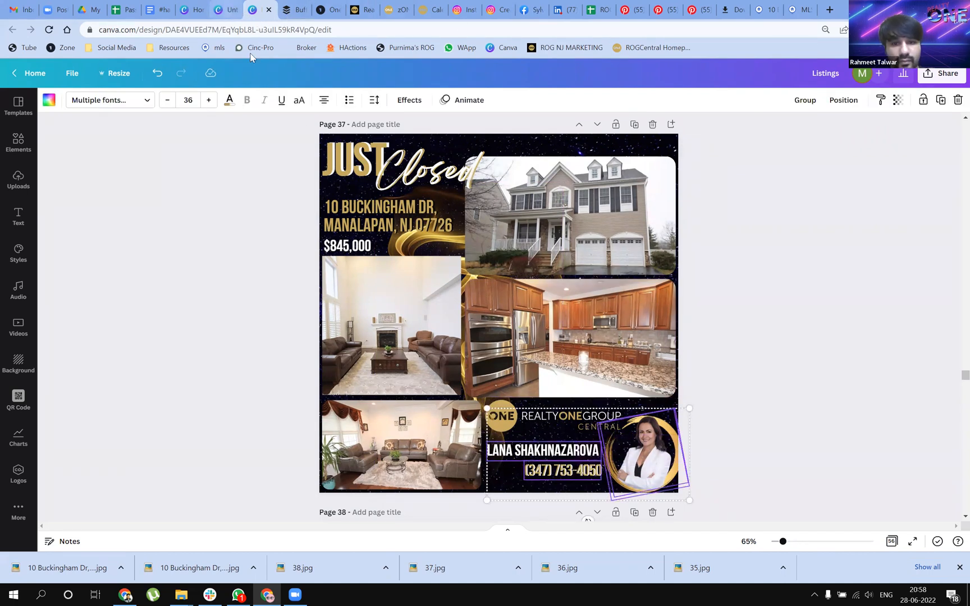
{"action": "key", "text": "ctrl+shift+Tab"}
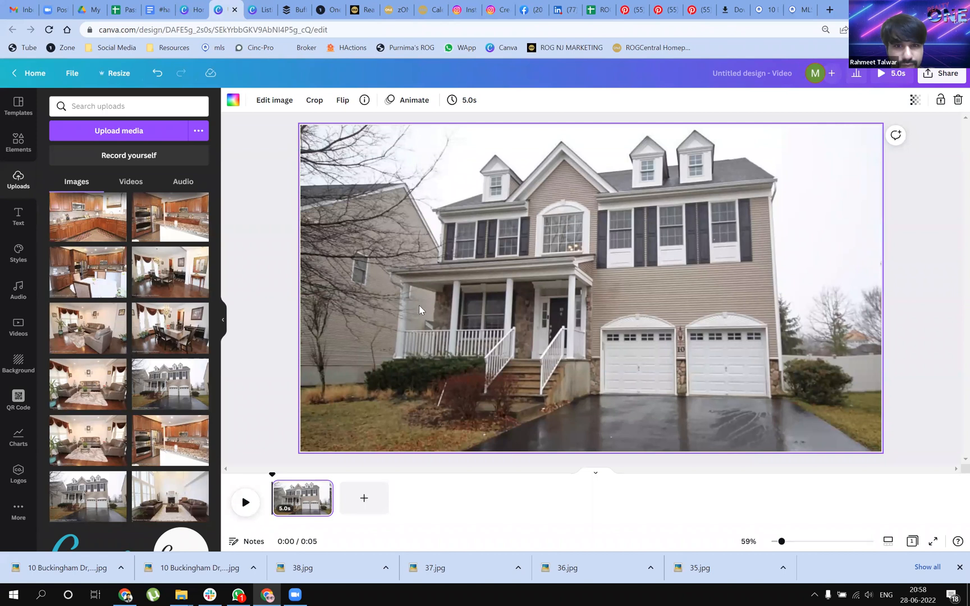
{"action": "key", "text": "ctrl+v"}
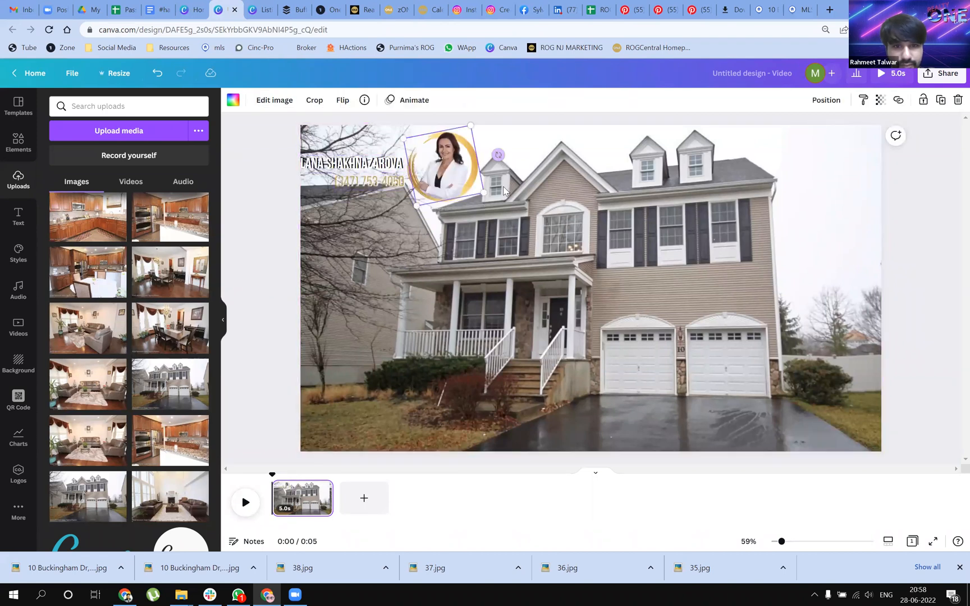
Move the agent's ringed portrait to the photo's lower-left corner and place the name and phone number beside it
{"action": "left_click_drag", "start_coordinate": [443, 168], "coordinate": [346, 409]}
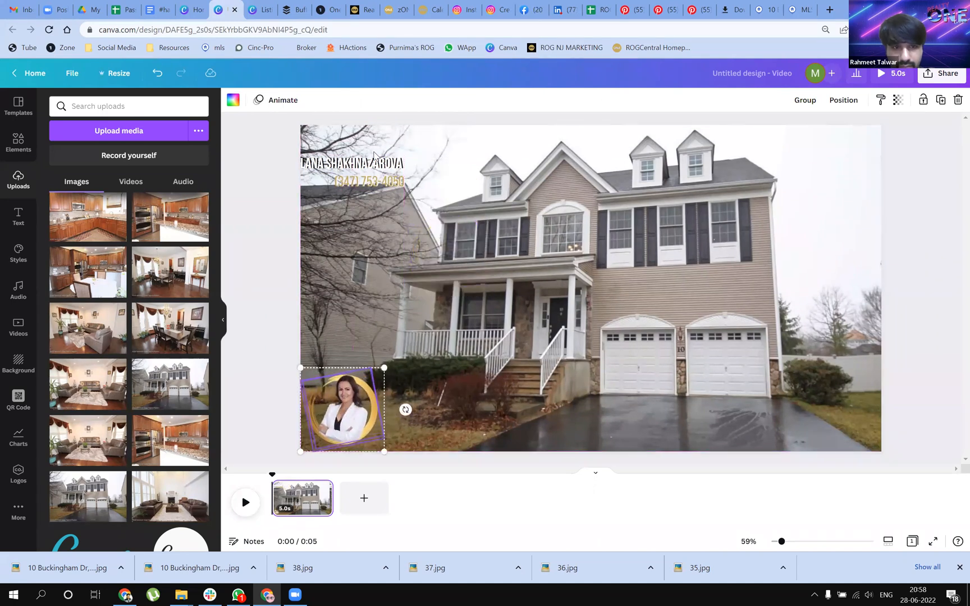
{"action": "left_click_drag", "start_coordinate": [372, 185], "coordinate": [438, 401]}
{"action": "left_click", "coordinate": [531, 401]}
{"action": "left_click", "coordinate": [455, 400]}
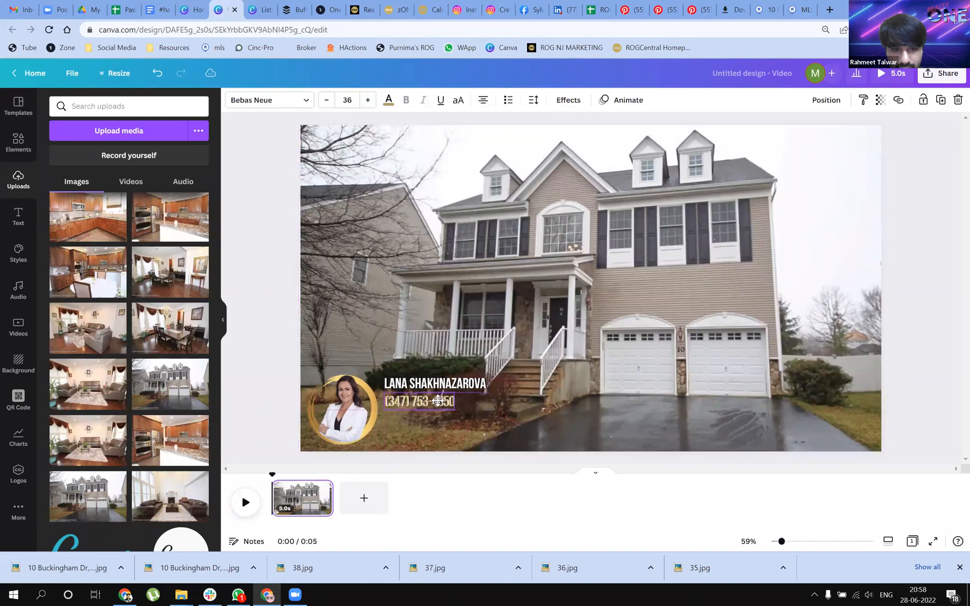
Rotate the tilted gold ring around the agent's portrait until it is upright
{"action": "left_click", "coordinate": [375, 431]}
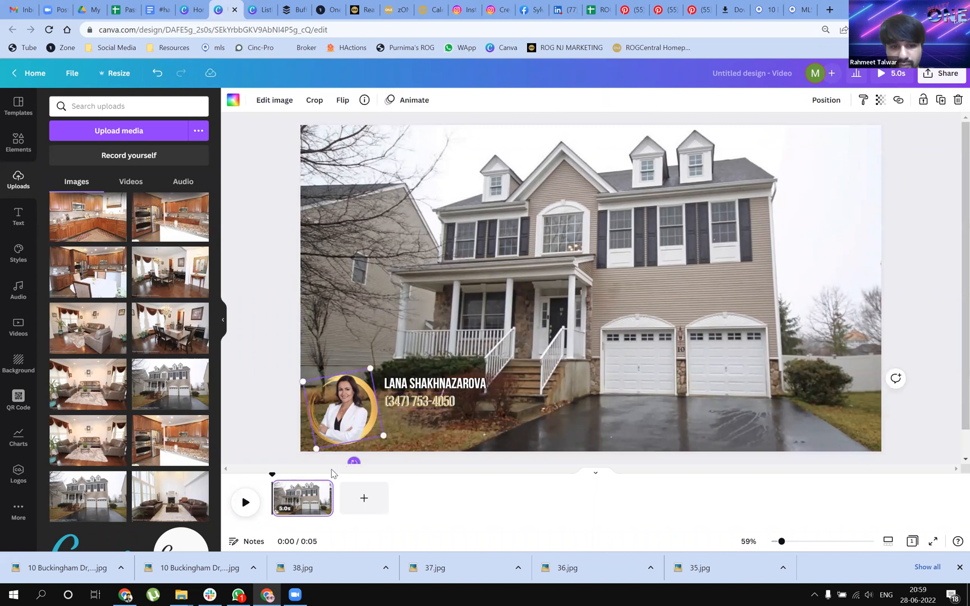
{"action": "left_click_drag", "start_coordinate": [353, 468], "coordinate": [336, 457]}
{"action": "left_click", "coordinate": [271, 420]}
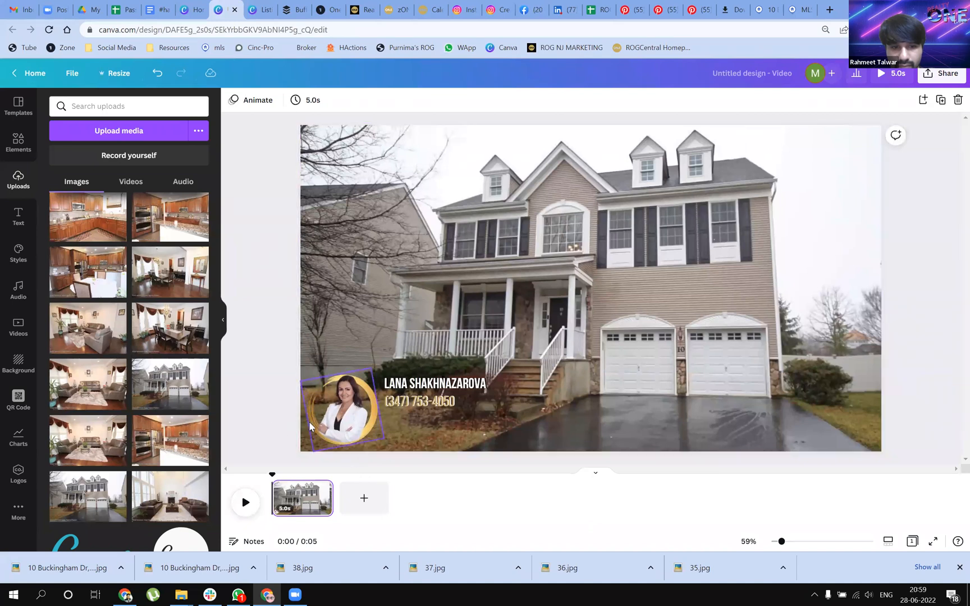
{"action": "left_click", "coordinate": [310, 425]}
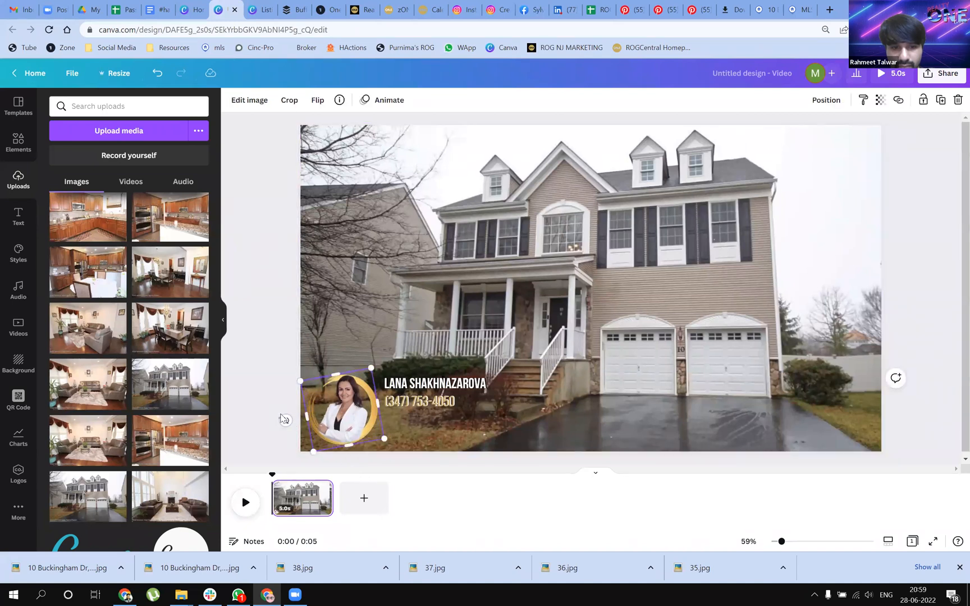
{"action": "left_click", "coordinate": [286, 422]}
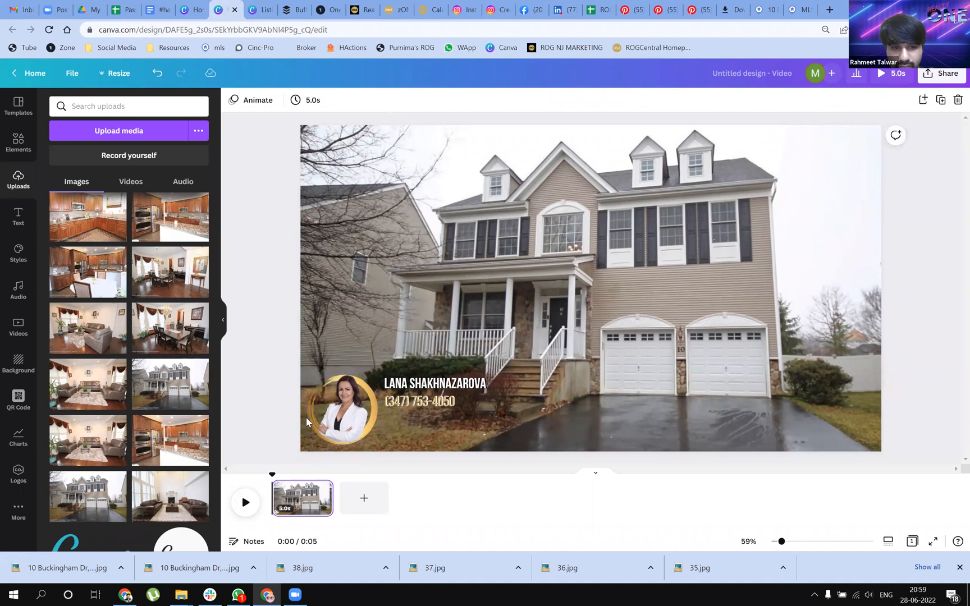
{"action": "left_click", "coordinate": [309, 422]}
{"action": "left_click_drag", "start_coordinate": [284, 420], "coordinate": [287, 409]}
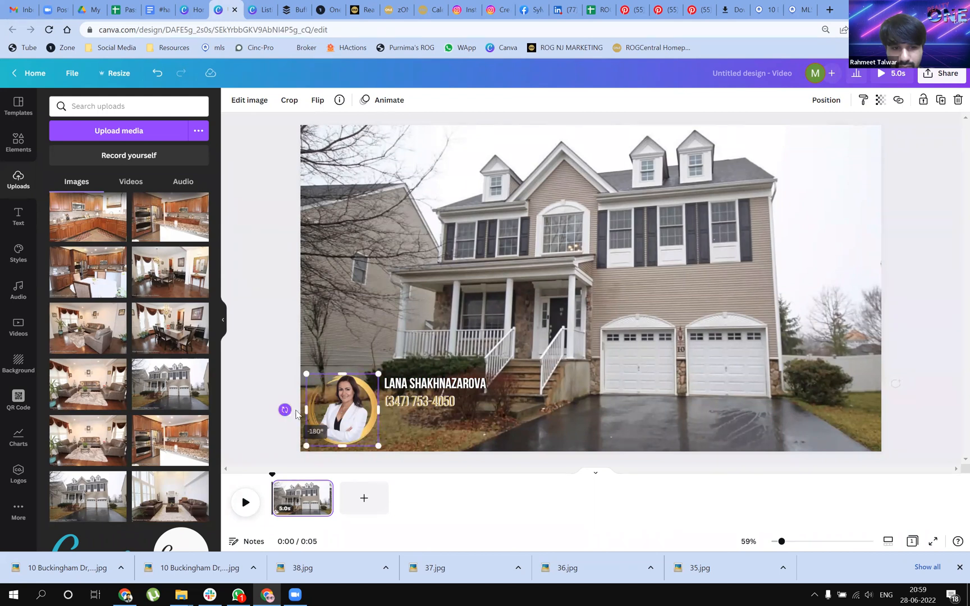
{"action": "left_click", "coordinate": [500, 429]}
Recolour the agent's phone number white and make its text shadow black
{"action": "left_click", "coordinate": [424, 402]}
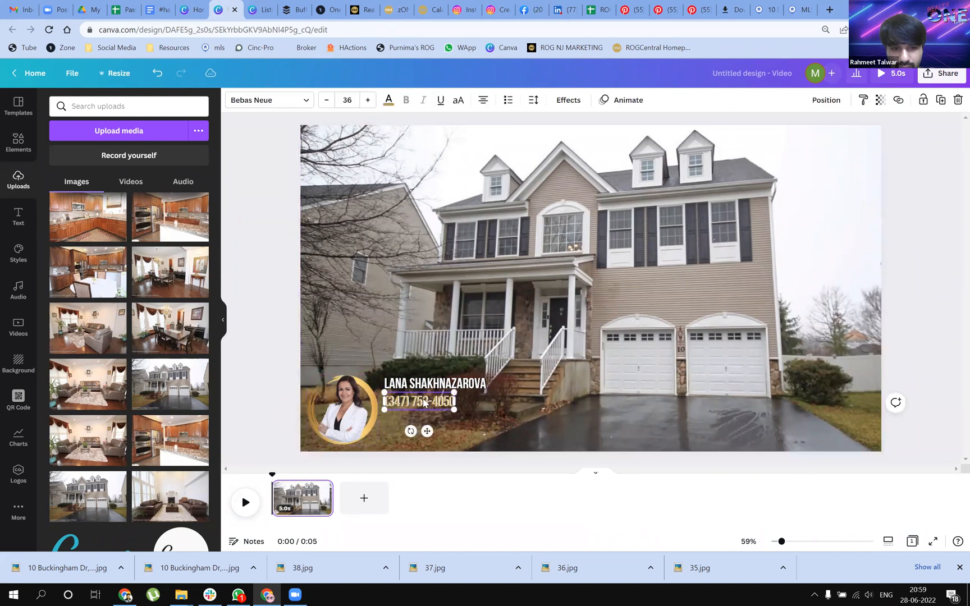
{"action": "left_click", "coordinate": [388, 101]}
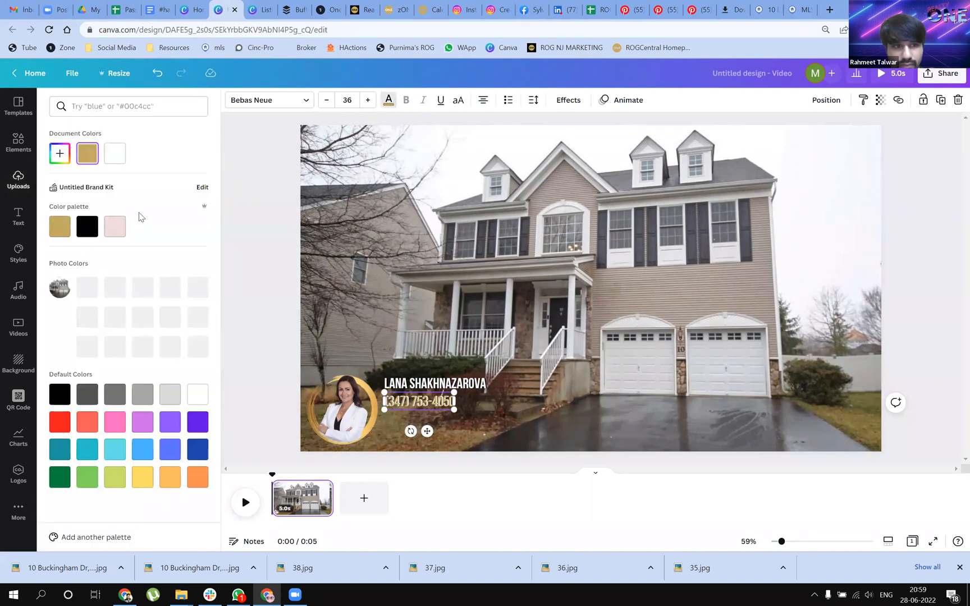
{"action": "left_click", "coordinate": [115, 156]}
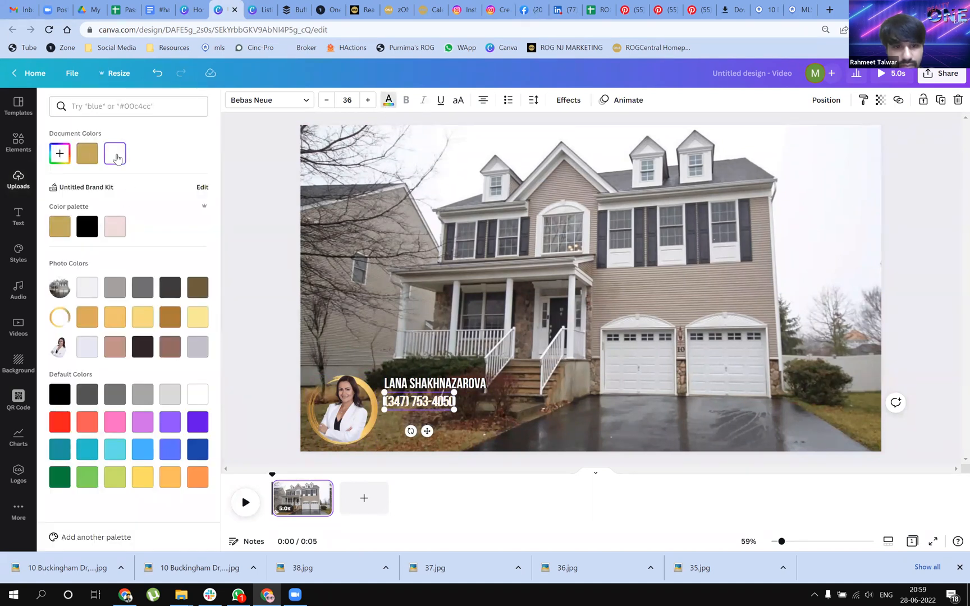
{"action": "left_click", "coordinate": [561, 99]}
{"action": "left_click", "coordinate": [196, 333]}
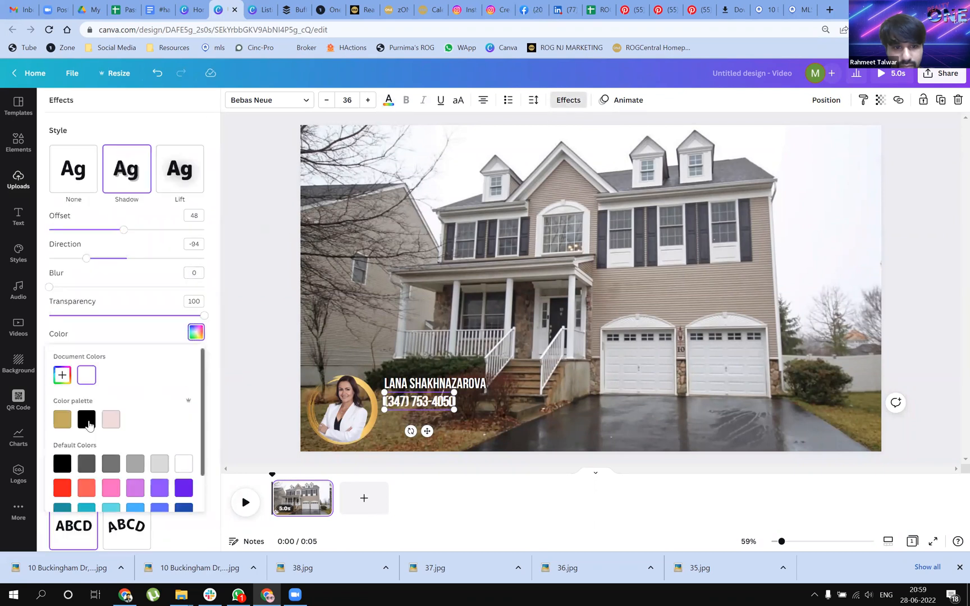
{"action": "left_click", "coordinate": [86, 420]}
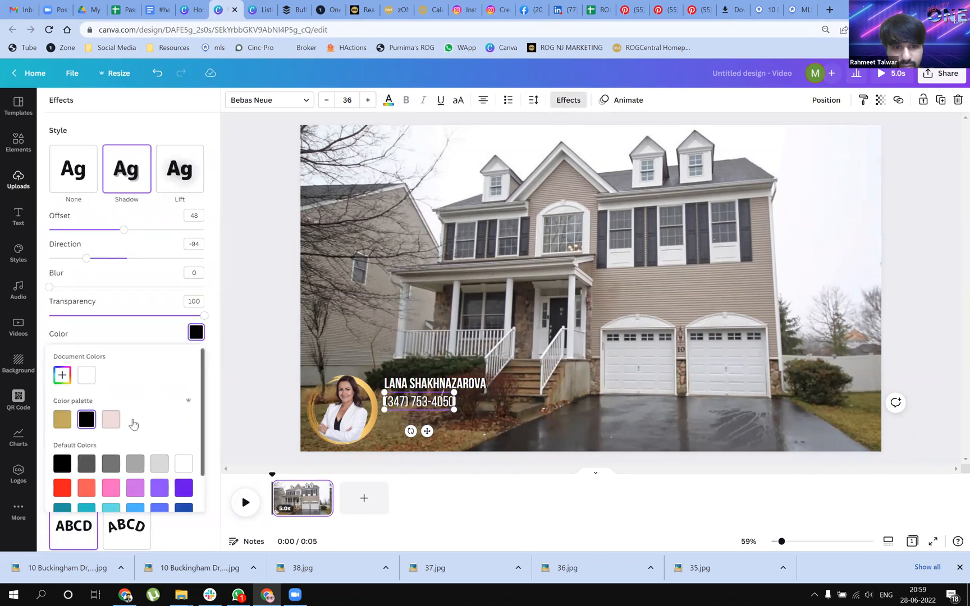
{"action": "left_click", "coordinate": [276, 368]}
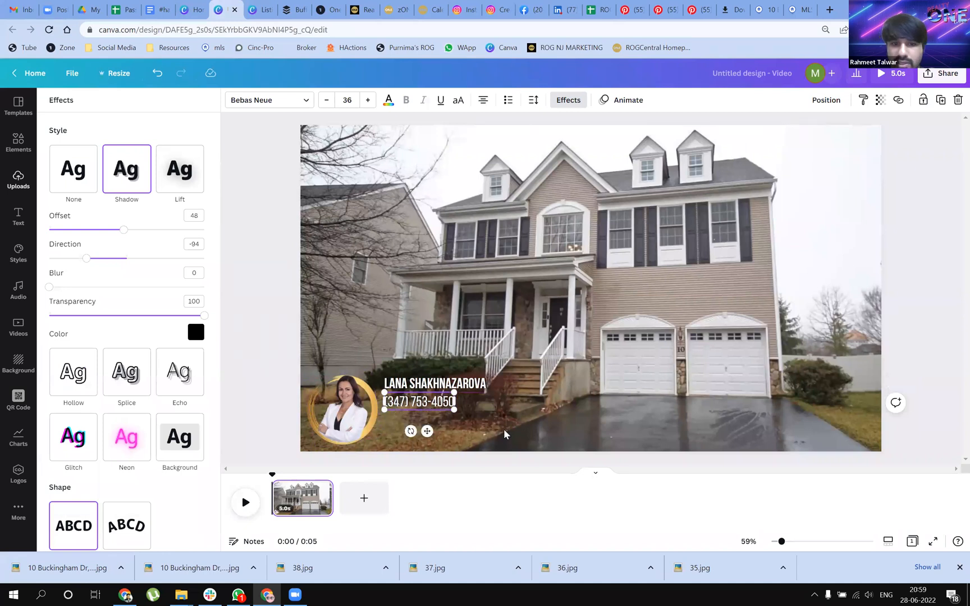
{"action": "left_click", "coordinate": [484, 427]}
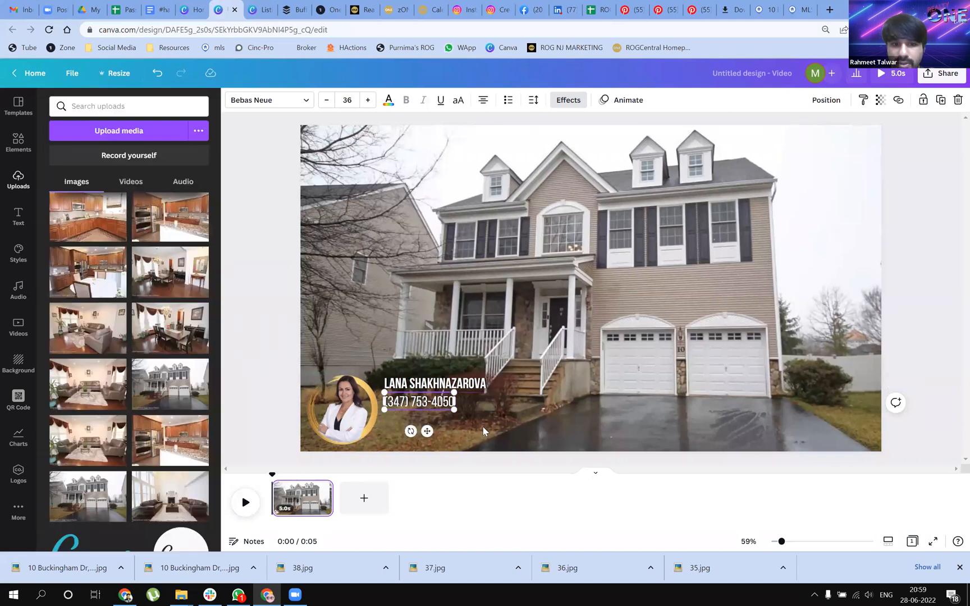
Copy the property address from the Just Closed post, paste it below the phone number and widen it to a single line
{"action": "left_click", "coordinate": [259, 10]}
{"action": "left_click", "coordinate": [356, 214]}
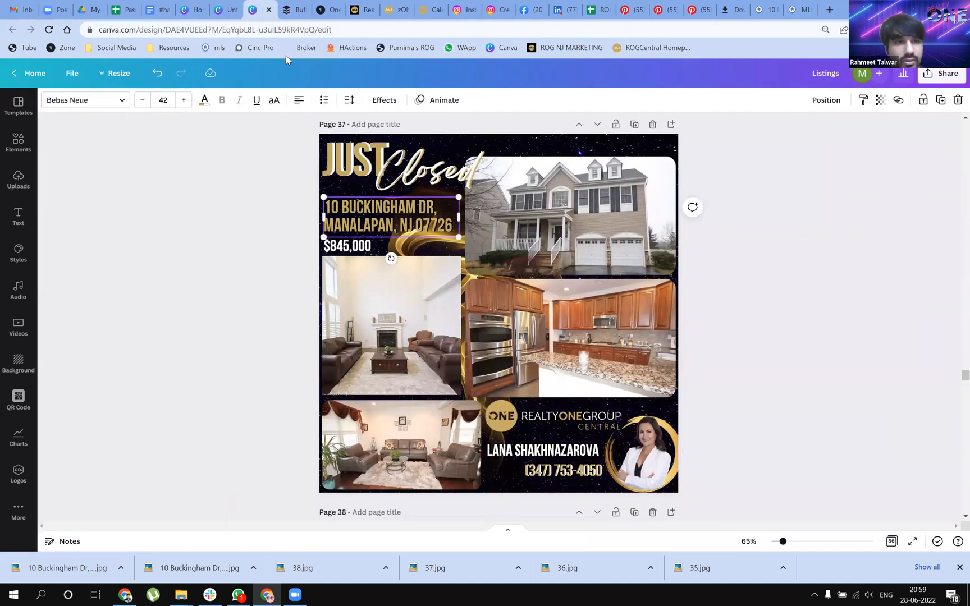
{"action": "key", "text": "ctrl+c"}
{"action": "key", "text": "ctrl+Page_Up"}
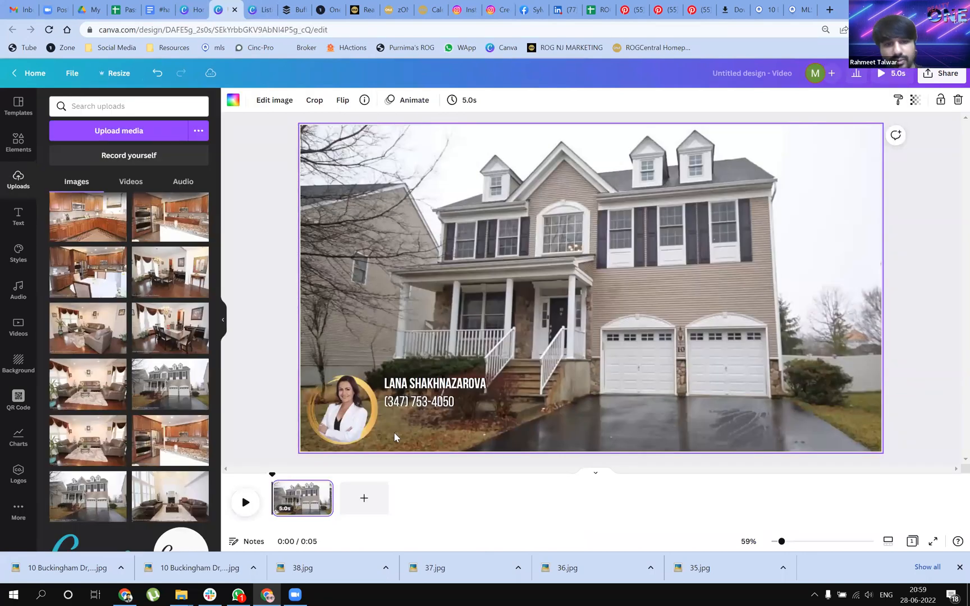
{"action": "key", "text": "ctrl+v"}
{"action": "left_click_drag", "start_coordinate": [423, 204], "coordinate": [502, 435]}
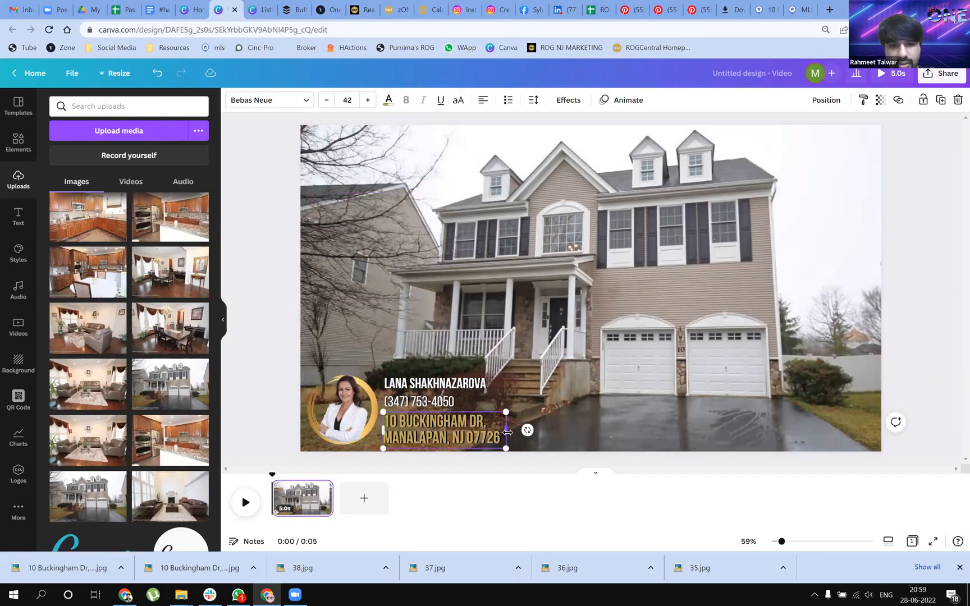
{"action": "left_click_drag", "start_coordinate": [551, 431], "coordinate": [609, 427]}
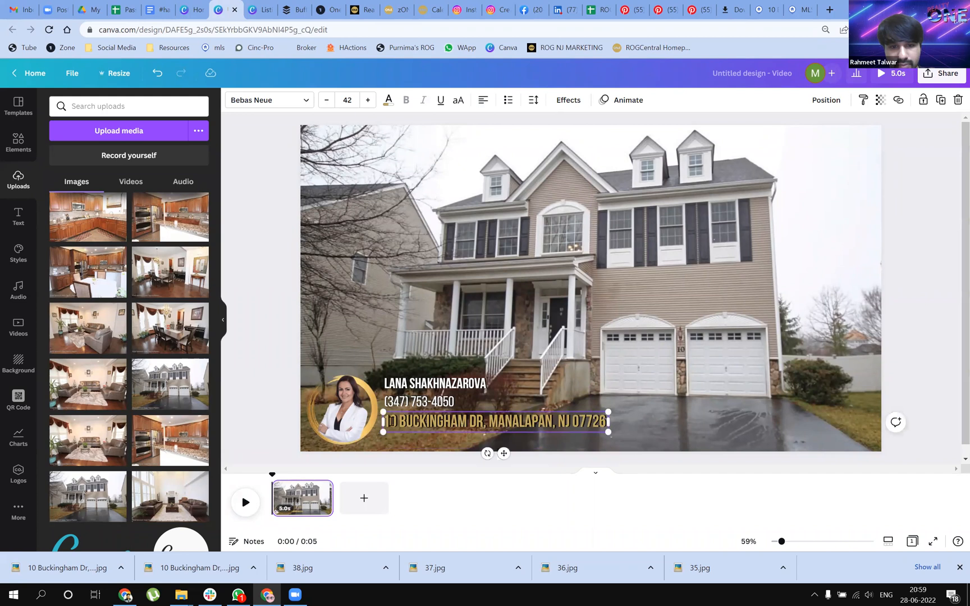
Recolour the whole property address white and check its text shadow settings
{"action": "left_click_drag", "start_coordinate": [394, 421], "coordinate": [399, 421]}
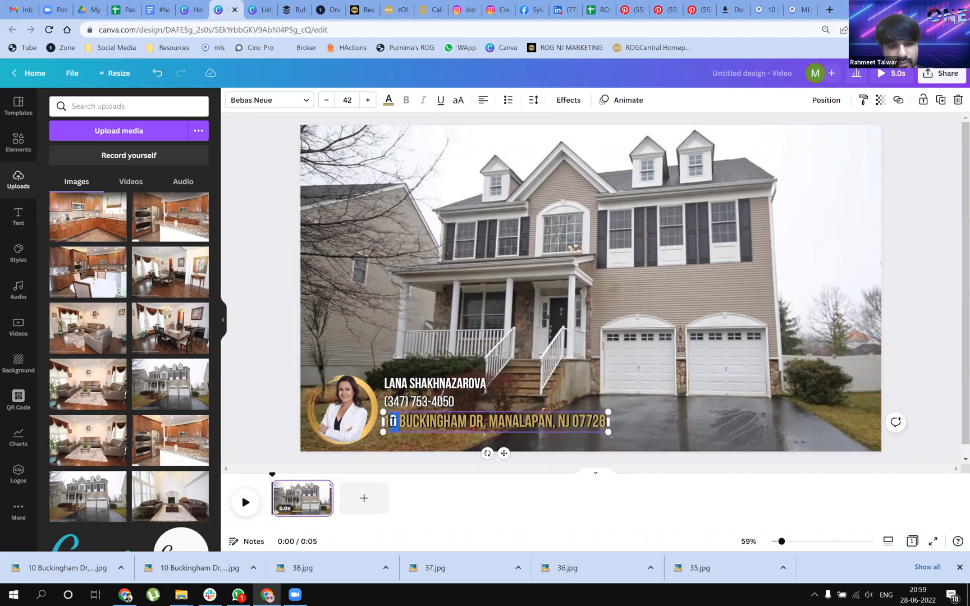
{"action": "key", "text": "ctrl+a"}
{"action": "left_click", "coordinate": [388, 101]}
{"action": "left_click", "coordinate": [114, 153]}
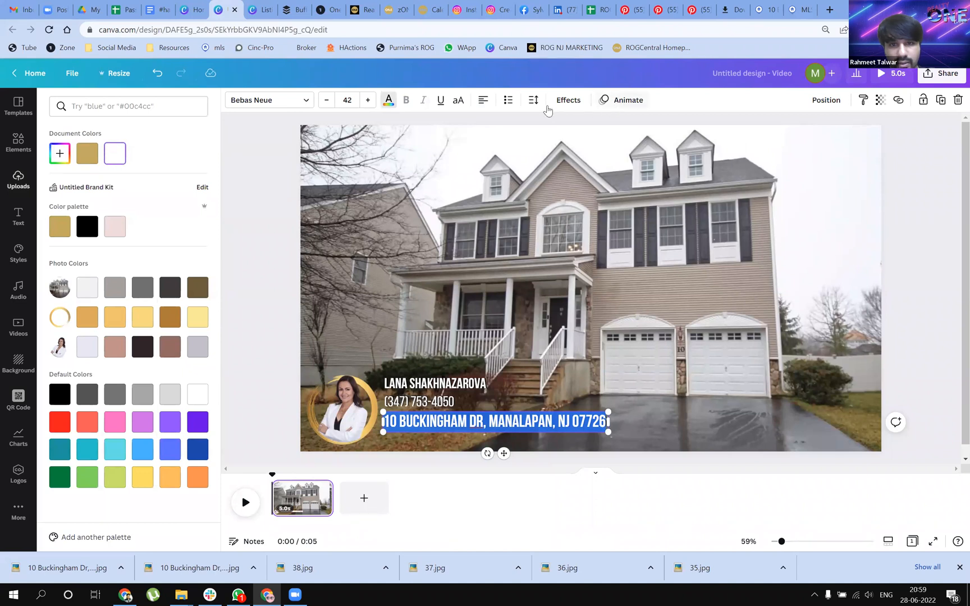
{"action": "left_click", "coordinate": [567, 100]}
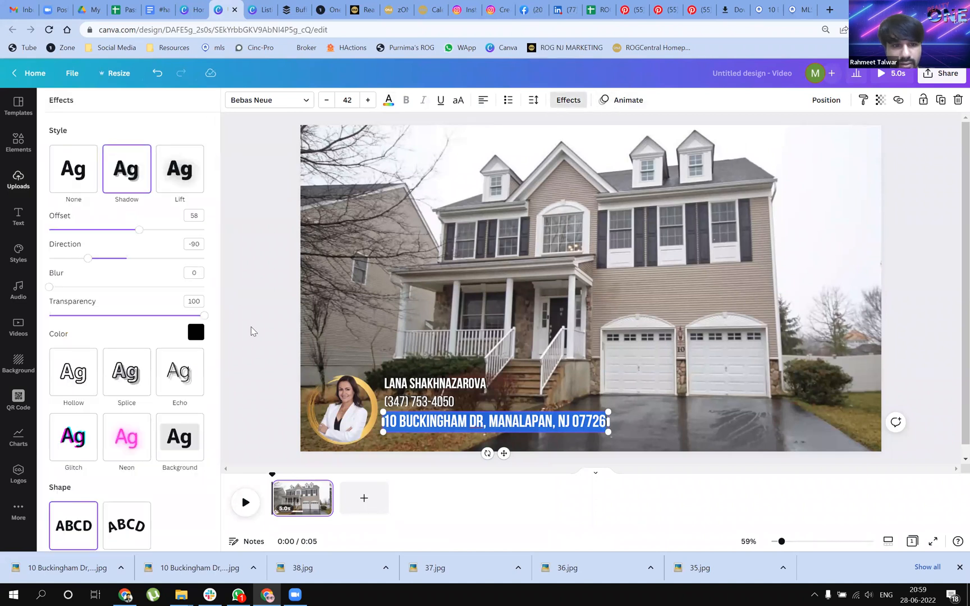
{"action": "left_click", "coordinate": [253, 328]}
{"action": "left_click", "coordinate": [633, 399]}
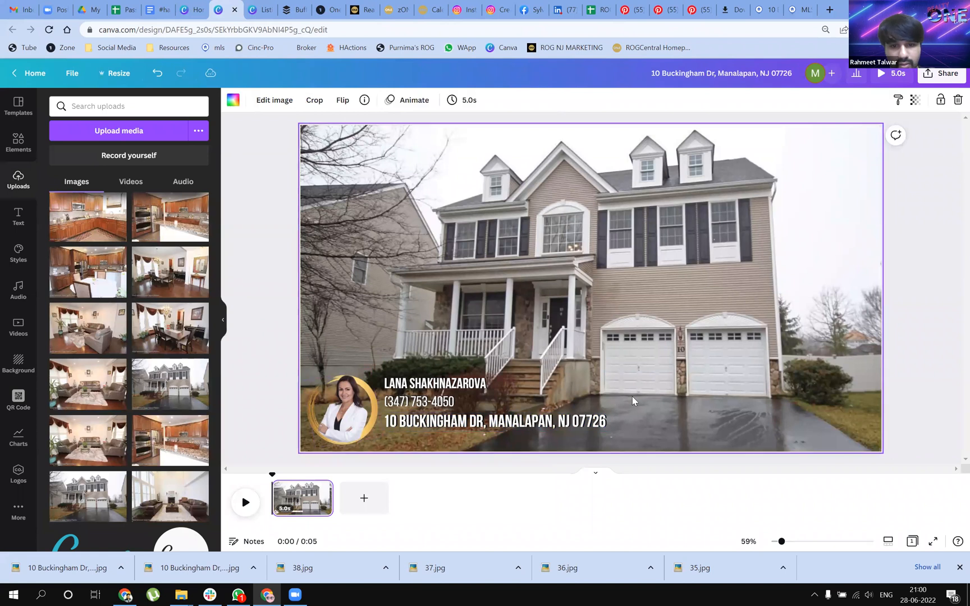
Set the agent's name, phone number and property address to font size 36 and move the address slightly closer to the phone number
{"action": "left_click", "coordinate": [304, 106]}
{"action": "left_click", "coordinate": [71, 156]}
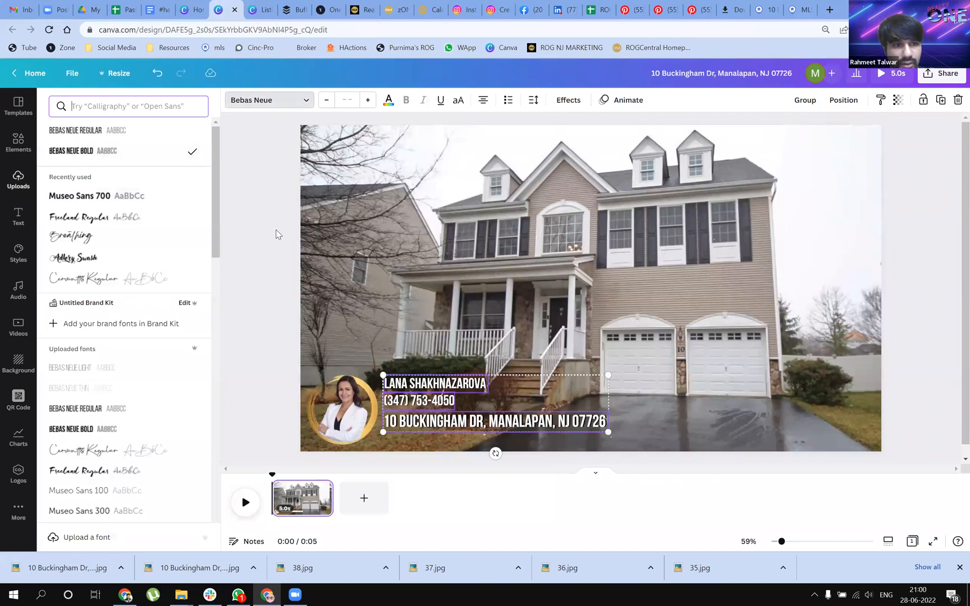
{"action": "left_click", "coordinate": [353, 98]}
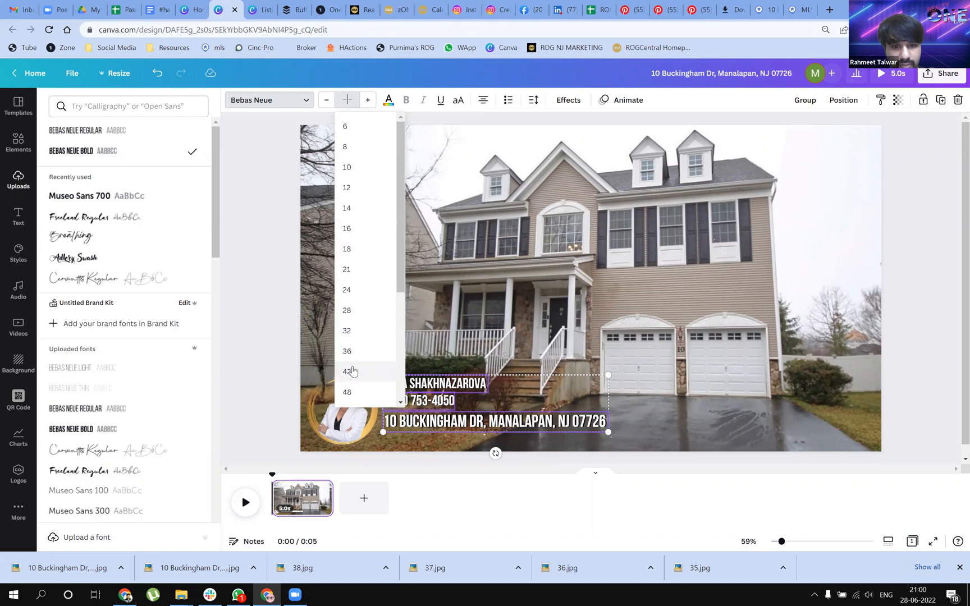
{"action": "left_click", "coordinate": [353, 351]}
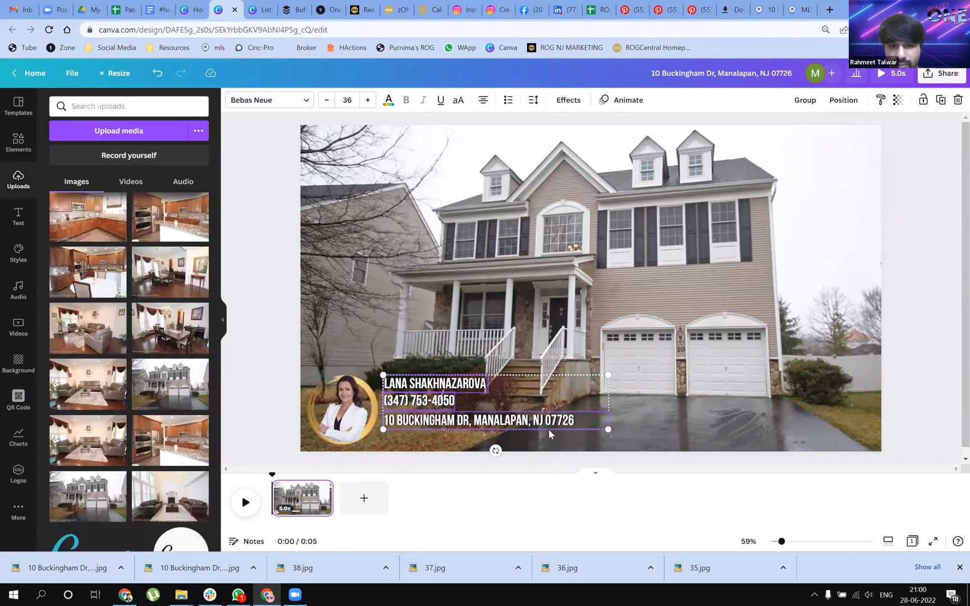
{"action": "left_click", "coordinate": [625, 415]}
{"action": "left_click_drag", "start_coordinate": [439, 420], "coordinate": [437, 418]}
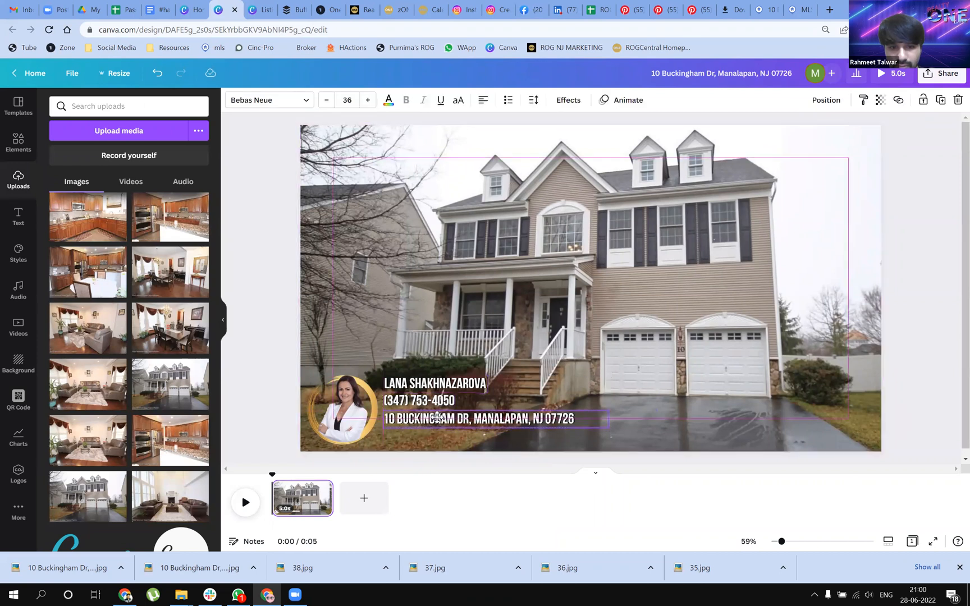
{"action": "left_click", "coordinate": [432, 336]}
{"action": "left_click", "coordinate": [421, 400]}
{"action": "left_click", "coordinate": [418, 384]}
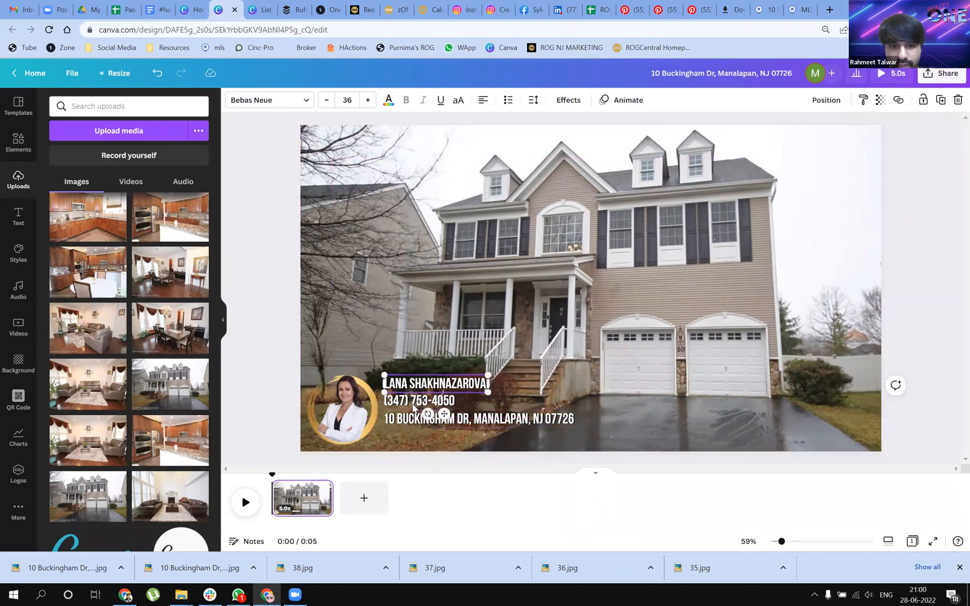
{"action": "left_click", "coordinate": [498, 301]}
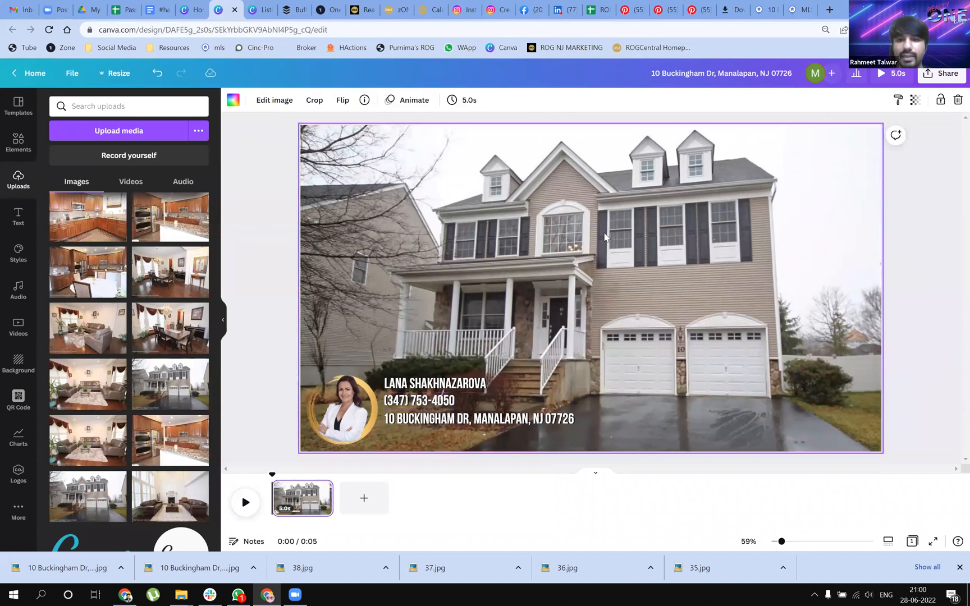
Add the Realty ONE Group Central logo with dark and gold lettering, shrink it and place it in the photo's upper-right corner
{"action": "left_click", "coordinate": [17, 482]}
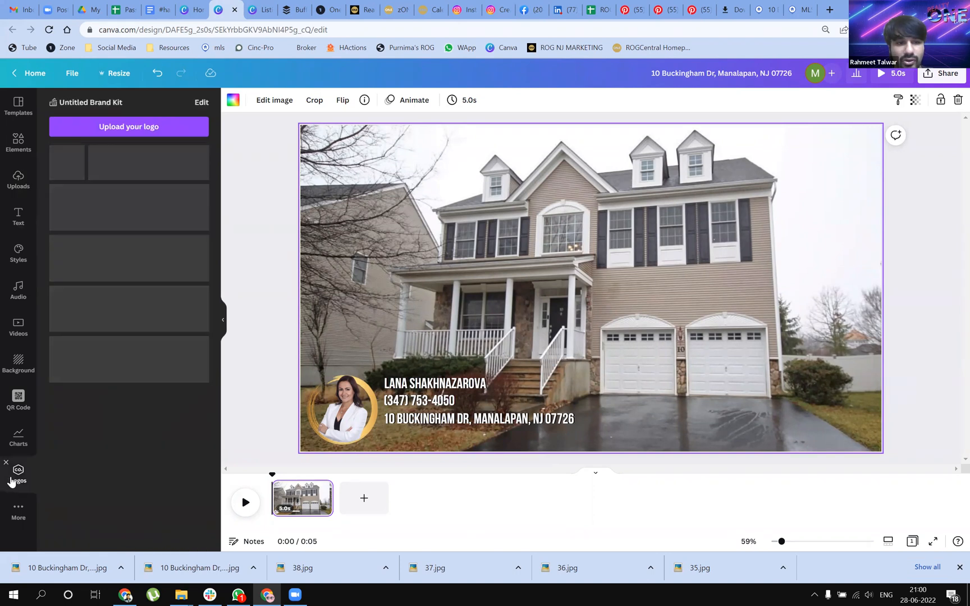
{"action": "scroll", "coordinate": [187, 446], "scroll_direction": "down", "scroll_amount": 3}
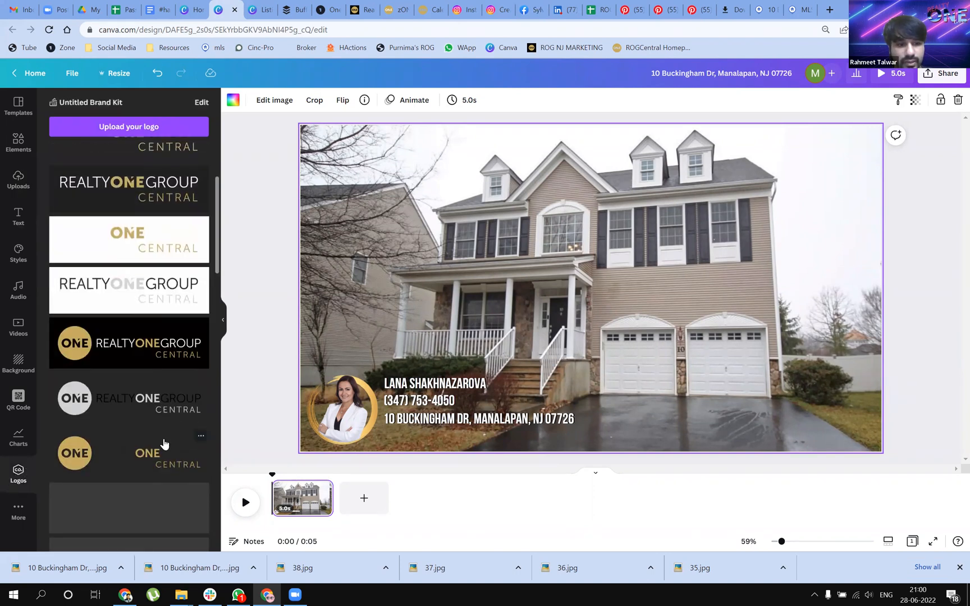
{"action": "left_click_drag", "start_coordinate": [396, 401], "coordinate": [548, 237]}
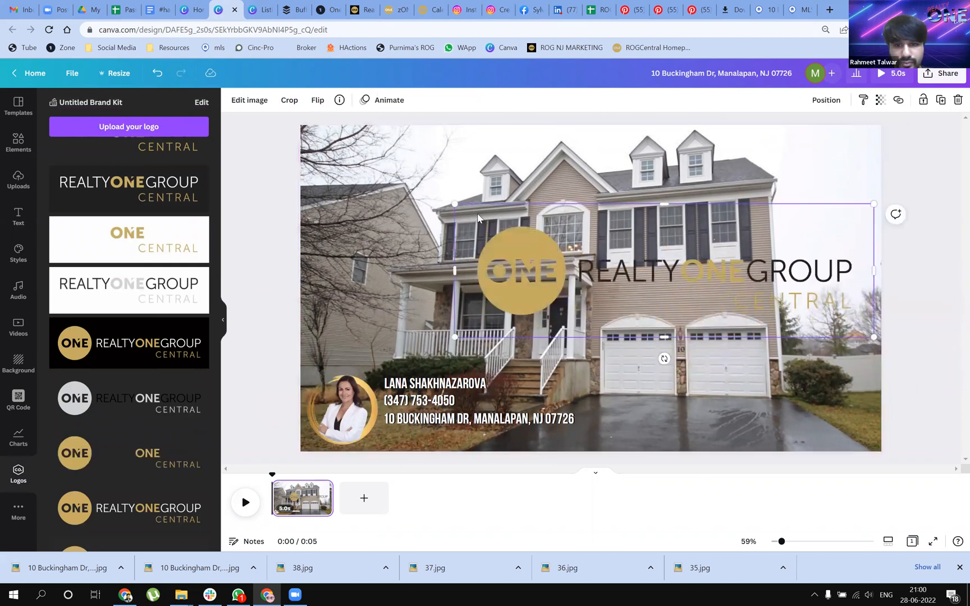
{"action": "left_click_drag", "start_coordinate": [454, 204], "coordinate": [677, 275]}
{"action": "left_click_drag", "start_coordinate": [782, 295], "coordinate": [788, 154]}
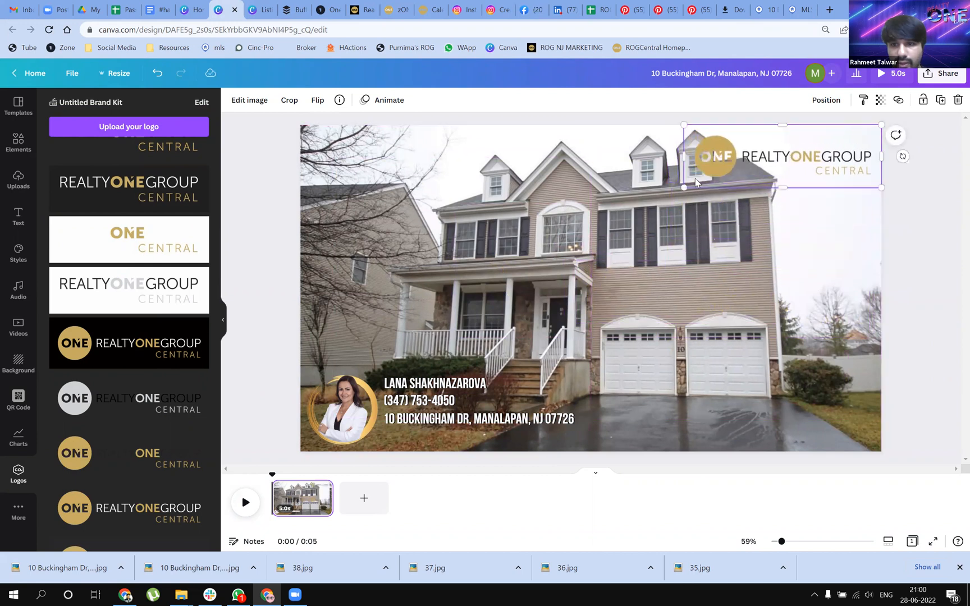
{"action": "mouse_move", "coordinate": [706, 184]}
{"action": "left_mouse_down"}
{"action": "mouse_move", "coordinate": [727, 179]}
{"action": "mouse_move", "coordinate": [712, 182]}
{"action": "left_mouse_up"}
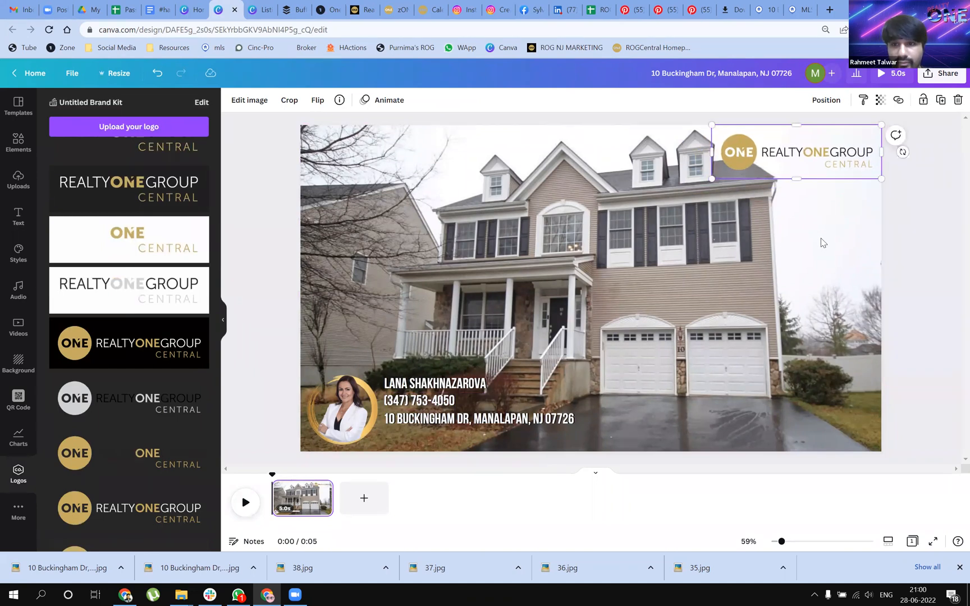
{"action": "left_click", "coordinate": [823, 242]}
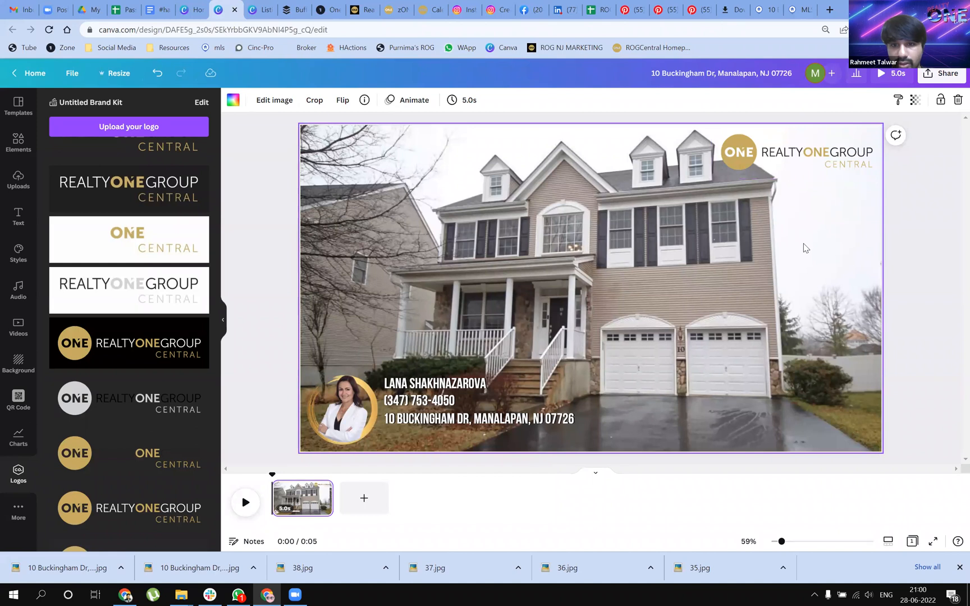
Scale the house background photo down within its frame and adjust its vertical position to leave more space above the roof
{"action": "double_click", "coordinate": [805, 248]}
{"action": "left_click_drag", "start_coordinate": [914, 397], "coordinate": [901, 455]}
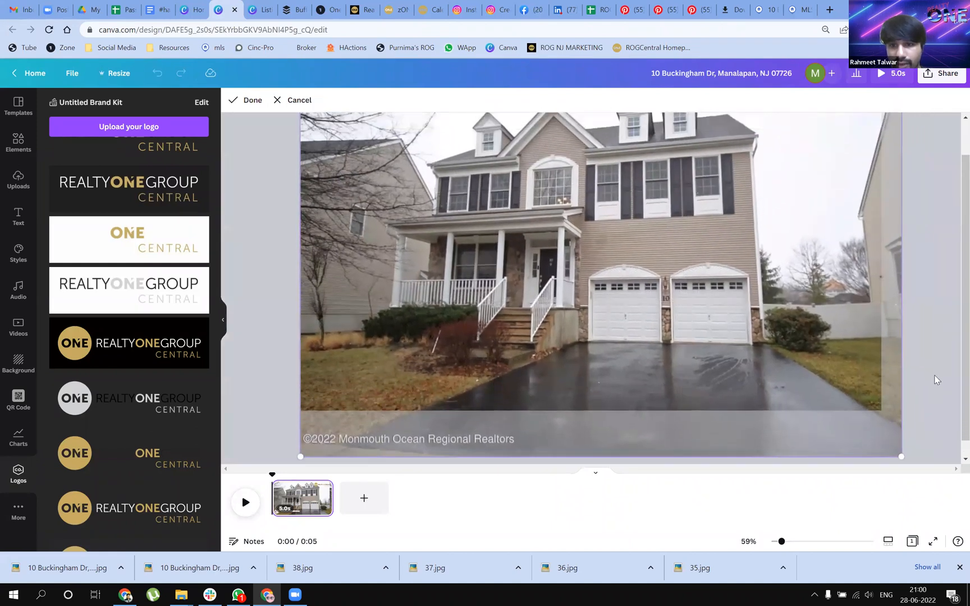
{"action": "left_click", "coordinate": [915, 306]}
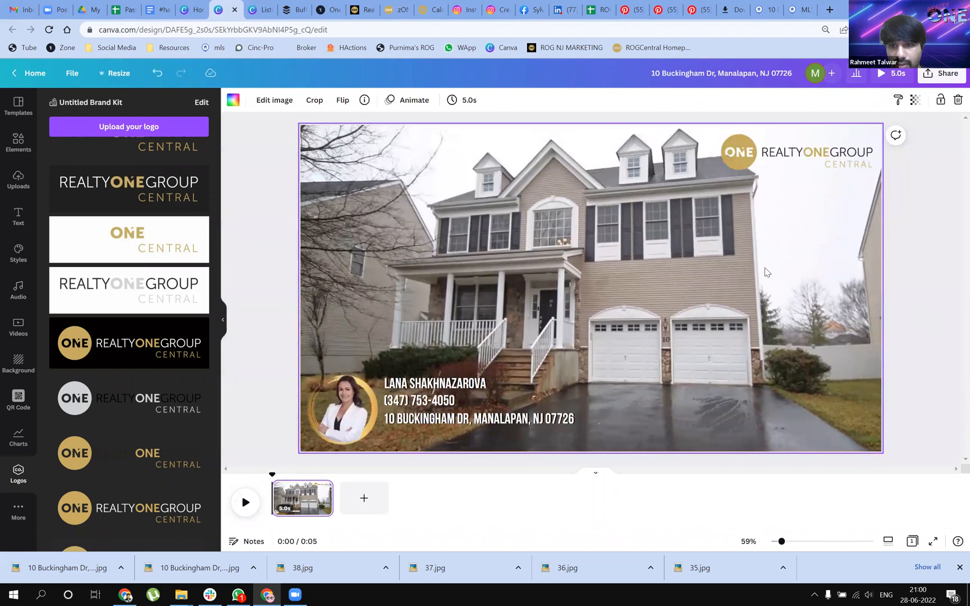
{"action": "double_click", "coordinate": [729, 267]}
{"action": "left_click_drag", "start_coordinate": [727, 275], "coordinate": [726, 287]}
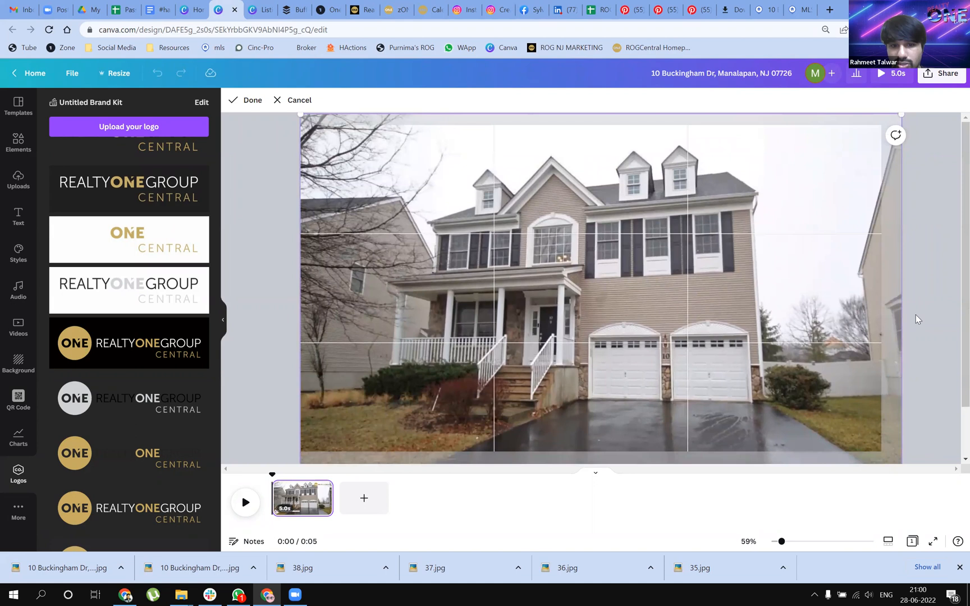
{"action": "left_click", "coordinate": [916, 318]}
Enlarge the Realty ONE Group Central logo slightly, keeping it in the photo's upper-right corner
{"action": "left_click", "coordinate": [808, 159]}
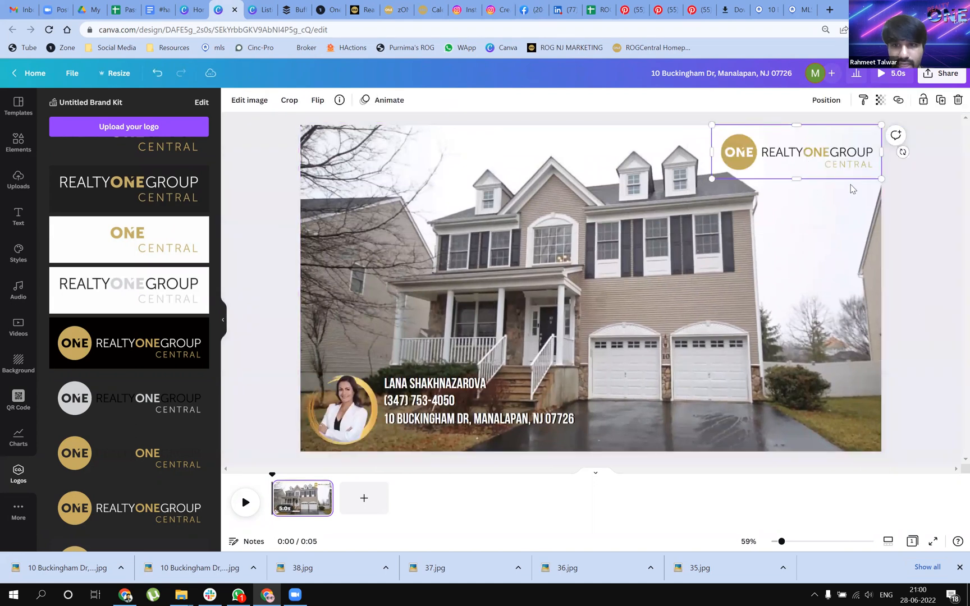
{"action": "left_click_drag", "start_coordinate": [712, 178], "coordinate": [703, 181]}
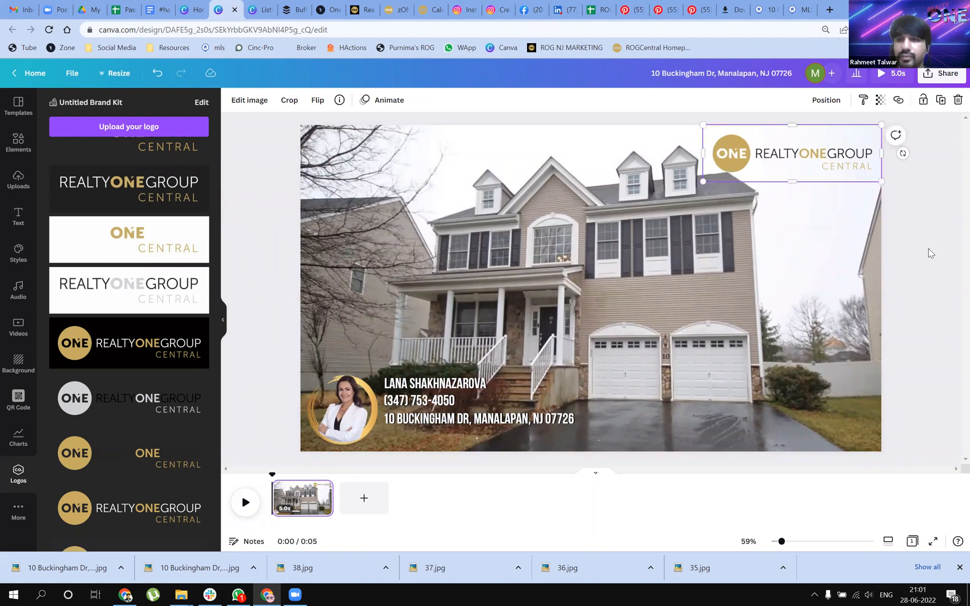
{"action": "left_click", "coordinate": [932, 279]}
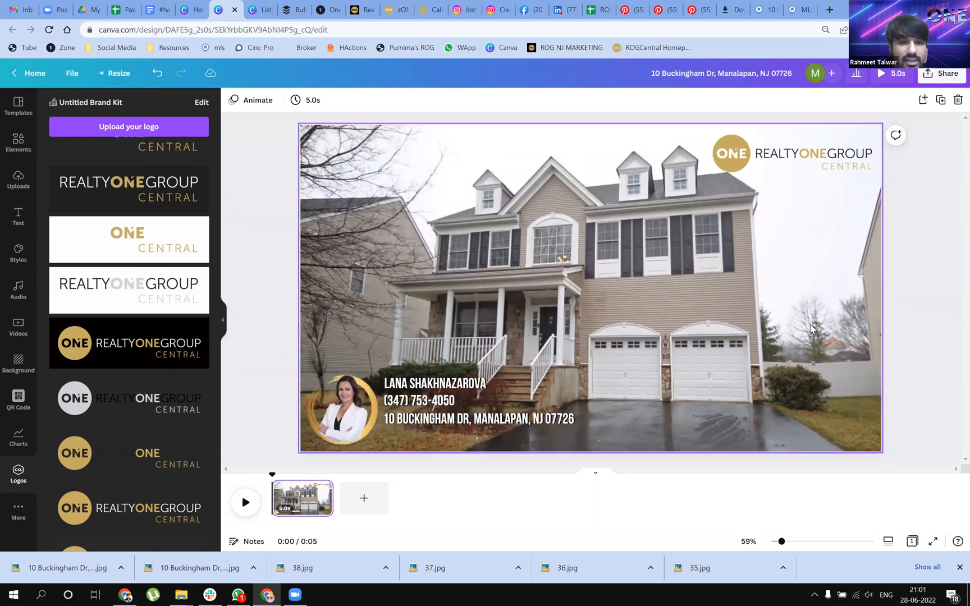
Open the image editing options for the house photo and look through the available adjustments, filters and effects
{"action": "left_click", "coordinate": [800, 308]}
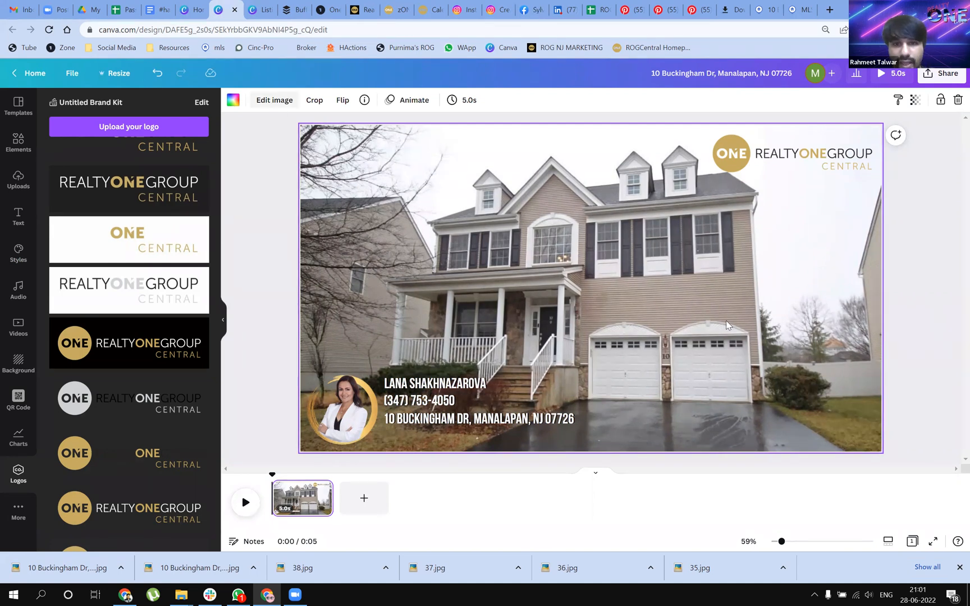
{"action": "left_click", "coordinate": [270, 101]}
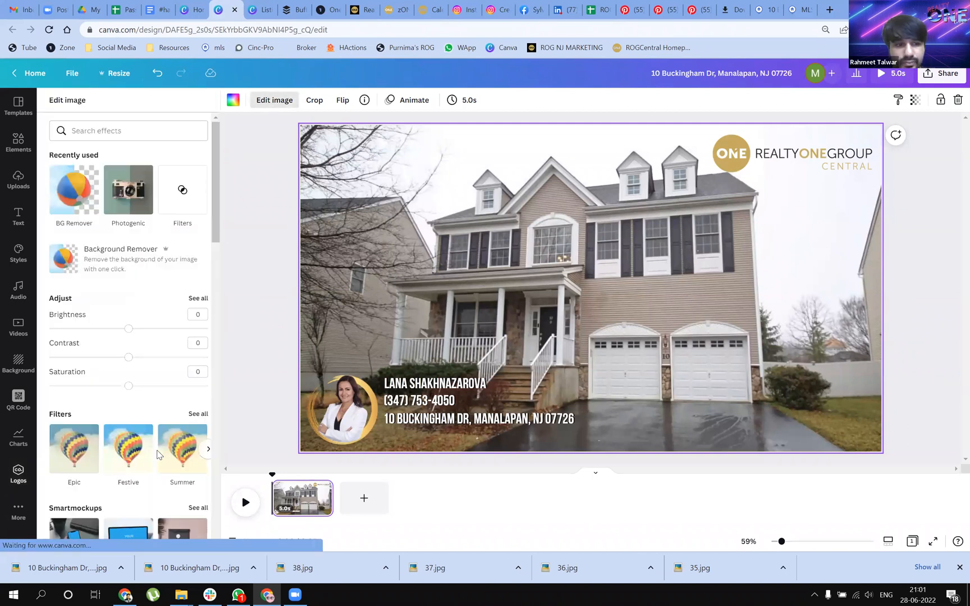
{"action": "scroll", "coordinate": [78, 366], "scroll_direction": "down", "scroll_amount": 1}
{"action": "scroll", "coordinate": [71, 421], "scroll_direction": "down", "scroll_amount": 3}
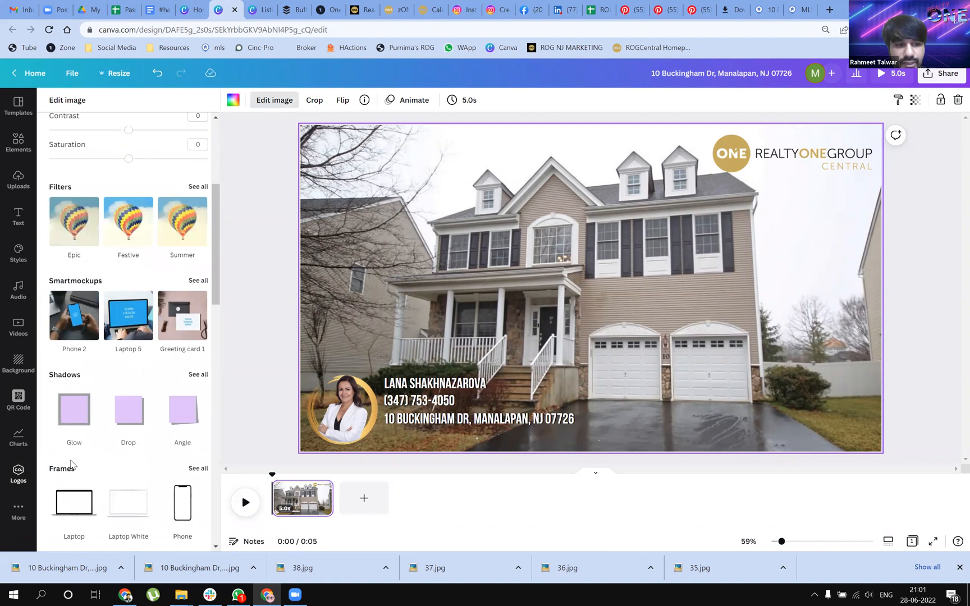
{"action": "scroll", "coordinate": [128, 435], "scroll_direction": "down", "scroll_amount": 3}
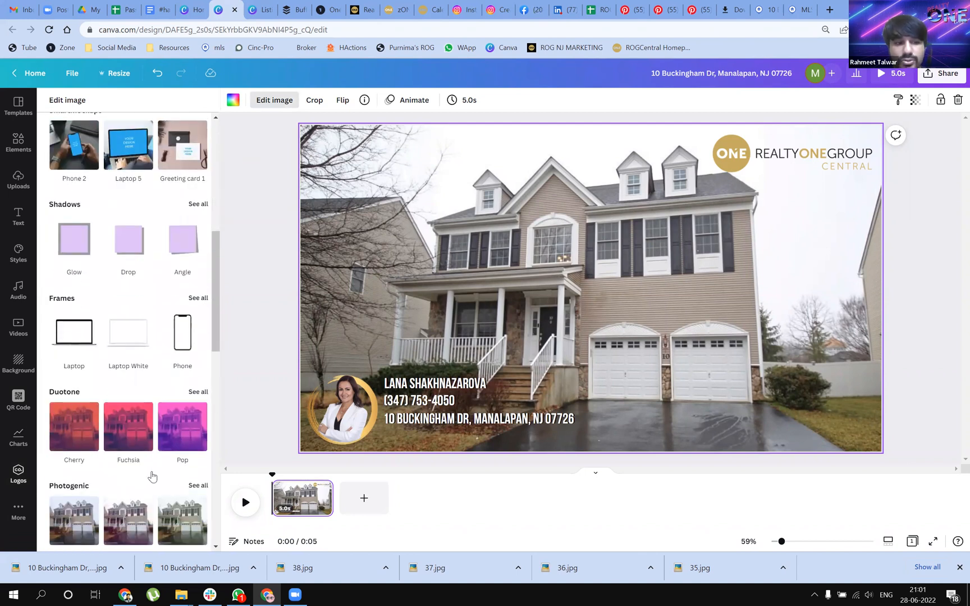
{"action": "scroll", "coordinate": [79, 390], "scroll_direction": "down", "scroll_amount": 3}
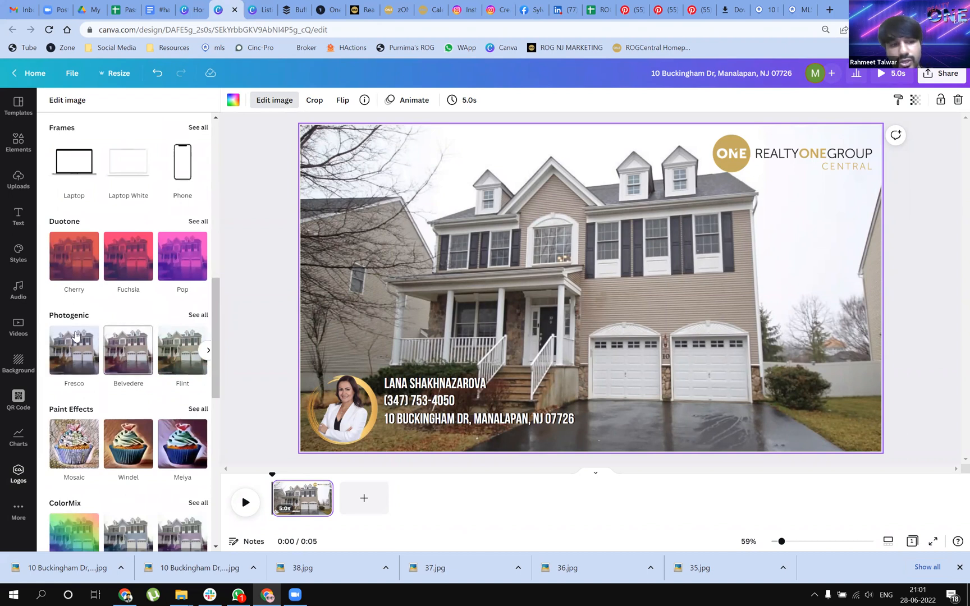
{"action": "scroll", "coordinate": [127, 381], "scroll_direction": "down", "scroll_amount": 1}
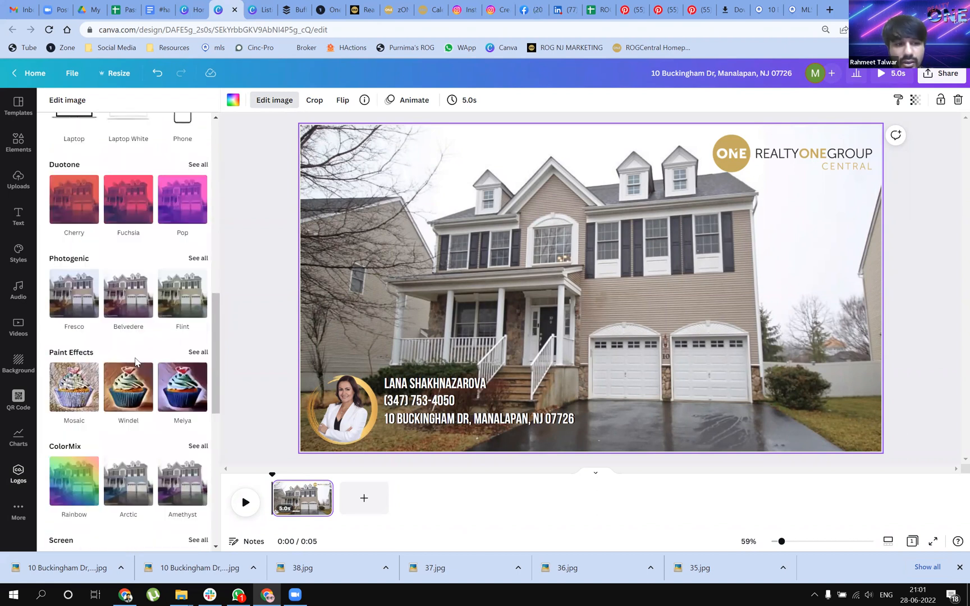
{"action": "scroll", "coordinate": [115, 390], "scroll_direction": "up", "scroll_amount": 1}
{"action": "scroll", "coordinate": [115, 390], "scroll_direction": "up", "scroll_amount": 6}
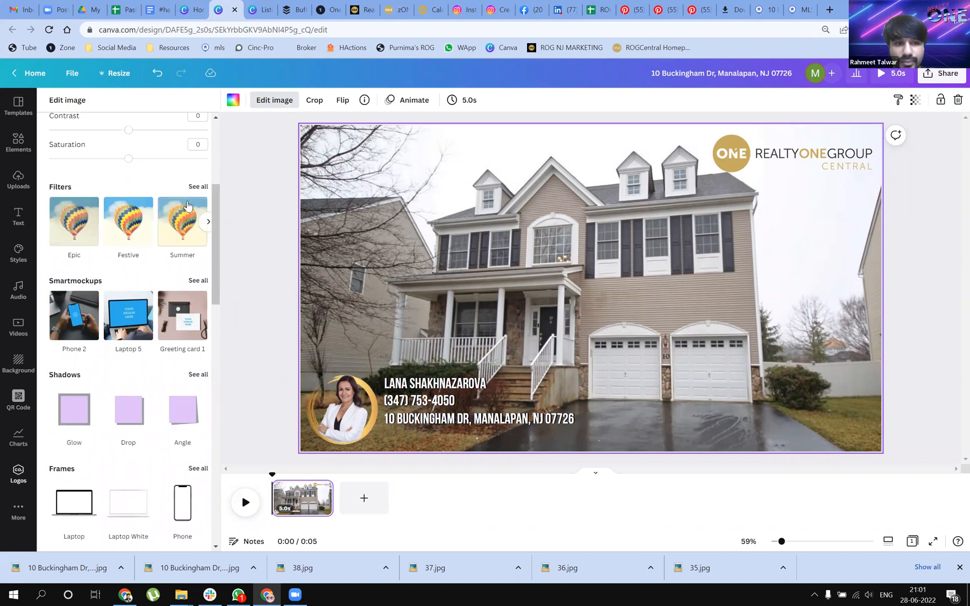
Open the full filter collection, try Epic, Festive and Solar on the house photo, and reset the filter to None
{"action": "left_click", "coordinate": [196, 186]}
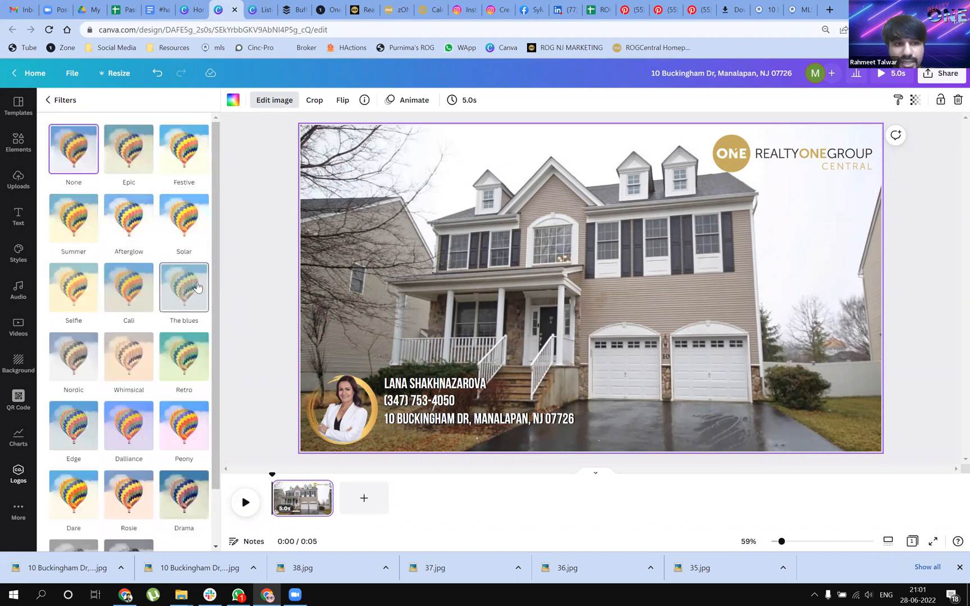
{"action": "left_click", "coordinate": [129, 150]}
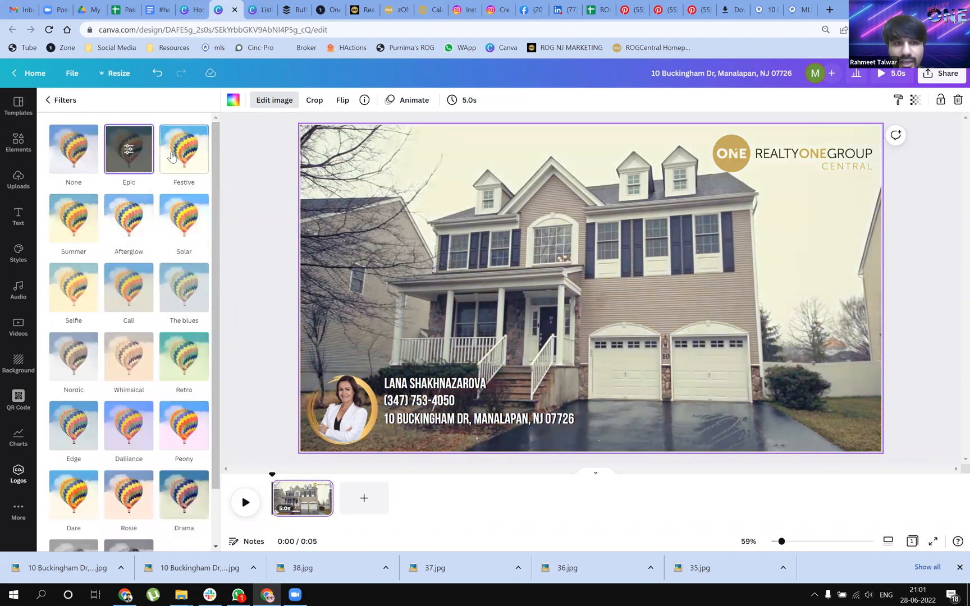
{"action": "left_click", "coordinate": [173, 157]}
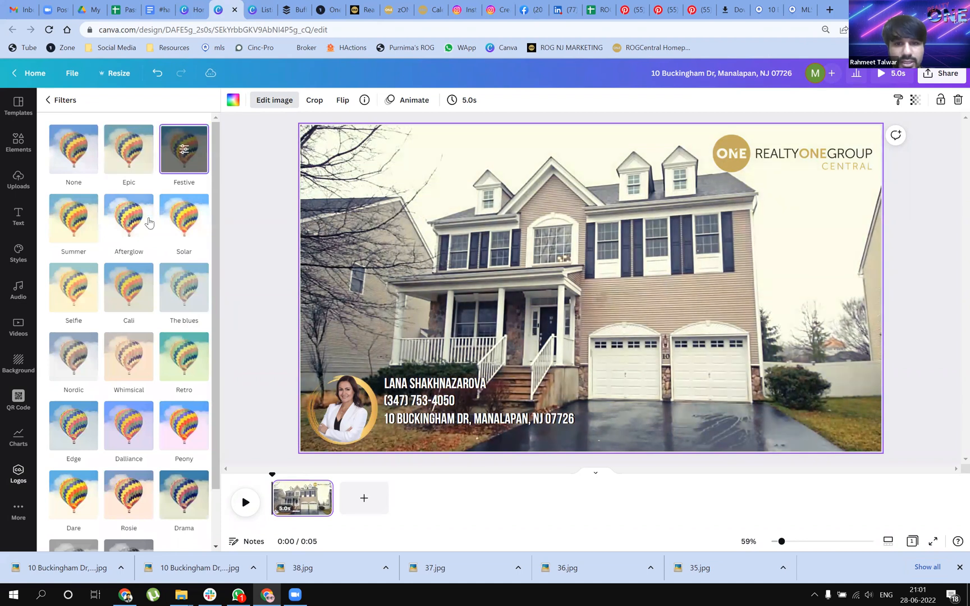
{"action": "left_click", "coordinate": [196, 236]}
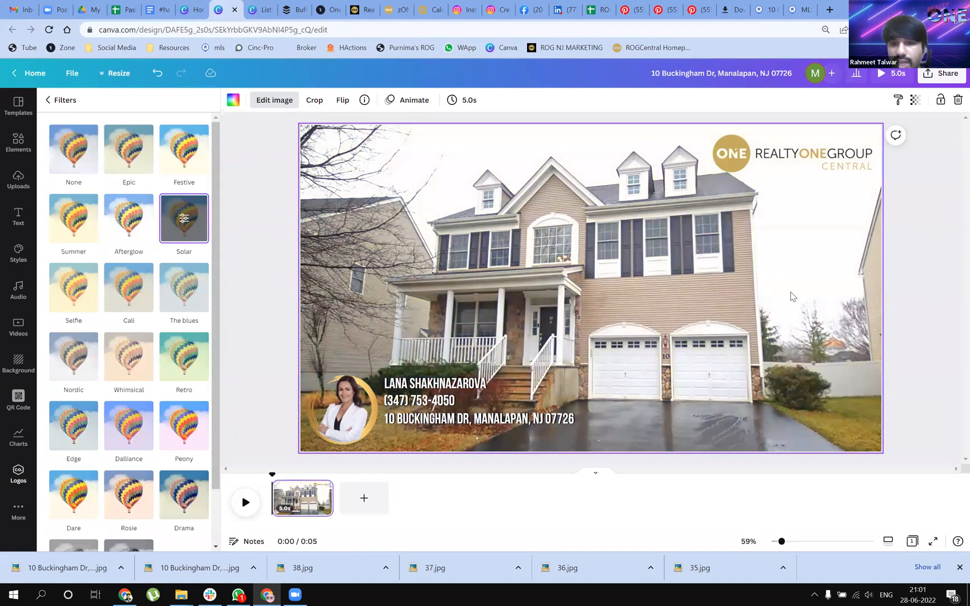
{"action": "left_click", "coordinate": [65, 166]}
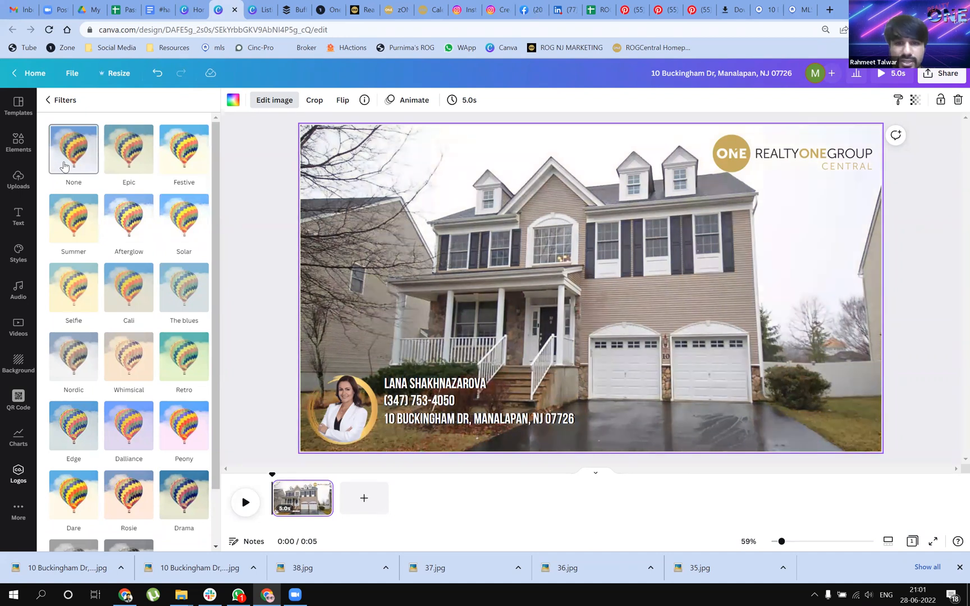
Try the Solar, Afterglow, Summer, Cali, The blues, Retro, Whimsical, Nordic, Edge, Dalliance and Peony filters on the house photo
{"action": "left_click", "coordinate": [199, 219]}
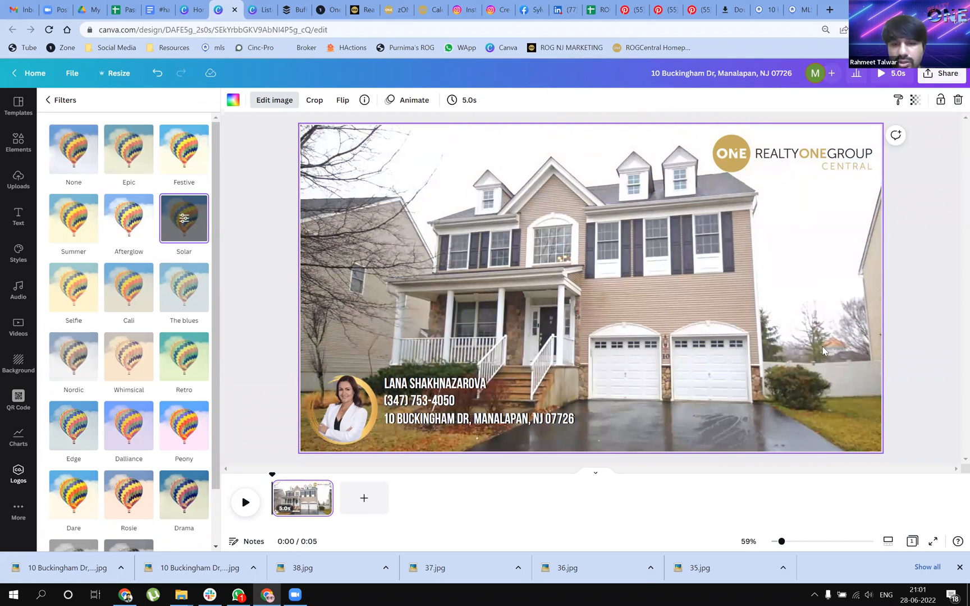
{"action": "left_click", "coordinate": [113, 219]}
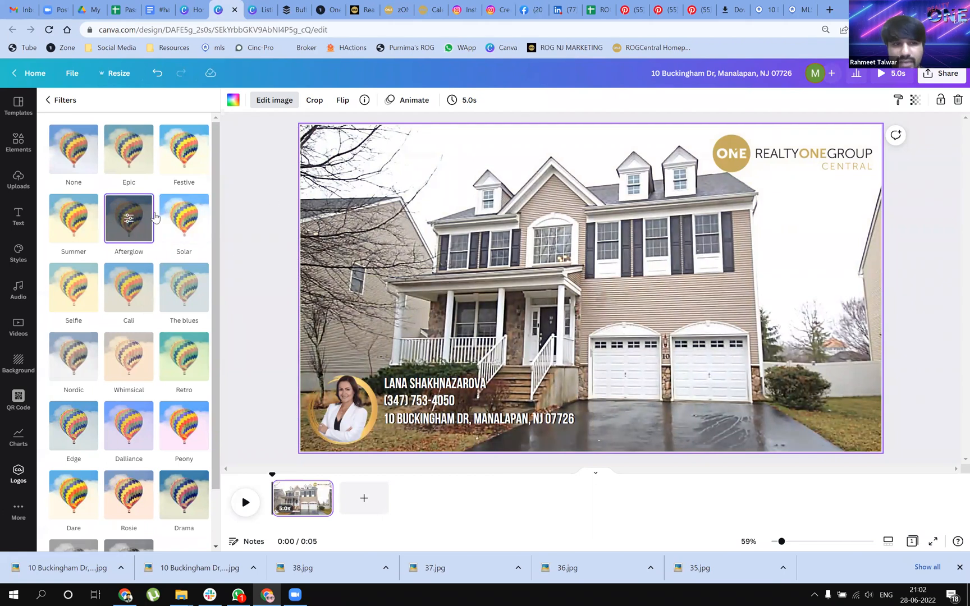
{"action": "left_click", "coordinate": [73, 220]}
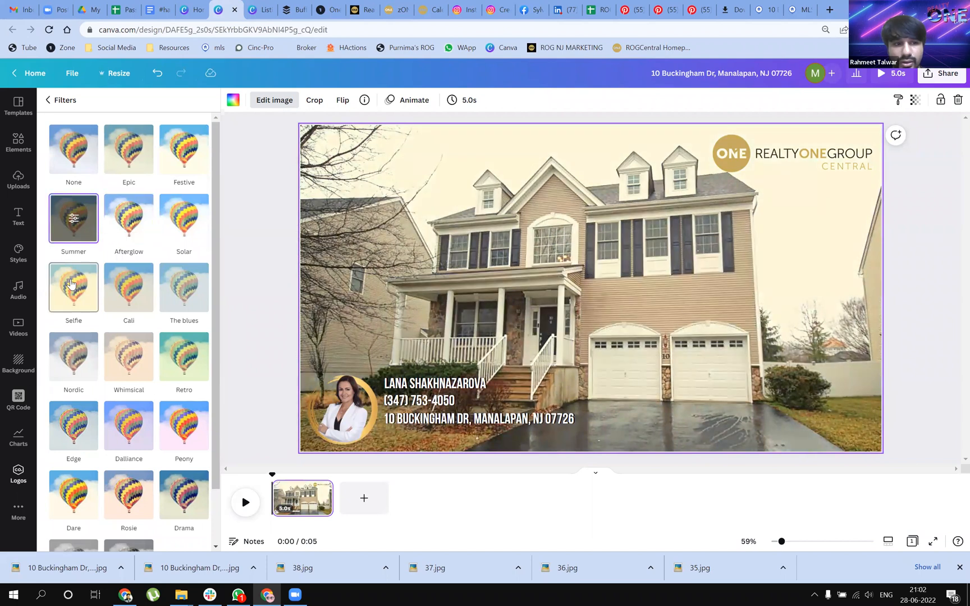
{"action": "left_click", "coordinate": [129, 297]}
{"action": "left_click", "coordinate": [197, 302]}
{"action": "left_click", "coordinate": [174, 362]}
{"action": "left_click", "coordinate": [108, 373]}
{"action": "left_click", "coordinate": [58, 375]}
{"action": "left_click", "coordinate": [67, 443]}
{"action": "left_click", "coordinate": [128, 446]}
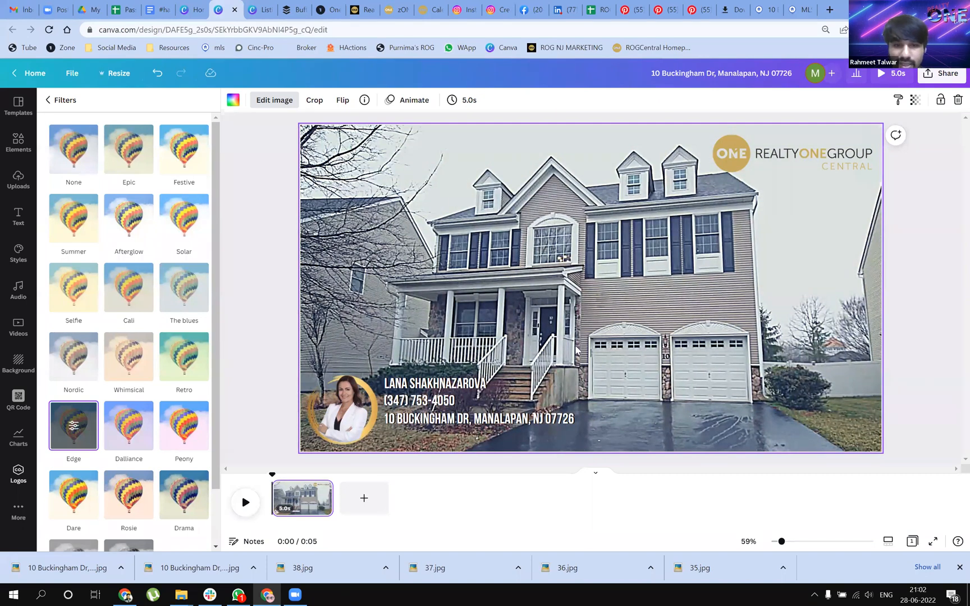
{"action": "left_click", "coordinate": [186, 438]}
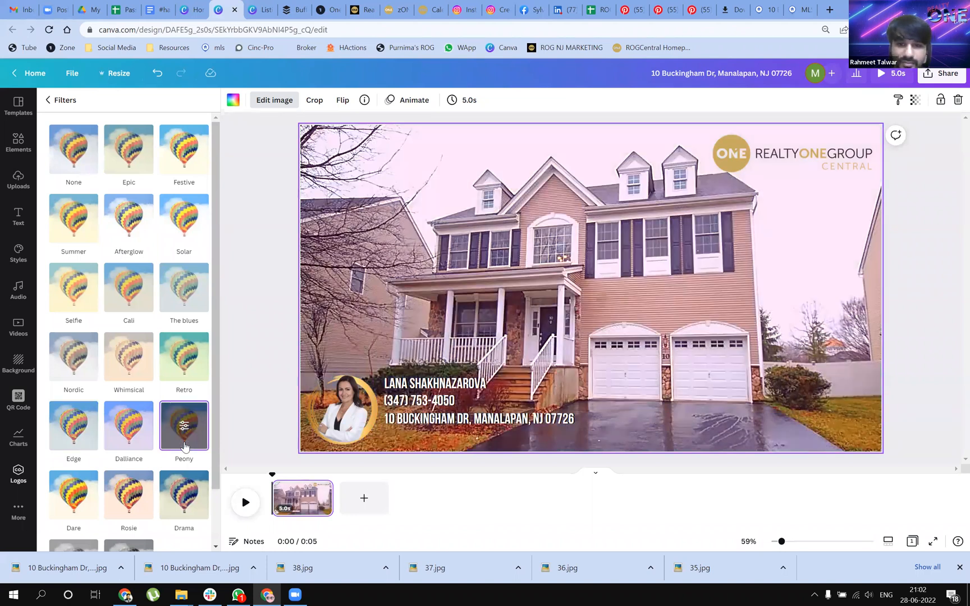
Try the Dare, Rosie, Drama, Street and Greyscale filters on the house photo
{"action": "scroll", "coordinate": [137, 441], "scroll_direction": "down", "scroll_amount": 1}
{"action": "left_click", "coordinate": [82, 442]}
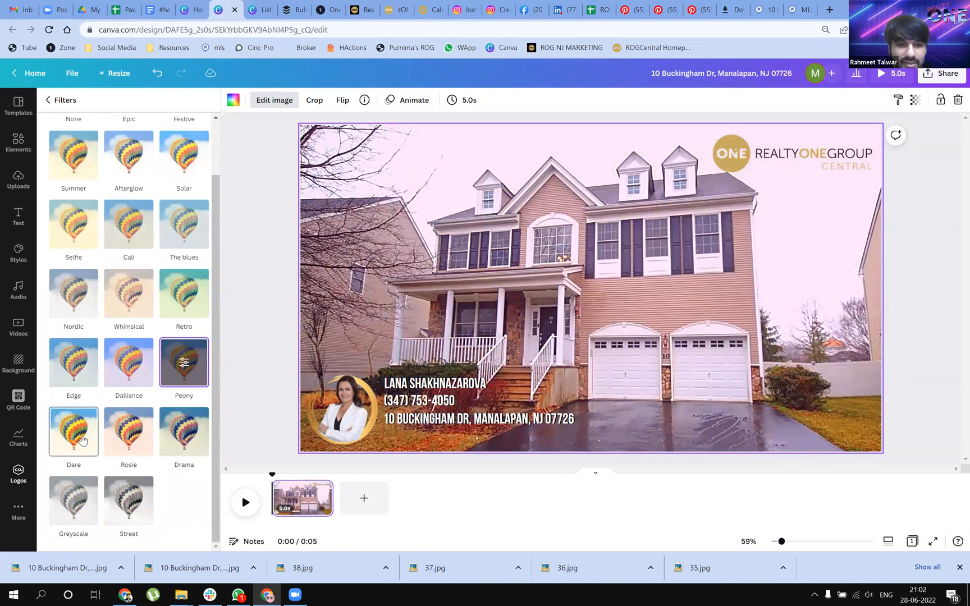
{"action": "left_click", "coordinate": [128, 440]}
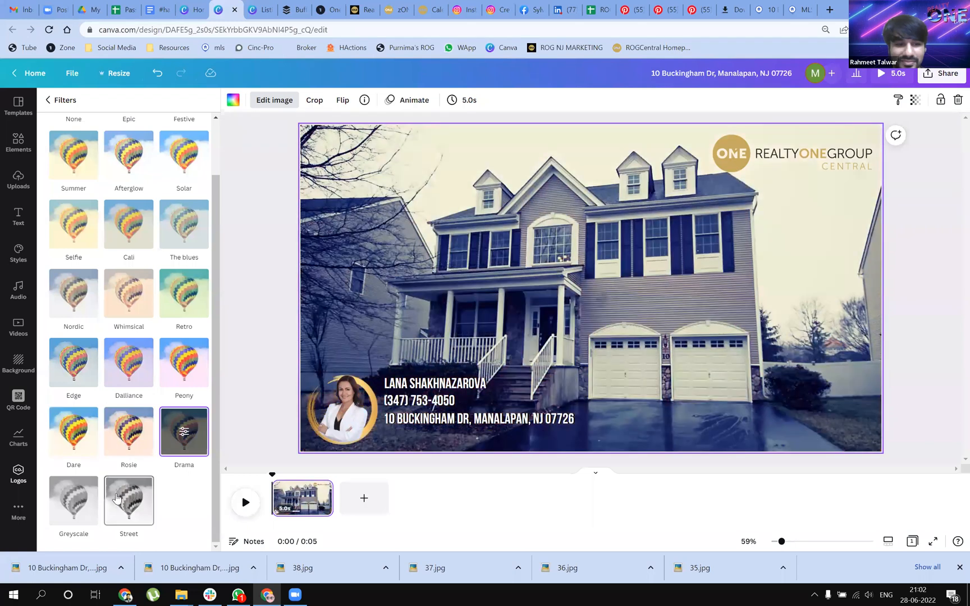
{"action": "left_click", "coordinate": [107, 522]}
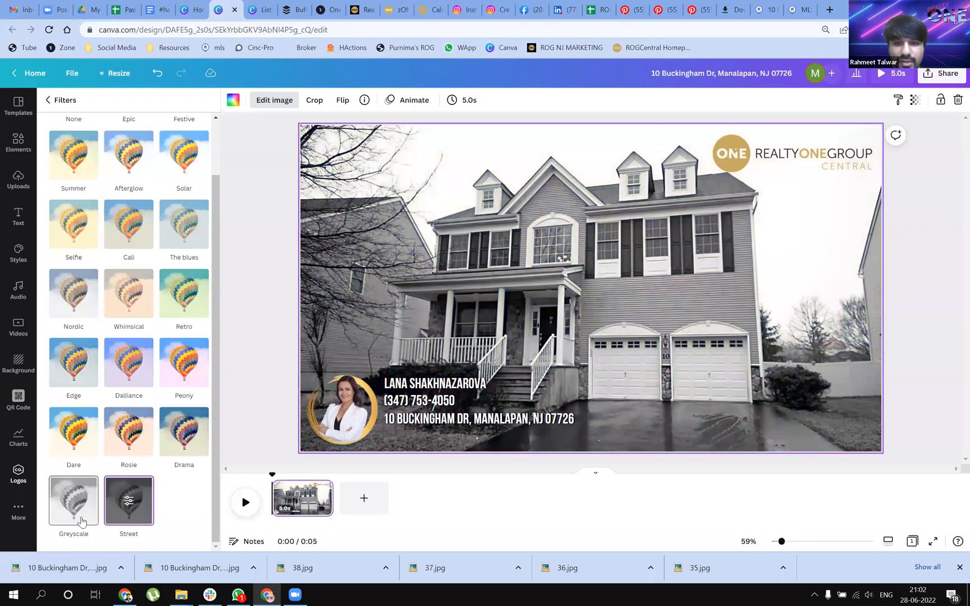
{"action": "left_click", "coordinate": [76, 522]}
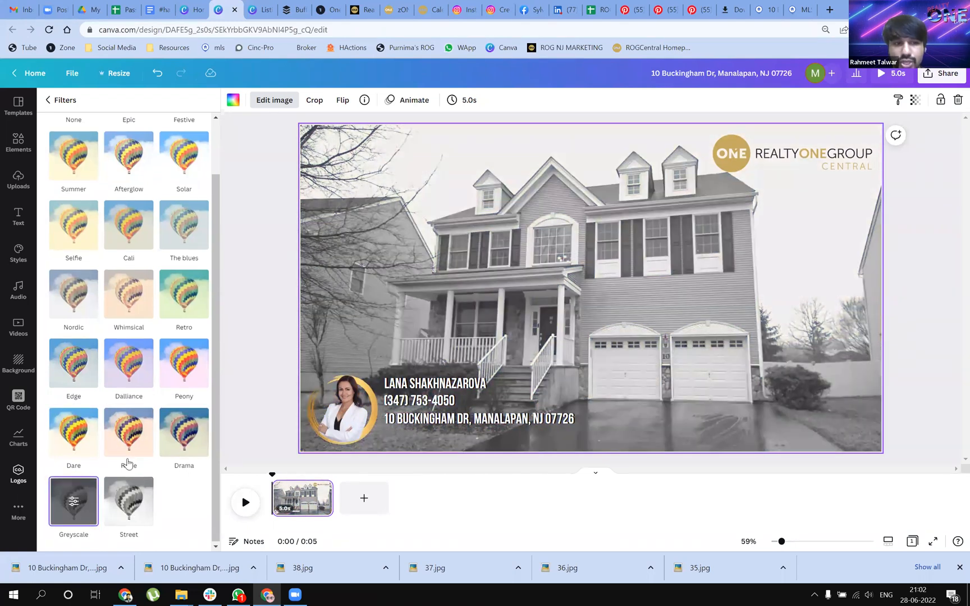
Apply the Solar filter to the house photo and add a blank second page to the video
{"action": "scroll", "coordinate": [140, 393], "scroll_direction": "up", "scroll_amount": 1}
{"action": "left_click", "coordinate": [184, 218]}
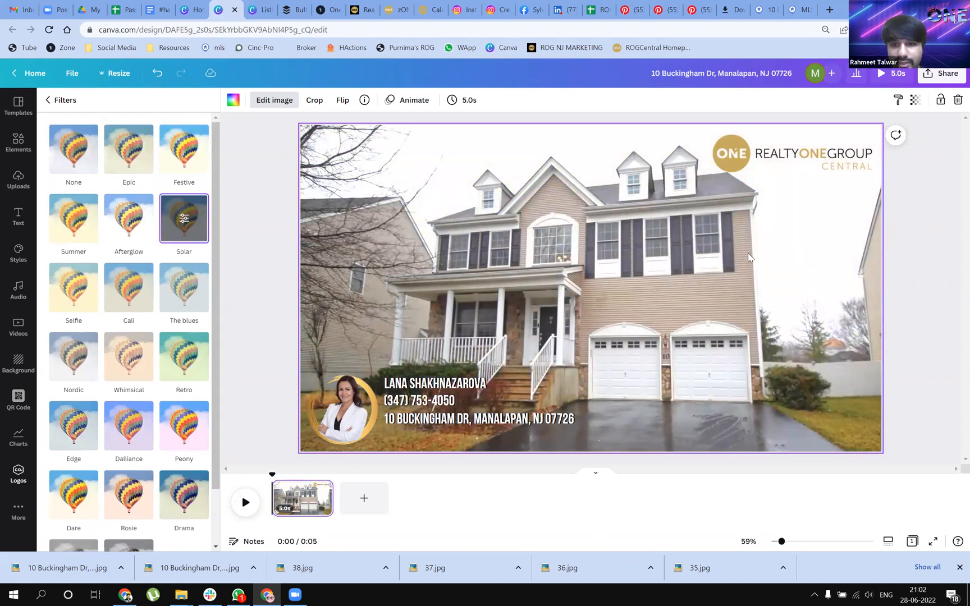
{"action": "left_click", "coordinate": [905, 266]}
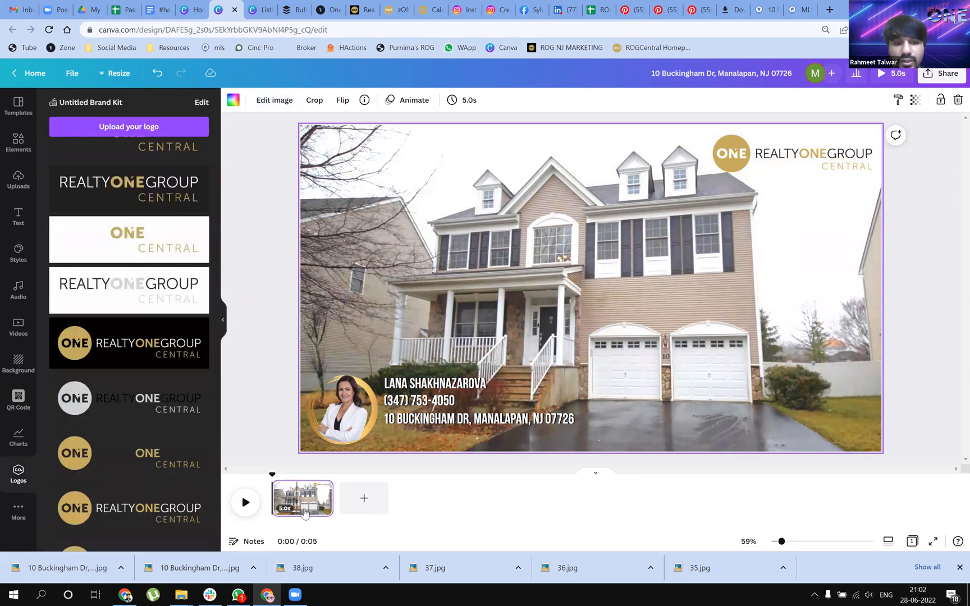
{"action": "left_click", "coordinate": [364, 498]}
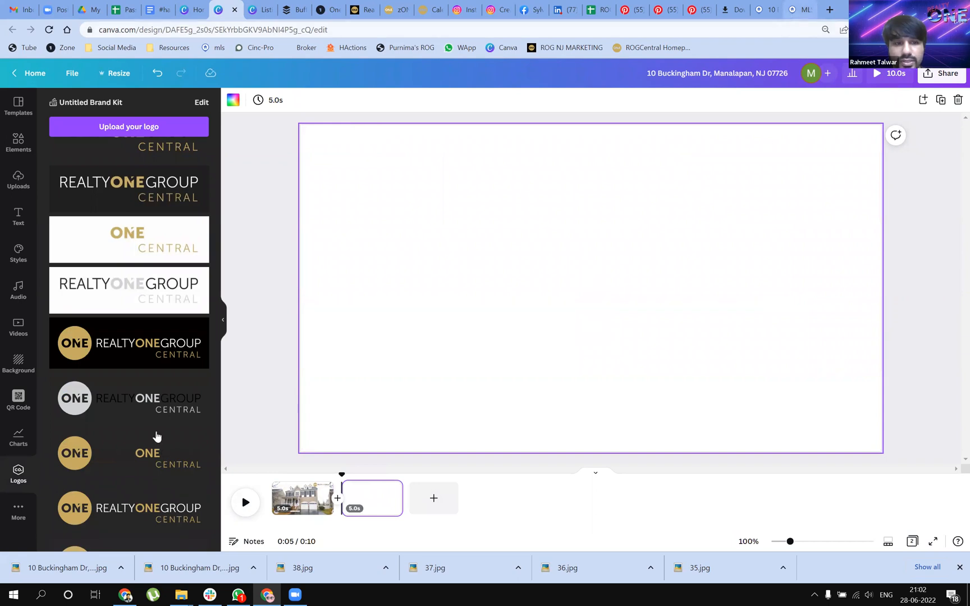
Switch to the house's Flexmls listing and go through its photos from the exterior to the front-door entryway
{"action": "left_click", "coordinate": [800, 9]}
{"action": "left_click", "coordinate": [23, 442]}
{"action": "left_click", "coordinate": [23, 442]}
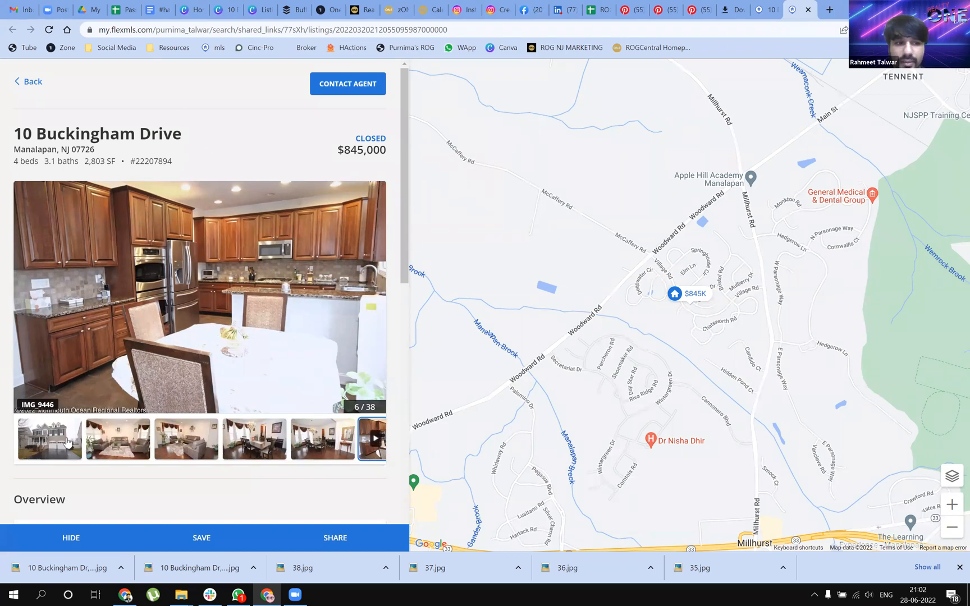
{"action": "left_click", "coordinate": [67, 441]}
{"action": "left_click", "coordinate": [140, 429]}
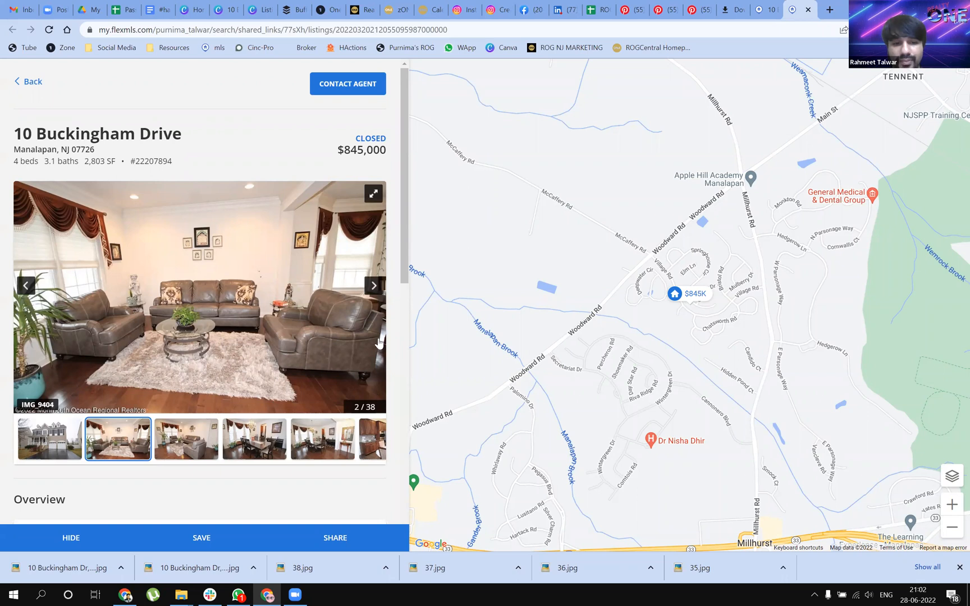
{"action": "left_click", "coordinate": [375, 291]}
{"action": "left_click", "coordinate": [374, 292]}
{"action": "left_click", "coordinate": [374, 291]}
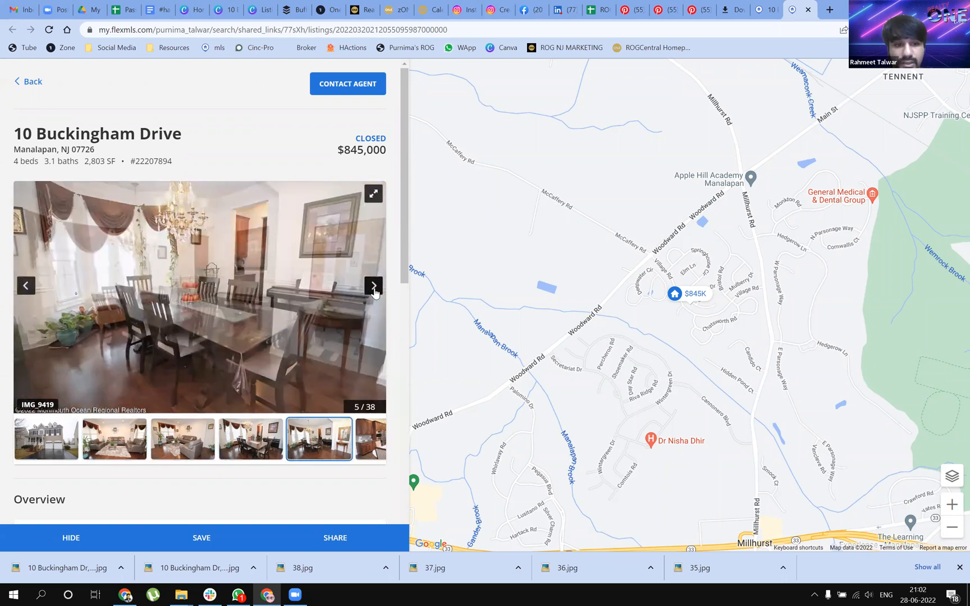
{"action": "left_click", "coordinate": [374, 292]}
{"action": "left_click", "coordinate": [374, 291]}
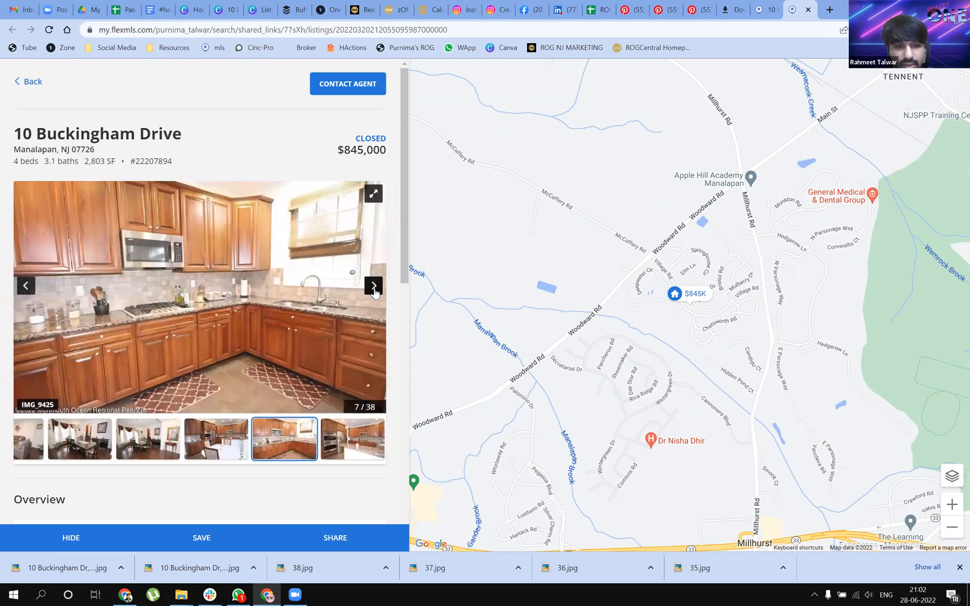
{"action": "left_click", "coordinate": [374, 291]}
{"action": "left_click", "coordinate": [375, 291]}
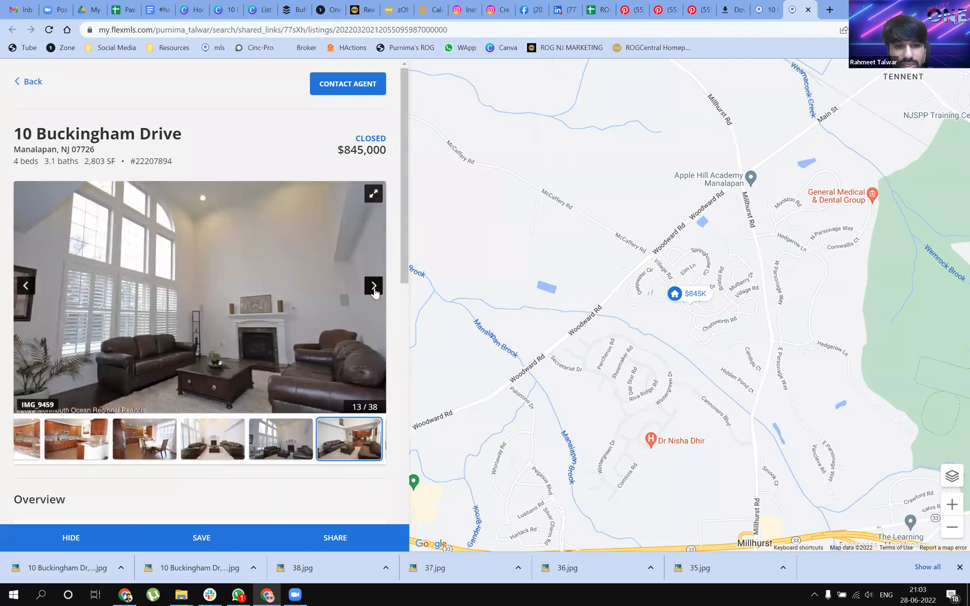
{"action": "left_click", "coordinate": [375, 291]}
{"action": "left_click", "coordinate": [375, 292]}
{"action": "left_click", "coordinate": [374, 292]}
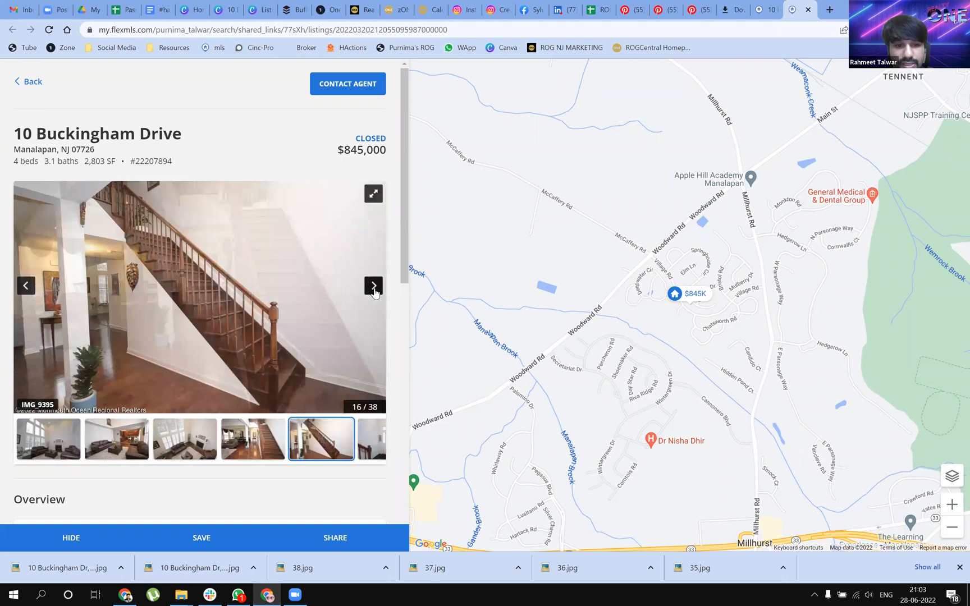
{"action": "left_click", "coordinate": [374, 291]}
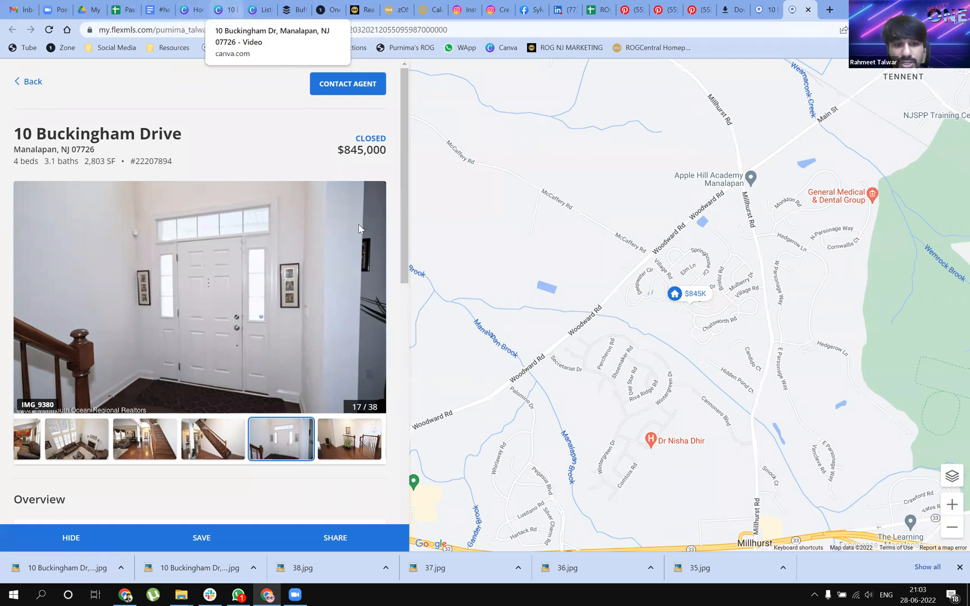
Return to the Canva video and fill the blank second page with the uploaded front-door entryway photo
{"action": "left_click", "coordinate": [225, 9]}
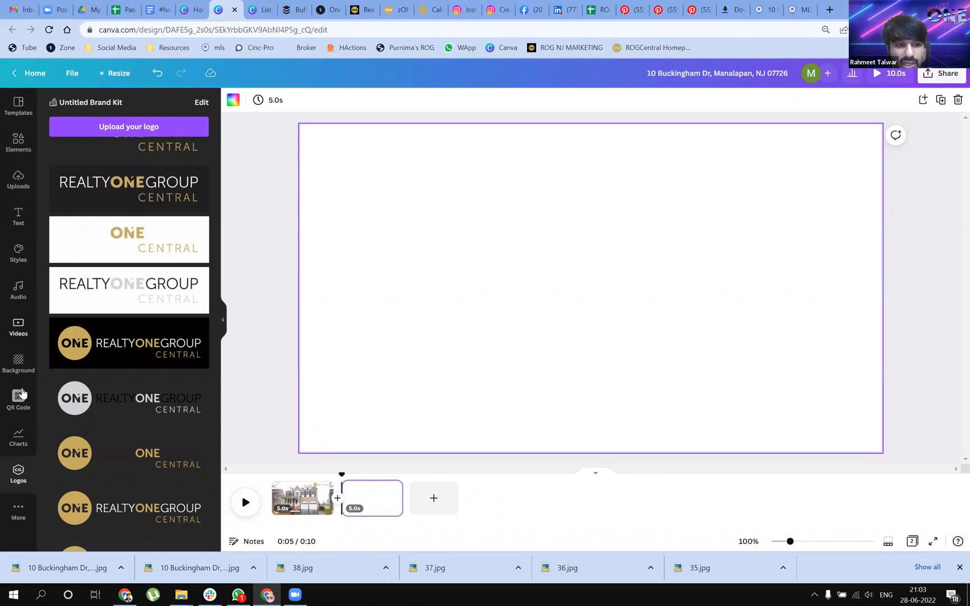
{"action": "left_click", "coordinate": [16, 187]}
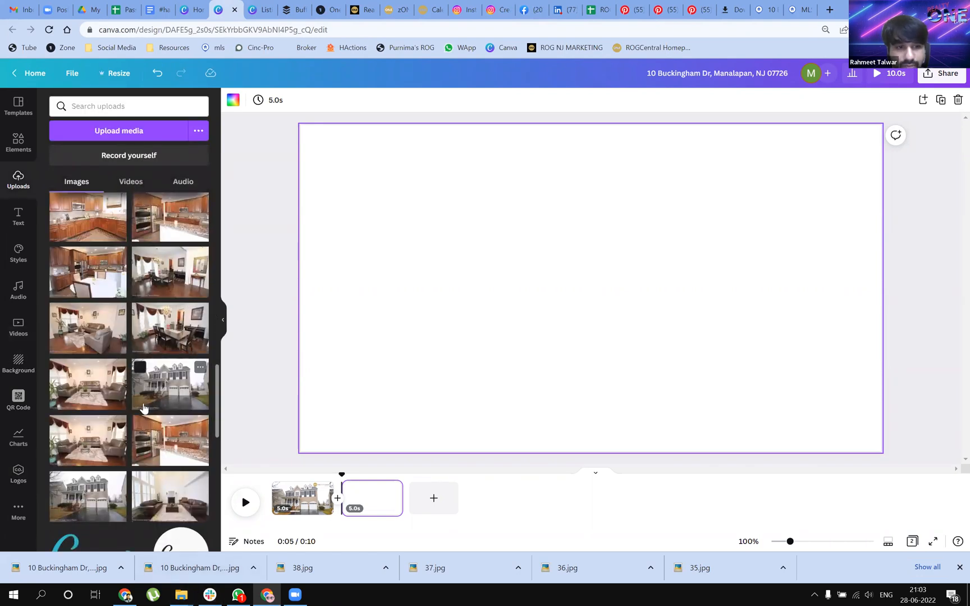
{"action": "scroll", "coordinate": [146, 401], "scroll_direction": "up", "scroll_amount": 2}
{"action": "scroll", "coordinate": [144, 408], "scroll_direction": "up", "scroll_amount": 4}
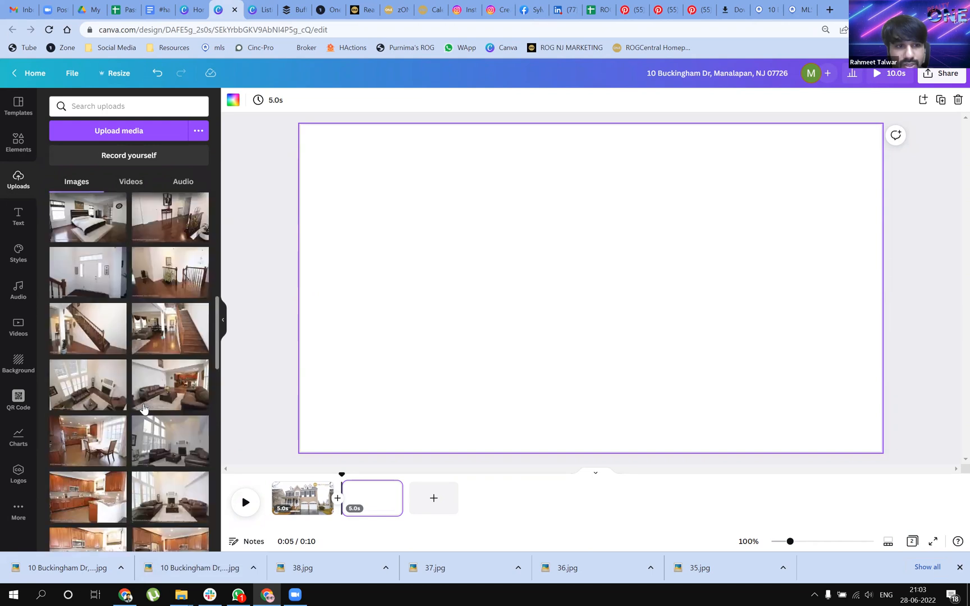
{"action": "left_click_drag", "start_coordinate": [72, 282], "coordinate": [648, 317]}
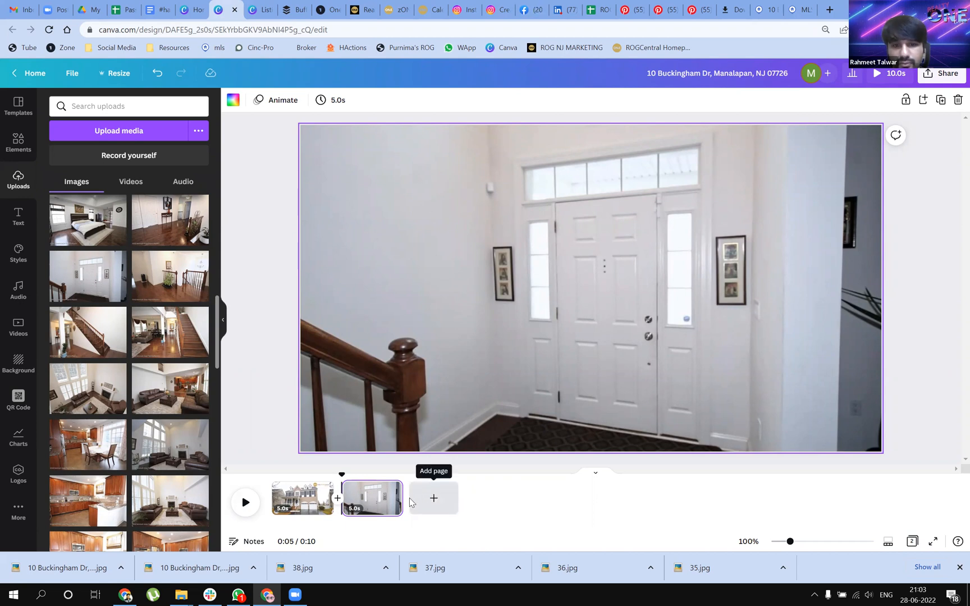
{"action": "mouse_move", "coordinate": [389, 496]}
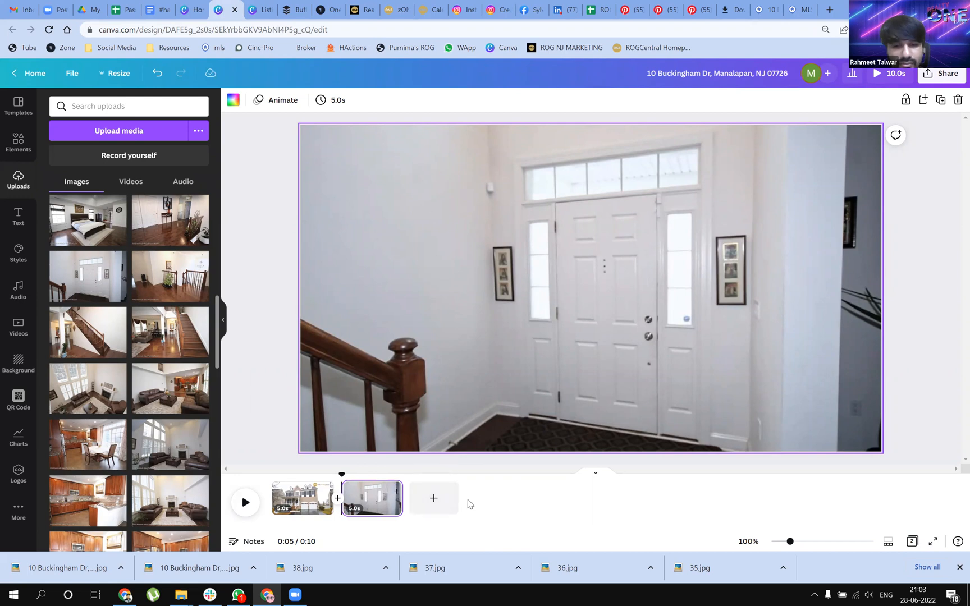
Copy the Realty ONE Group Central logo from the cover page onto the second page and place it in the photo's upper-left corner
{"action": "left_click", "coordinate": [303, 498]}
{"action": "left_click", "coordinate": [773, 152]}
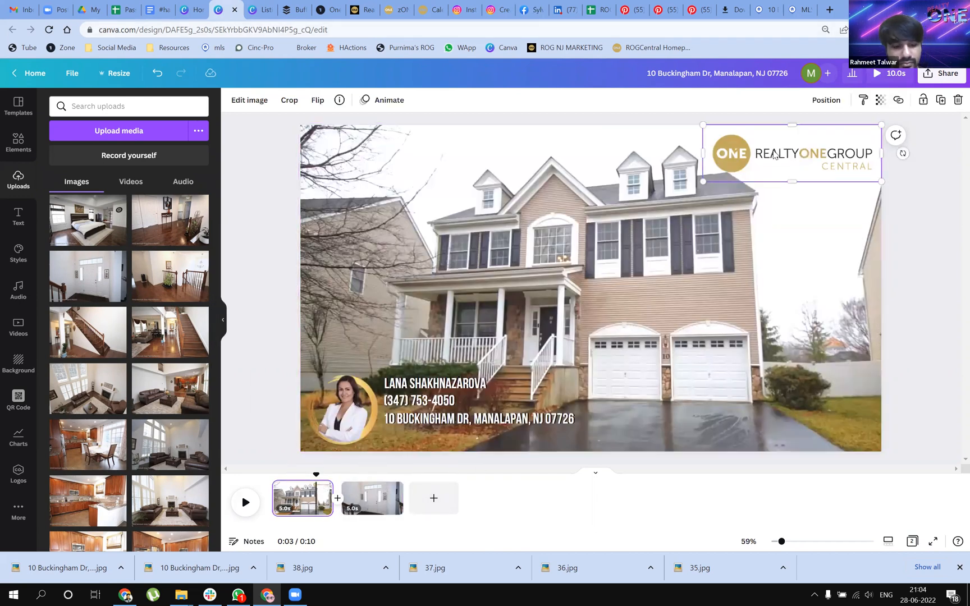
{"action": "left_click", "coordinate": [372, 498]}
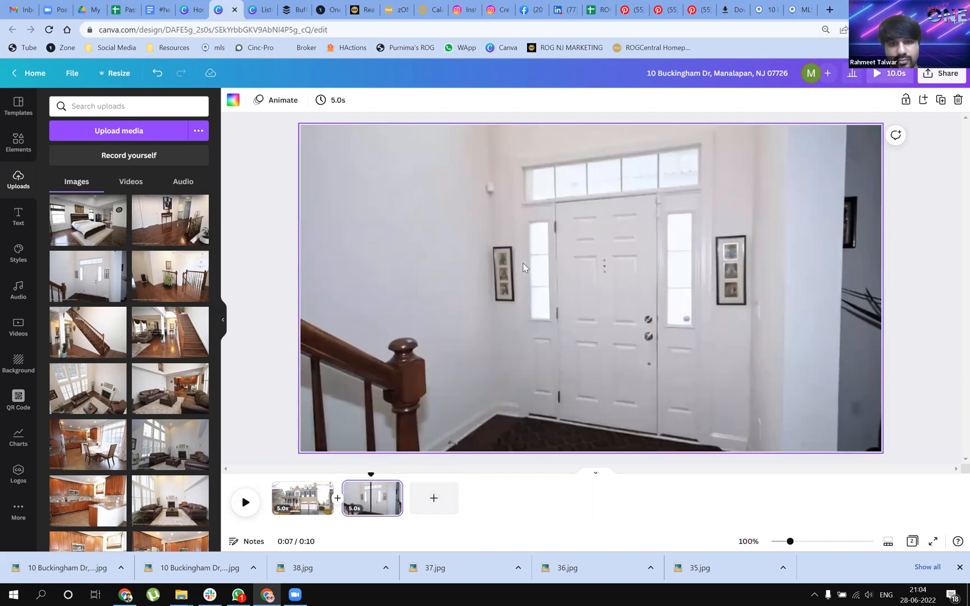
{"action": "left_click_drag", "start_coordinate": [769, 159], "coordinate": [369, 161]}
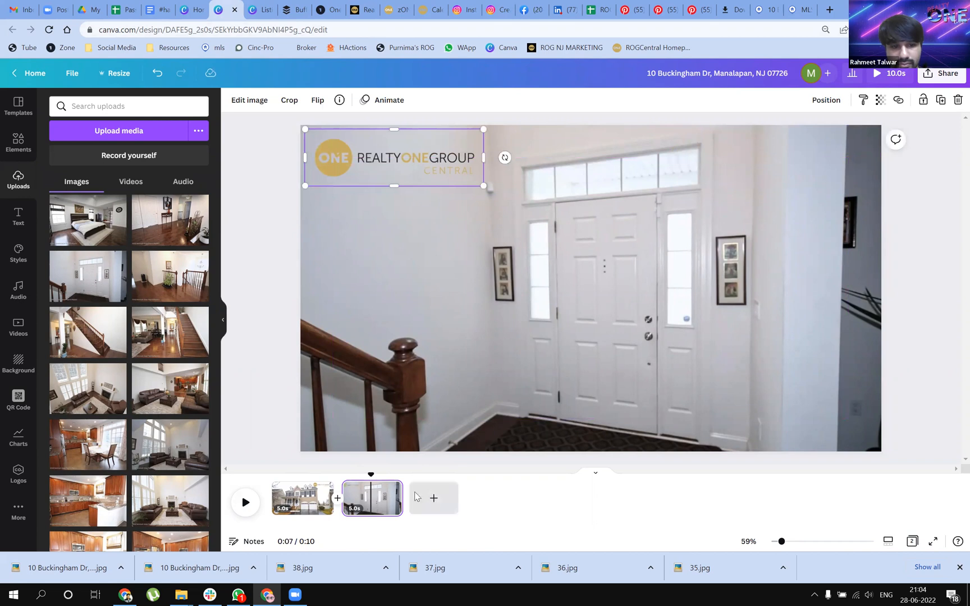
Add a third page and fill it with the uploaded front-view photo of the living room
{"action": "key", "text": "ctrl+Return"}
{"action": "scroll", "coordinate": [211, 447], "scroll_direction": "down", "scroll_amount": 3}
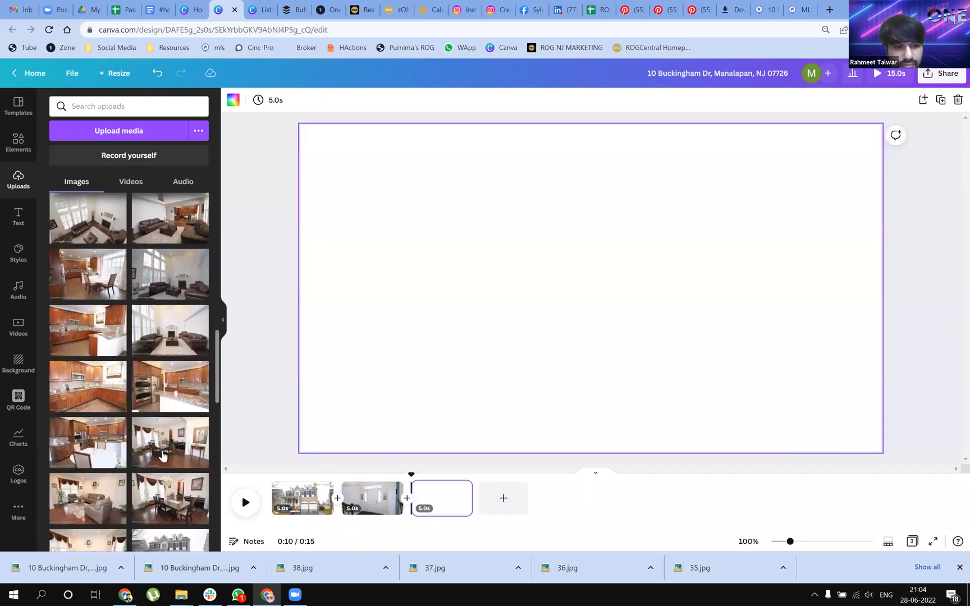
{"action": "scroll", "coordinate": [162, 455], "scroll_direction": "down", "scroll_amount": 5}
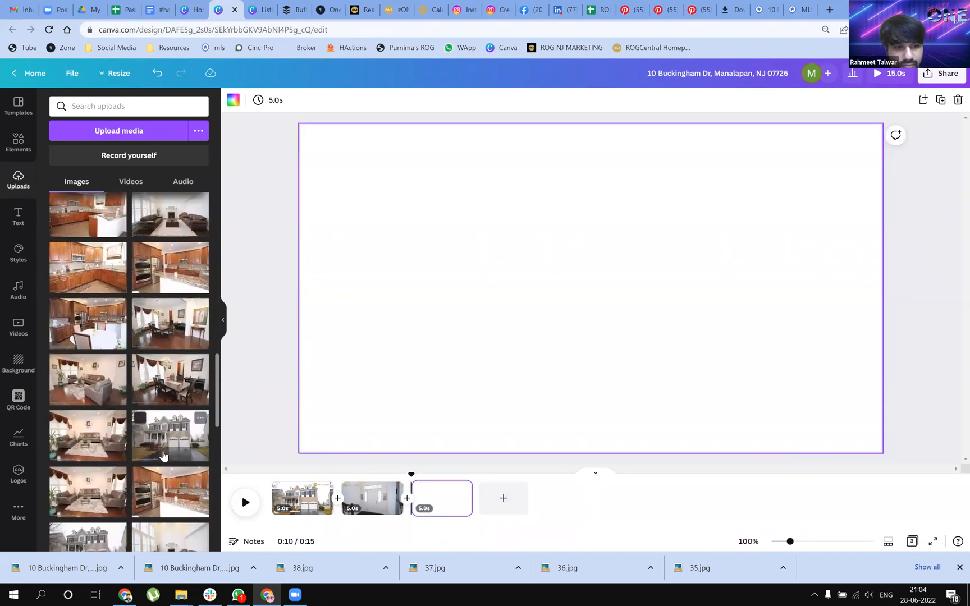
{"action": "scroll", "coordinate": [162, 455], "scroll_direction": "up", "scroll_amount": 1}
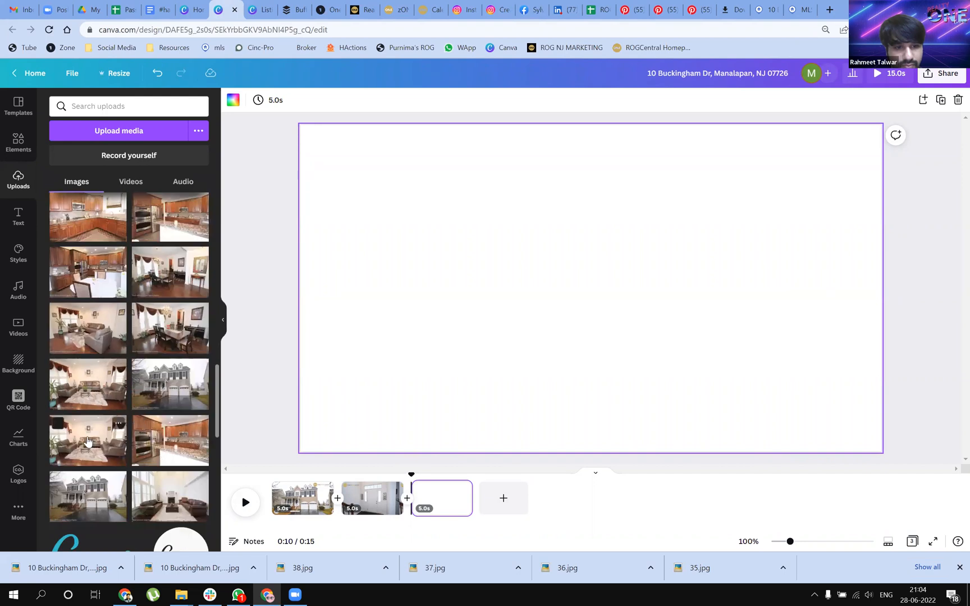
{"action": "left_click_drag", "start_coordinate": [178, 393], "coordinate": [312, 321]}
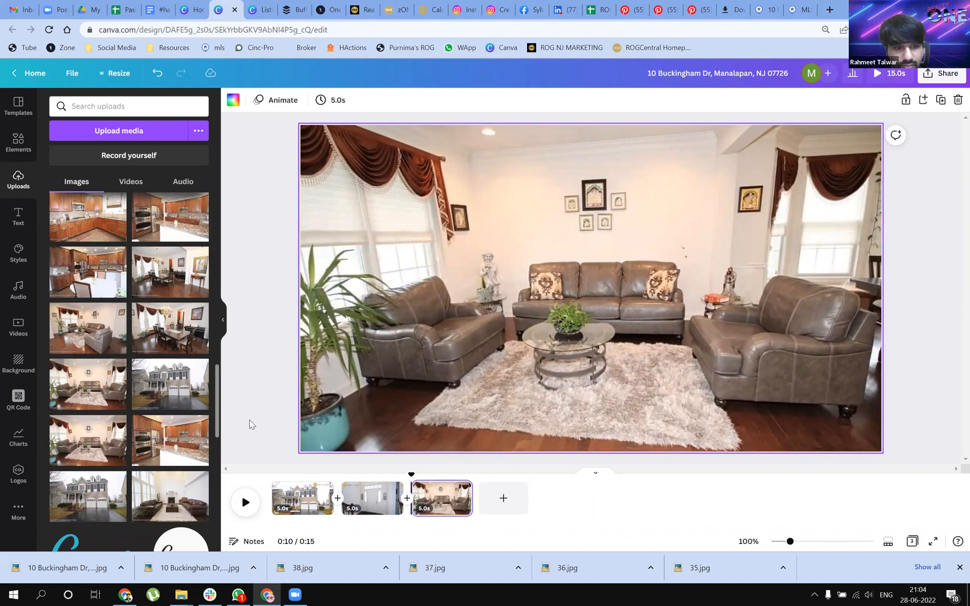
Delete the four duplicate living-room, kitchen, exterior and family-room photos just above the Canva logos in the uploads
{"action": "left_click", "coordinate": [57, 425]}
{"action": "left_click", "coordinate": [140, 423]}
{"action": "left_click", "coordinate": [140, 479]}
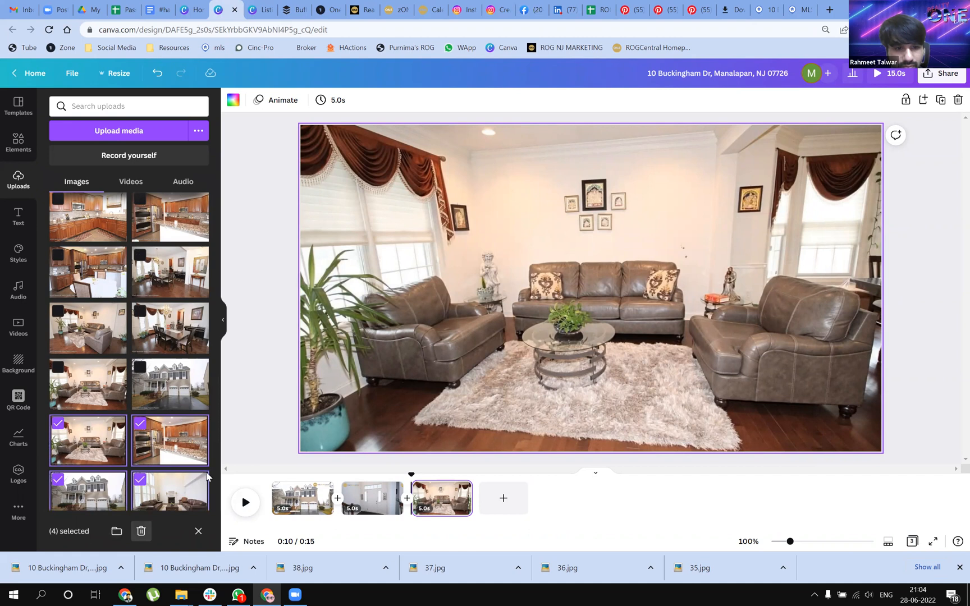
{"action": "left_click", "coordinate": [141, 530]}
{"action": "left_click", "coordinate": [570, 327]}
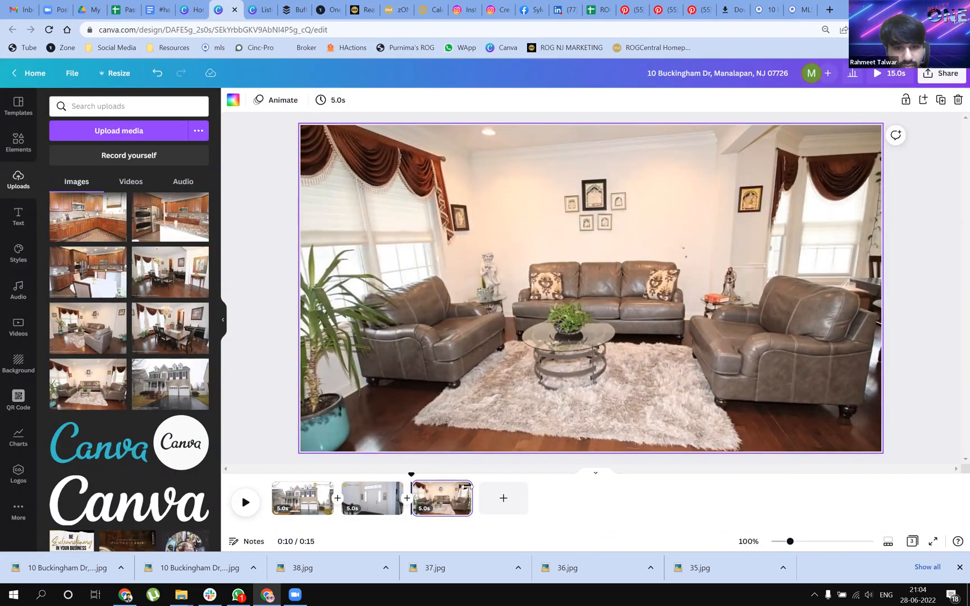
Add a fourth page, try the angled living-room photo on it, and replace that with the photo of the dining table and piano
{"action": "key", "text": "ctrl+Return"}
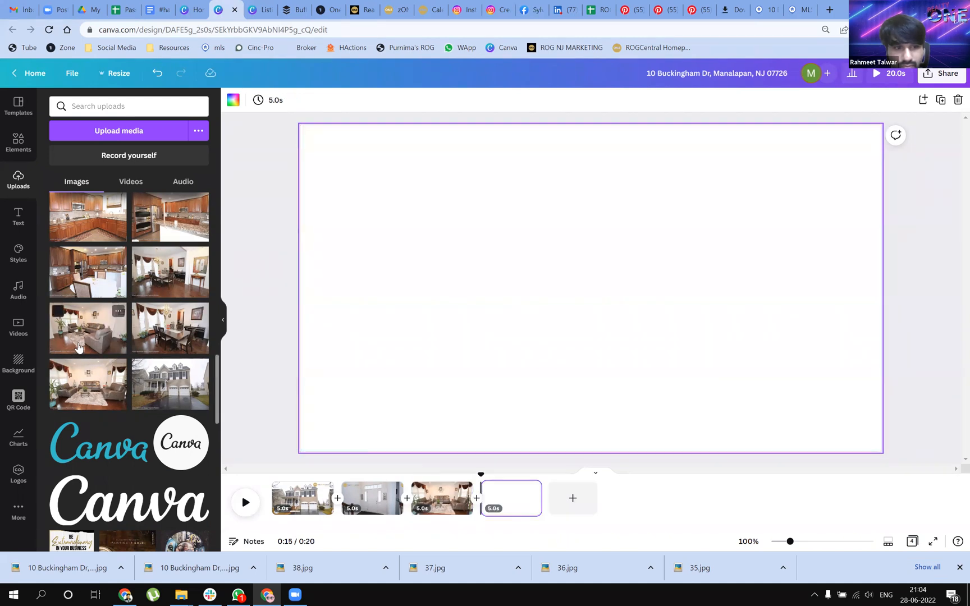
{"action": "left_click_drag", "start_coordinate": [105, 338], "coordinate": [313, 306]}
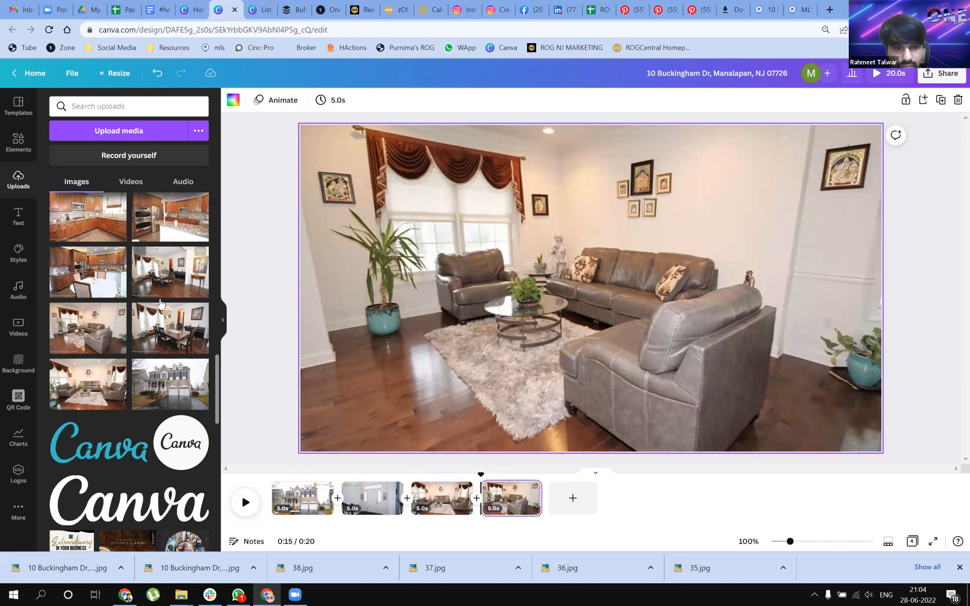
{"action": "left_click_drag", "start_coordinate": [168, 335], "coordinate": [311, 325]}
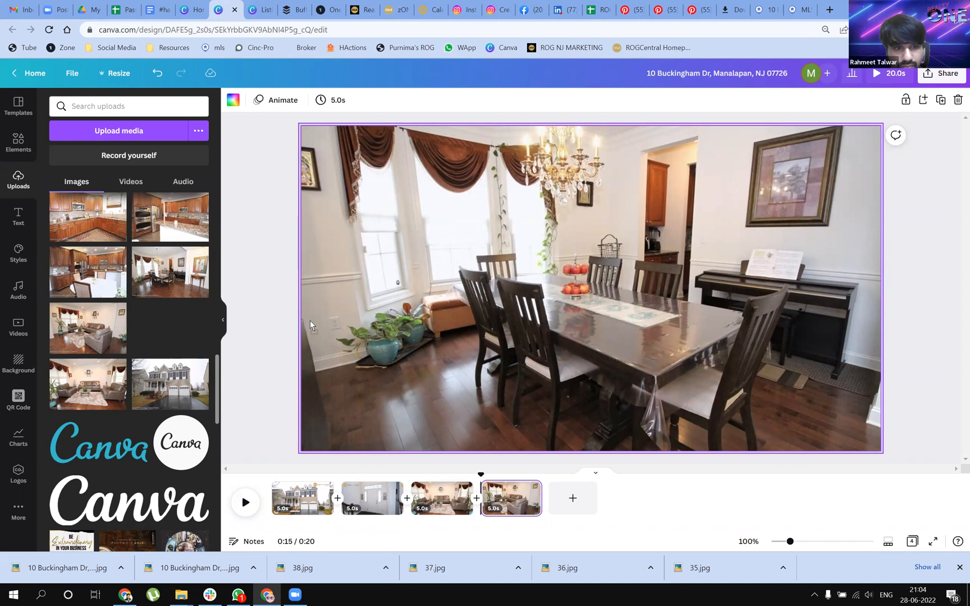
{"action": "mouse_move", "coordinate": [310, 320]}
{"action": "left_mouse_down"}
{"action": "mouse_move", "coordinate": [241, 319]}
{"action": "mouse_move", "coordinate": [165, 280]}
{"action": "mouse_move", "coordinate": [306, 281]}
{"action": "mouse_move", "coordinate": [241, 306]}
{"action": "mouse_move", "coordinate": [185, 281]}
{"action": "mouse_move", "coordinate": [249, 320]}
{"action": "mouse_move", "coordinate": [309, 326]}
{"action": "left_mouse_up"}
{"action": "left_click", "coordinate": [444, 498]}
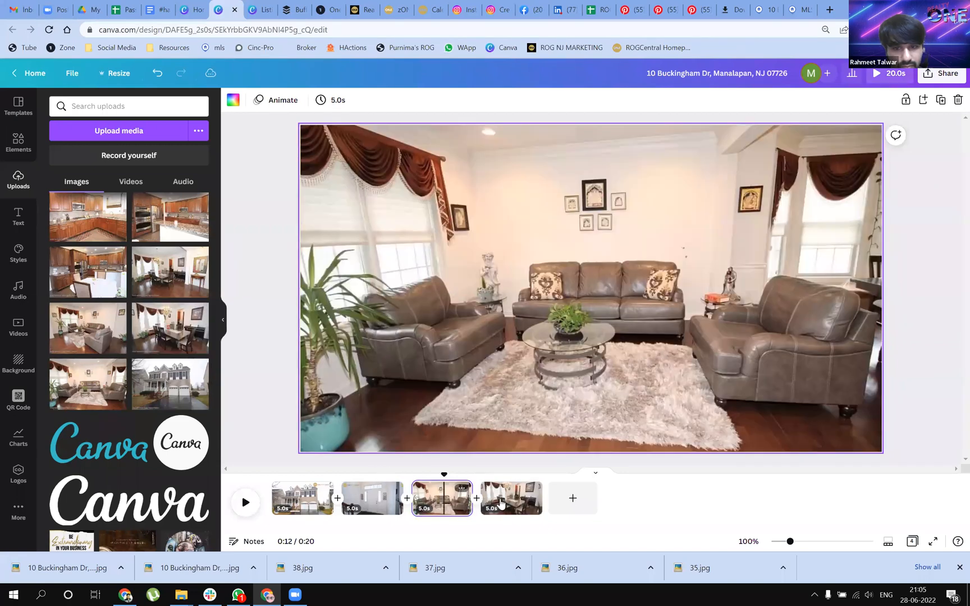
{"action": "left_click", "coordinate": [501, 504]}
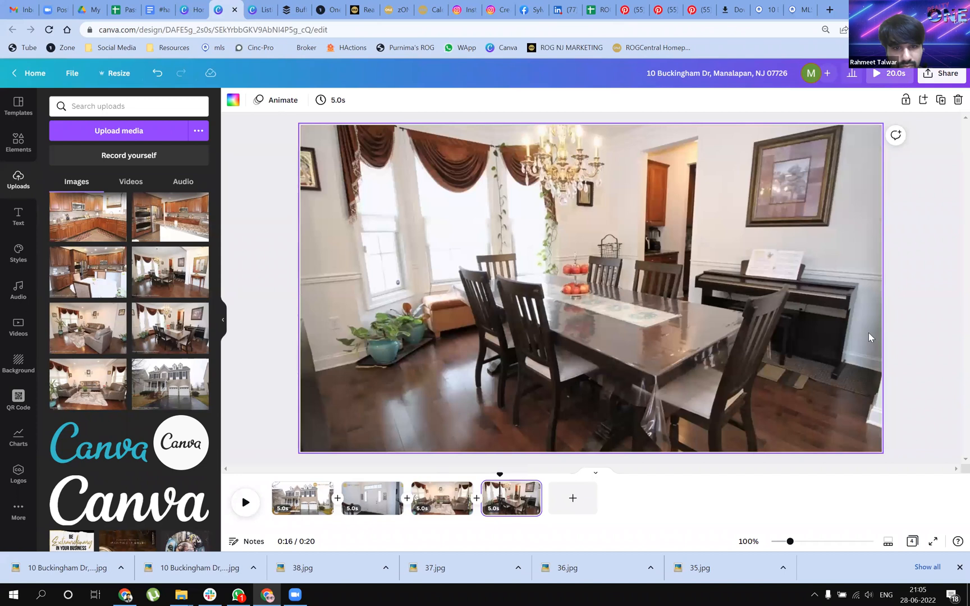
Add a fifth page and fill it with the uploaded kitchen photo showing the white-clothed table
{"action": "left_click", "coordinate": [573, 502]}
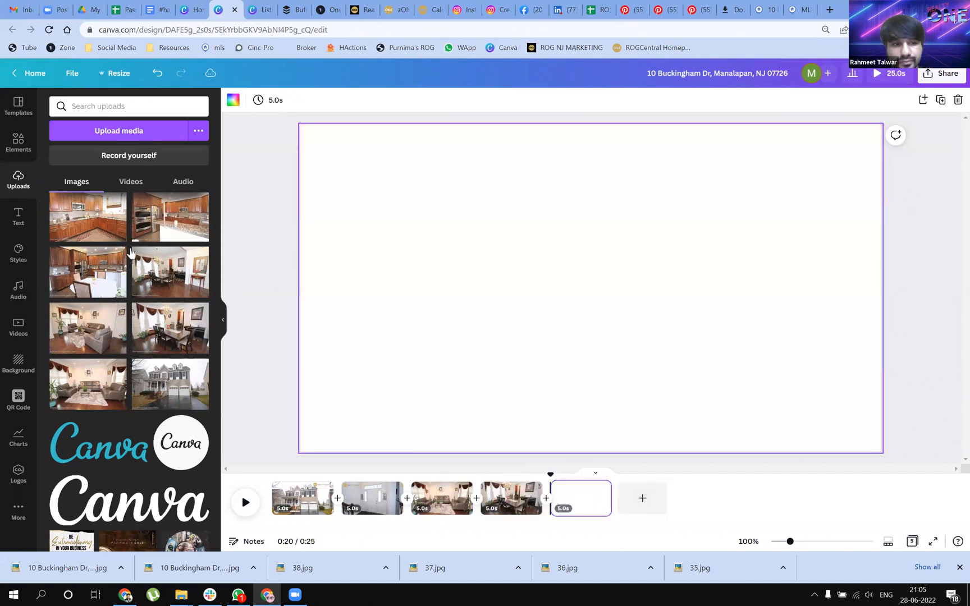
{"action": "scroll", "coordinate": [200, 411], "scroll_direction": "up", "scroll_amount": 3}
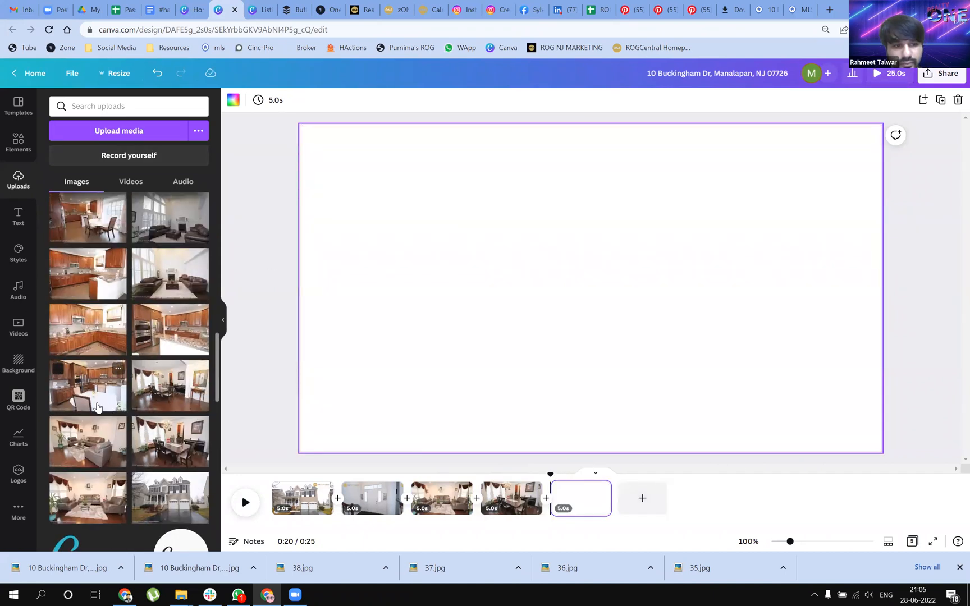
{"action": "left_click_drag", "start_coordinate": [115, 405], "coordinate": [316, 371]}
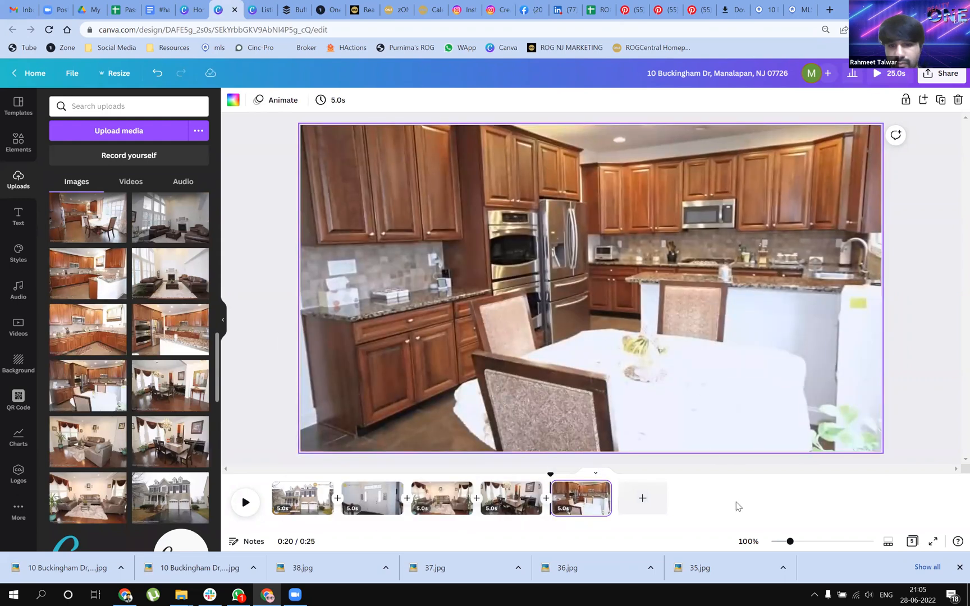
Add a Dissolve transition after the cover page and apply it between all pages
{"action": "left_click", "coordinate": [337, 504]}
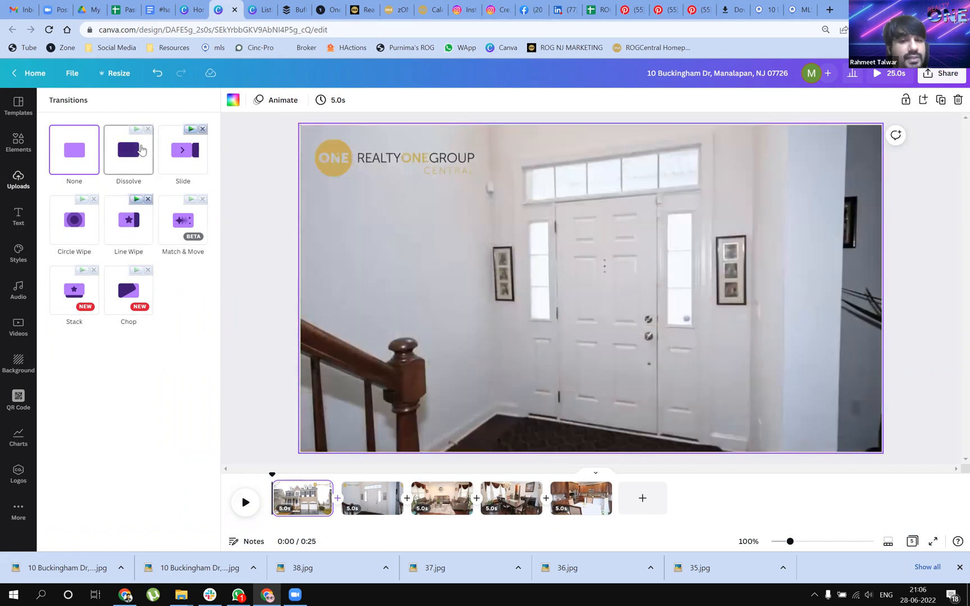
{"action": "left_click", "coordinate": [141, 150]}
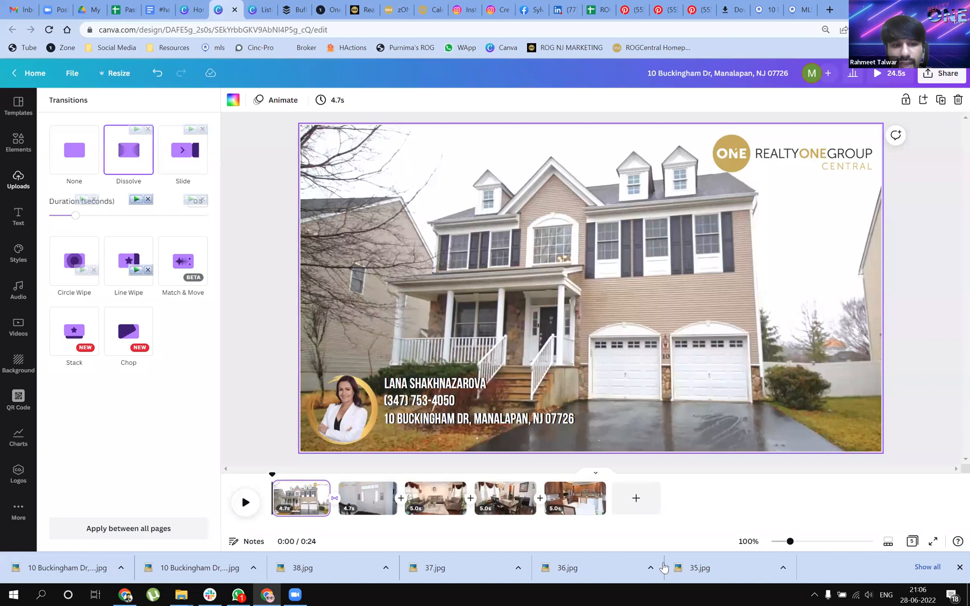
{"action": "left_click", "coordinate": [188, 528]}
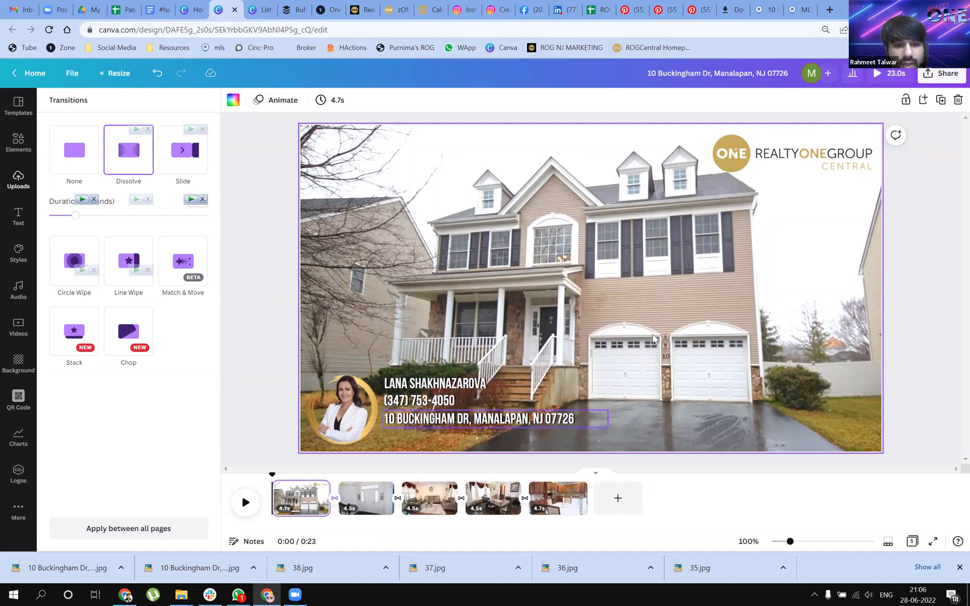
Preview the Fade, Rise, Breathe, Stomp, Pop, Tumble, Block, Neon and Photo Zoom page animations on the cover page
{"action": "left_click", "coordinate": [719, 281]}
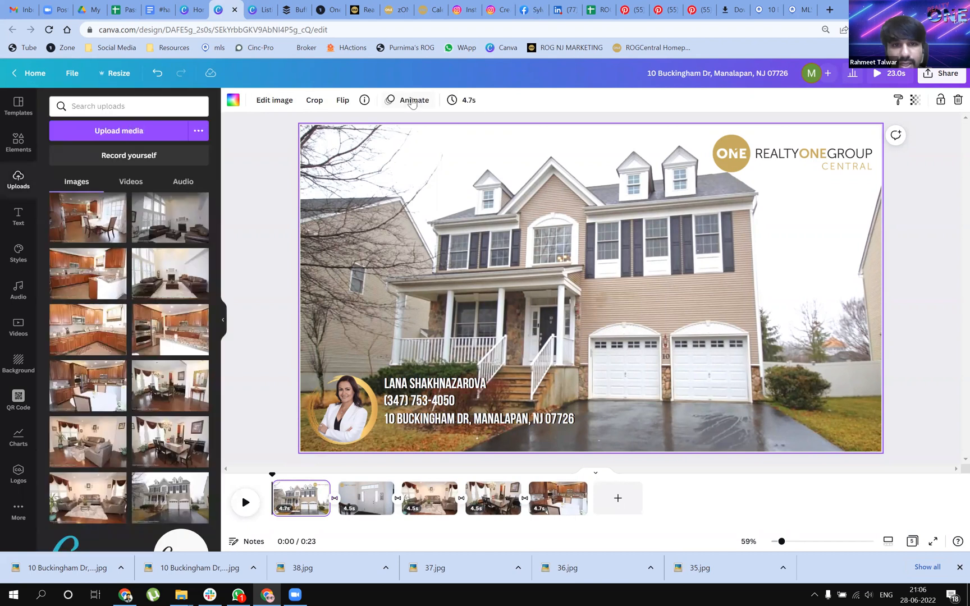
{"action": "left_click", "coordinate": [412, 101]}
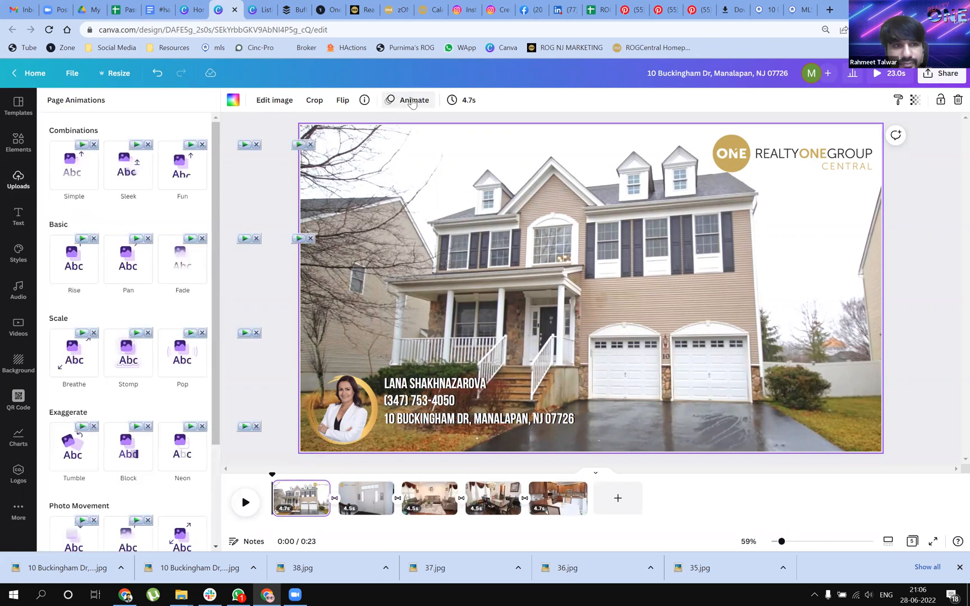
{"action": "left_click", "coordinate": [189, 267]}
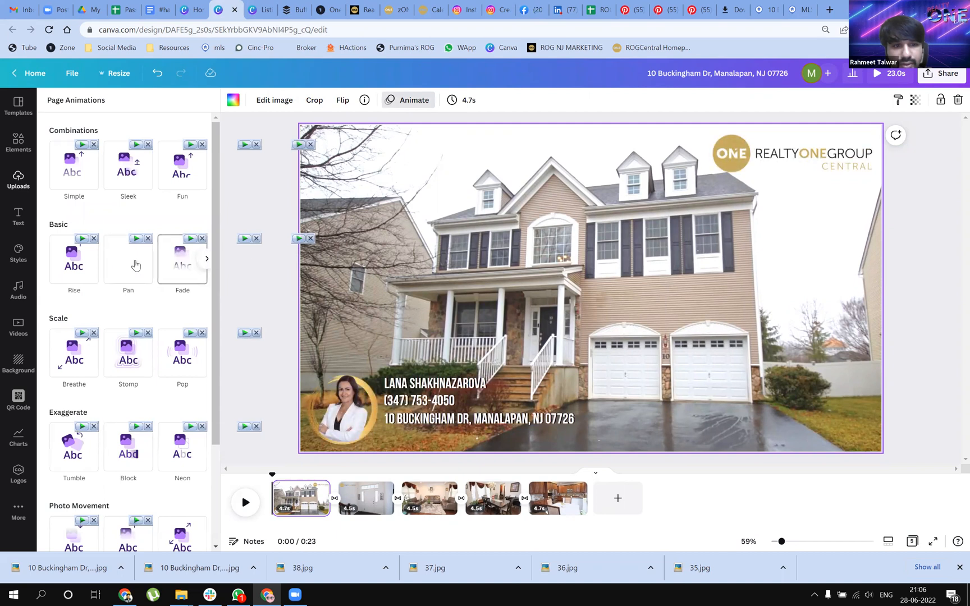
{"action": "left_click", "coordinate": [76, 261]}
{"action": "left_click", "coordinate": [66, 351]}
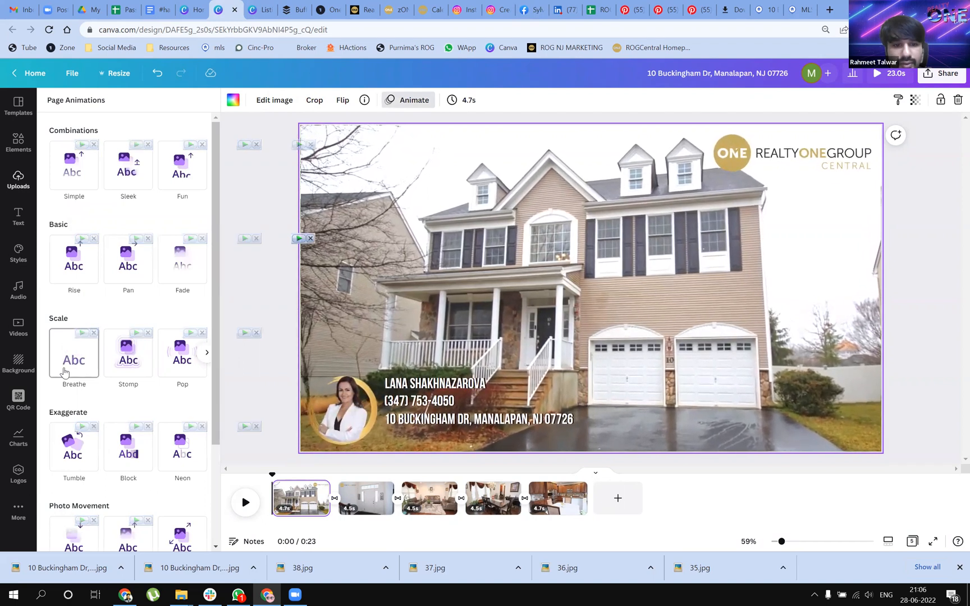
{"action": "left_click", "coordinate": [134, 368]}
{"action": "left_click", "coordinate": [181, 365]}
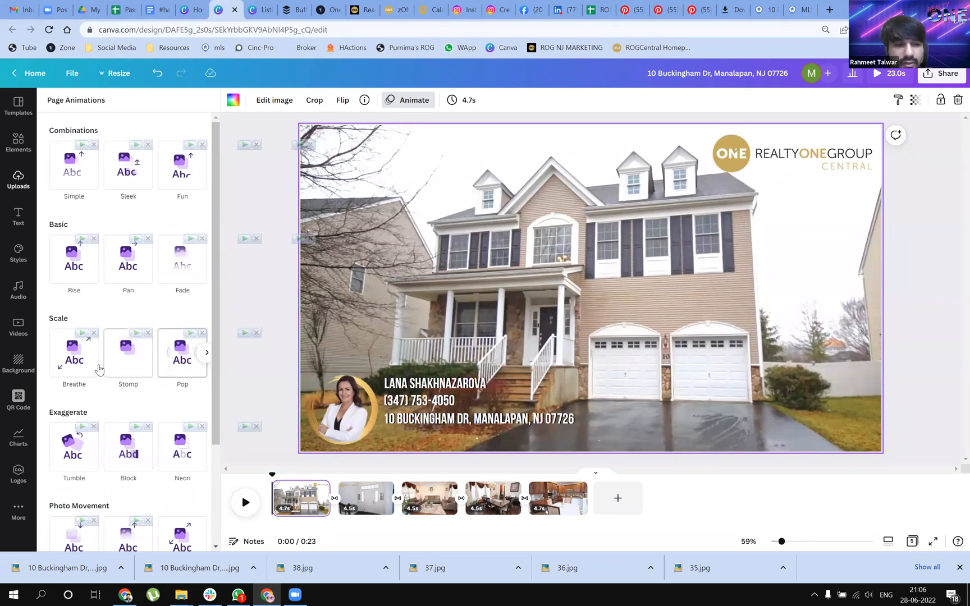
{"action": "left_click", "coordinate": [97, 367]}
{"action": "left_click", "coordinate": [72, 456]}
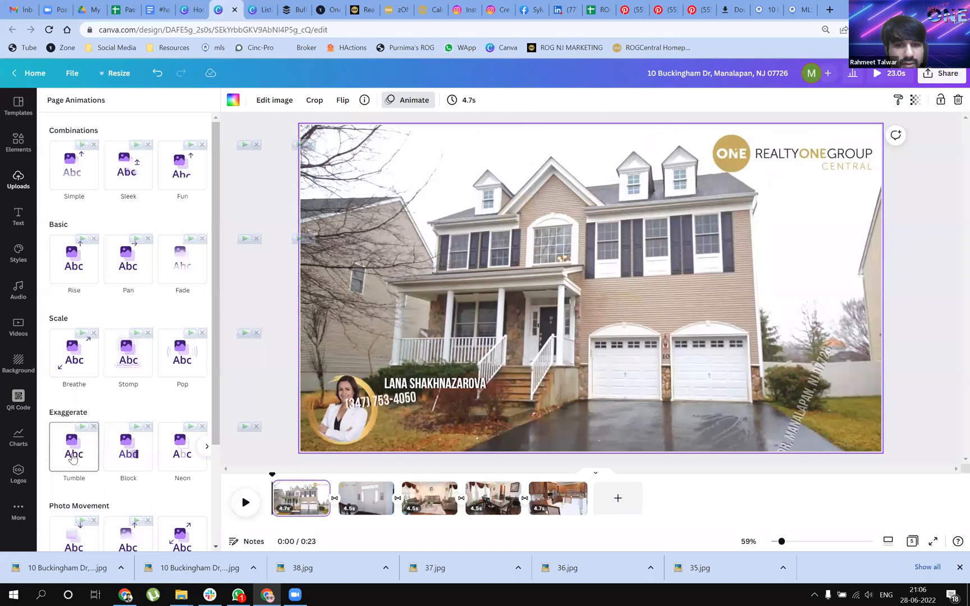
{"action": "left_click", "coordinate": [135, 458]}
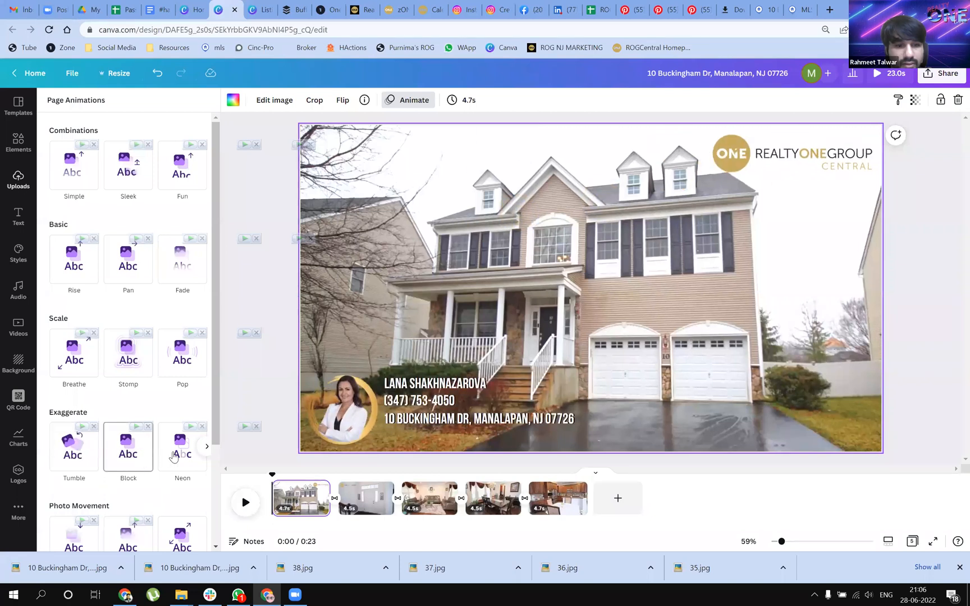
{"action": "left_click", "coordinate": [177, 452]}
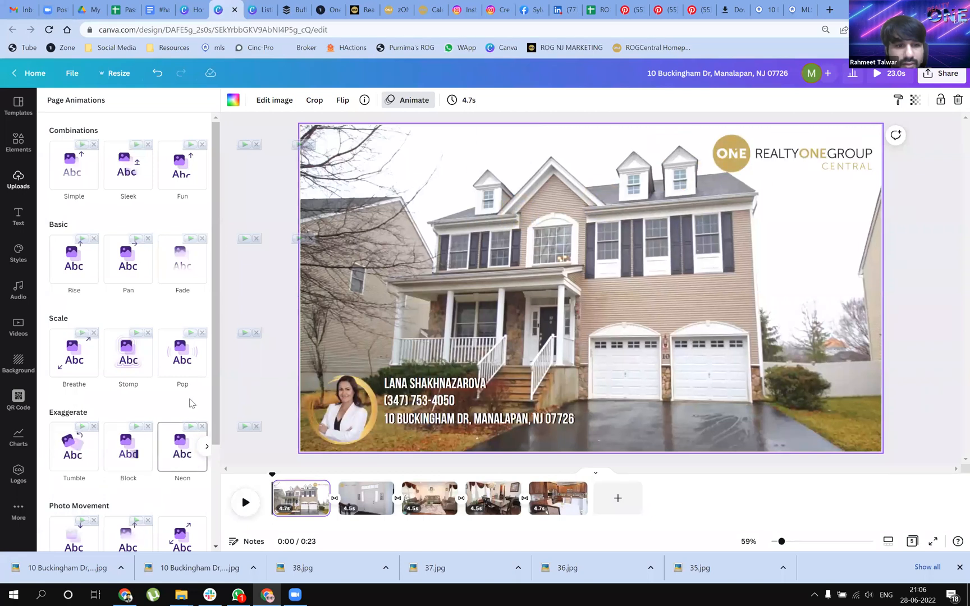
{"action": "left_click", "coordinate": [206, 354]}
{"action": "left_click", "coordinate": [173, 359]}
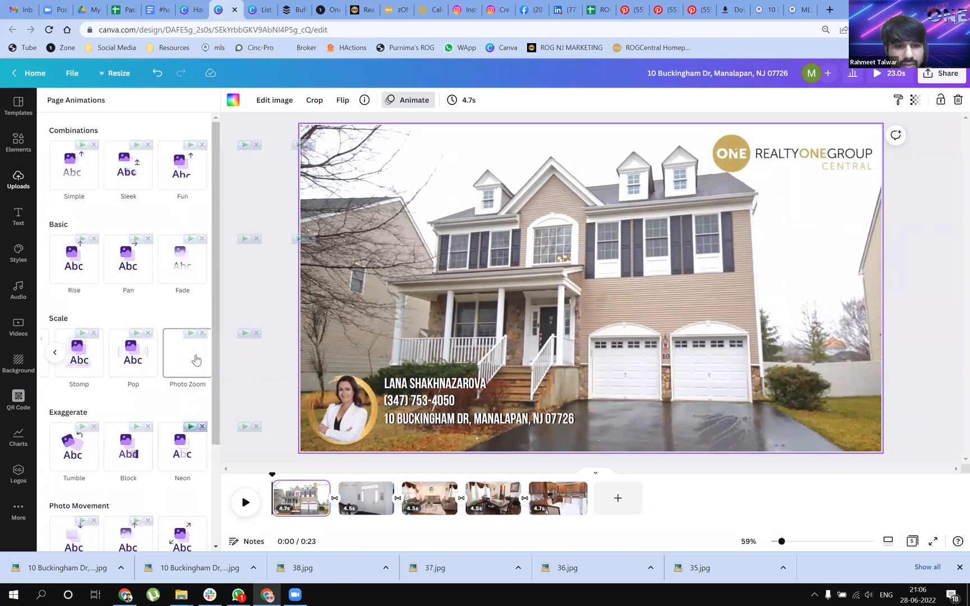
Apply the Breathe page animation to the cover page and the Pan text animation to its grouped contact and address text
{"action": "left_click", "coordinate": [55, 352]}
{"action": "left_click", "coordinate": [76, 363]}
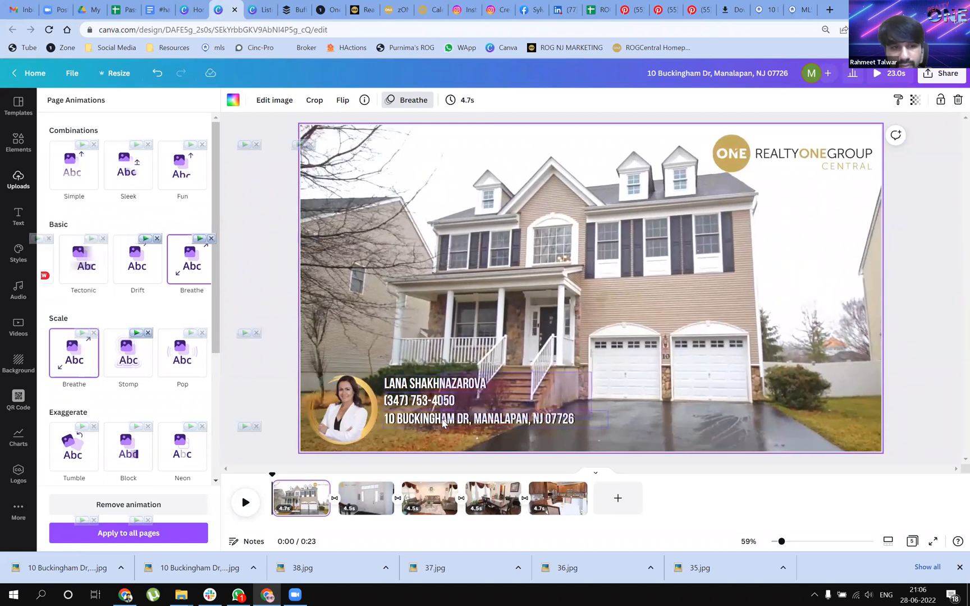
{"action": "left_click", "coordinate": [443, 423]}
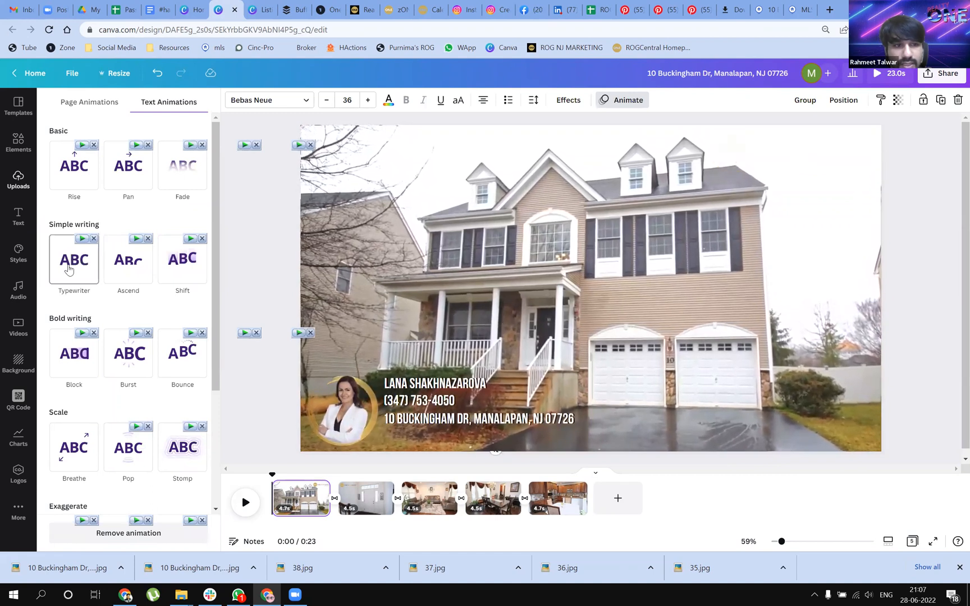
{"action": "left_click", "coordinate": [133, 158]}
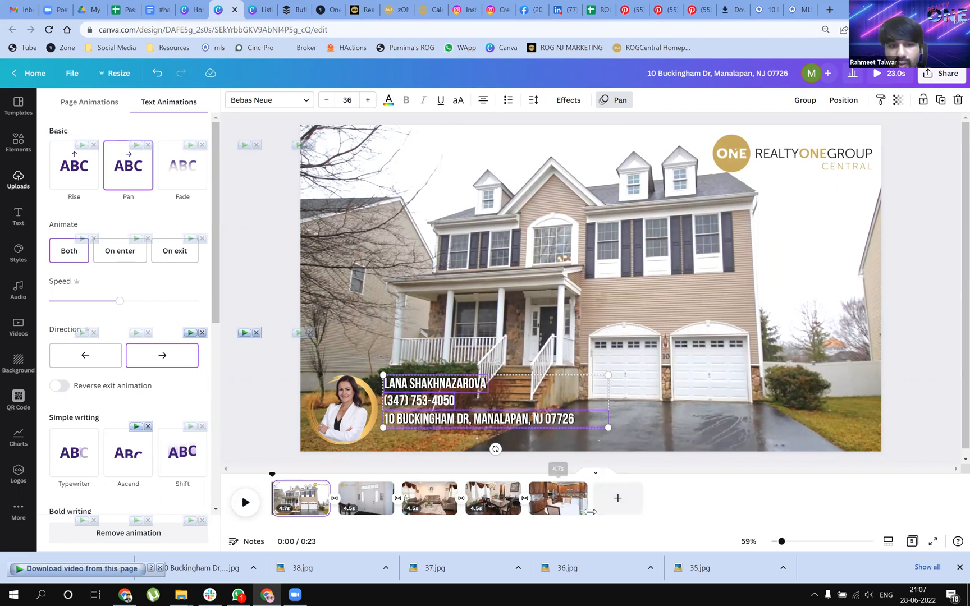
Add a blank sixth page, and open the audio library with the cover page selected
{"action": "left_click", "coordinate": [617, 499]}
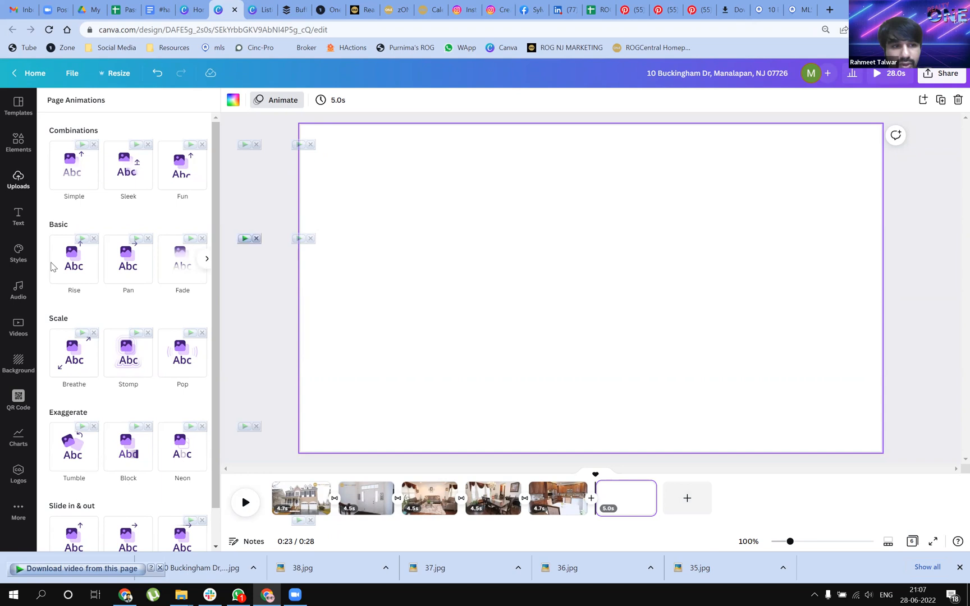
{"action": "left_click", "coordinate": [19, 290]}
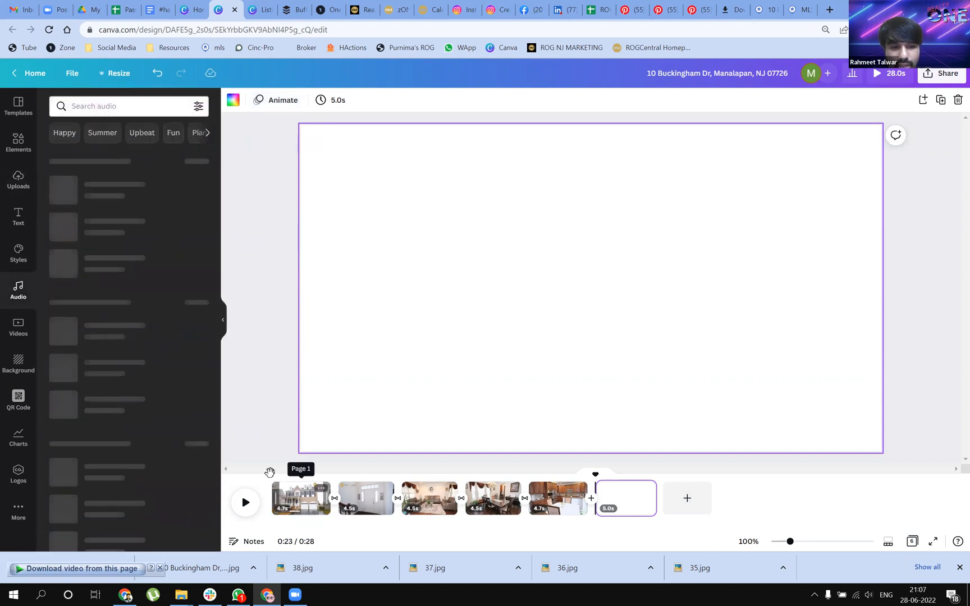
{"action": "left_click", "coordinate": [271, 472]}
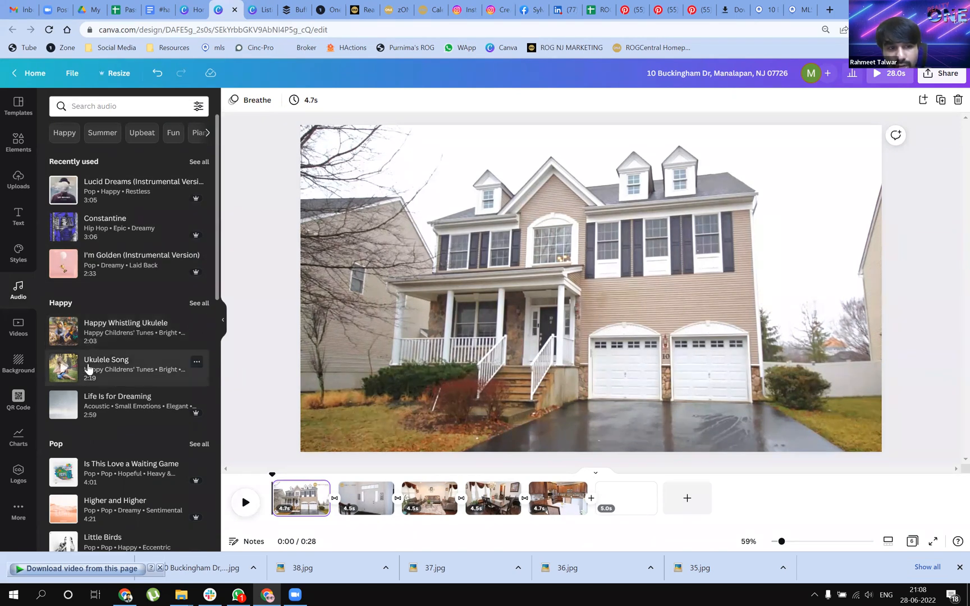
Add the track Epic Station from the recently used audio to the video, starting at the cover page
{"action": "scroll", "coordinate": [92, 369], "scroll_direction": "down", "scroll_amount": 4}
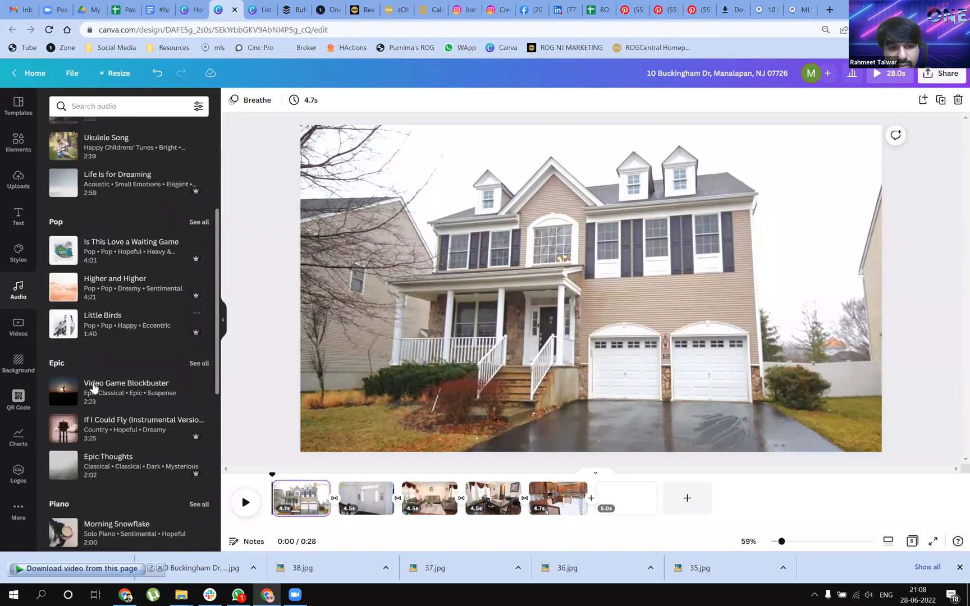
{"action": "scroll", "coordinate": [136, 397], "scroll_direction": "down", "scroll_amount": 3}
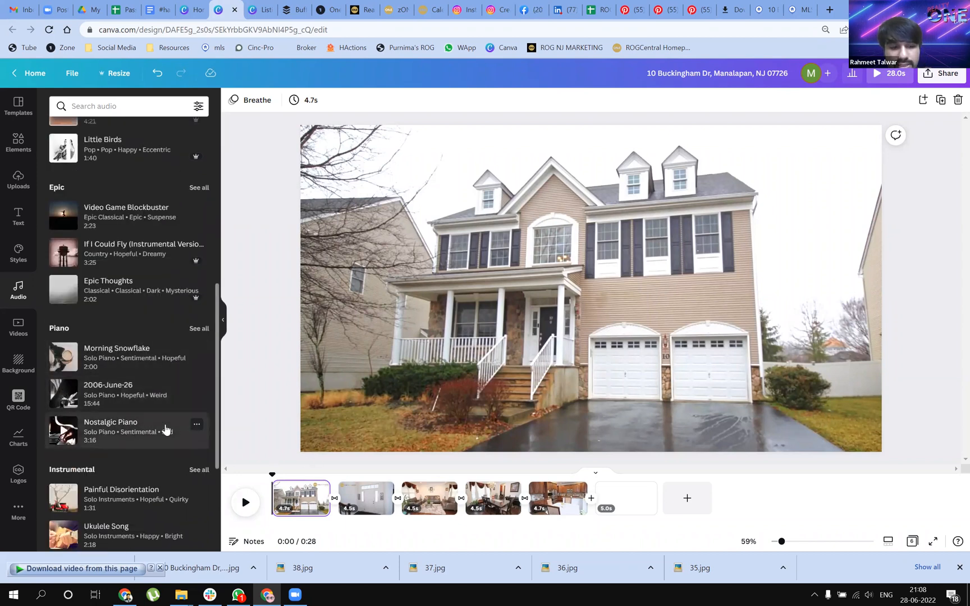
{"action": "scroll", "coordinate": [165, 430], "scroll_direction": "down", "scroll_amount": 3}
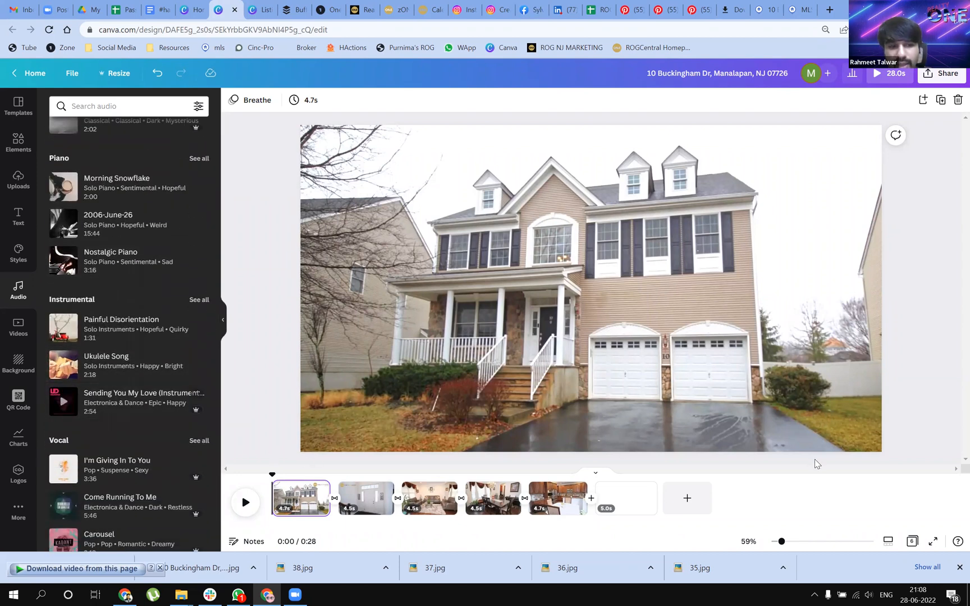
{"action": "scroll", "coordinate": [817, 464], "scroll_direction": "down", "scroll_amount": 1}
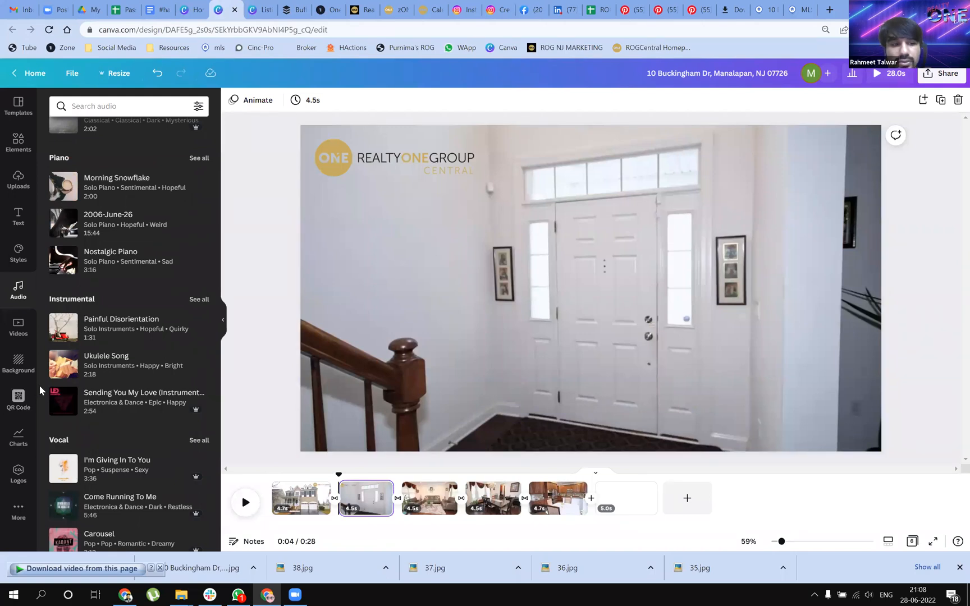
{"action": "scroll", "coordinate": [104, 286], "scroll_direction": "up", "scroll_amount": 8}
{"action": "scroll", "coordinate": [130, 287], "scroll_direction": "up", "scroll_amount": 2}
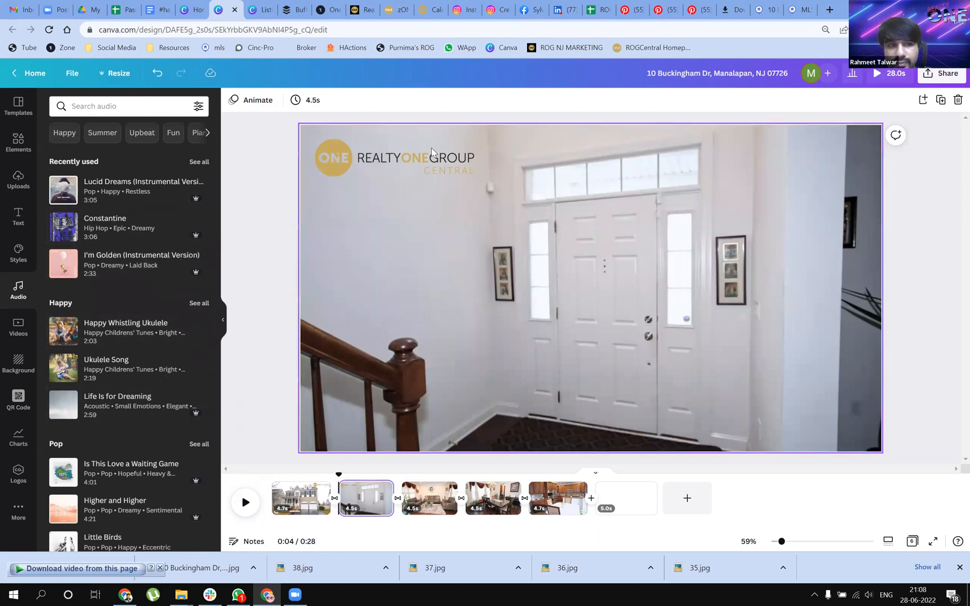
{"action": "left_click", "coordinate": [199, 162]}
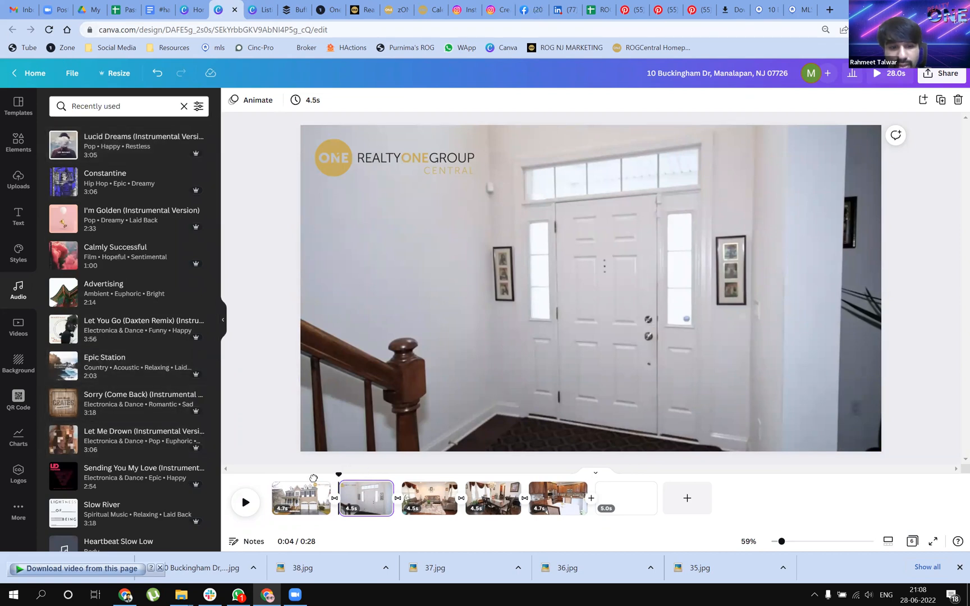
{"action": "left_click", "coordinate": [314, 478]}
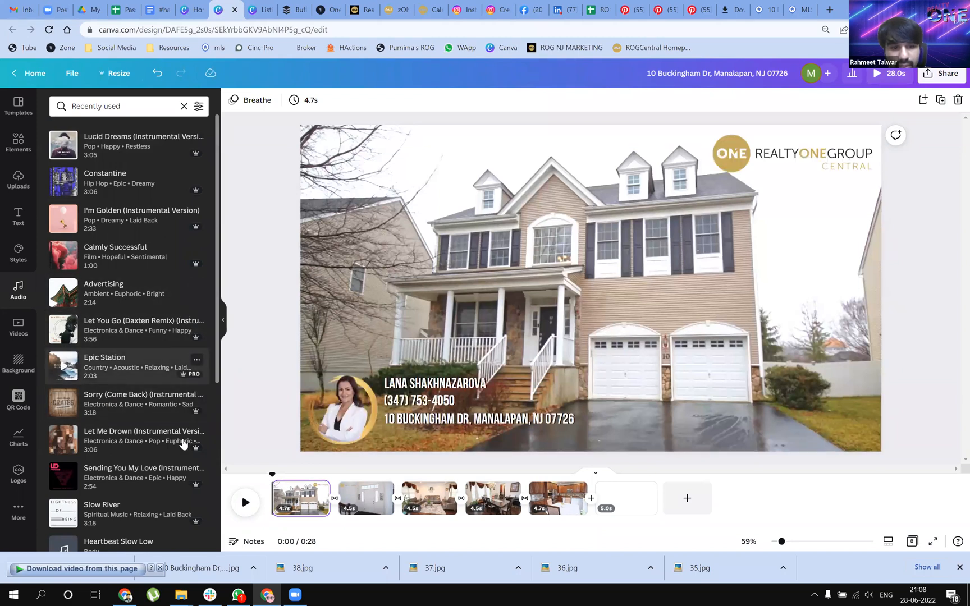
{"action": "left_click", "coordinate": [118, 380]}
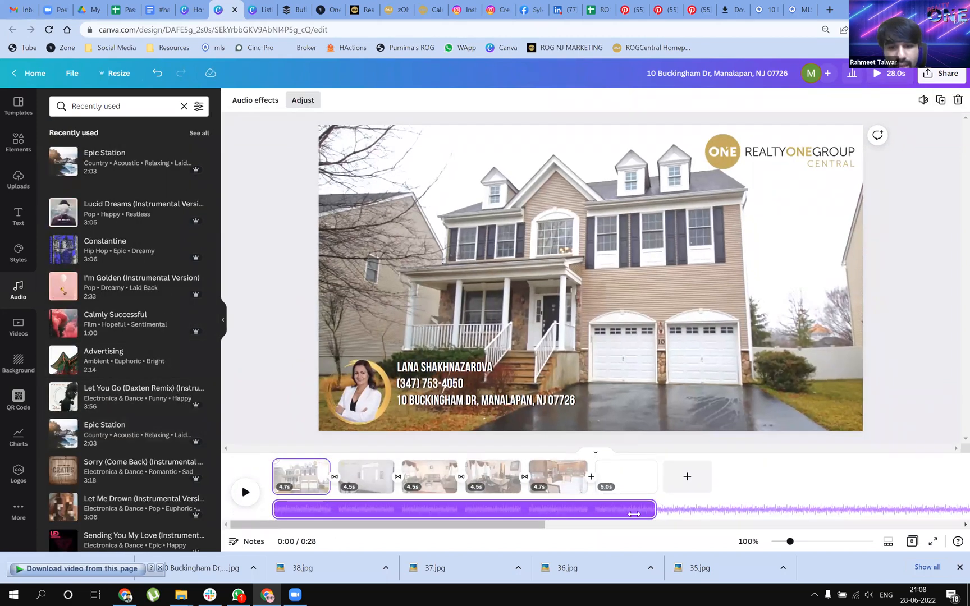
Adjust which portion of the Epic Station track plays under the pages
{"action": "left_click_drag", "start_coordinate": [651, 511], "coordinate": [681, 513]}
{"action": "mouse_move", "coordinate": [751, 511]}
{"action": "left_mouse_down"}
{"action": "mouse_move", "coordinate": [912, 509]}
{"action": "mouse_move", "coordinate": [745, 510]}
{"action": "left_mouse_up"}
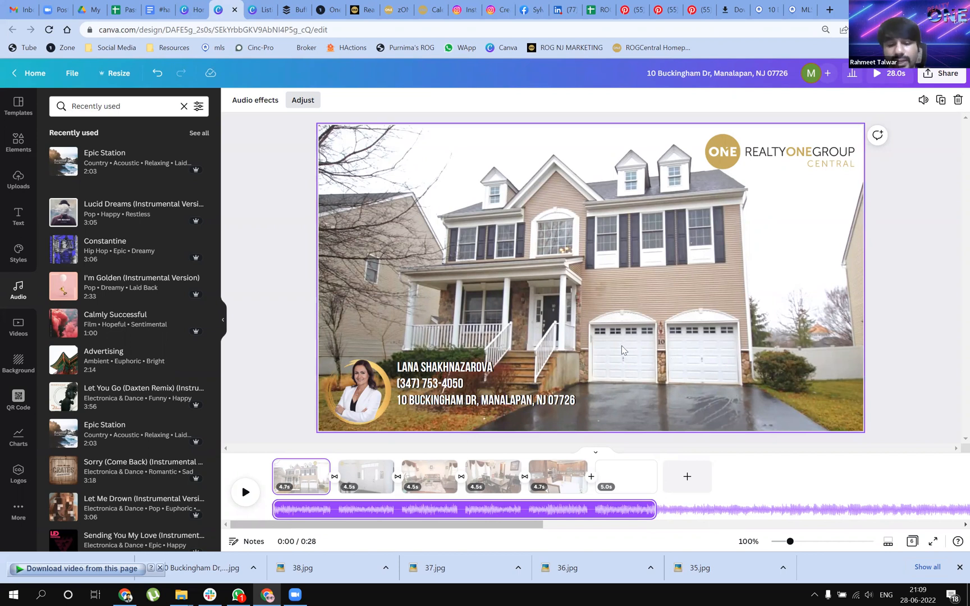
{"action": "left_click", "coordinate": [296, 243]}
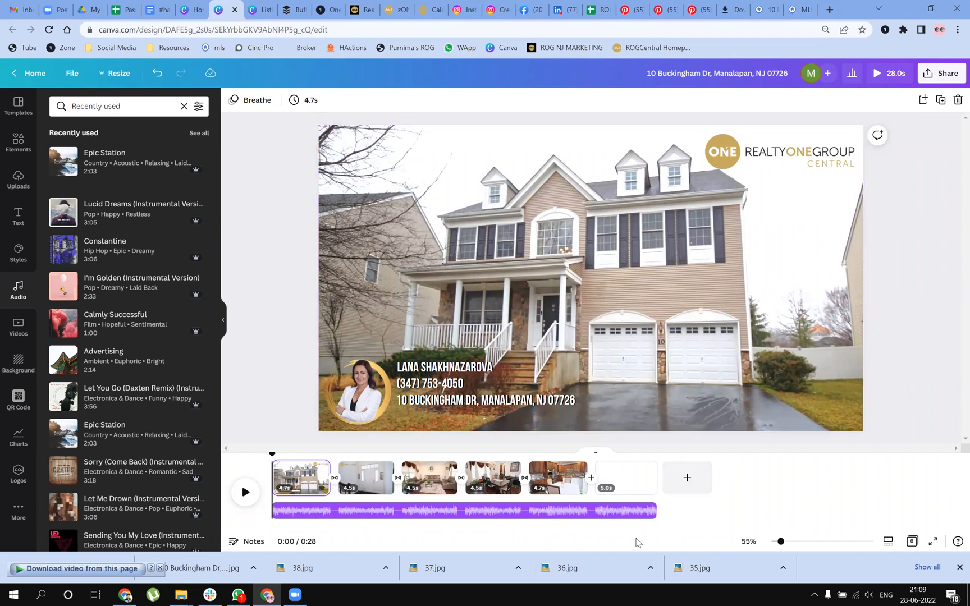
{"action": "left_click", "coordinate": [865, 592]}
{"action": "left_click", "coordinate": [866, 593]}
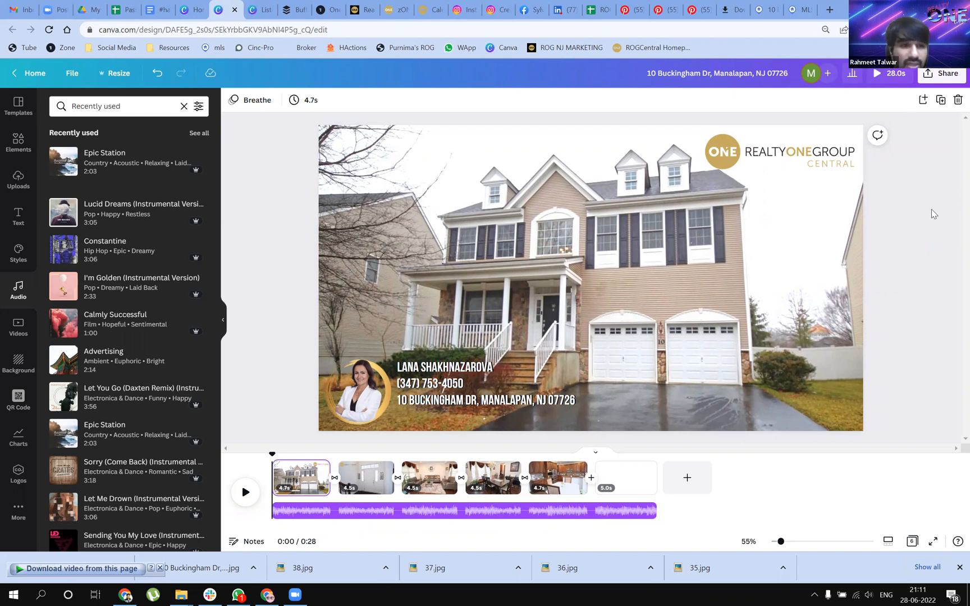
Examine the social media destinations available for sharing the design
{"action": "left_click", "coordinate": [938, 80]}
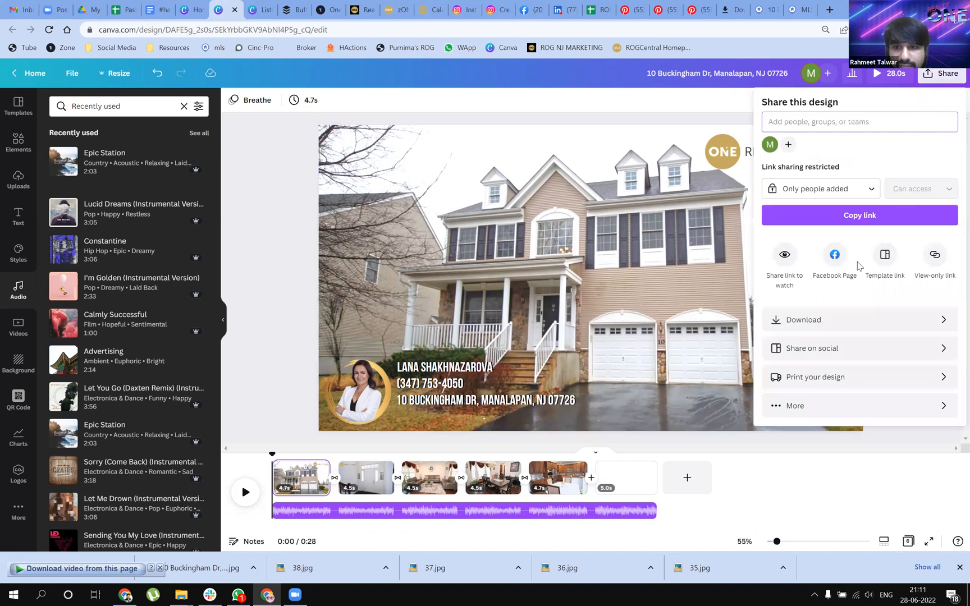
{"action": "left_click", "coordinate": [861, 355]}
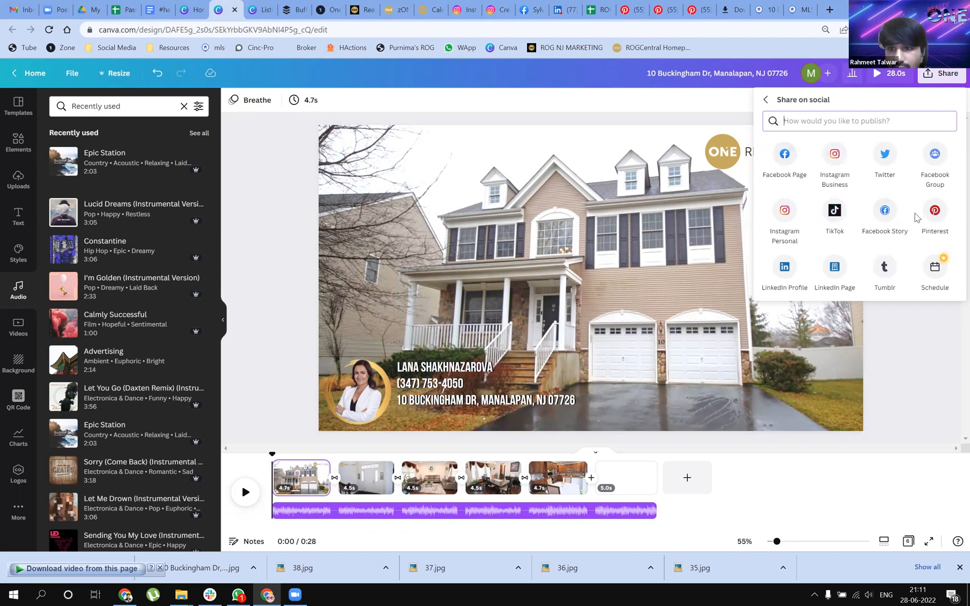
{"action": "left_click", "coordinate": [946, 79]}
{"action": "left_click", "coordinate": [947, 80]}
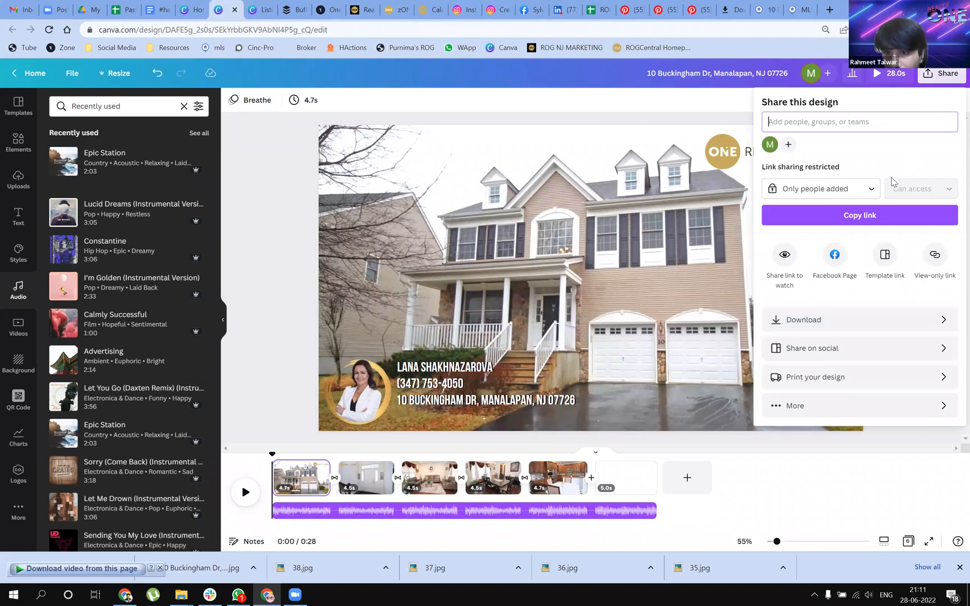
Examine the full list of publishing options, including the Share, Social, Save, Messaging and Design categories
{"action": "left_click", "coordinate": [912, 406]}
{"action": "scroll", "coordinate": [912, 404], "scroll_direction": "down", "scroll_amount": 8}
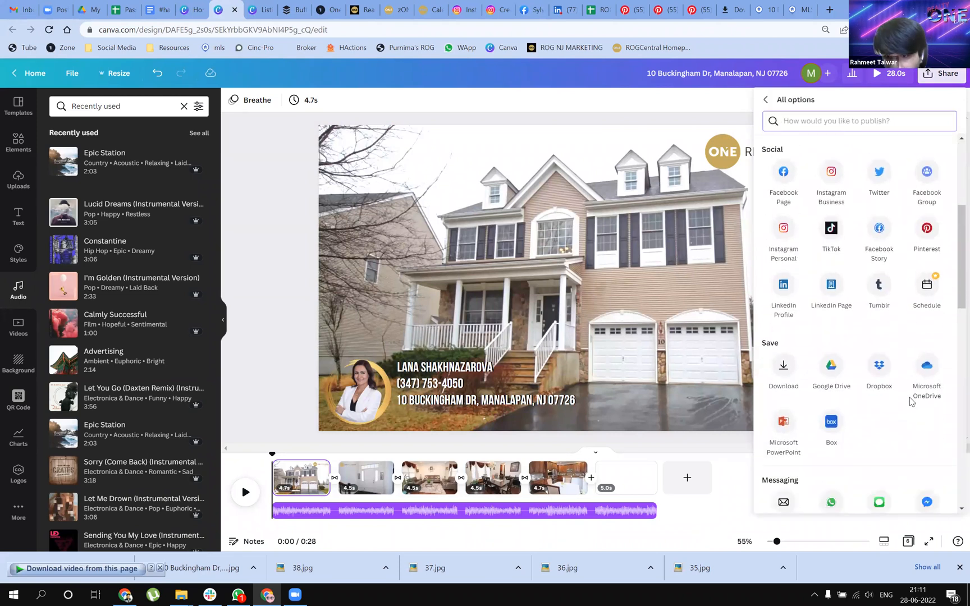
{"action": "scroll", "coordinate": [912, 400], "scroll_direction": "down", "scroll_amount": 2}
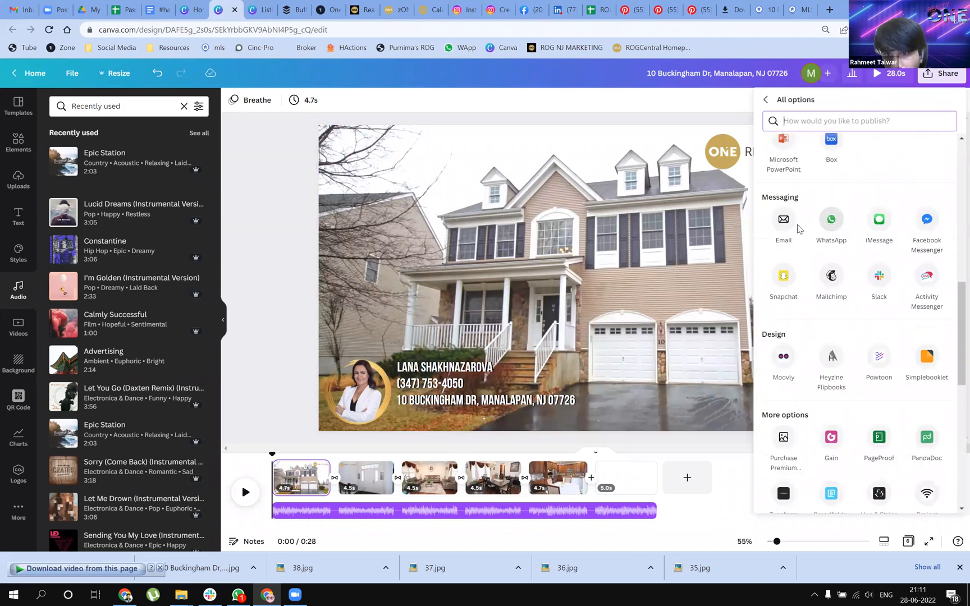
{"action": "scroll", "coordinate": [814, 278], "scroll_direction": "down", "scroll_amount": 3}
{"action": "scroll", "coordinate": [816, 291], "scroll_direction": "down", "scroll_amount": 5}
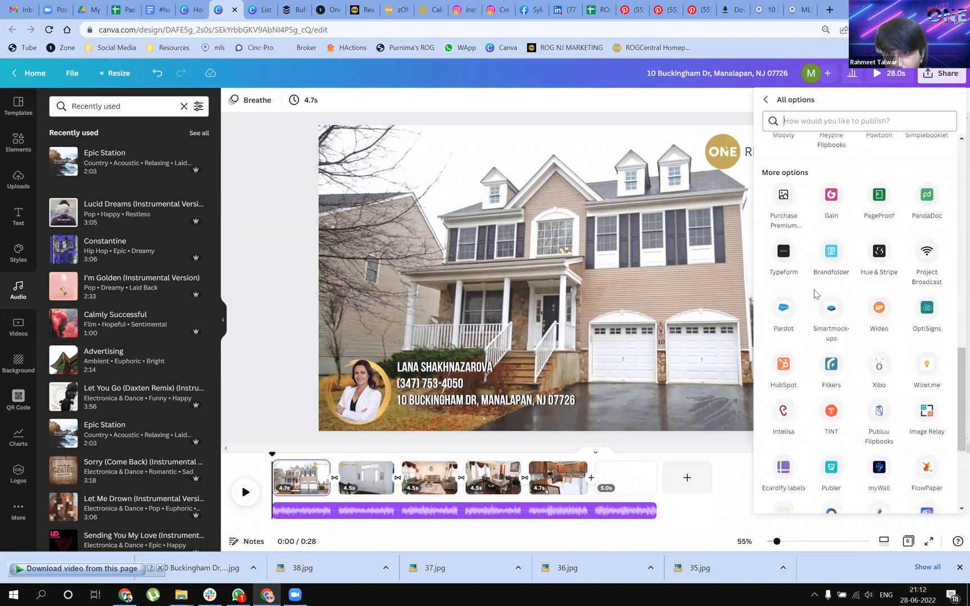
{"action": "scroll", "coordinate": [814, 290], "scroll_direction": "up", "scroll_amount": 12}
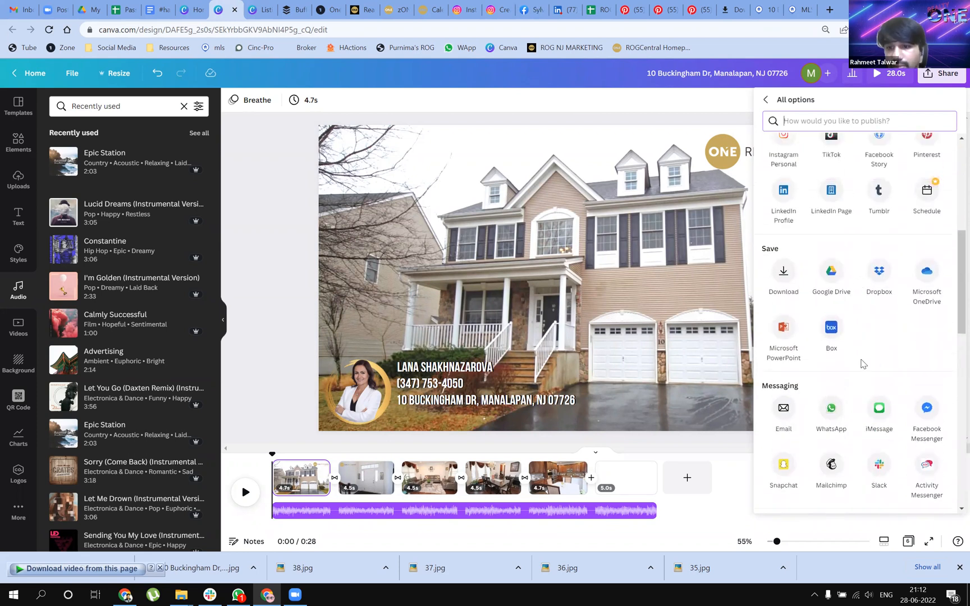
{"action": "scroll", "coordinate": [863, 363], "scroll_direction": "up", "scroll_amount": 5}
{"action": "scroll", "coordinate": [867, 343], "scroll_direction": "up", "scroll_amount": 1}
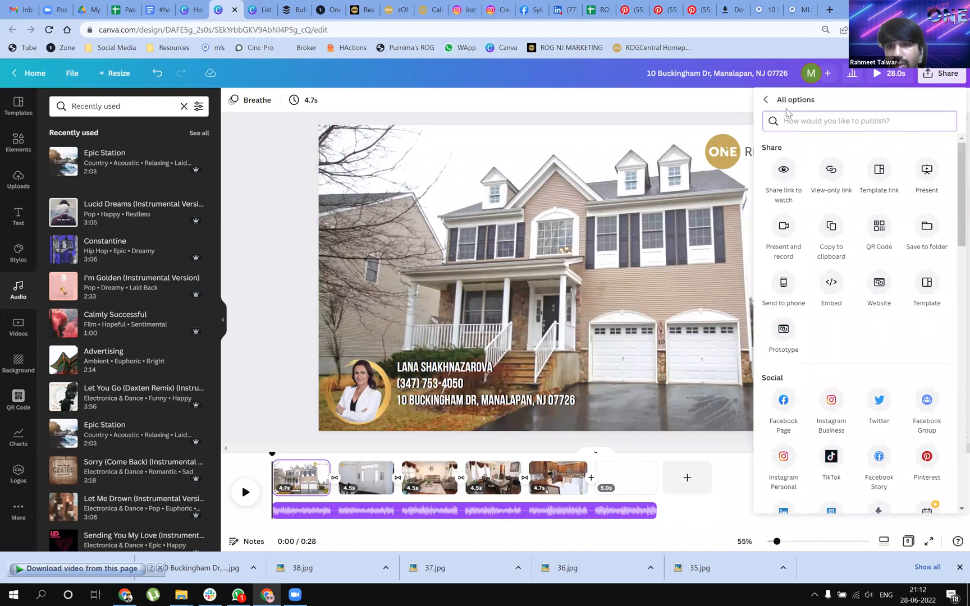
{"action": "left_click", "coordinate": [718, 116]}
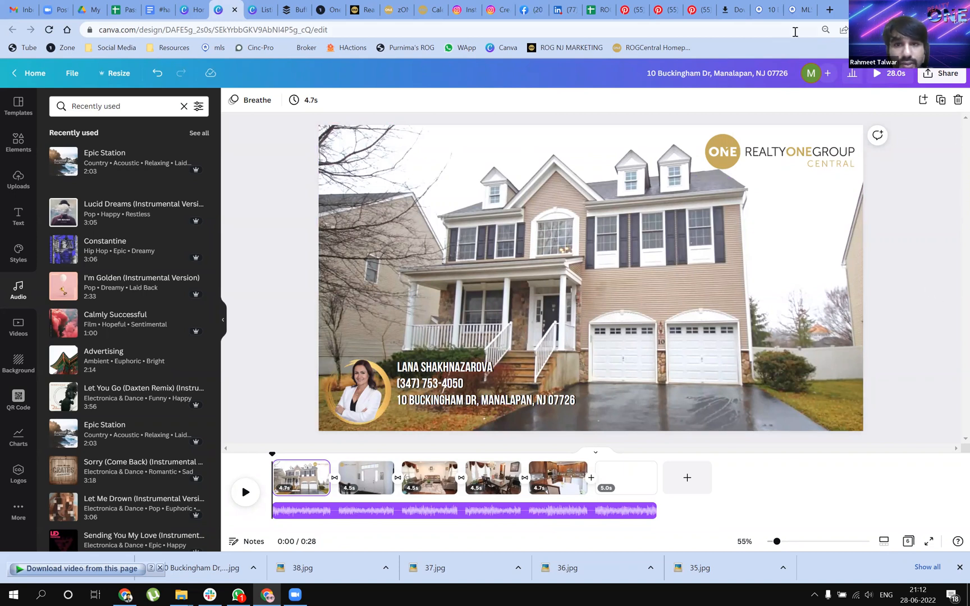
Try to start a video upload on YouTube in a new browser tab
{"action": "left_click", "coordinate": [829, 10]}
{"action": "left_click", "coordinate": [616, 295]}
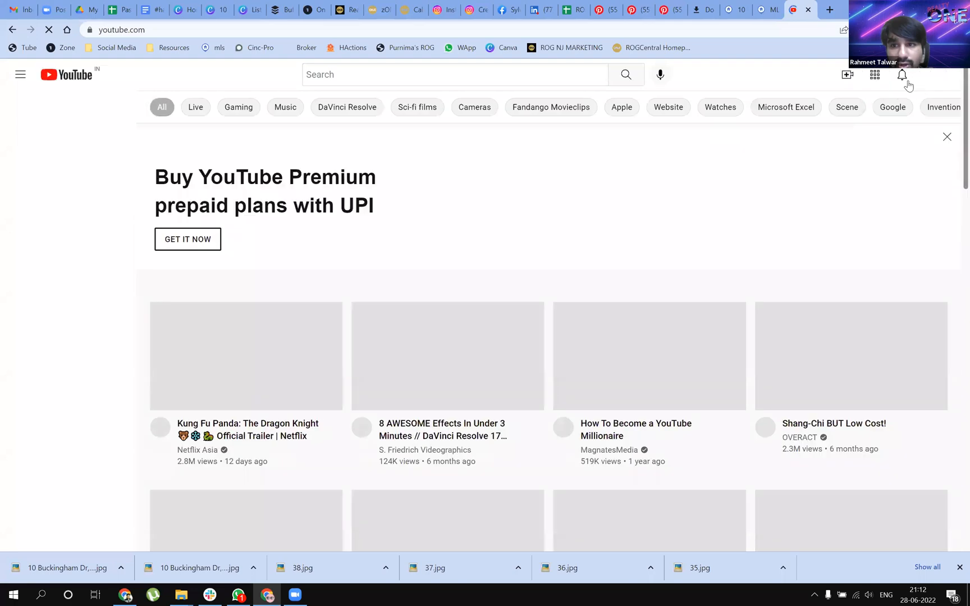
{"action": "left_click", "coordinate": [845, 76]}
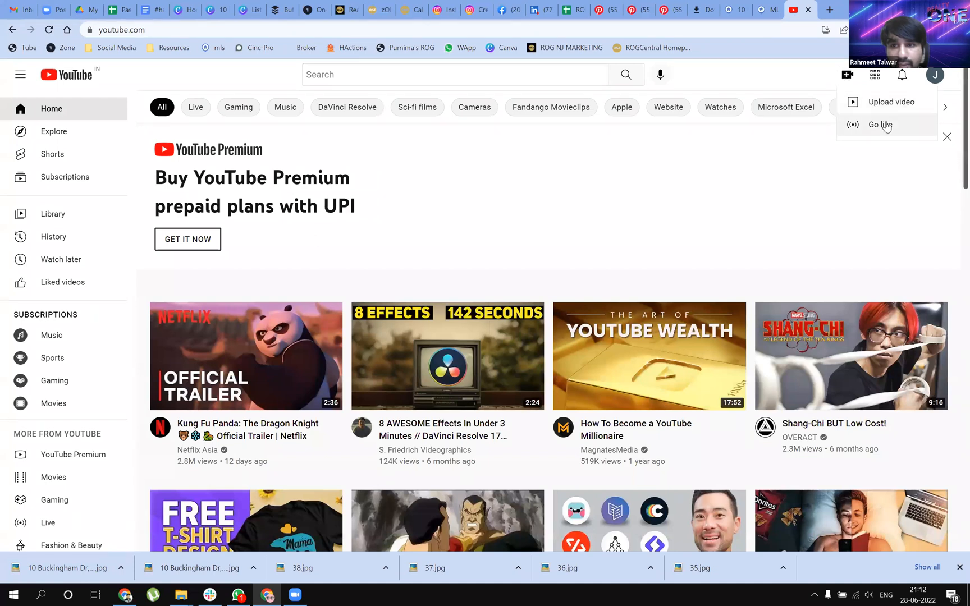
{"action": "left_click", "coordinate": [886, 103]}
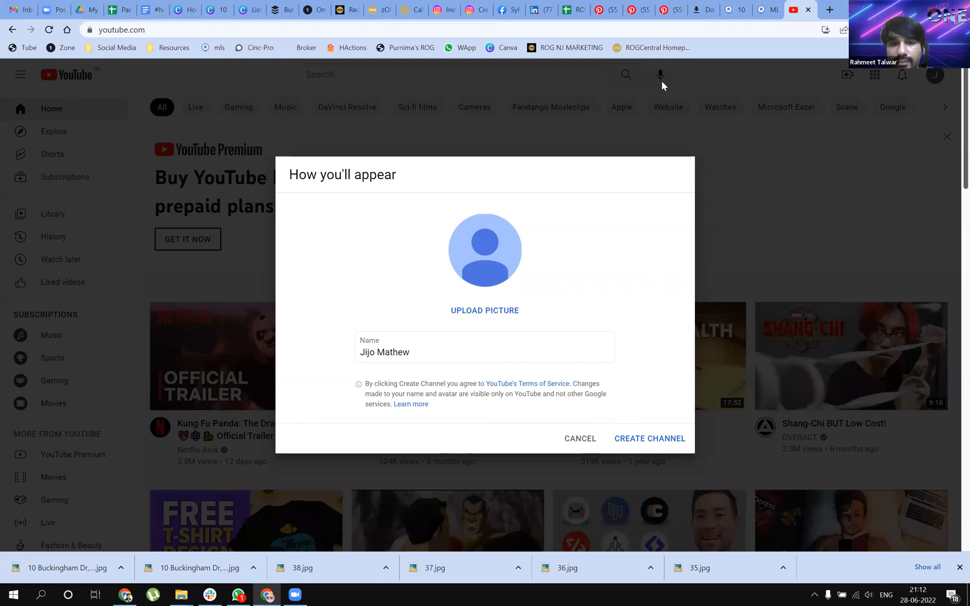
{"action": "left_click", "coordinate": [582, 439]}
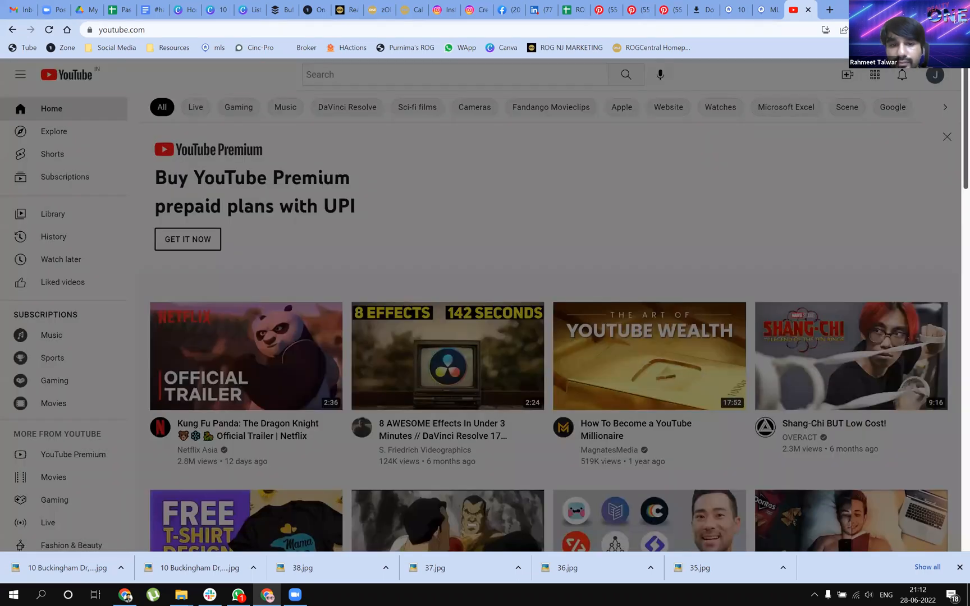
{"action": "left_click", "coordinate": [808, 10]}
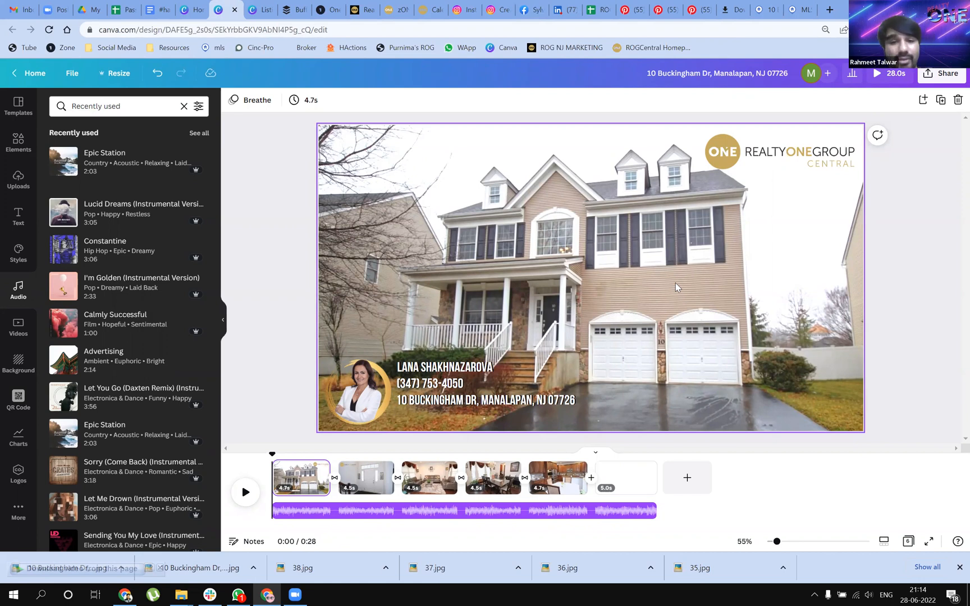
Choose MP4 Video as the download format and exclude the blank page 6, leaving pages 1–5 selected
{"action": "left_click", "coordinate": [946, 75]}
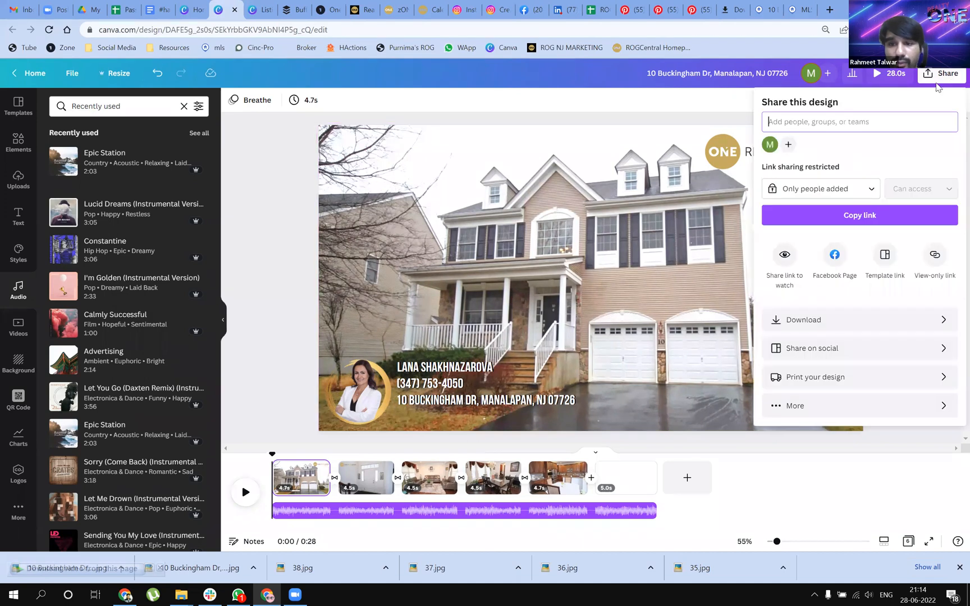
{"action": "left_click", "coordinate": [847, 323]}
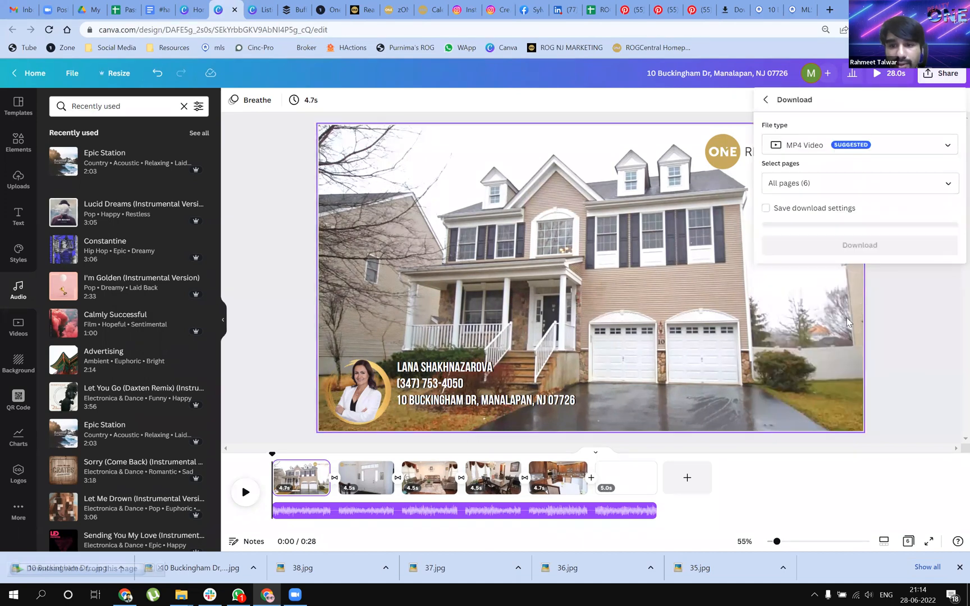
{"action": "left_click", "coordinate": [869, 183]}
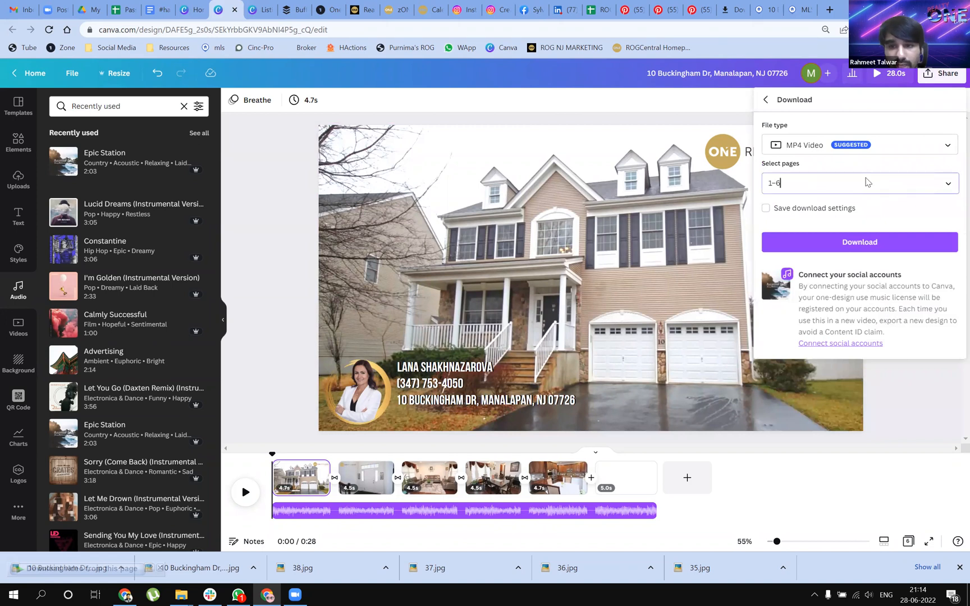
{"action": "scroll", "coordinate": [915, 279], "scroll_direction": "down", "scroll_amount": 2}
{"action": "scroll", "coordinate": [915, 279], "scroll_direction": "down", "scroll_amount": 1}
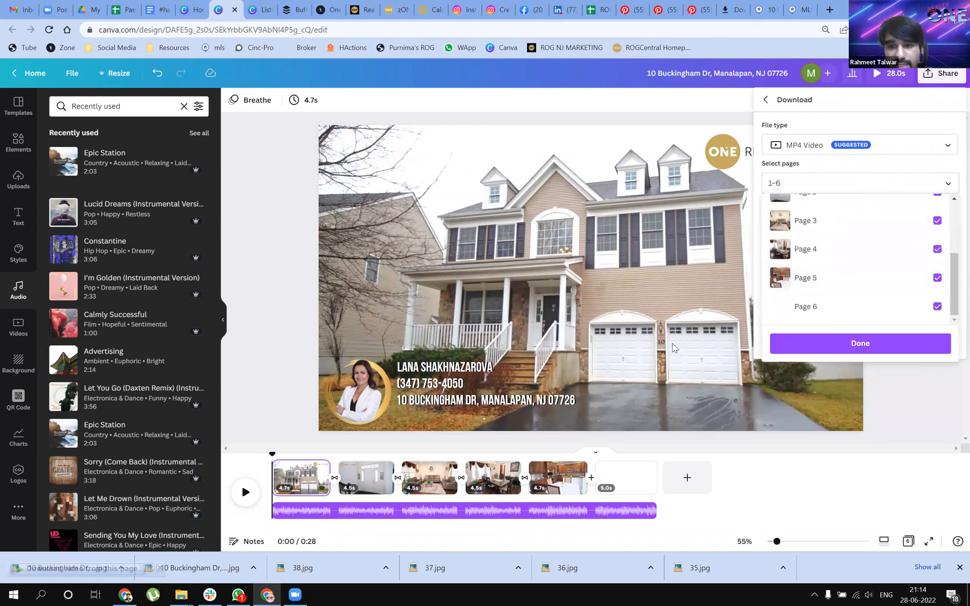
{"action": "left_click", "coordinate": [937, 307]}
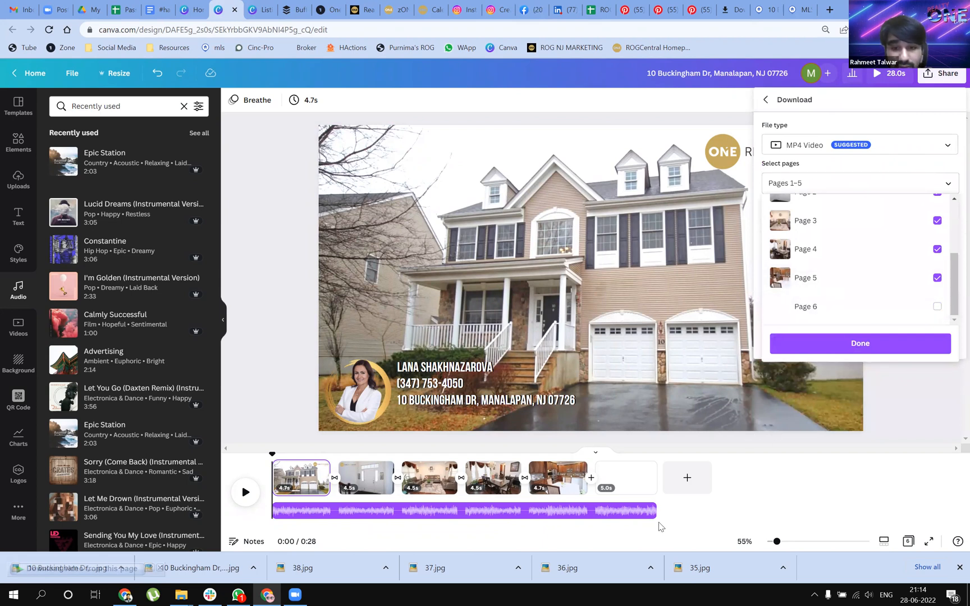
Trim the Epic Station track to 23.0 s so it ends with page 5, and reopen the share options
{"action": "left_click", "coordinate": [689, 515]}
{"action": "left_click_drag", "start_coordinate": [630, 510], "coordinate": [594, 508]}
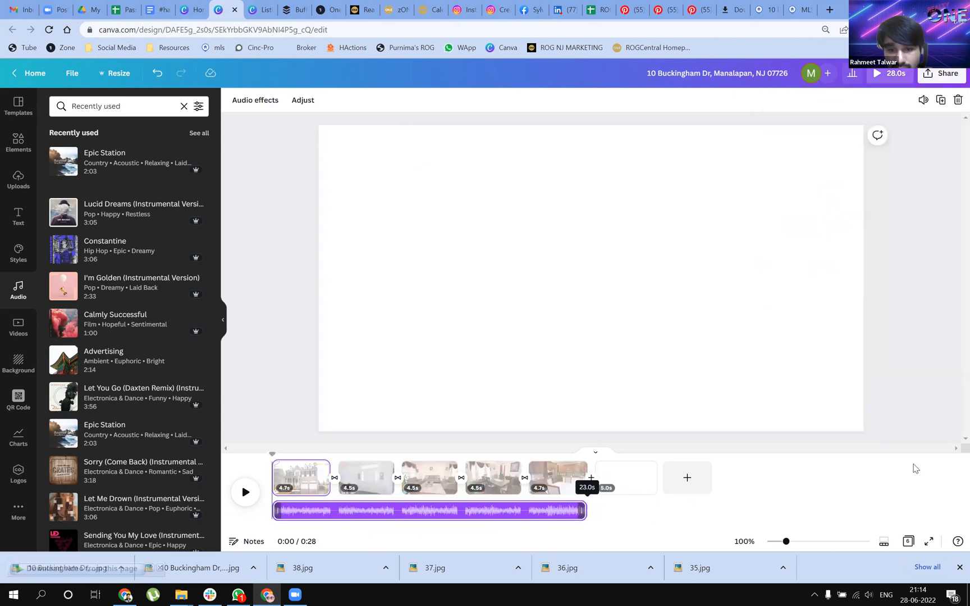
{"action": "left_click", "coordinate": [936, 77]}
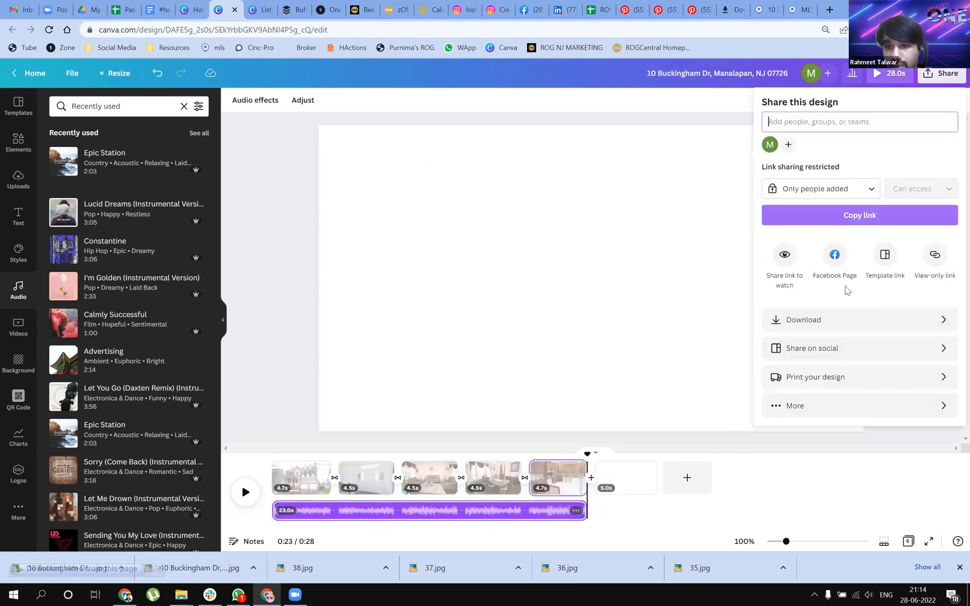
Download the design as an MP4 video, leaving out blank page 6 so only pages 1–5 are exported
{"action": "left_click", "coordinate": [828, 323]}
{"action": "left_click", "coordinate": [844, 187]}
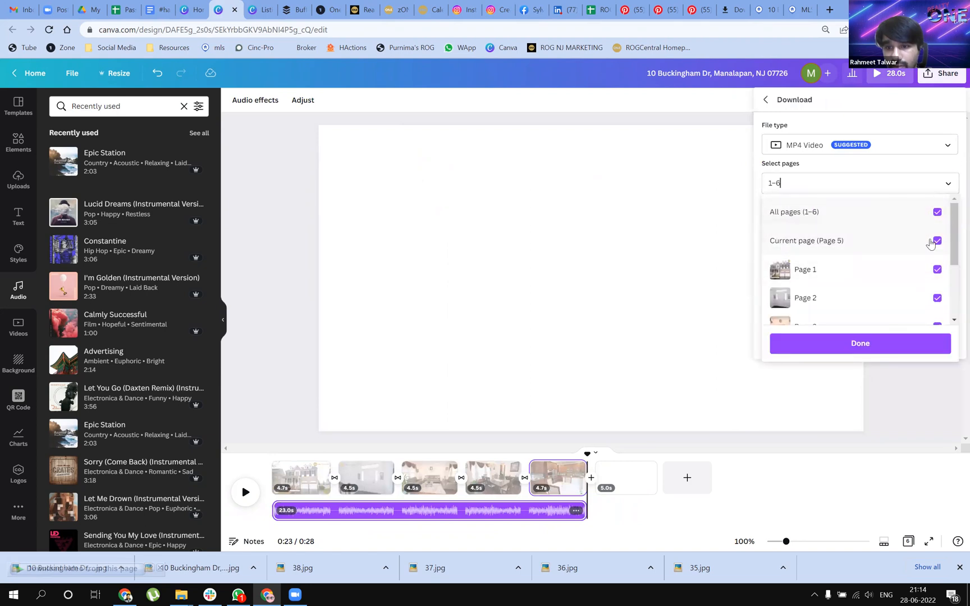
{"action": "scroll", "coordinate": [875, 269], "scroll_direction": "down", "scroll_amount": 3}
{"action": "left_click", "coordinate": [936, 306]}
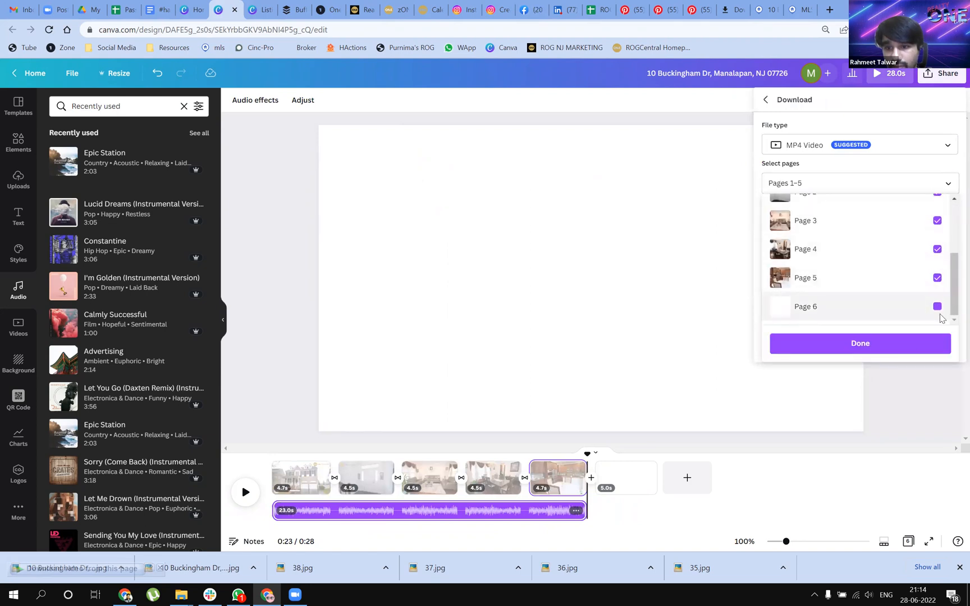
{"action": "left_click", "coordinate": [867, 352]}
{"action": "left_click", "coordinate": [865, 246]}
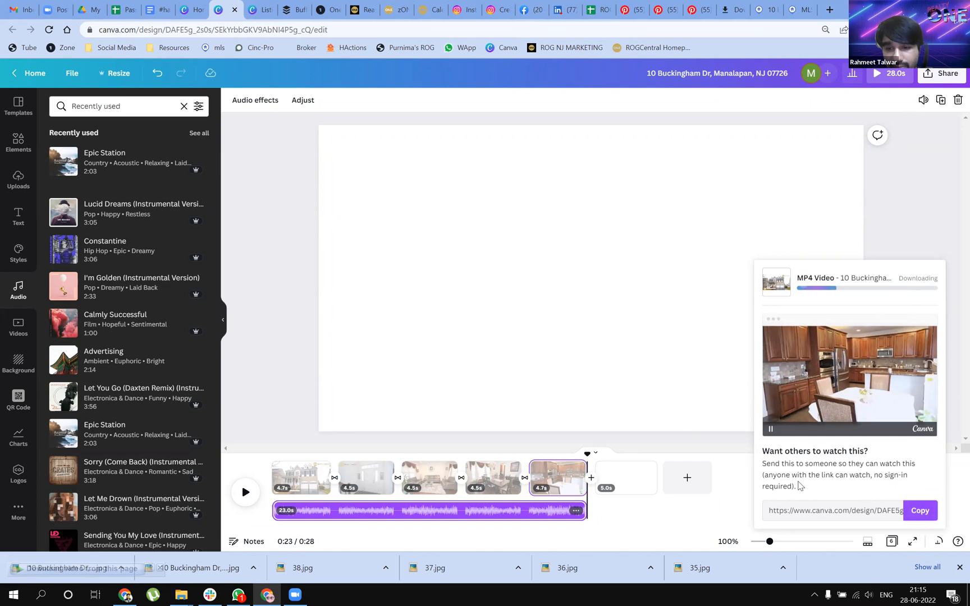
Save the exported MP4 into D:\Wishup\ROG, play it in VLC media player, and return to the design with the sharing options closed
{"action": "left_click", "coordinate": [931, 81]}
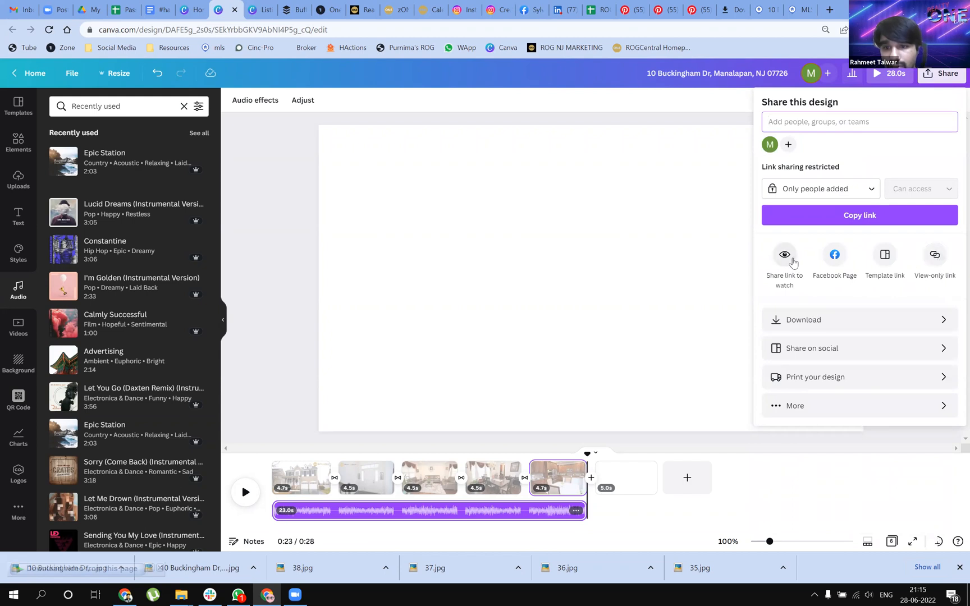
{"action": "left_click", "coordinate": [915, 409]}
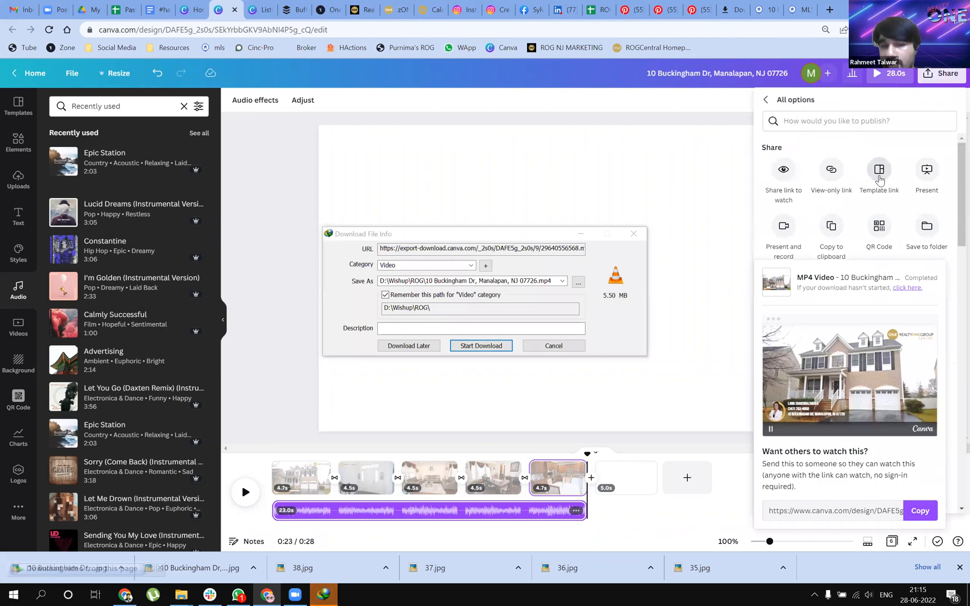
{"action": "left_click", "coordinate": [481, 347]}
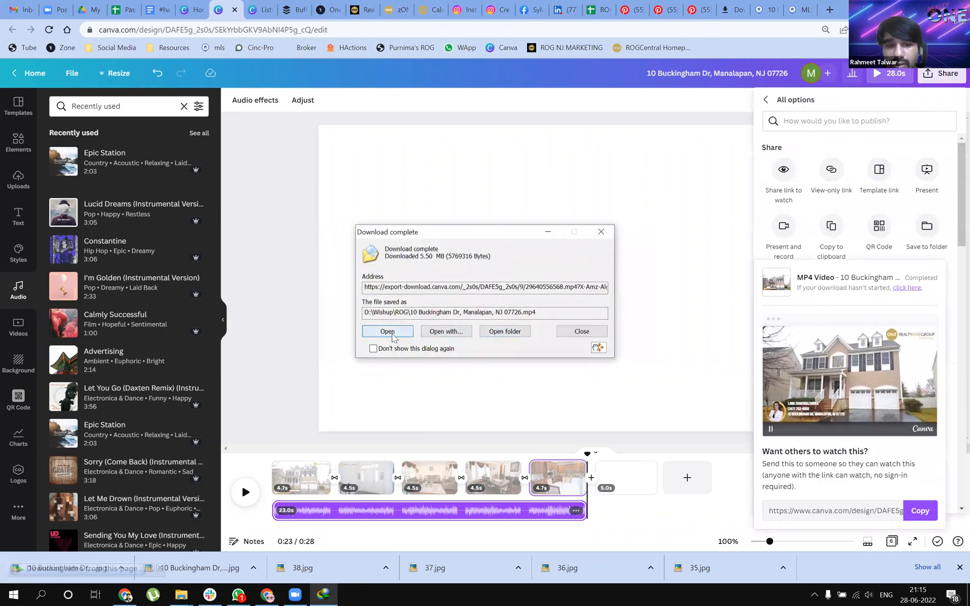
{"action": "left_click", "coordinate": [391, 334]}
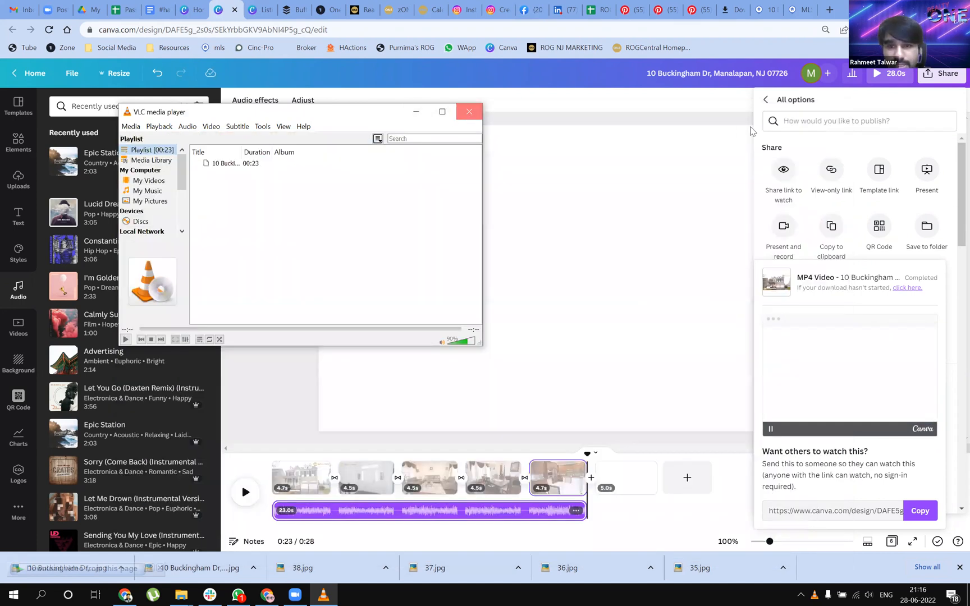
{"action": "left_click", "coordinate": [466, 114]}
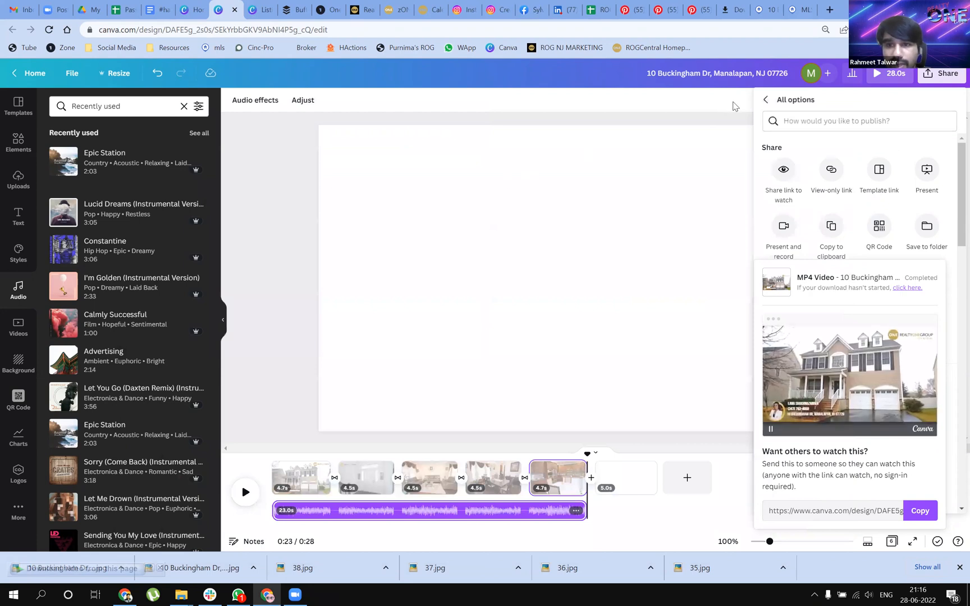
{"action": "left_click", "coordinate": [766, 101]}
{"action": "left_click", "coordinate": [269, 349]}
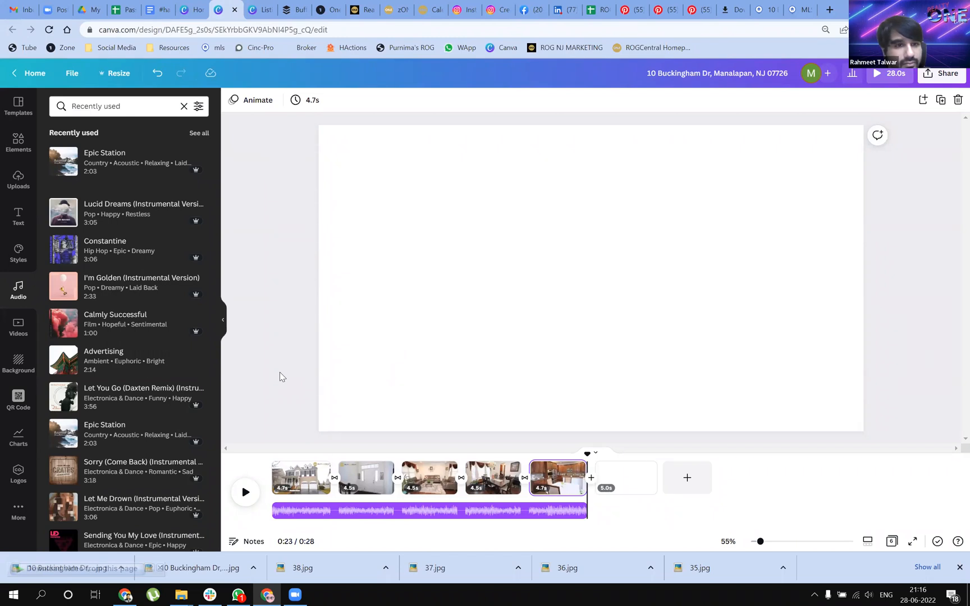
Make blank page 6 the current page and search the elements library for "home"
{"action": "left_click", "coordinate": [18, 143]}
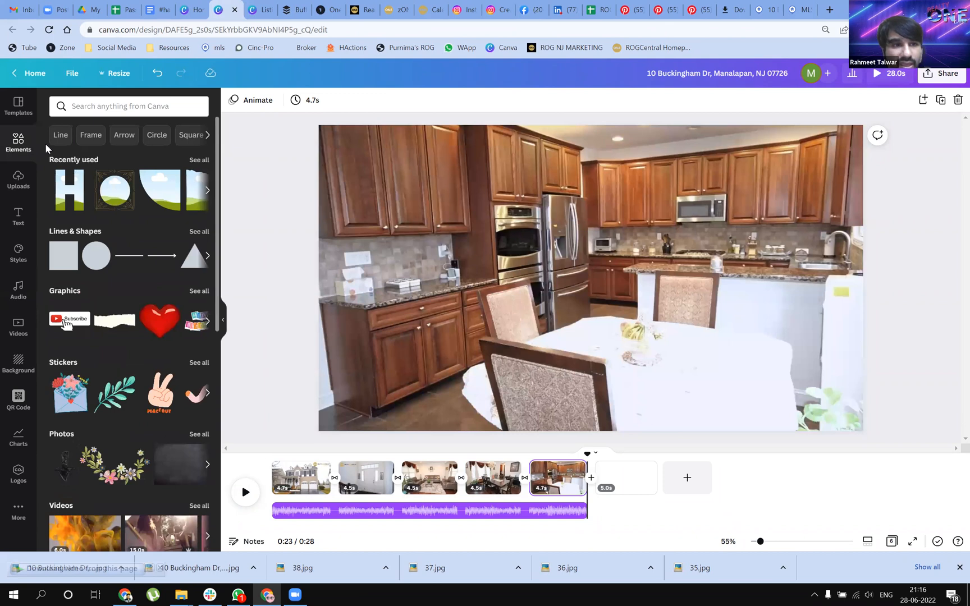
{"action": "left_click", "coordinate": [152, 106]}
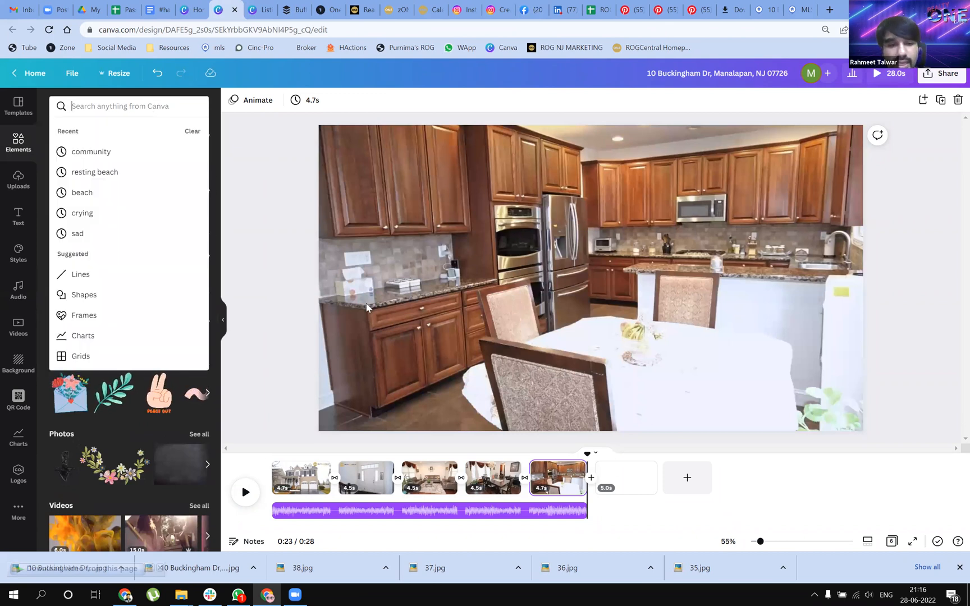
{"action": "left_click", "coordinate": [624, 476]}
{"action": "left_click_drag", "start_coordinate": [624, 453], "coordinate": [592, 452]}
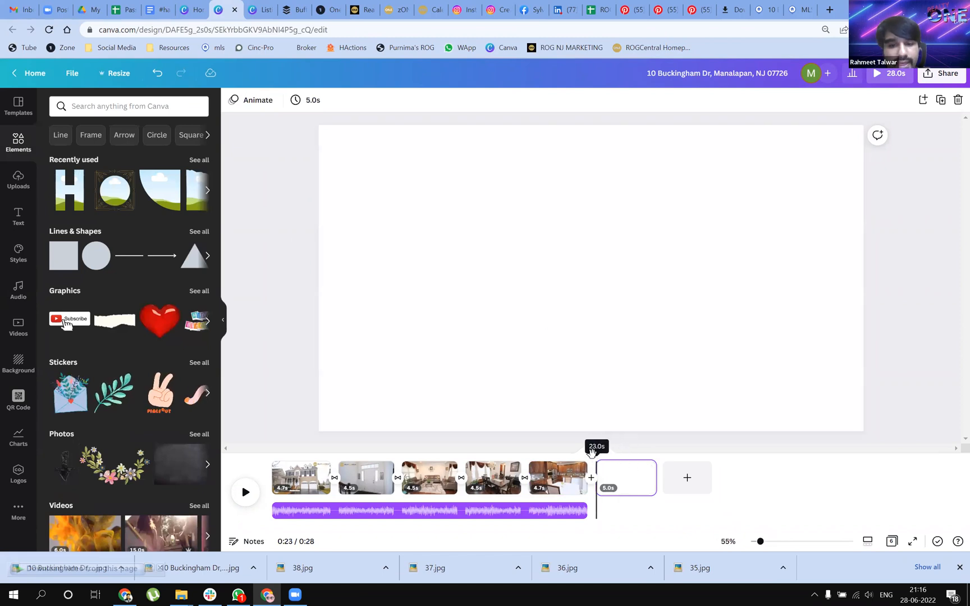
{"action": "left_click", "coordinate": [108, 107]}
{"action": "type", "text": "home"}
{"action": "key", "text": "Return"}
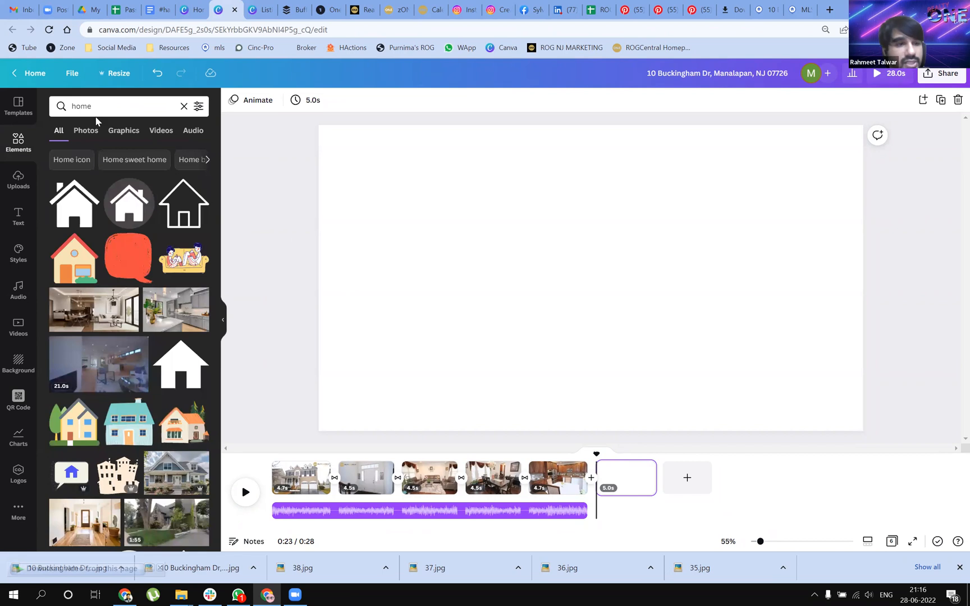
Browse the video, graphic and photo results, and fill page 6 with the modern dining and living room photo
{"action": "left_click", "coordinate": [155, 133]}
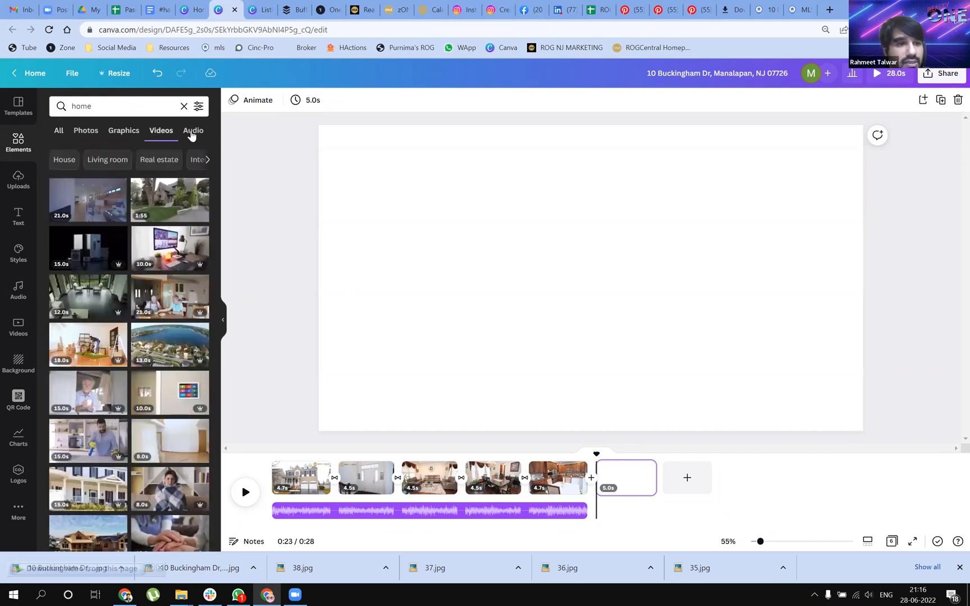
{"action": "left_click", "coordinate": [120, 132]}
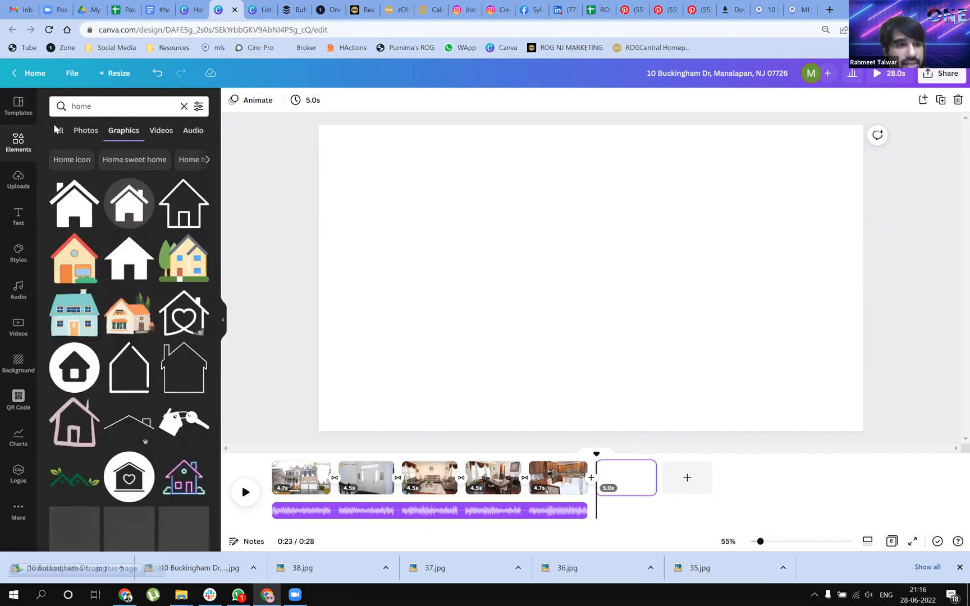
{"action": "left_click", "coordinate": [81, 136]}
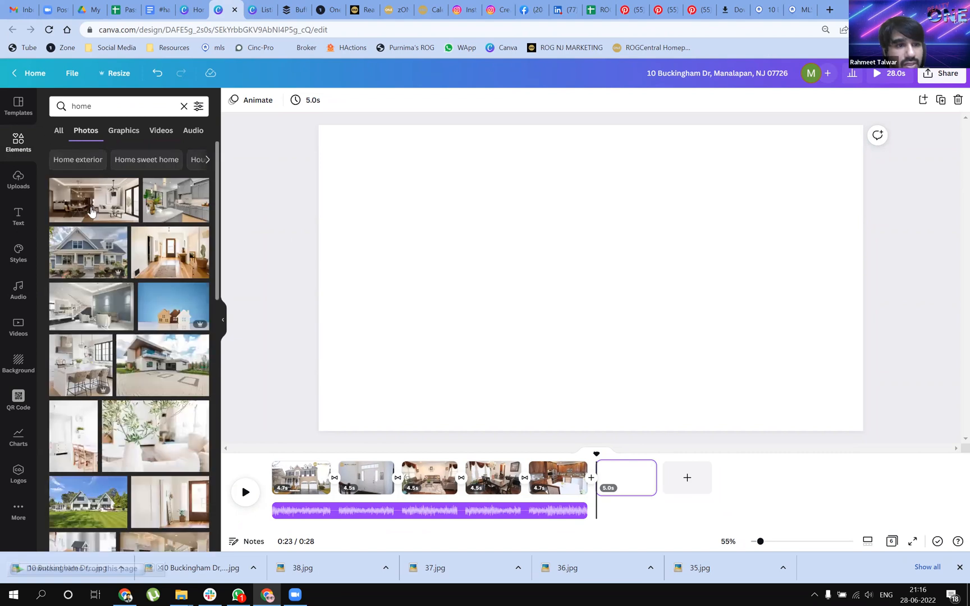
{"action": "left_click_drag", "start_coordinate": [96, 213], "coordinate": [424, 313]}
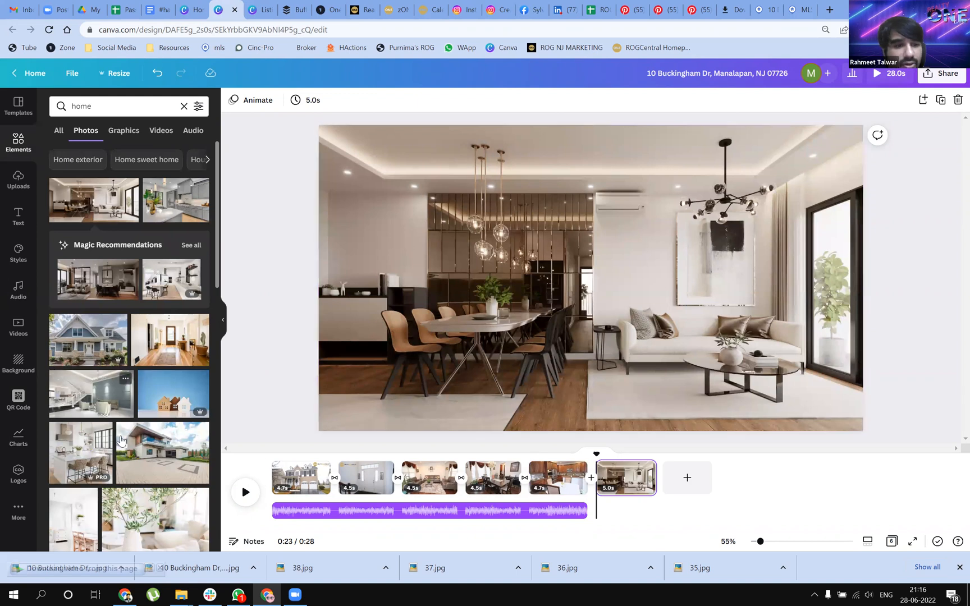
Look through more home photos and delete the dining and living room photo from page 6
{"action": "scroll", "coordinate": [120, 442], "scroll_direction": "down", "scroll_amount": 1}
{"action": "scroll", "coordinate": [117, 452], "scroll_direction": "down", "scroll_amount": 1}
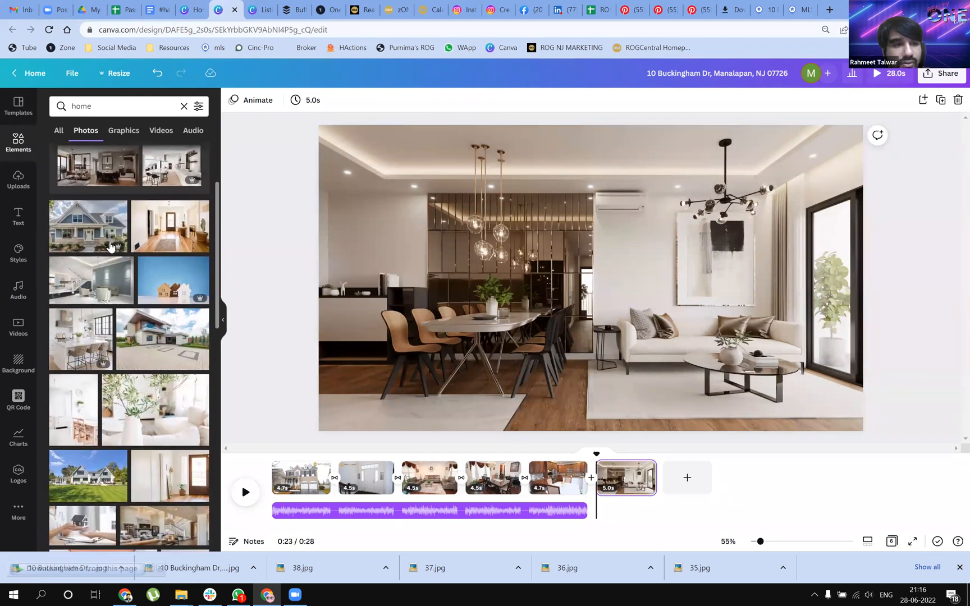
{"action": "left_click", "coordinate": [775, 344]}
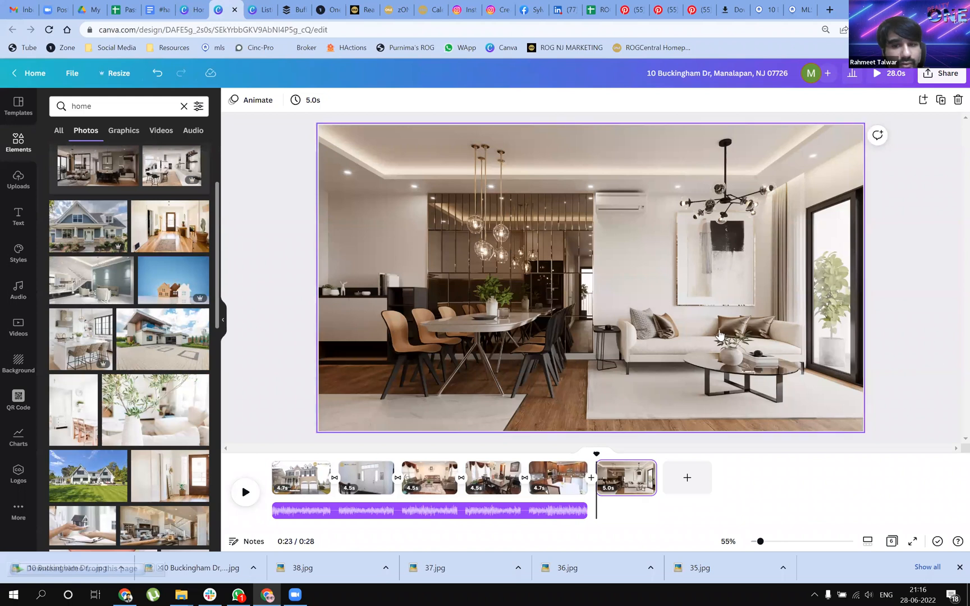
{"action": "key", "text": "Delete"}
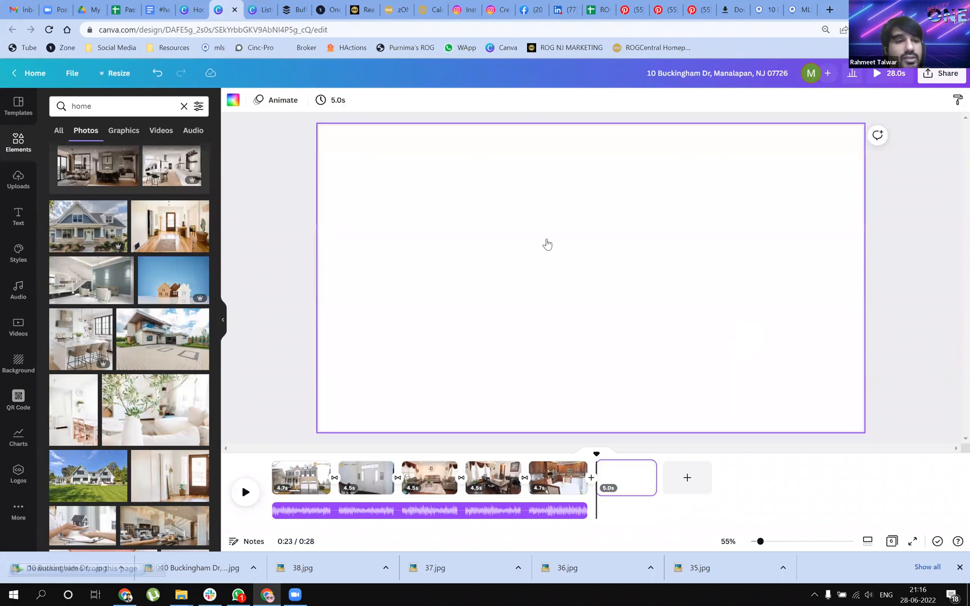
Examine the element categories, from lines, graphics and stickers through audio, charts, tables, frames, grids and collections
{"action": "left_click", "coordinate": [27, 145]}
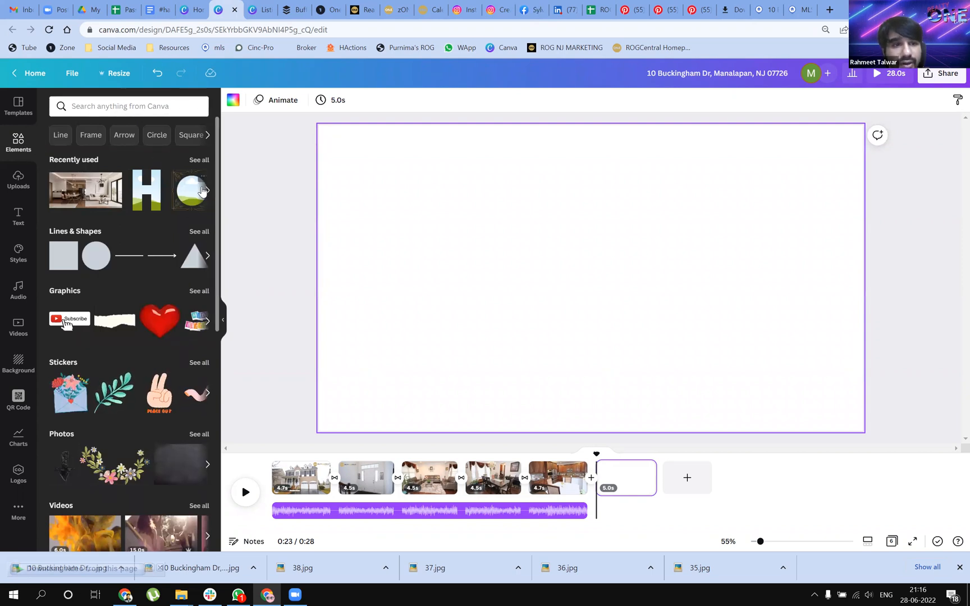
{"action": "scroll", "coordinate": [109, 412], "scroll_direction": "down", "scroll_amount": 4}
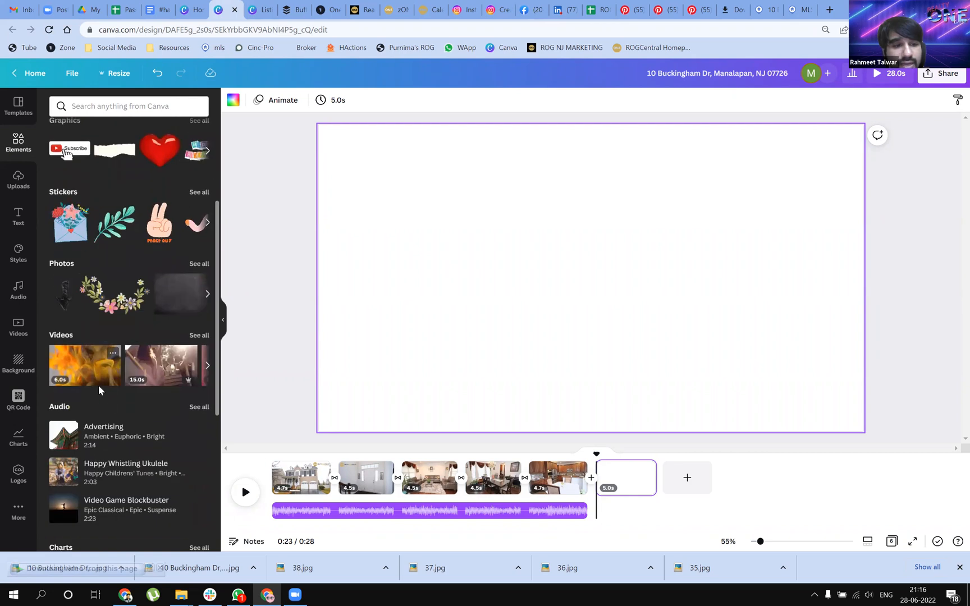
{"action": "scroll", "coordinate": [107, 336], "scroll_direction": "down", "scroll_amount": 3}
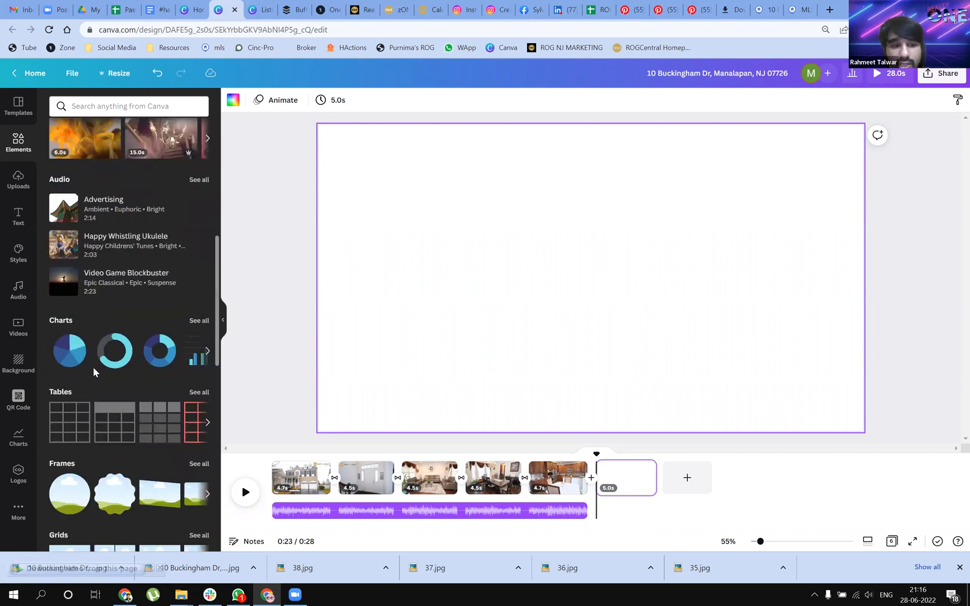
{"action": "scroll", "coordinate": [108, 445], "scroll_direction": "down", "scroll_amount": 1}
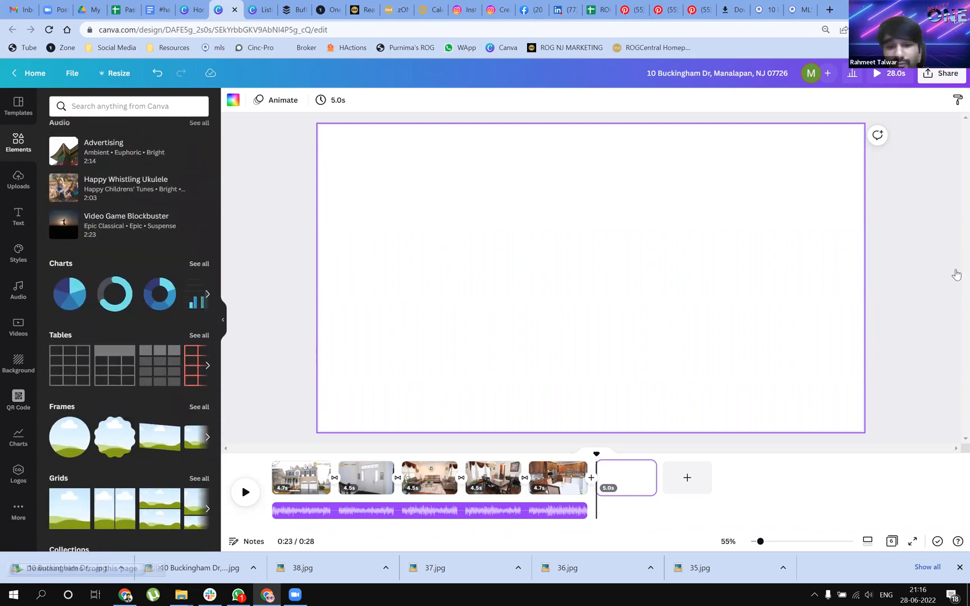
{"action": "scroll", "coordinate": [138, 456], "scroll_direction": "down", "scroll_amount": 1}
{"action": "scroll", "coordinate": [137, 455], "scroll_direction": "down", "scroll_amount": 2}
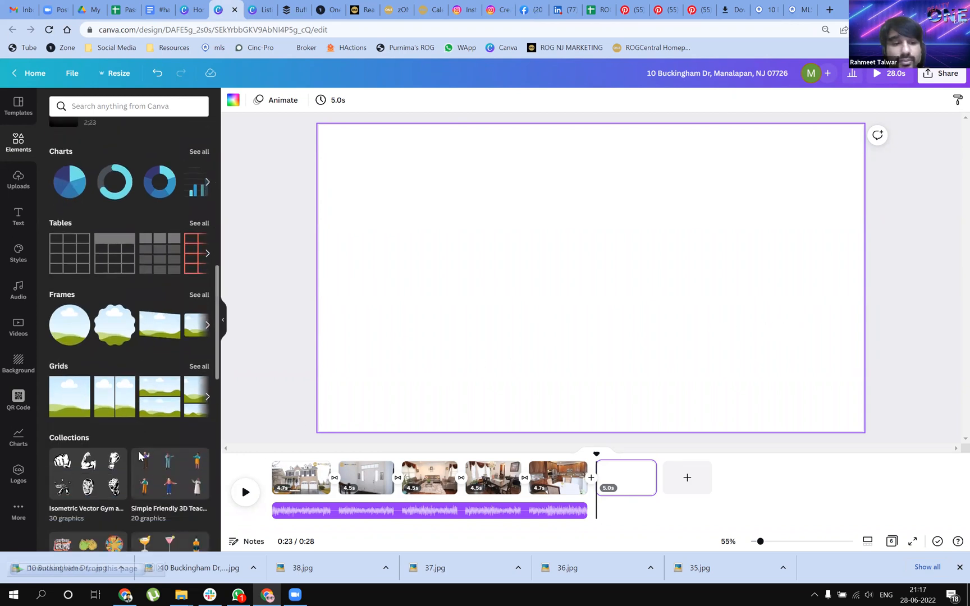
{"action": "scroll", "coordinate": [128, 424], "scroll_direction": "down", "scroll_amount": 3}
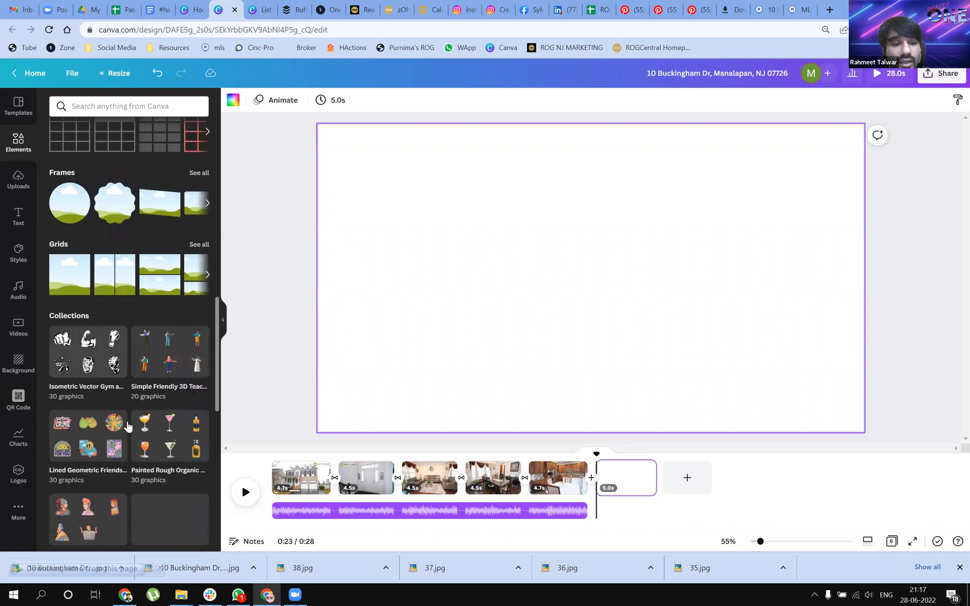
{"action": "scroll", "coordinate": [127, 360], "scroll_direction": "up", "scroll_amount": 9}
{"action": "scroll", "coordinate": [130, 312], "scroll_direction": "up", "scroll_amount": 5}
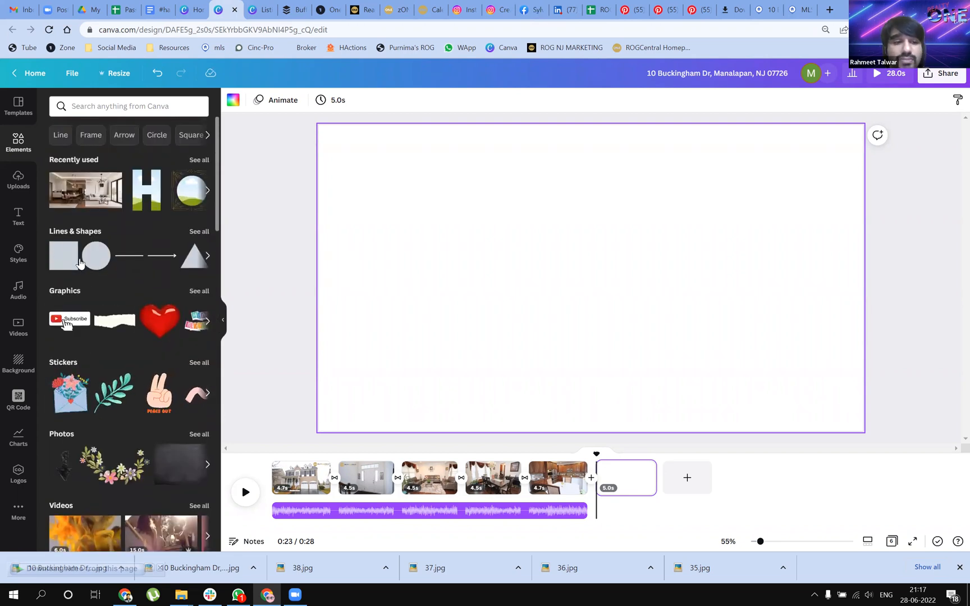
Try out the YouTube Subscribe graphic on page 6 at a reduced size in the lower-right area, and delete it
{"action": "left_click_drag", "start_coordinate": [78, 325], "coordinate": [379, 212]}
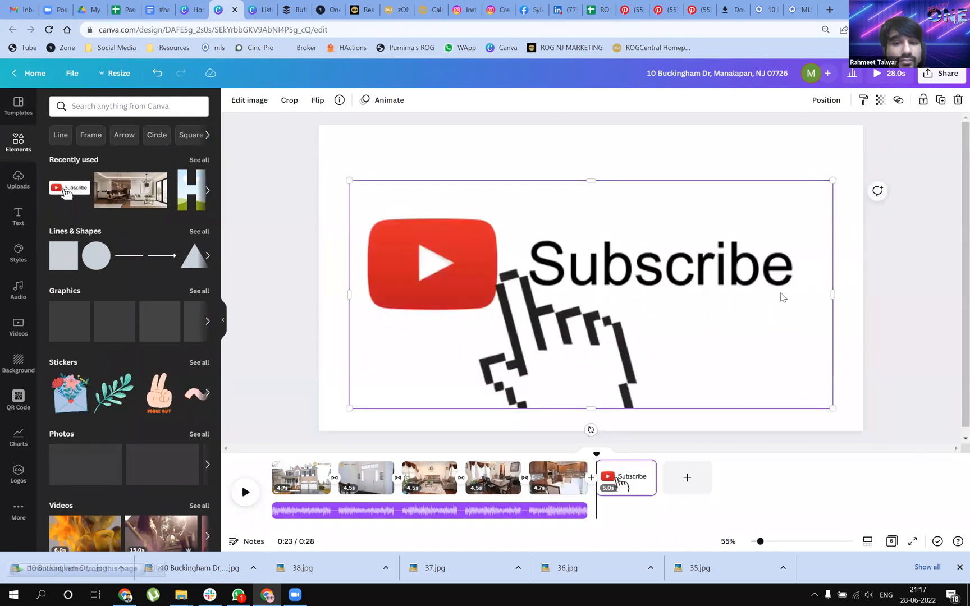
{"action": "left_click_drag", "start_coordinate": [349, 180], "coordinate": [626, 311]}
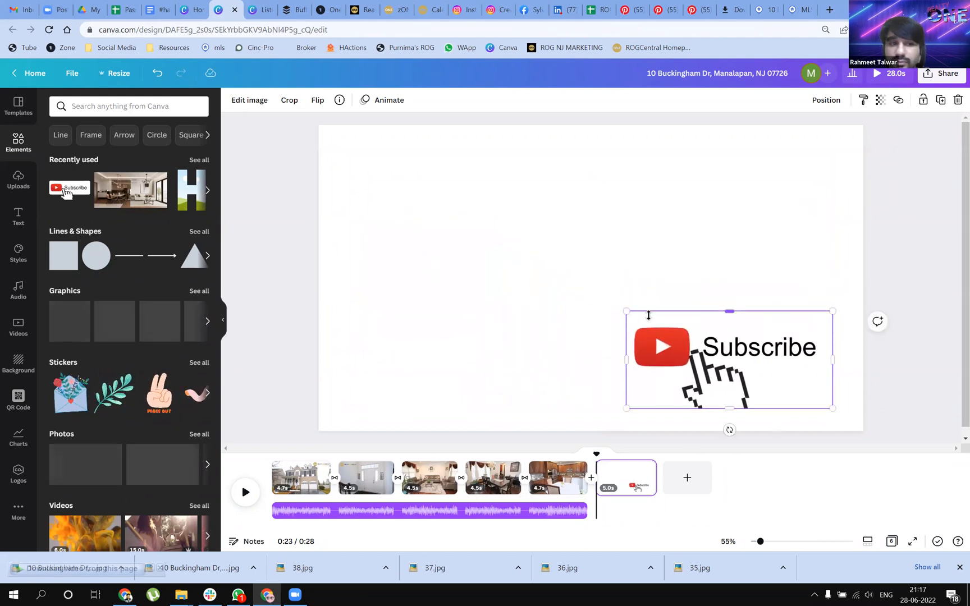
{"action": "key", "text": "Delete"}
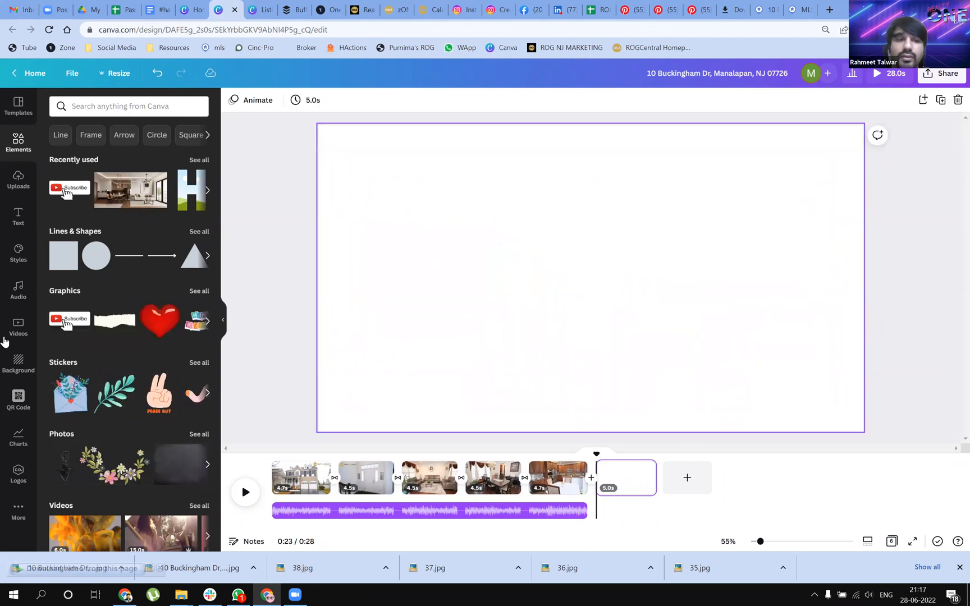
Look through all recently used elements, and open the uploaded images
{"action": "left_click", "coordinate": [198, 161]}
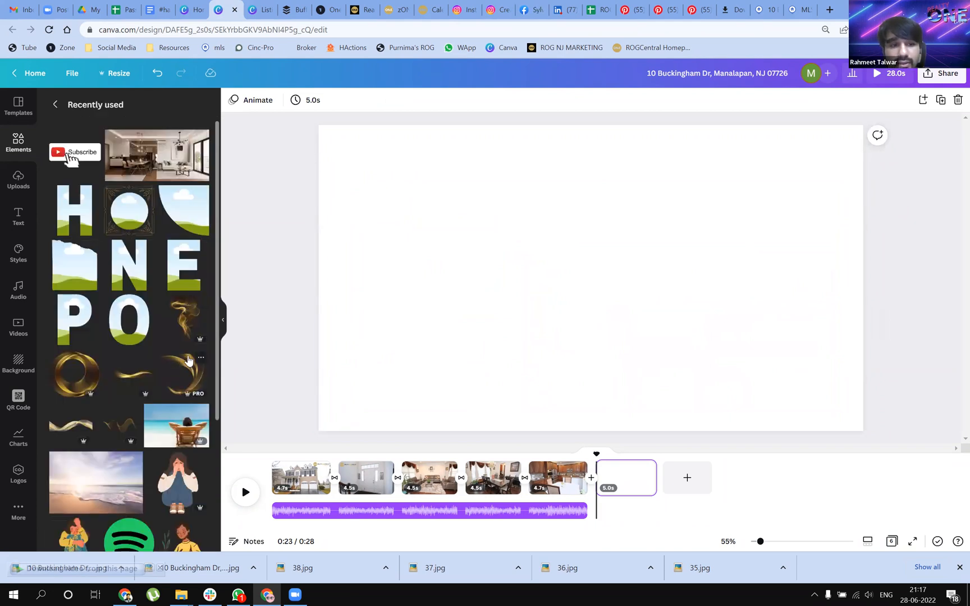
{"action": "scroll", "coordinate": [168, 415], "scroll_direction": "down", "scroll_amount": 3}
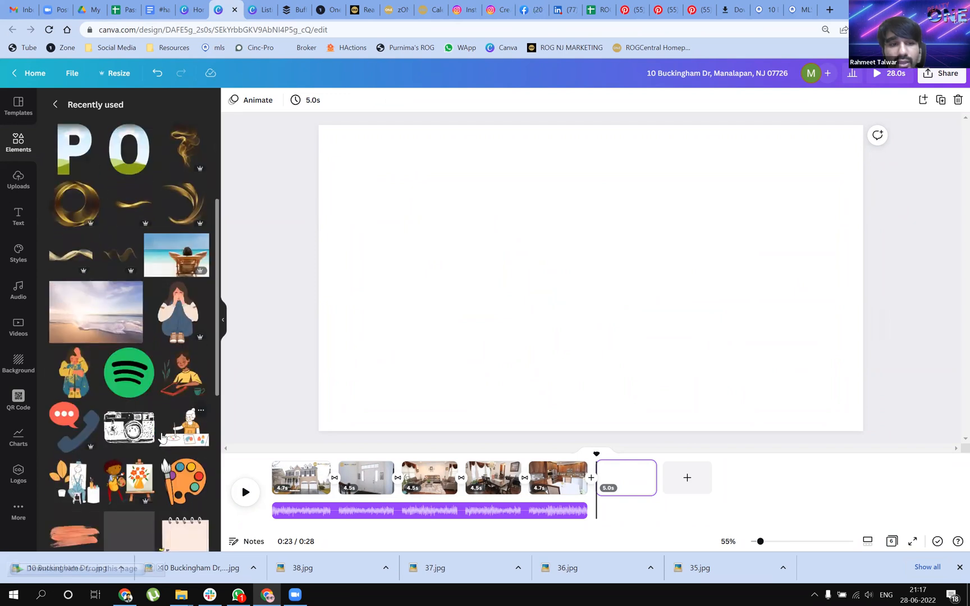
{"action": "scroll", "coordinate": [152, 437], "scroll_direction": "down", "scroll_amount": 2}
{"action": "scroll", "coordinate": [143, 393], "scroll_direction": "down", "scroll_amount": 3}
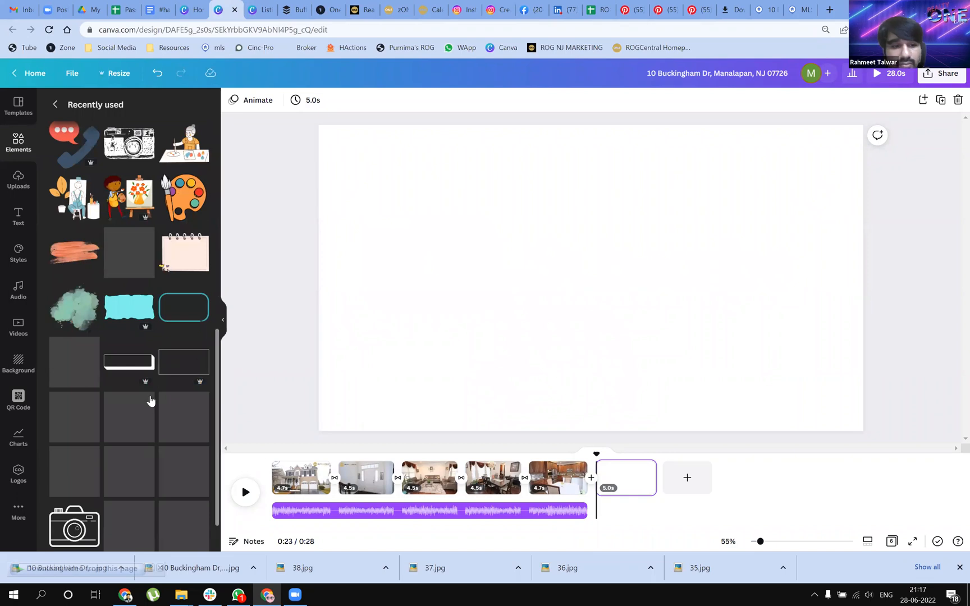
{"action": "scroll", "coordinate": [137, 390], "scroll_direction": "up", "scroll_amount": 8}
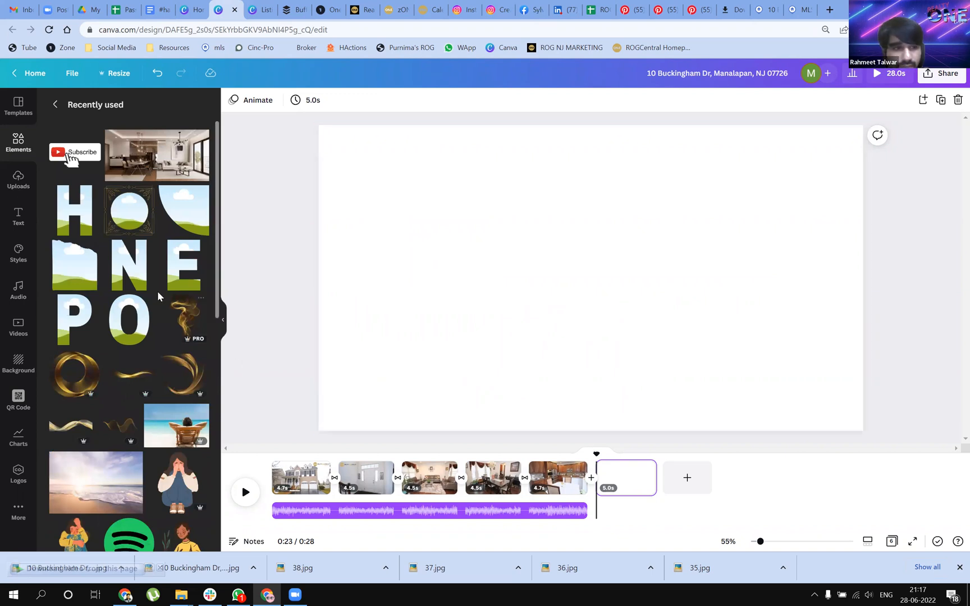
{"action": "left_click", "coordinate": [18, 182]}
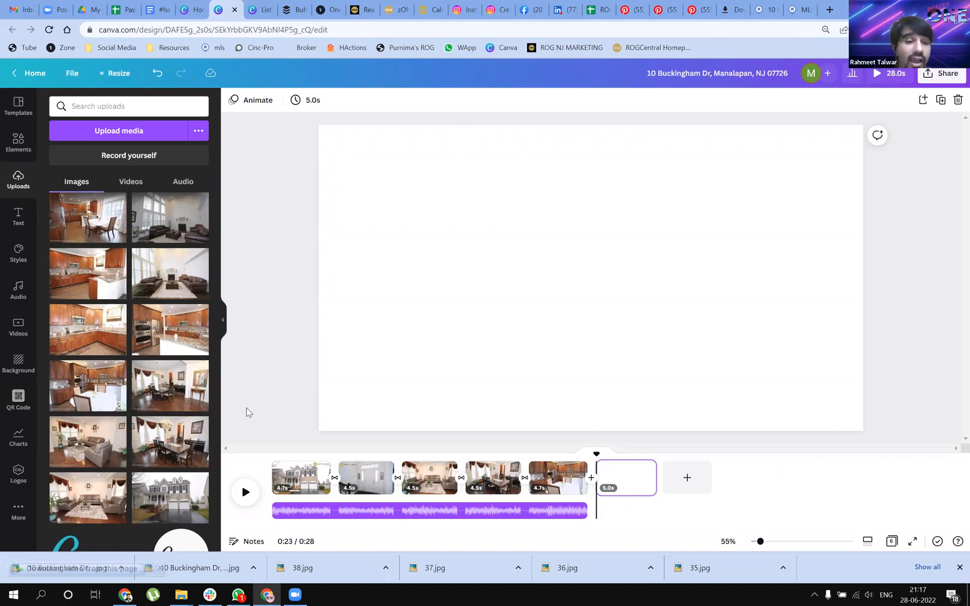
Add the uploaded "This is us" photo collage poster to page 6 and enlarge it to nearly the full page height
{"action": "scroll", "coordinate": [180, 428], "scroll_direction": "down", "scroll_amount": 3}
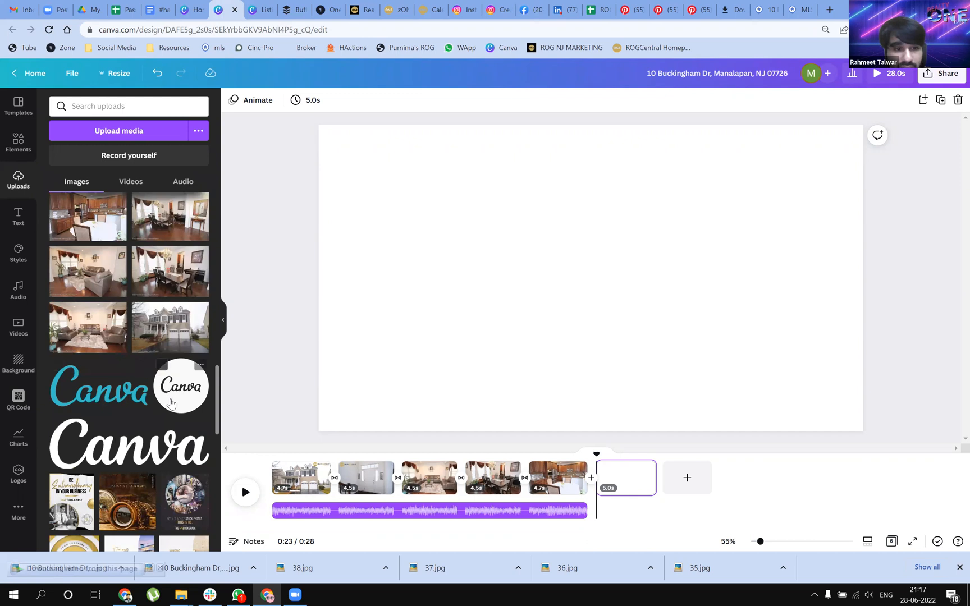
{"action": "left_click_drag", "start_coordinate": [120, 525], "coordinate": [145, 477]}
{"action": "left_click_drag", "start_coordinate": [167, 513], "coordinate": [476, 255]}
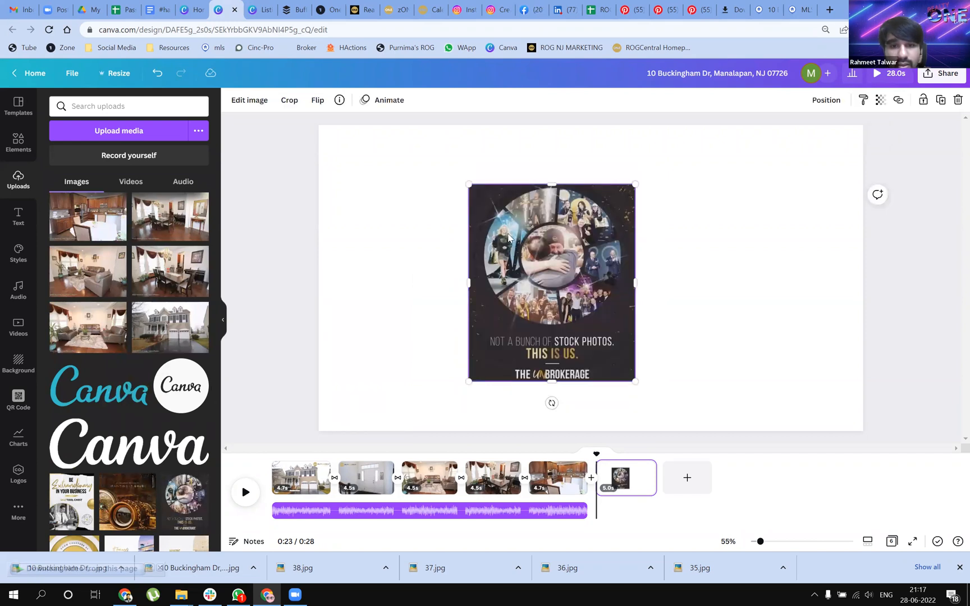
{"action": "left_click_drag", "start_coordinate": [673, 421], "coordinate": [674, 428]}
{"action": "left_click_drag", "start_coordinate": [466, 186], "coordinate": [425, 133]}
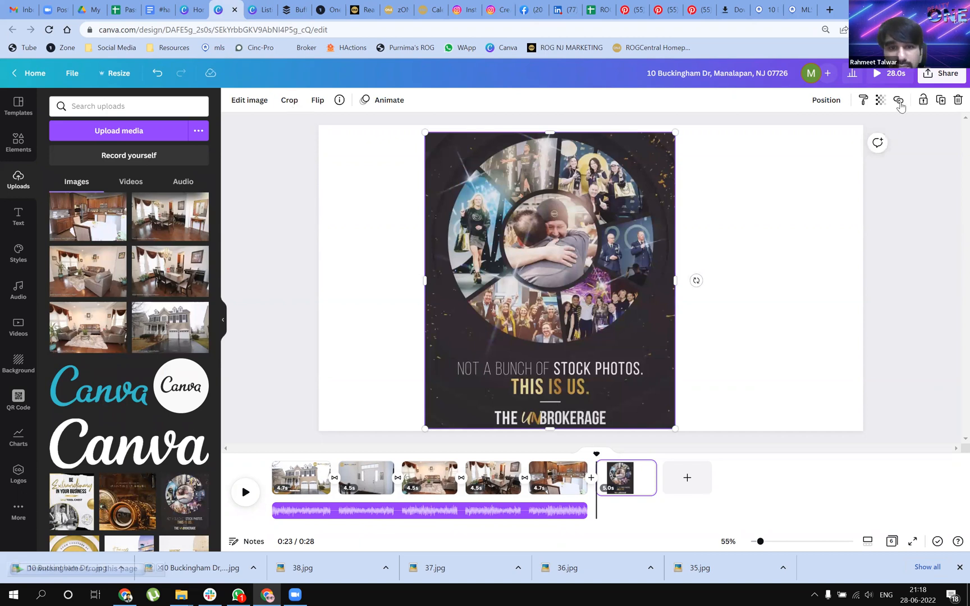
Run the Background Remover on the collage poster and erase its lower caption area with the Erase brush
{"action": "left_click", "coordinate": [247, 101]}
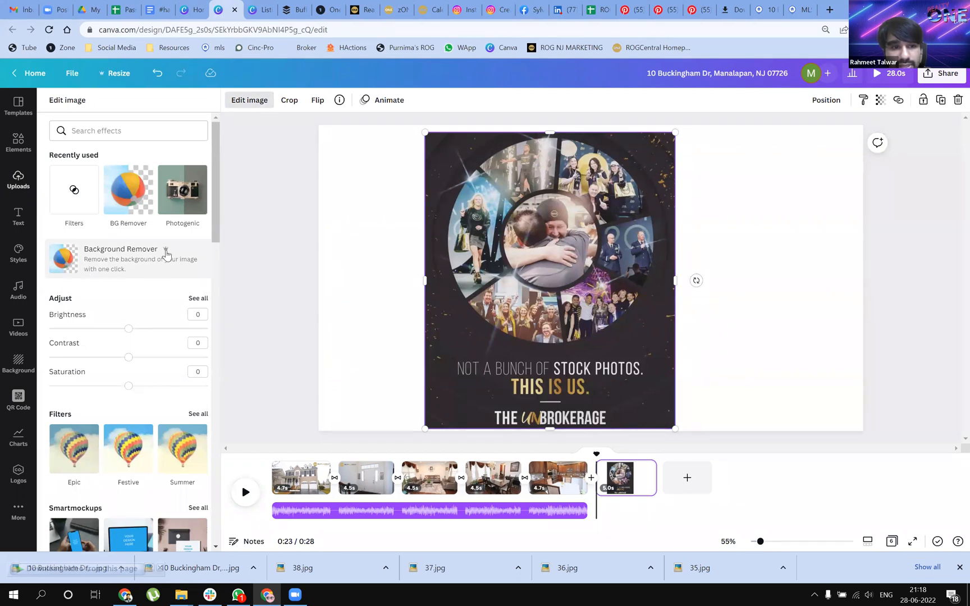
{"action": "left_click", "coordinate": [137, 263]}
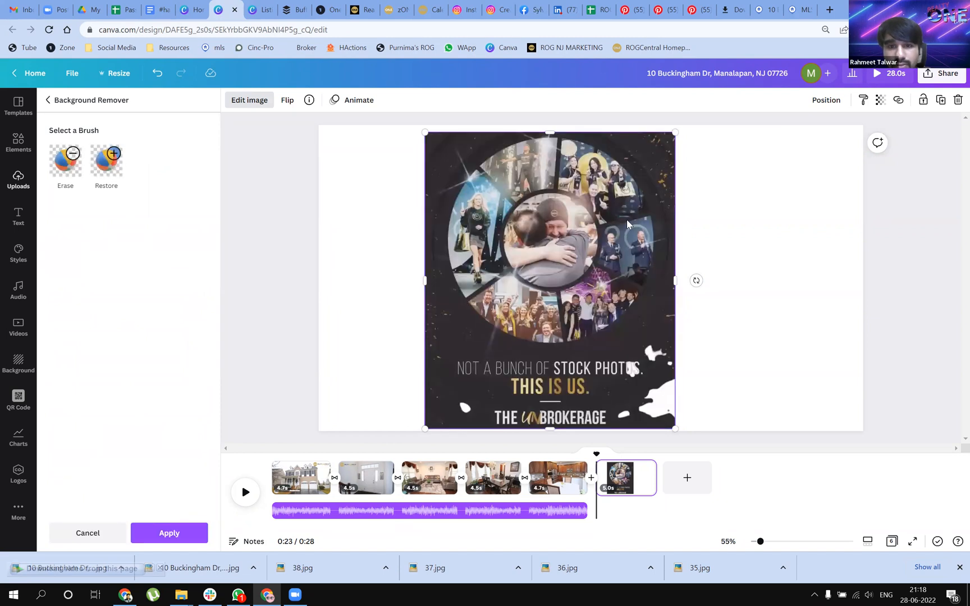
{"action": "left_click", "coordinate": [65, 161]}
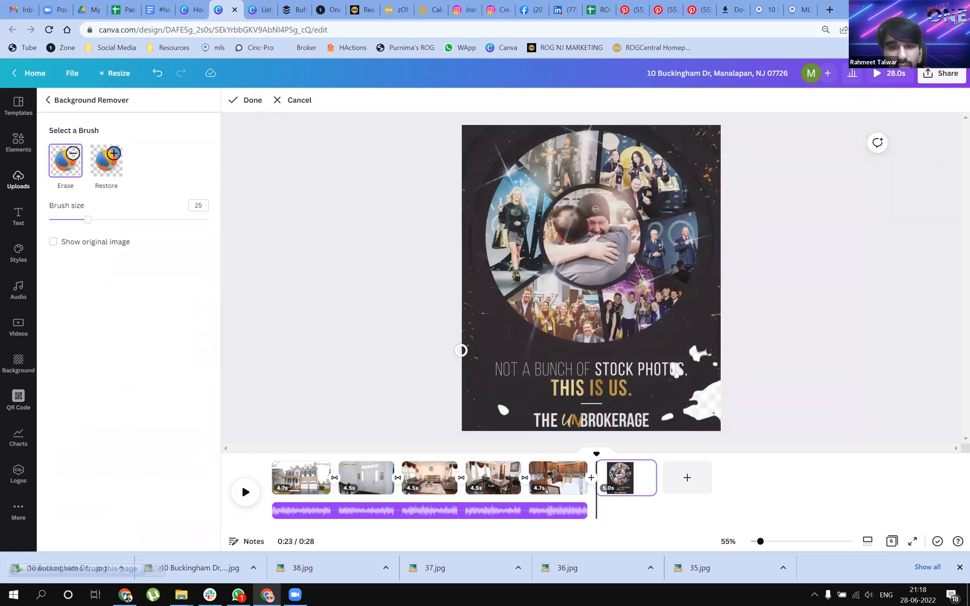
{"action": "mouse_move", "coordinate": [463, 346]}
{"action": "left_mouse_down"}
{"action": "mouse_move", "coordinate": [719, 361]}
{"action": "mouse_move", "coordinate": [484, 369]}
{"action": "mouse_move", "coordinate": [715, 375]}
{"action": "mouse_move", "coordinate": [487, 387]}
{"action": "mouse_move", "coordinate": [741, 439]}
{"action": "mouse_move", "coordinate": [697, 416]}
{"action": "left_mouse_up"}
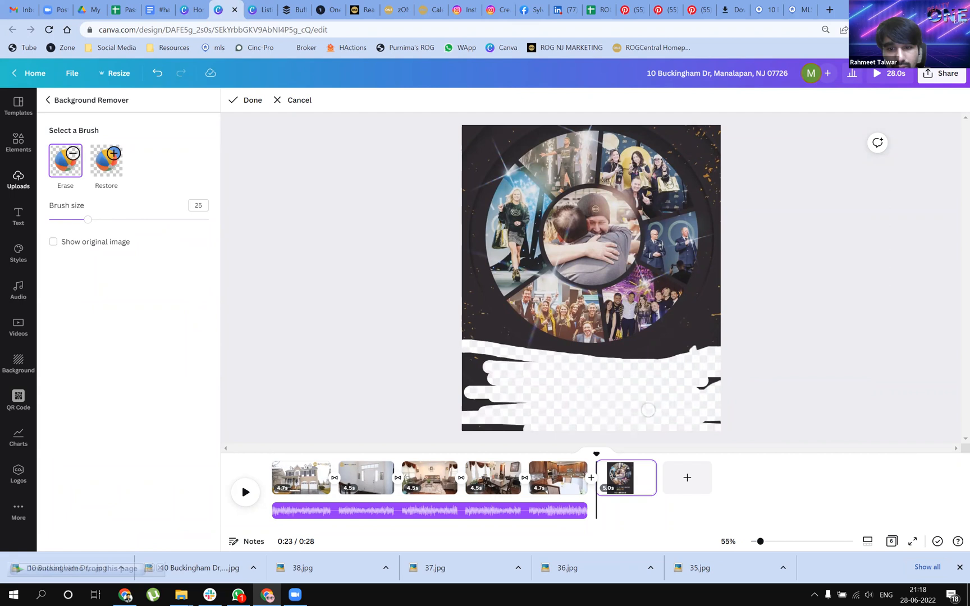
{"action": "left_click_drag", "start_coordinate": [688, 380], "coordinate": [711, 359]}
{"action": "mouse_move", "coordinate": [722, 315]}
{"action": "left_mouse_down"}
{"action": "mouse_move", "coordinate": [678, 345]}
{"action": "mouse_move", "coordinate": [613, 365]}
{"action": "left_mouse_up"}
{"action": "mouse_move", "coordinate": [489, 366]}
{"action": "left_mouse_down"}
{"action": "mouse_move", "coordinate": [467, 362]}
{"action": "mouse_move", "coordinate": [508, 362]}
{"action": "mouse_move", "coordinate": [524, 378]}
{"action": "left_mouse_up"}
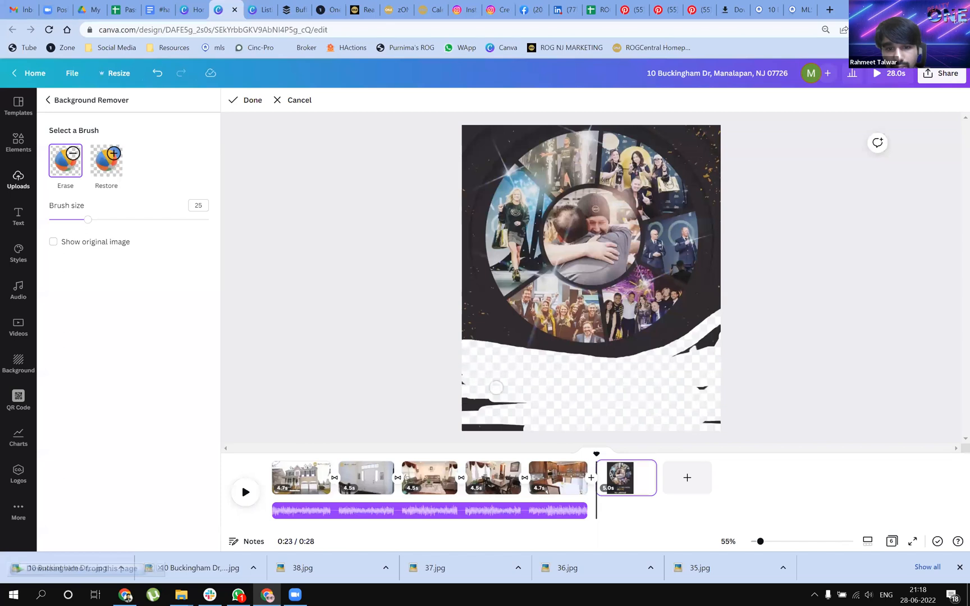
{"action": "mouse_move", "coordinate": [458, 391]}
{"action": "left_mouse_down"}
{"action": "mouse_move", "coordinate": [514, 426]}
{"action": "mouse_move", "coordinate": [437, 418]}
{"action": "left_mouse_up"}
{"action": "left_click_drag", "start_coordinate": [488, 437], "coordinate": [834, 413]}
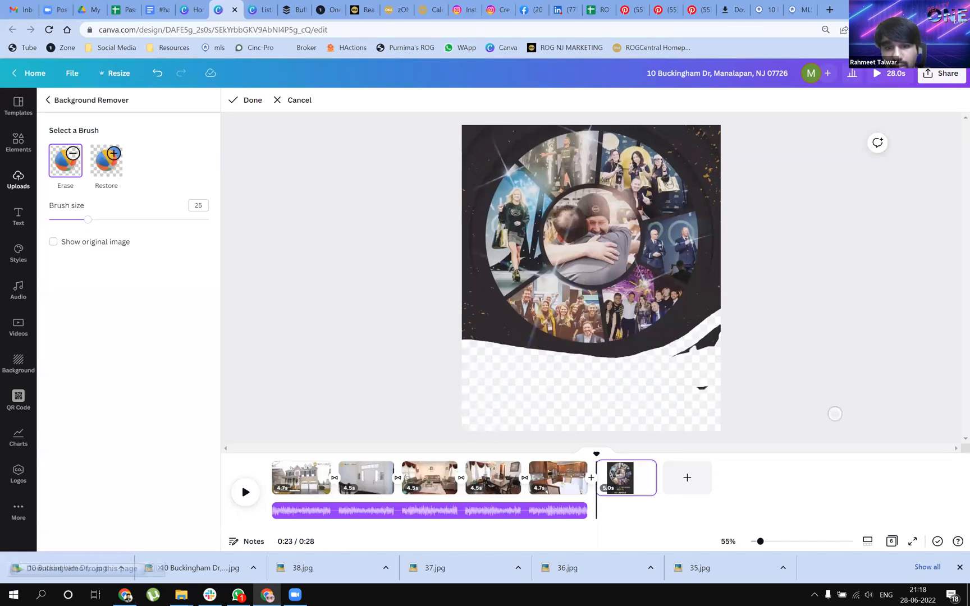
{"action": "mouse_move", "coordinate": [697, 351]}
{"action": "left_mouse_down"}
{"action": "mouse_move", "coordinate": [652, 352]}
{"action": "mouse_move", "coordinate": [693, 331]}
{"action": "mouse_move", "coordinate": [717, 301]}
{"action": "mouse_move", "coordinate": [682, 337]}
{"action": "mouse_move", "coordinate": [713, 335]}
{"action": "left_mouse_up"}
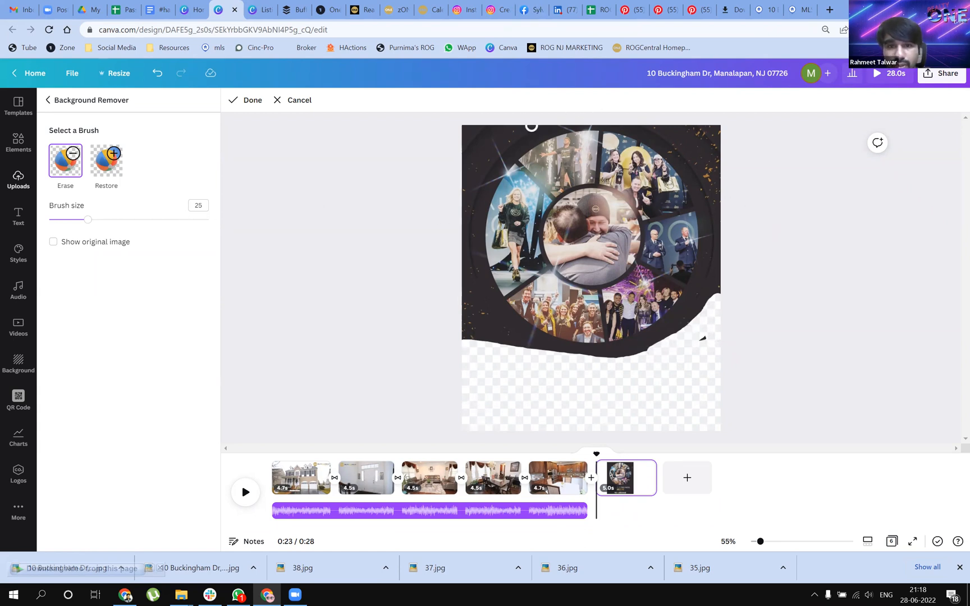
Erase the remaining dark background around the circular collage, following its outline
{"action": "mouse_move", "coordinate": [534, 127]}
{"action": "left_mouse_down"}
{"action": "mouse_move", "coordinate": [502, 134]}
{"action": "mouse_move", "coordinate": [466, 161]}
{"action": "mouse_move", "coordinate": [521, 122]}
{"action": "mouse_move", "coordinate": [491, 148]}
{"action": "mouse_move", "coordinate": [510, 132]}
{"action": "mouse_move", "coordinate": [462, 131]}
{"action": "mouse_move", "coordinate": [508, 129]}
{"action": "mouse_move", "coordinate": [463, 150]}
{"action": "mouse_move", "coordinate": [483, 136]}
{"action": "mouse_move", "coordinate": [463, 155]}
{"action": "mouse_move", "coordinate": [454, 187]}
{"action": "mouse_move", "coordinate": [477, 175]}
{"action": "mouse_move", "coordinate": [464, 195]}
{"action": "mouse_move", "coordinate": [467, 203]}
{"action": "mouse_move", "coordinate": [475, 186]}
{"action": "mouse_move", "coordinate": [478, 311]}
{"action": "mouse_move", "coordinate": [449, 172]}
{"action": "mouse_move", "coordinate": [481, 324]}
{"action": "mouse_move", "coordinate": [470, 288]}
{"action": "mouse_move", "coordinate": [498, 340]}
{"action": "mouse_move", "coordinate": [479, 309]}
{"action": "mouse_move", "coordinate": [527, 352]}
{"action": "mouse_move", "coordinate": [464, 303]}
{"action": "mouse_move", "coordinate": [466, 328]}
{"action": "left_mouse_up"}
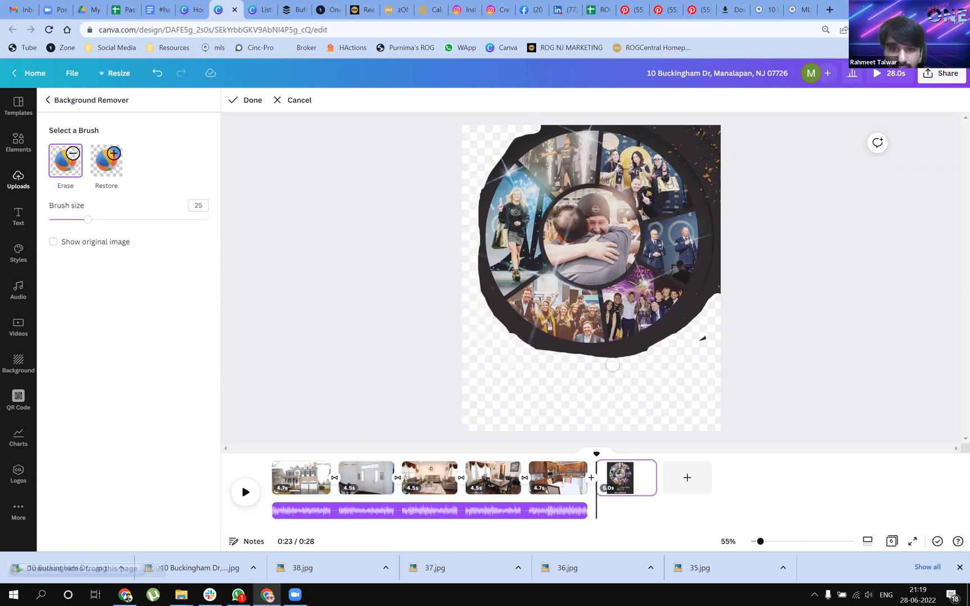
{"action": "mouse_move", "coordinate": [624, 359]}
{"action": "left_mouse_down"}
{"action": "mouse_move", "coordinate": [694, 352]}
{"action": "mouse_move", "coordinate": [686, 345]}
{"action": "mouse_move", "coordinate": [714, 264]}
{"action": "mouse_move", "coordinate": [712, 288]}
{"action": "mouse_move", "coordinate": [694, 315]}
{"action": "mouse_move", "coordinate": [711, 282]}
{"action": "mouse_move", "coordinate": [719, 227]}
{"action": "mouse_move", "coordinate": [705, 153]}
{"action": "mouse_move", "coordinate": [661, 129]}
{"action": "mouse_move", "coordinate": [696, 157]}
{"action": "left_mouse_up"}
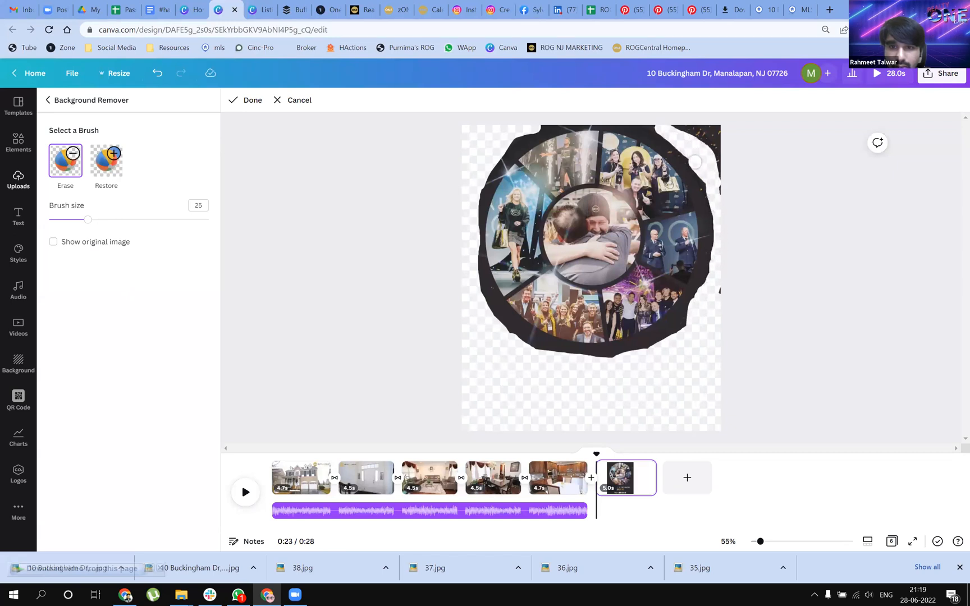
{"action": "mouse_move", "coordinate": [654, 127]}
{"action": "left_mouse_down"}
{"action": "mouse_move", "coordinate": [714, 130]}
{"action": "mouse_move", "coordinate": [684, 129]}
{"action": "mouse_move", "coordinate": [718, 138]}
{"action": "mouse_move", "coordinate": [722, 174]}
{"action": "mouse_move", "coordinate": [701, 140]}
{"action": "mouse_move", "coordinate": [715, 145]}
{"action": "mouse_move", "coordinate": [721, 209]}
{"action": "left_mouse_up"}
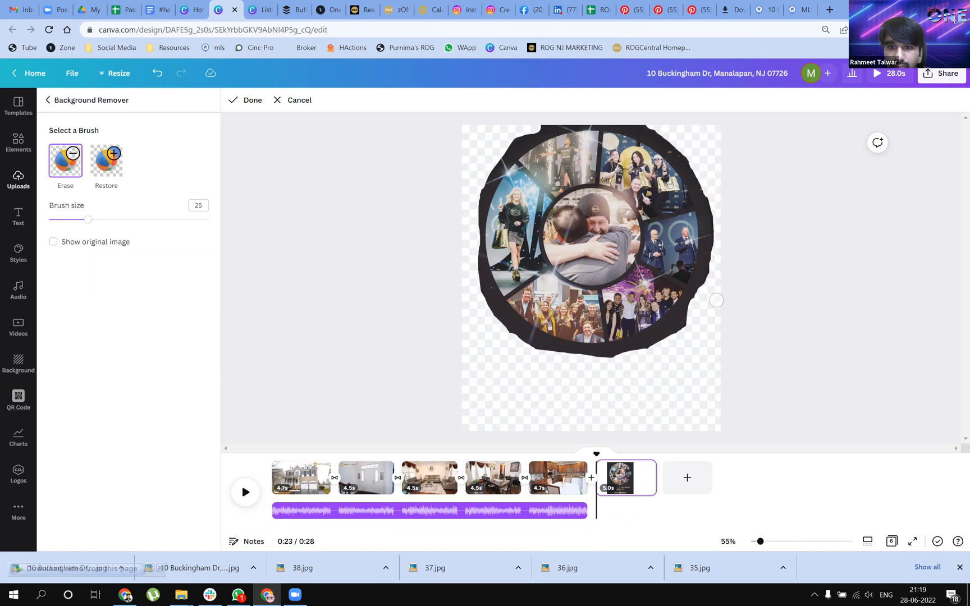
Restore the erased background around the circular collage with the Restore brush at size 500, and finish the brush editing
{"action": "left_click", "coordinate": [96, 175]}
{"action": "left_click_drag", "start_coordinate": [90, 219], "coordinate": [218, 231]}
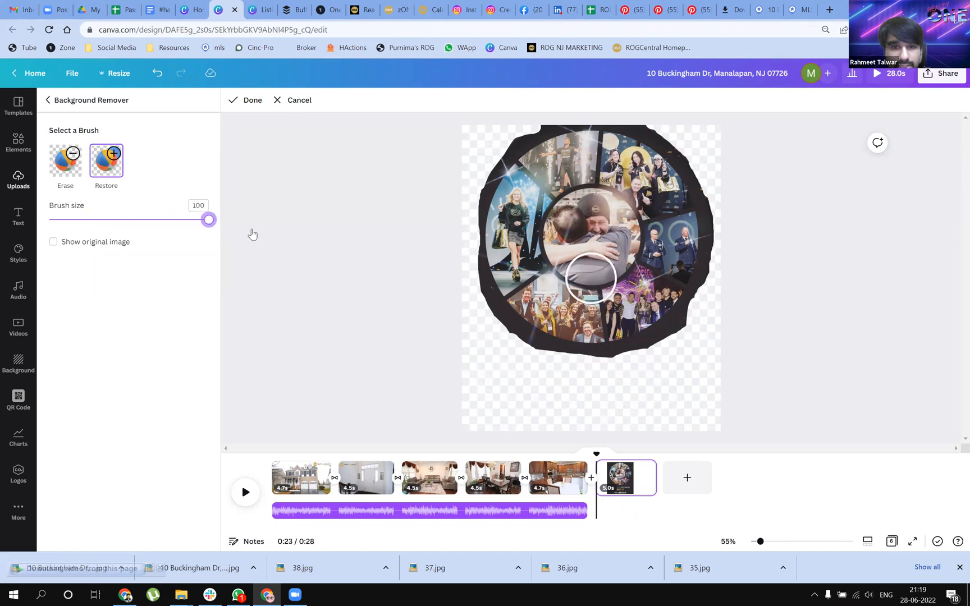
{"action": "double_click", "coordinate": [194, 205]}
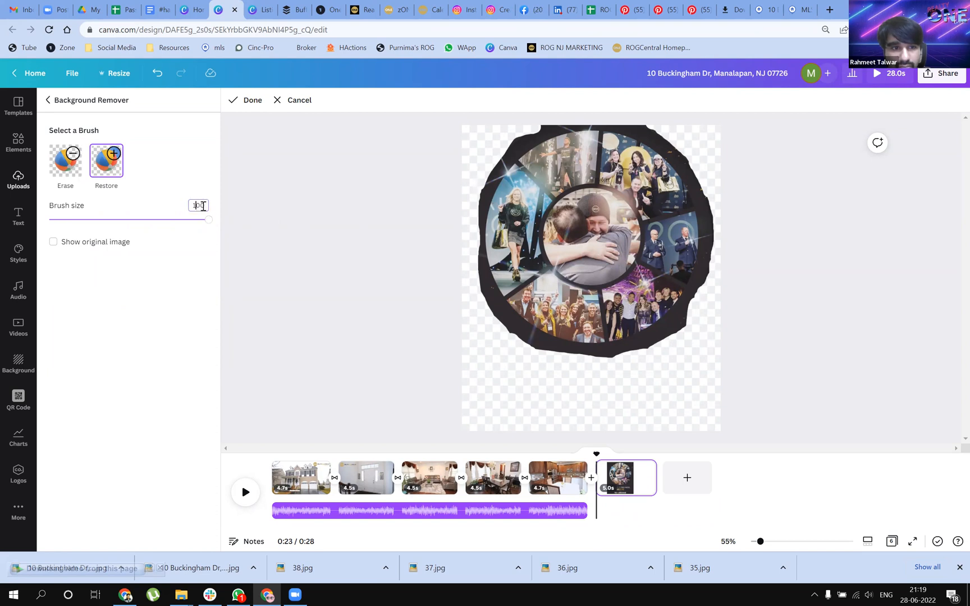
{"action": "key", "text": "BackSpace"}
{"action": "type", "text": "5"}
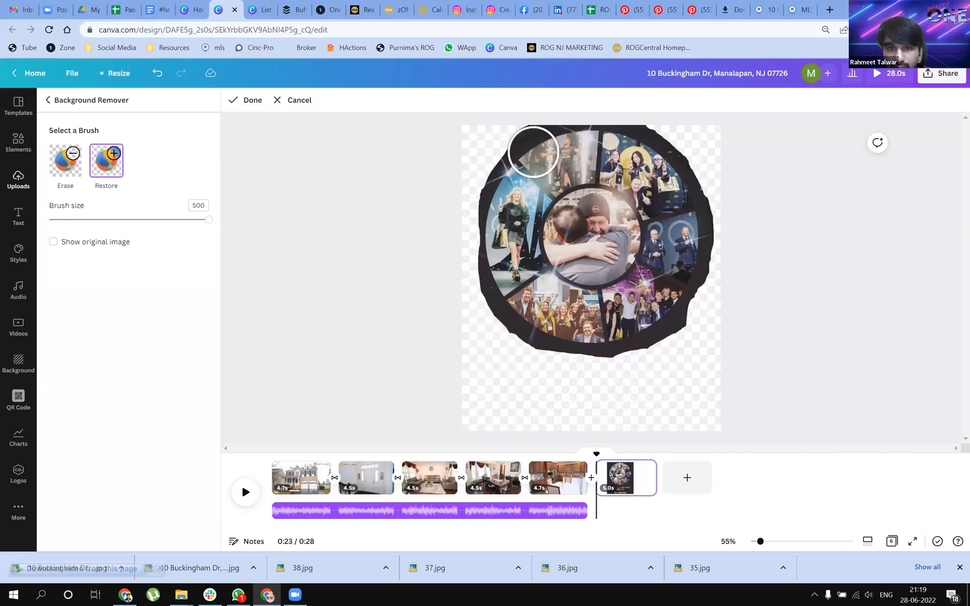
{"action": "mouse_move", "coordinate": [520, 161]}
{"action": "left_mouse_down"}
{"action": "mouse_move", "coordinate": [500, 194]}
{"action": "mouse_move", "coordinate": [492, 247]}
{"action": "mouse_move", "coordinate": [504, 291]}
{"action": "mouse_move", "coordinate": [525, 316]}
{"action": "mouse_move", "coordinate": [583, 331]}
{"action": "mouse_move", "coordinate": [659, 321]}
{"action": "mouse_move", "coordinate": [692, 278]}
{"action": "mouse_move", "coordinate": [699, 233]}
{"action": "mouse_move", "coordinate": [675, 164]}
{"action": "mouse_move", "coordinate": [636, 137]}
{"action": "mouse_move", "coordinate": [557, 125]}
{"action": "mouse_move", "coordinate": [502, 147]}
{"action": "mouse_move", "coordinate": [473, 190]}
{"action": "mouse_move", "coordinate": [476, 262]}
{"action": "mouse_move", "coordinate": [506, 312]}
{"action": "mouse_move", "coordinate": [561, 335]}
{"action": "mouse_move", "coordinate": [615, 335]}
{"action": "mouse_move", "coordinate": [667, 319]}
{"action": "mouse_move", "coordinate": [689, 300]}
{"action": "mouse_move", "coordinate": [712, 200]}
{"action": "mouse_move", "coordinate": [683, 147]}
{"action": "mouse_move", "coordinate": [547, 122]}
{"action": "mouse_move", "coordinate": [492, 127]}
{"action": "mouse_move", "coordinate": [466, 150]}
{"action": "mouse_move", "coordinate": [609, 125]}
{"action": "mouse_move", "coordinate": [710, 131]}
{"action": "mouse_move", "coordinate": [708, 318]}
{"action": "mouse_move", "coordinate": [705, 326]}
{"action": "mouse_move", "coordinate": [470, 325]}
{"action": "mouse_move", "coordinate": [466, 316]}
{"action": "mouse_move", "coordinate": [506, 337]}
{"action": "mouse_move", "coordinate": [729, 340]}
{"action": "left_mouse_up"}
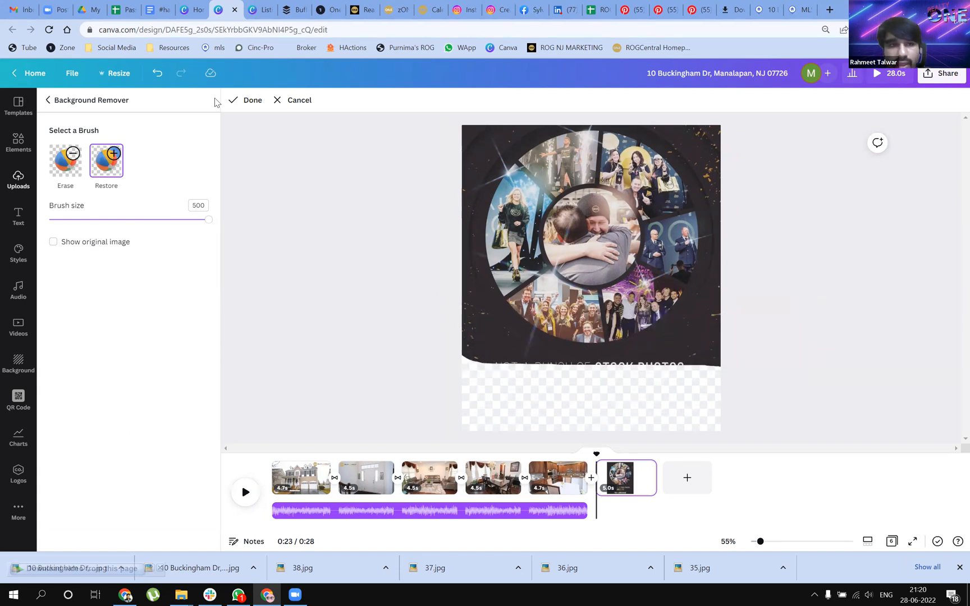
{"action": "left_click", "coordinate": [247, 103]}
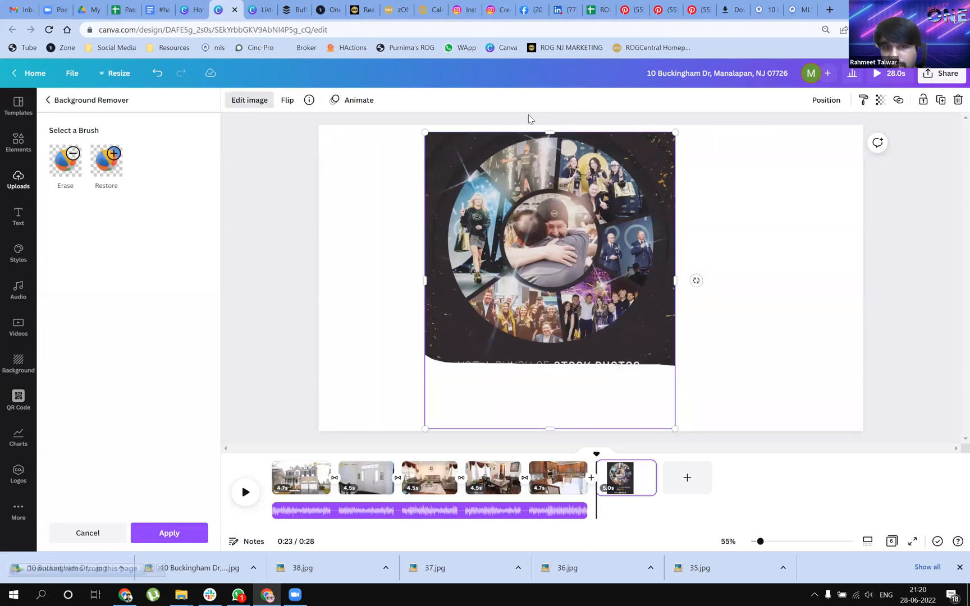
Crop the caption strip off the bottom of the collage and move the image to the left half of page 6
{"action": "left_click_drag", "start_coordinate": [552, 427], "coordinate": [550, 356]}
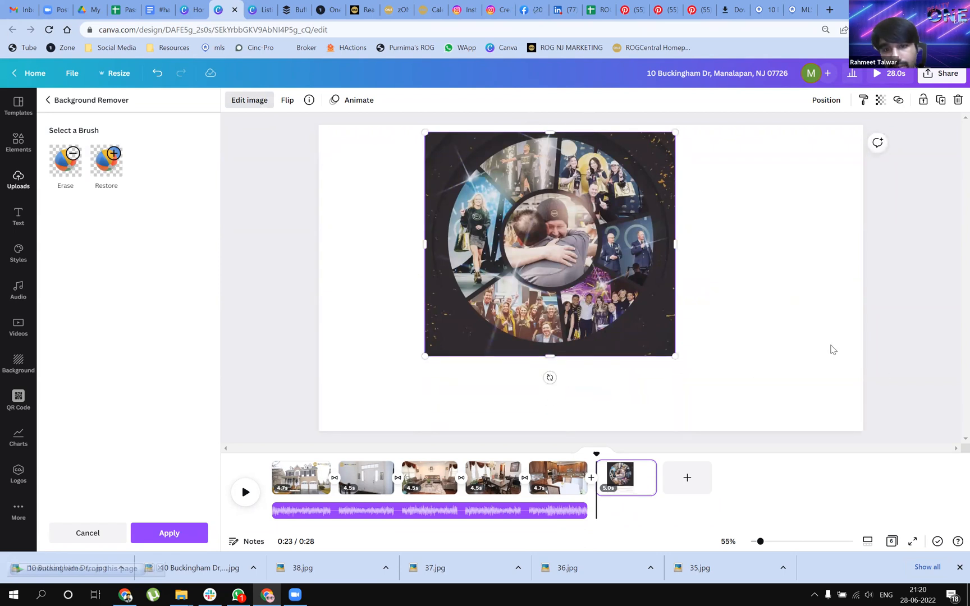
{"action": "left_click_drag", "start_coordinate": [584, 255], "coordinate": [480, 263]}
{"action": "left_click", "coordinate": [682, 283]}
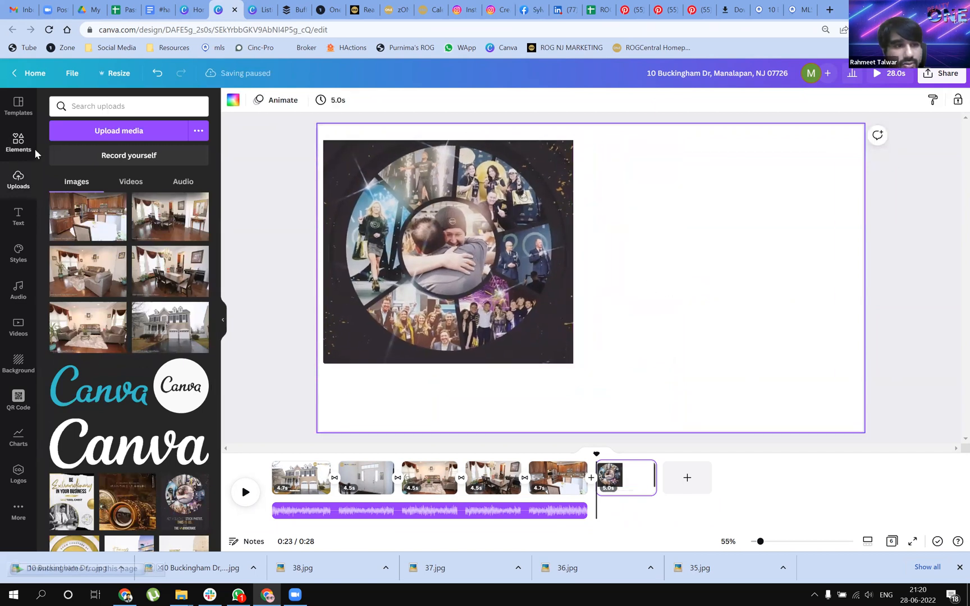
Find the frame elements and place a circular frame on the right half of page 6, beside the collage
{"action": "left_click", "coordinate": [19, 143]}
{"action": "scroll", "coordinate": [136, 240], "scroll_direction": "down", "scroll_amount": 4}
{"action": "scroll", "coordinate": [136, 241], "scroll_direction": "up", "scroll_amount": 4}
{"action": "left_click", "coordinate": [14, 144]}
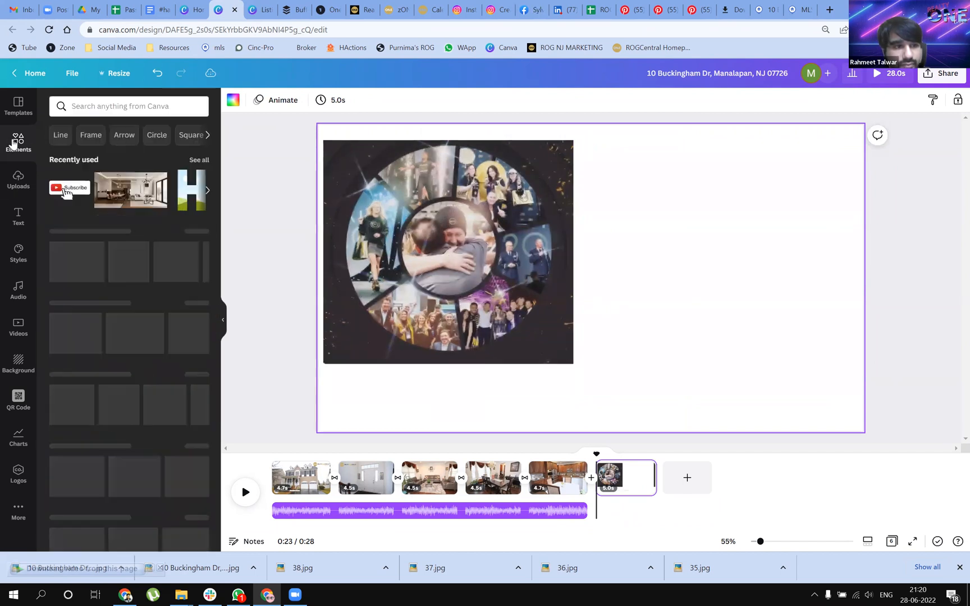
{"action": "left_click", "coordinate": [90, 135]}
{"action": "left_click_drag", "start_coordinate": [79, 222], "coordinate": [677, 228]}
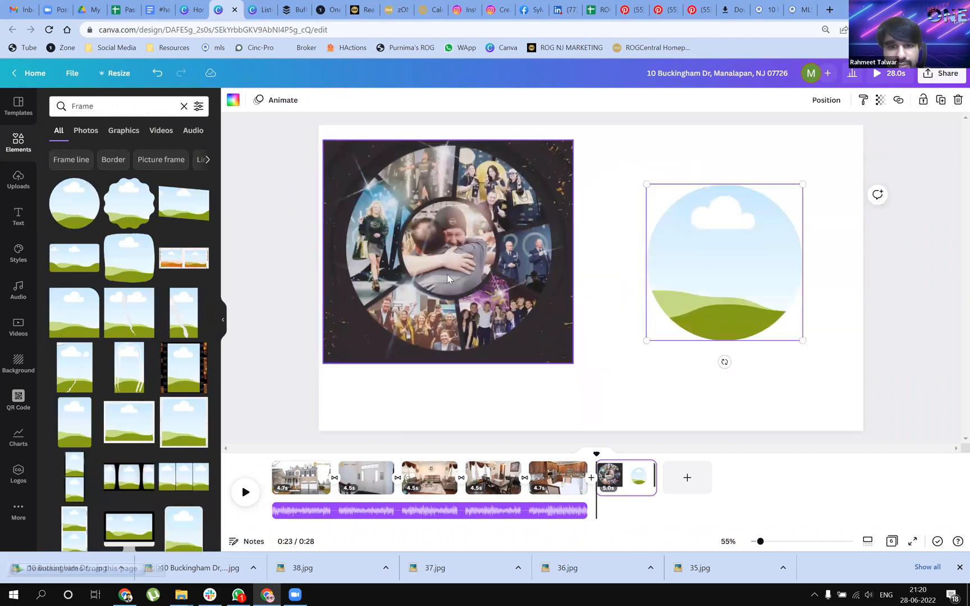
Put the collage into the circular frame and enlarge it slightly inside so its round outline fills the frame
{"action": "left_click_drag", "start_coordinate": [438, 275], "coordinate": [675, 309]}
{"action": "double_click", "coordinate": [705, 265]}
{"action": "left_click_drag", "start_coordinate": [639, 395], "coordinate": [634, 404]}
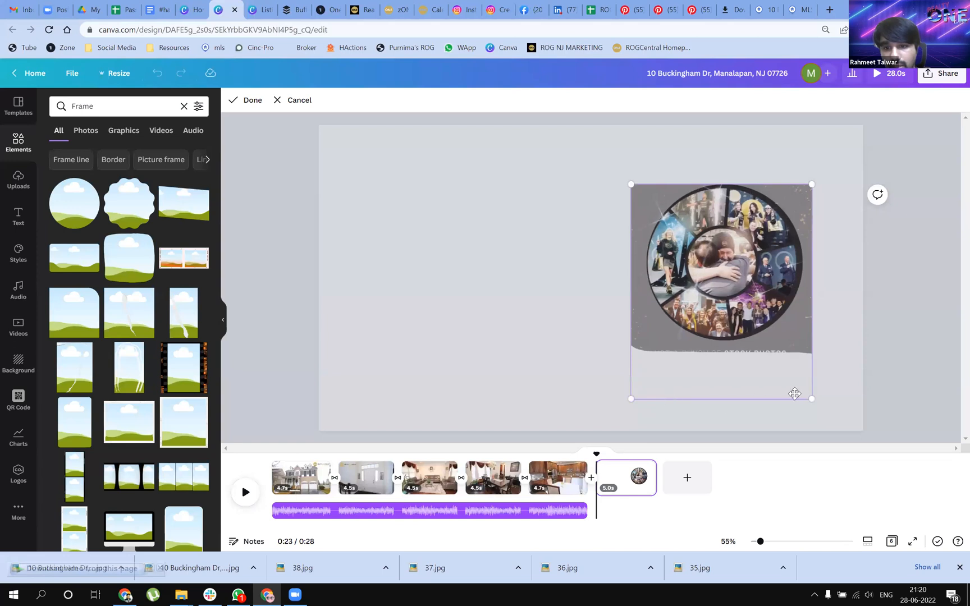
{"action": "left_click_drag", "start_coordinate": [812, 398], "coordinate": [815, 402]}
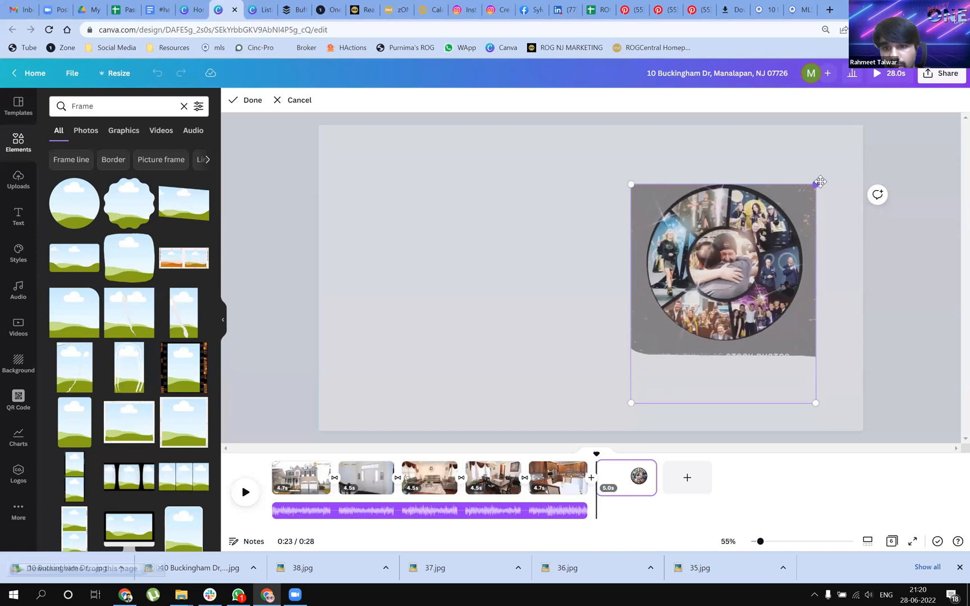
{"action": "left_click_drag", "start_coordinate": [821, 180], "coordinate": [821, 179]}
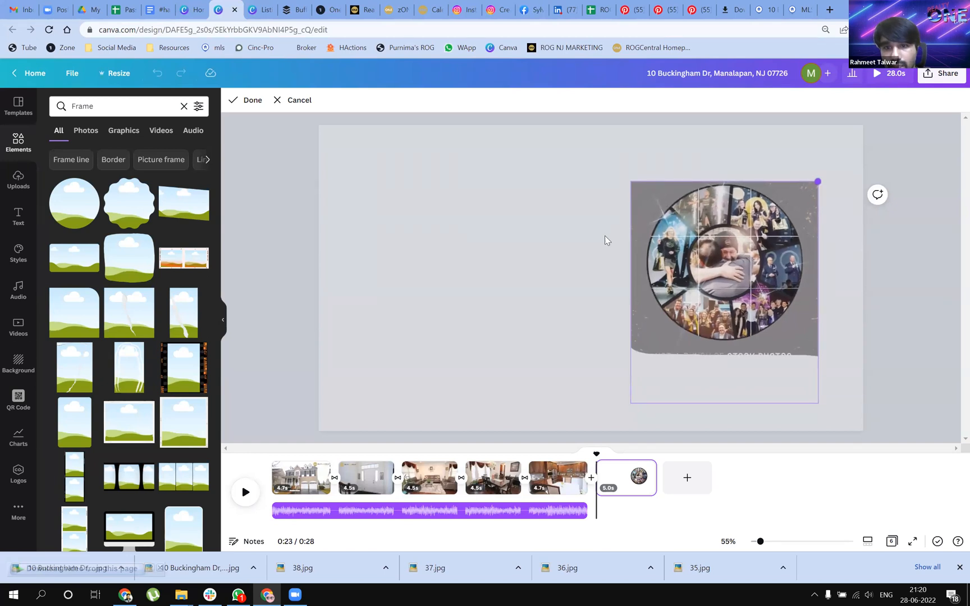
{"action": "left_click", "coordinate": [565, 291]}
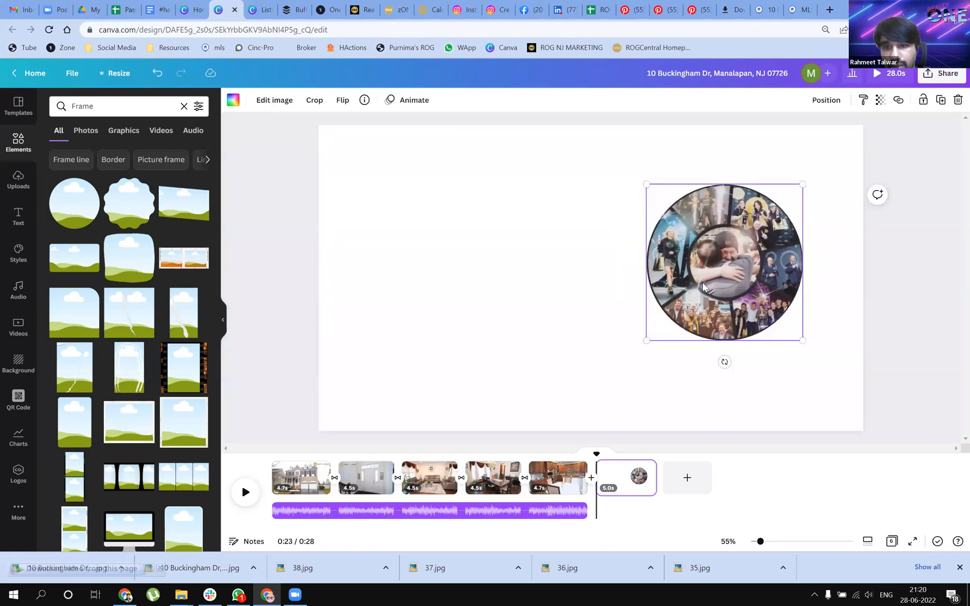
Enlarge the framed circular collage to about 981 × 981 and center it on page 6
{"action": "left_click_drag", "start_coordinate": [647, 342], "coordinate": [528, 365]}
{"action": "left_click_drag", "start_coordinate": [574, 193], "coordinate": [498, 166]}
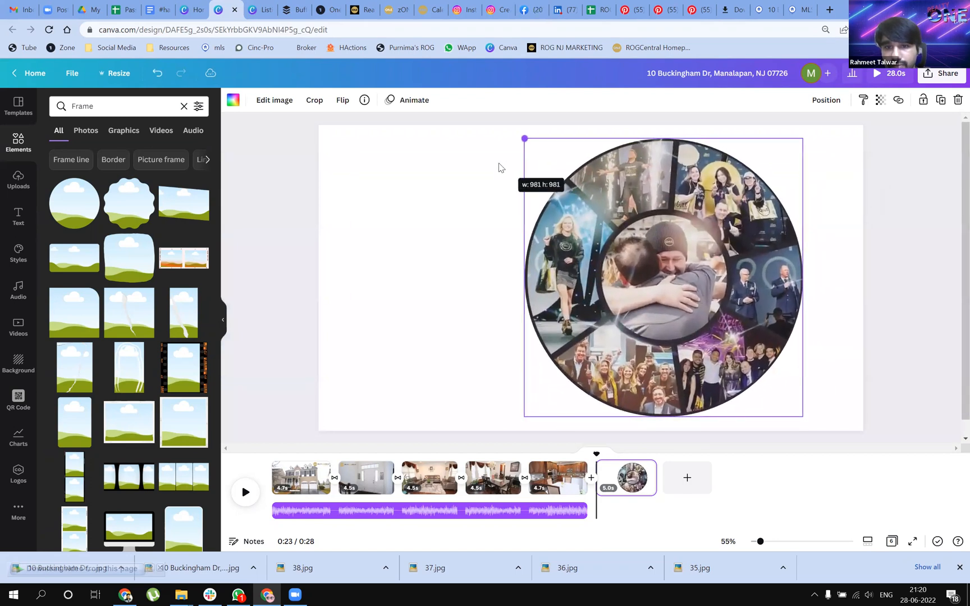
{"action": "left_click_drag", "start_coordinate": [648, 260], "coordinate": [554, 258]}
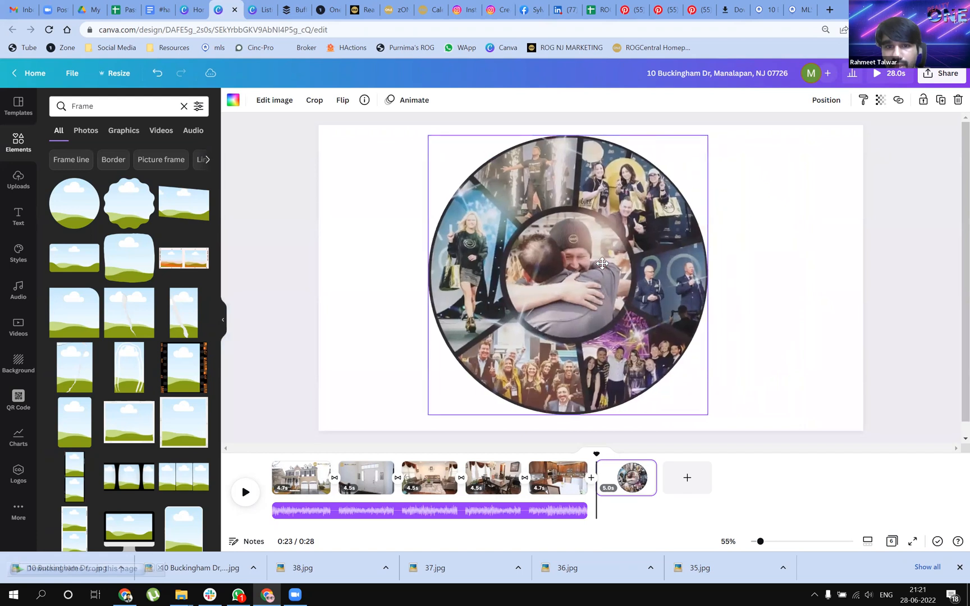
{"action": "left_click", "coordinate": [814, 330]}
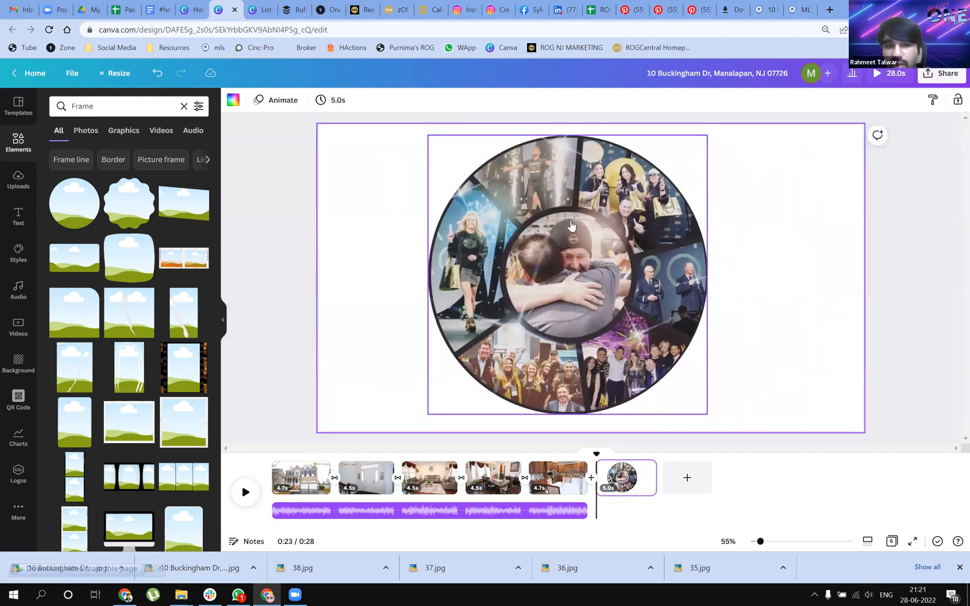
{"action": "left_click_drag", "start_coordinate": [674, 288], "coordinate": [694, 295]}
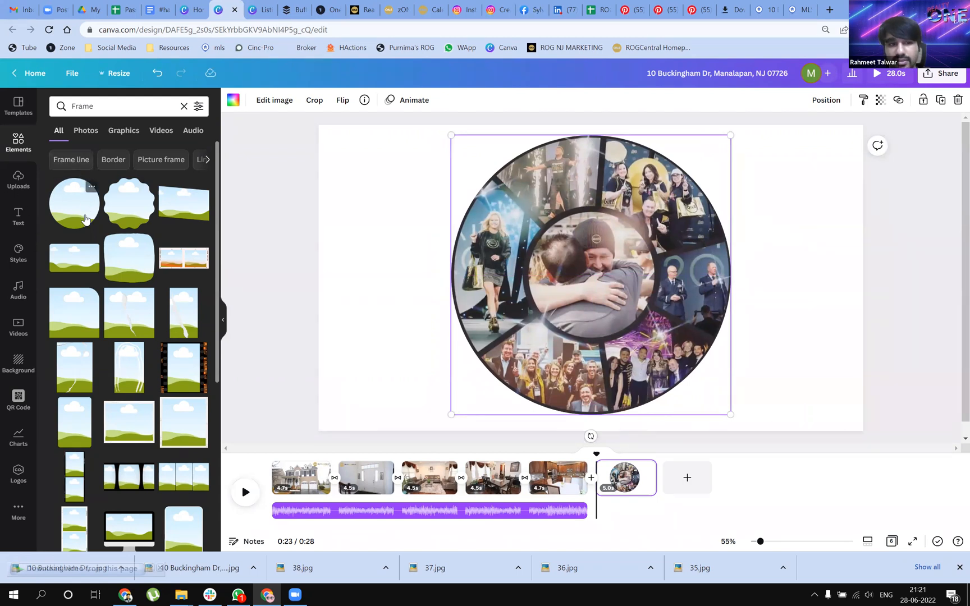
{"action": "left_click", "coordinate": [793, 290]}
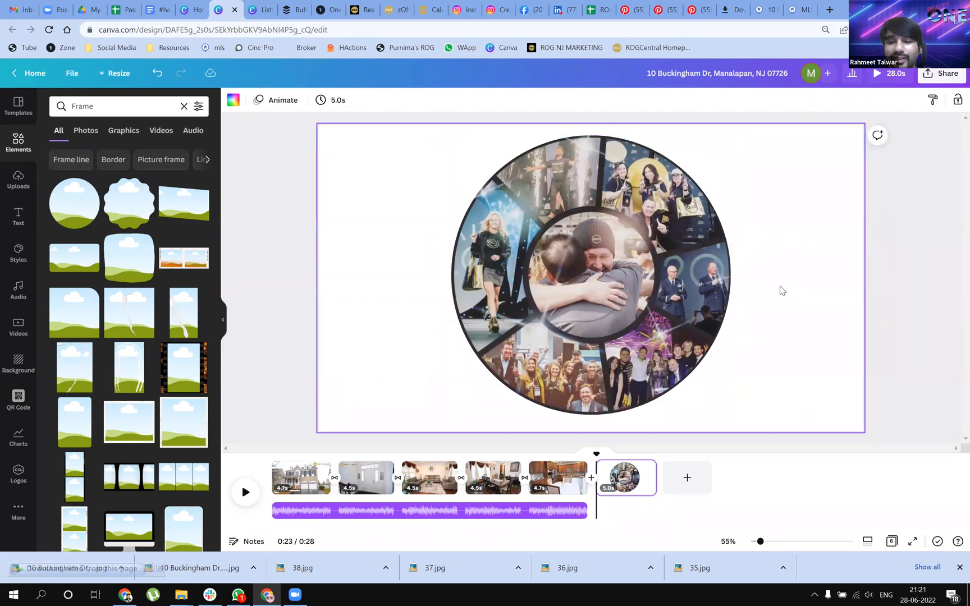